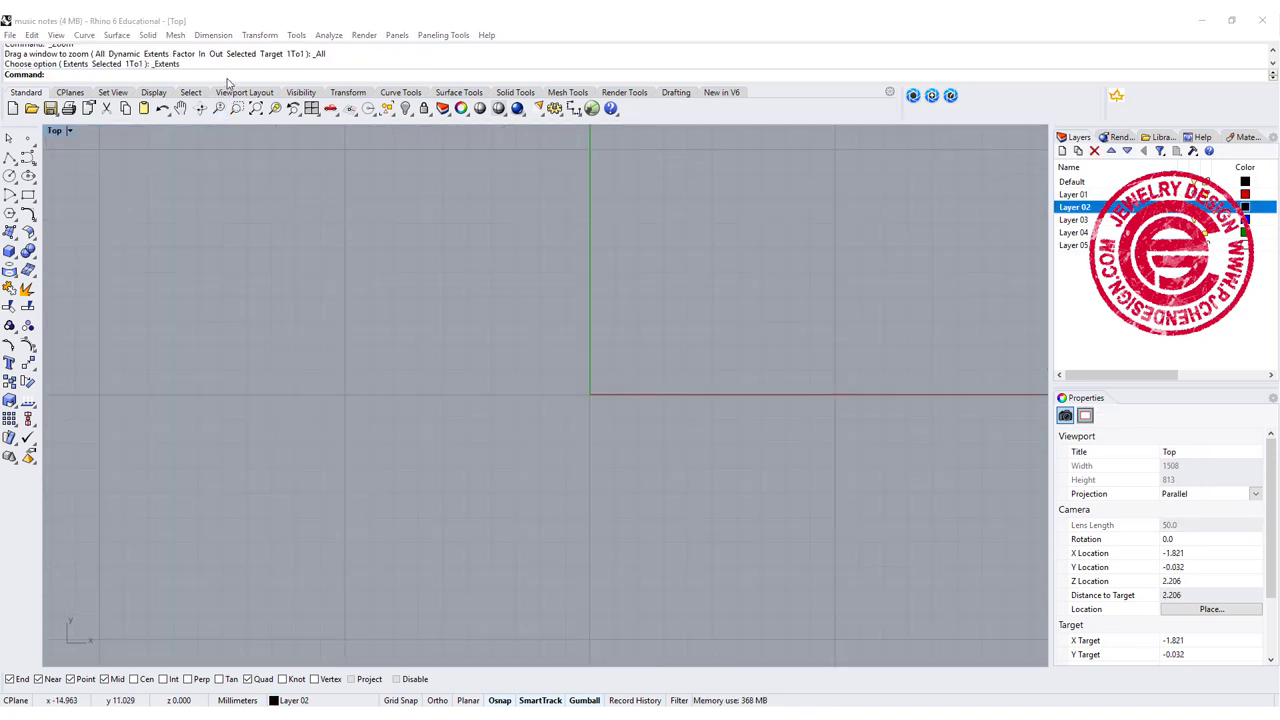
Step: Insert the 3127_I bitmap as a picture in the Top view, sized by two opposite corners
{"action": "left_click", "coordinate": [226, 79]}
{"action": "type", "text": "Picture"}
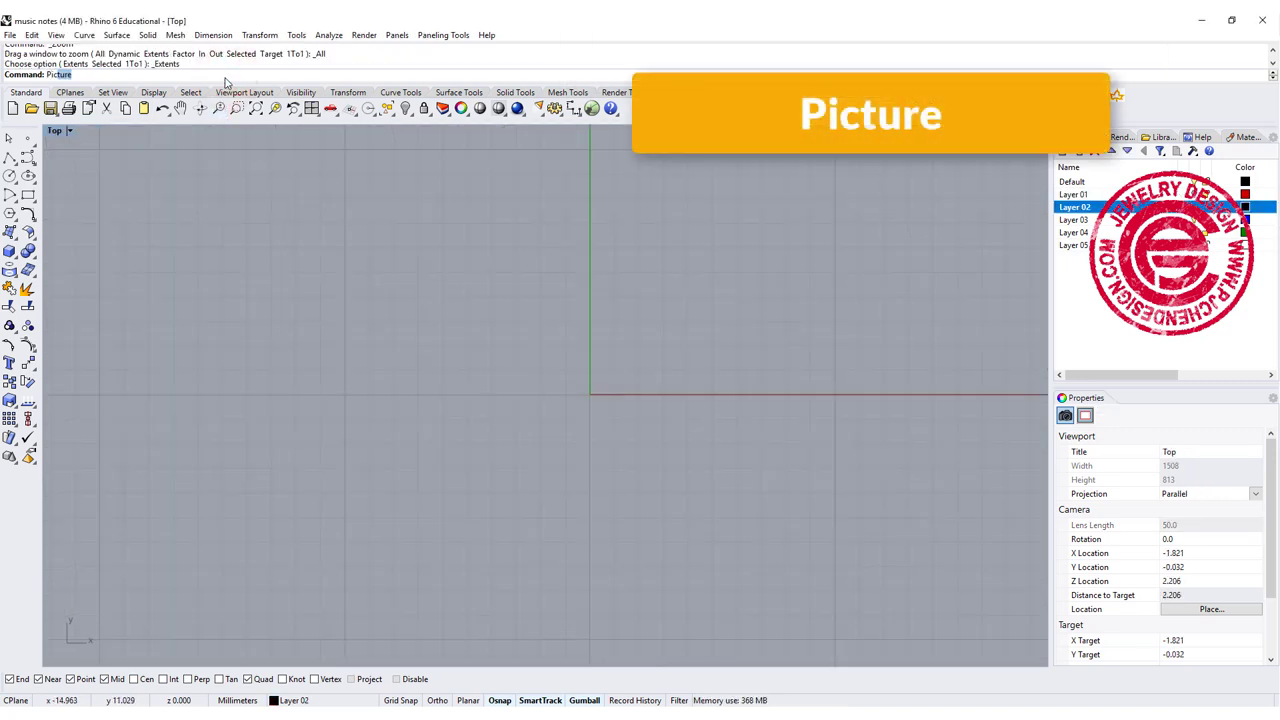
{"action": "key", "text": "Return"}
{"action": "left_click", "coordinate": [326, 116]}
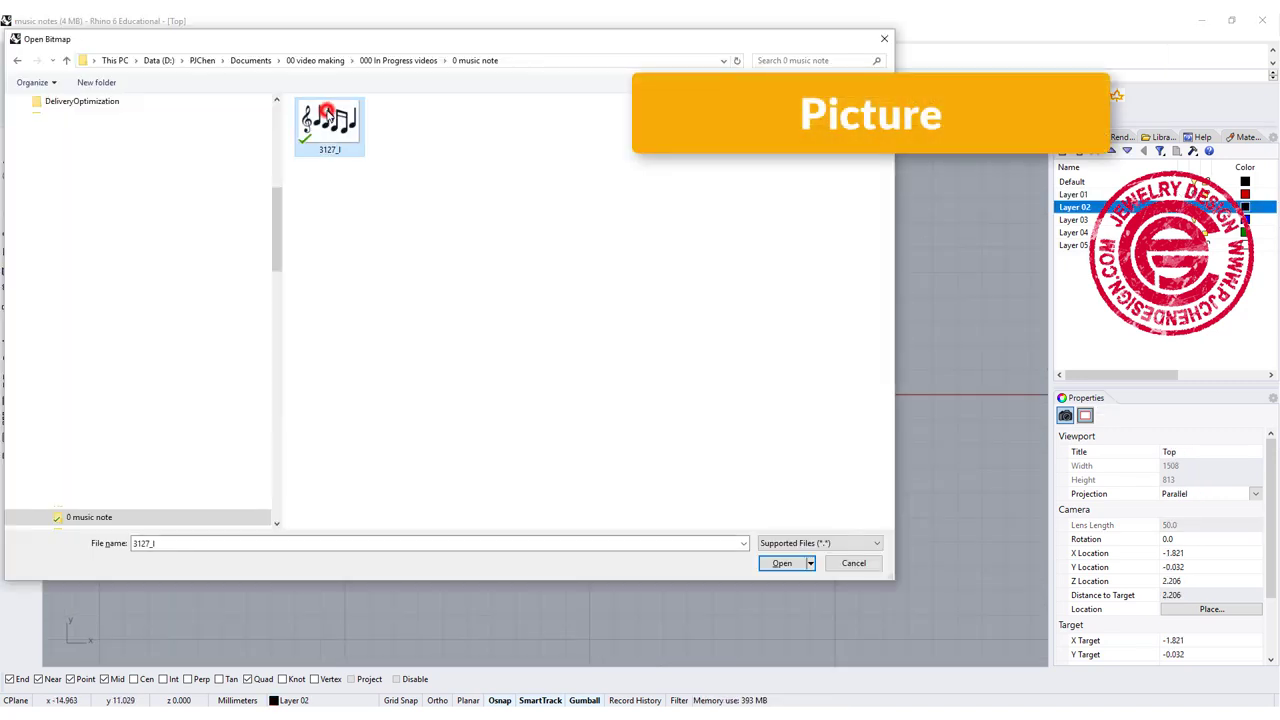
{"action": "left_click", "coordinate": [782, 563]}
{"action": "left_click", "coordinate": [432, 529]}
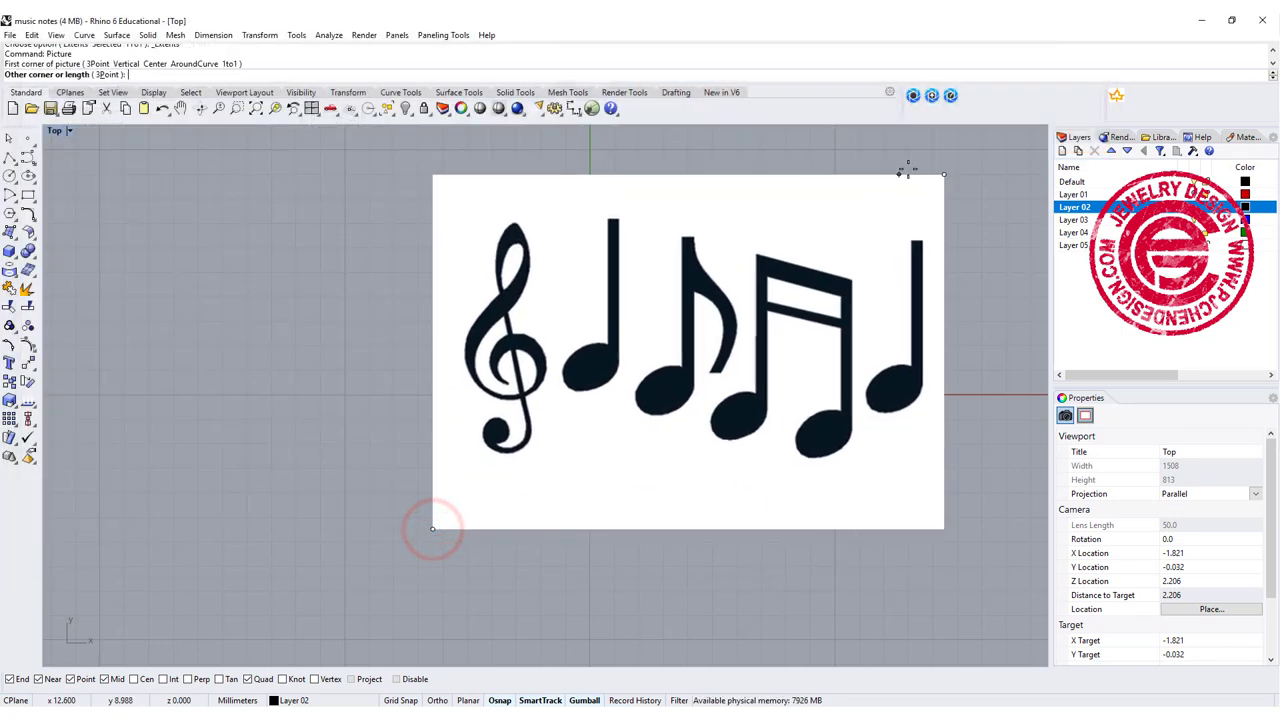
{"action": "scroll", "coordinate": [639, 375], "scroll_direction": "up", "scroll_amount": 3}
{"action": "scroll", "coordinate": [436, 294], "scroll_direction": "down", "scroll_amount": 3}
{"action": "scroll", "coordinate": [494, 260], "scroll_direction": "up", "scroll_amount": 1}
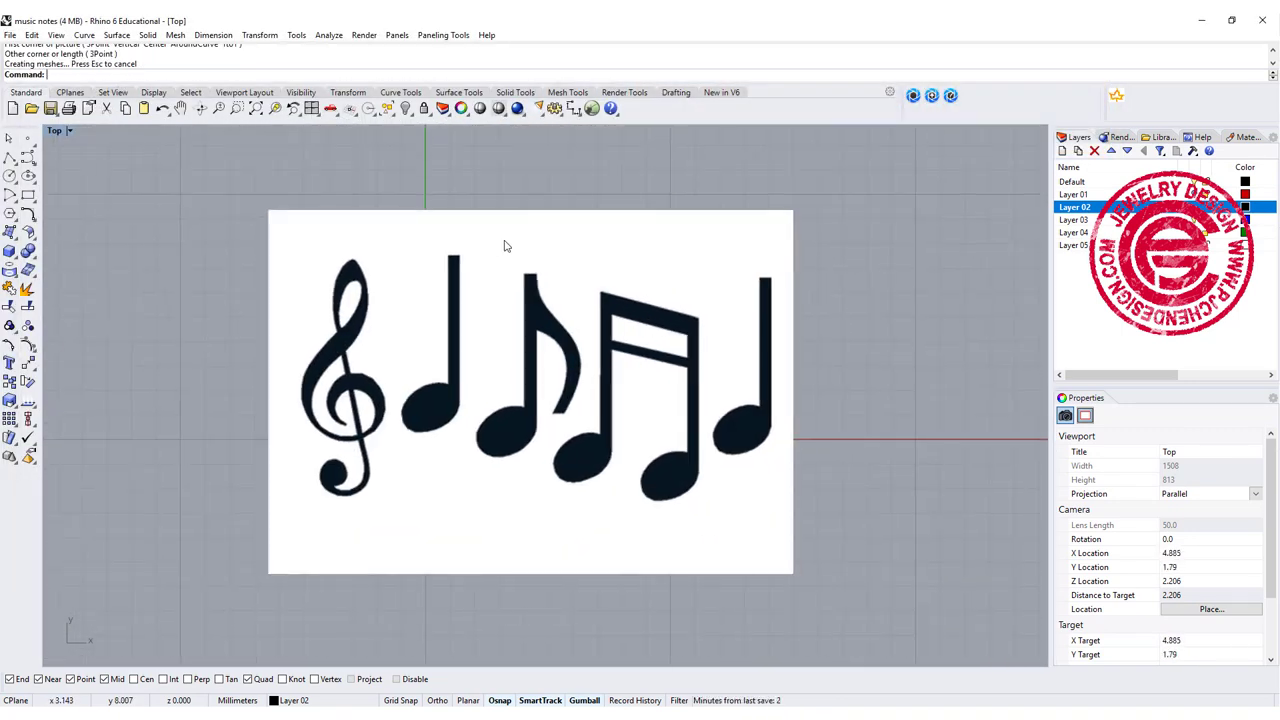
Step: Lock the music notes picture so it serves as a fixed tracing background
{"action": "left_click", "coordinate": [506, 238]}
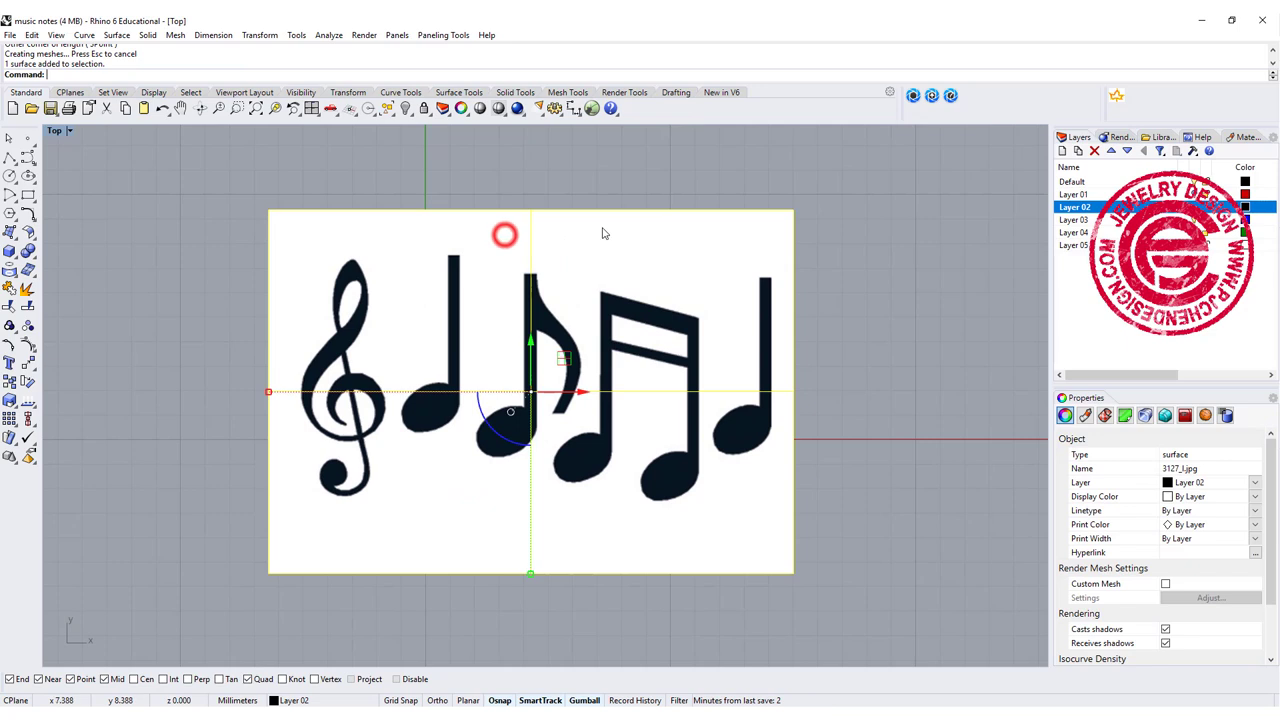
{"action": "left_click", "coordinate": [425, 108]}
{"action": "scroll", "coordinate": [429, 371], "scroll_direction": "up", "scroll_amount": 3}
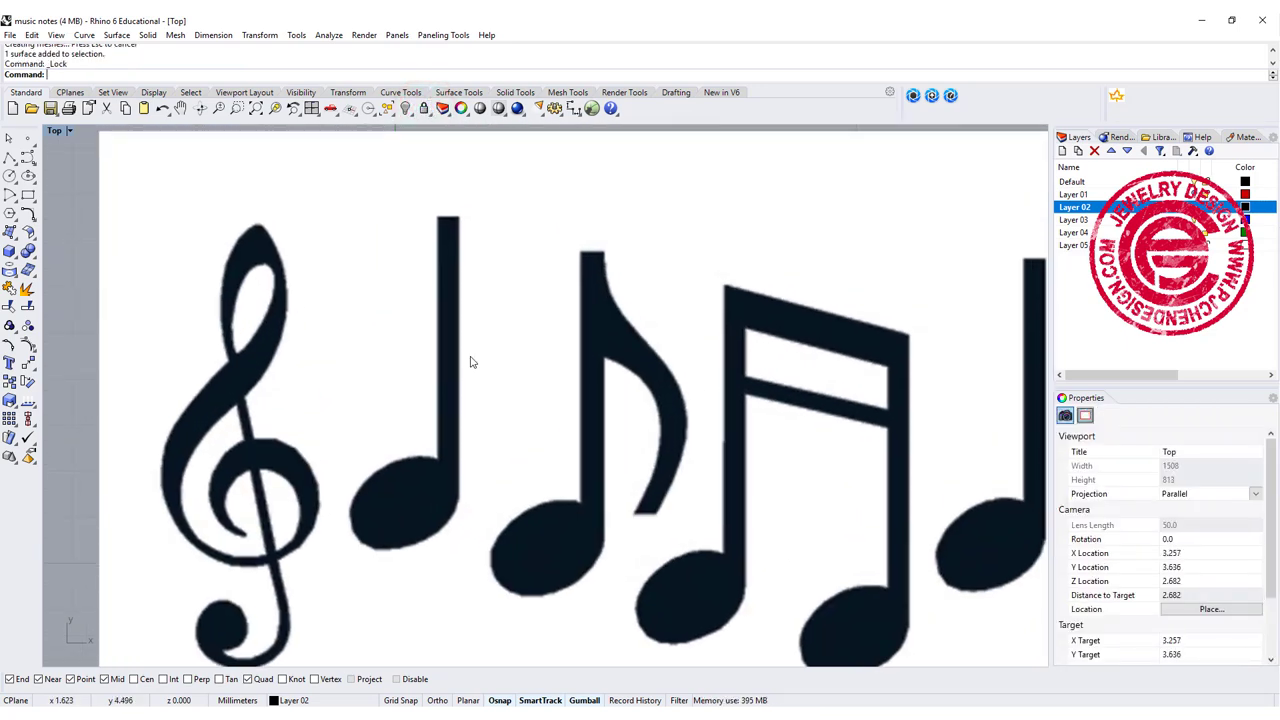
{"action": "scroll", "coordinate": [472, 362], "scroll_direction": "down", "scroll_amount": 2}
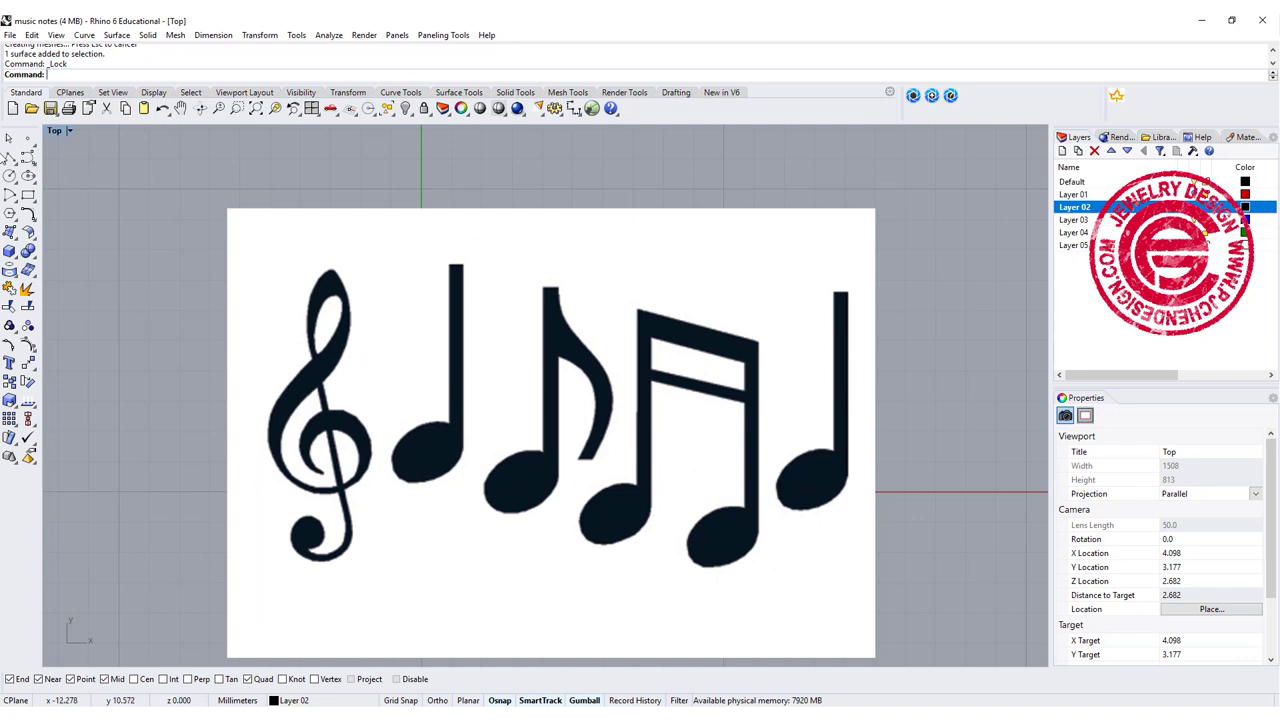
Step: Set the Layer 02 colour to red and trace the first quarter note's stem with a corner-to-corner rectangle
{"action": "left_click", "coordinate": [9, 158]}
{"action": "left_click", "coordinate": [28, 195]}
{"action": "scroll", "coordinate": [455, 275], "scroll_direction": "up", "scroll_amount": 3}
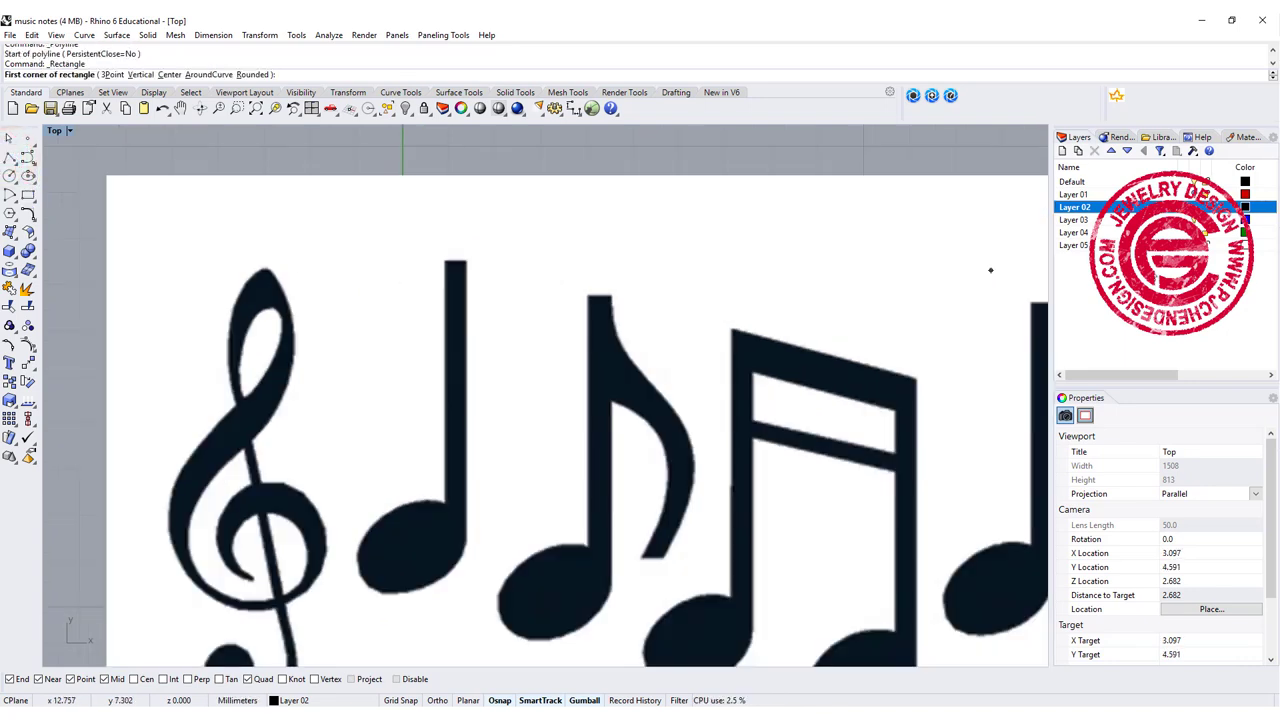
{"action": "left_click", "coordinate": [1245, 207]}
{"action": "left_click", "coordinate": [445, 261]}
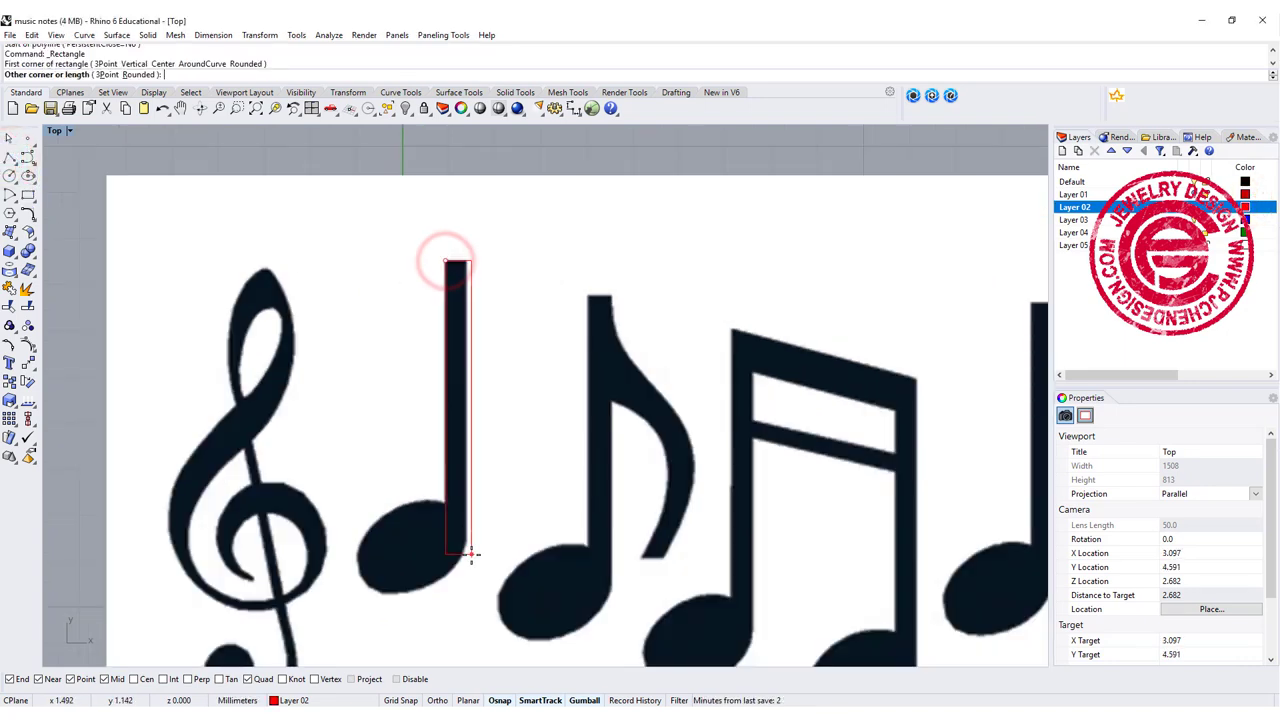
{"action": "left_click", "coordinate": [465, 548]}
Step: Draw an ellipse by diameter over the first quarter note's head, with a first axis of about 1.8 mm across its narrow side
{"action": "scroll", "coordinate": [414, 451], "scroll_direction": "up", "scroll_amount": 3}
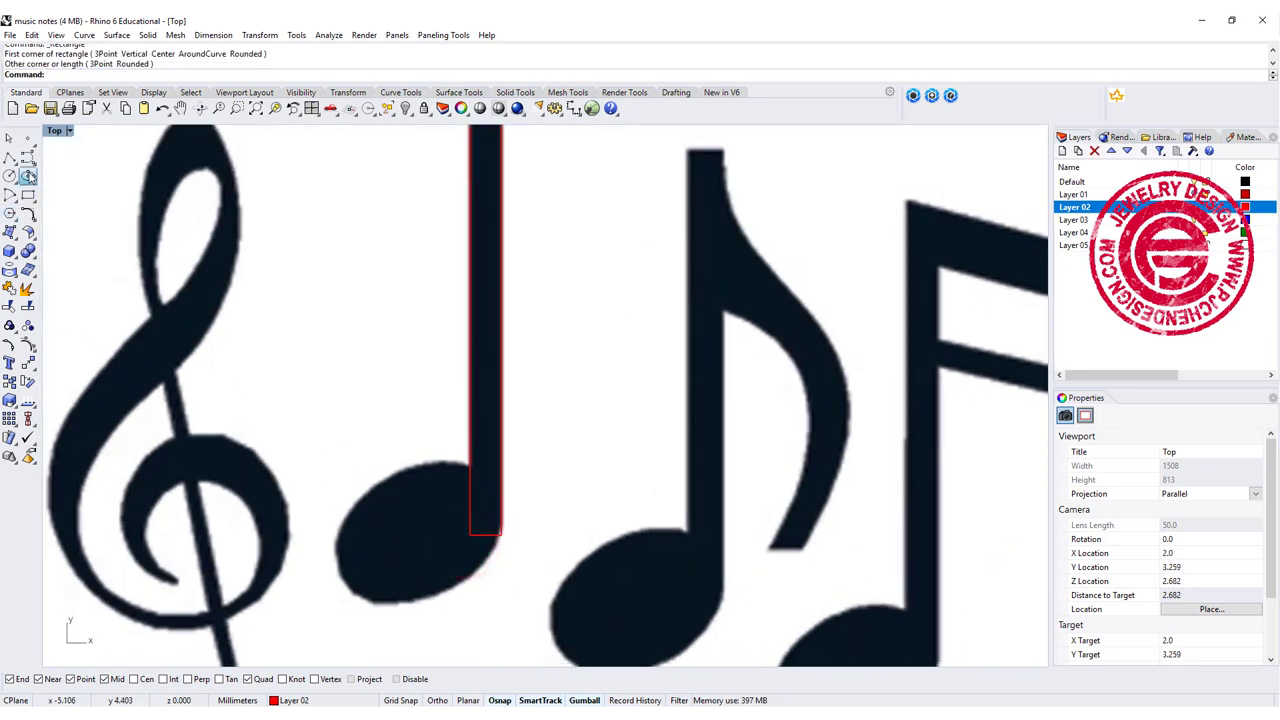
{"action": "left_click", "coordinate": [28, 175]}
{"action": "left_click", "coordinate": [62, 180]}
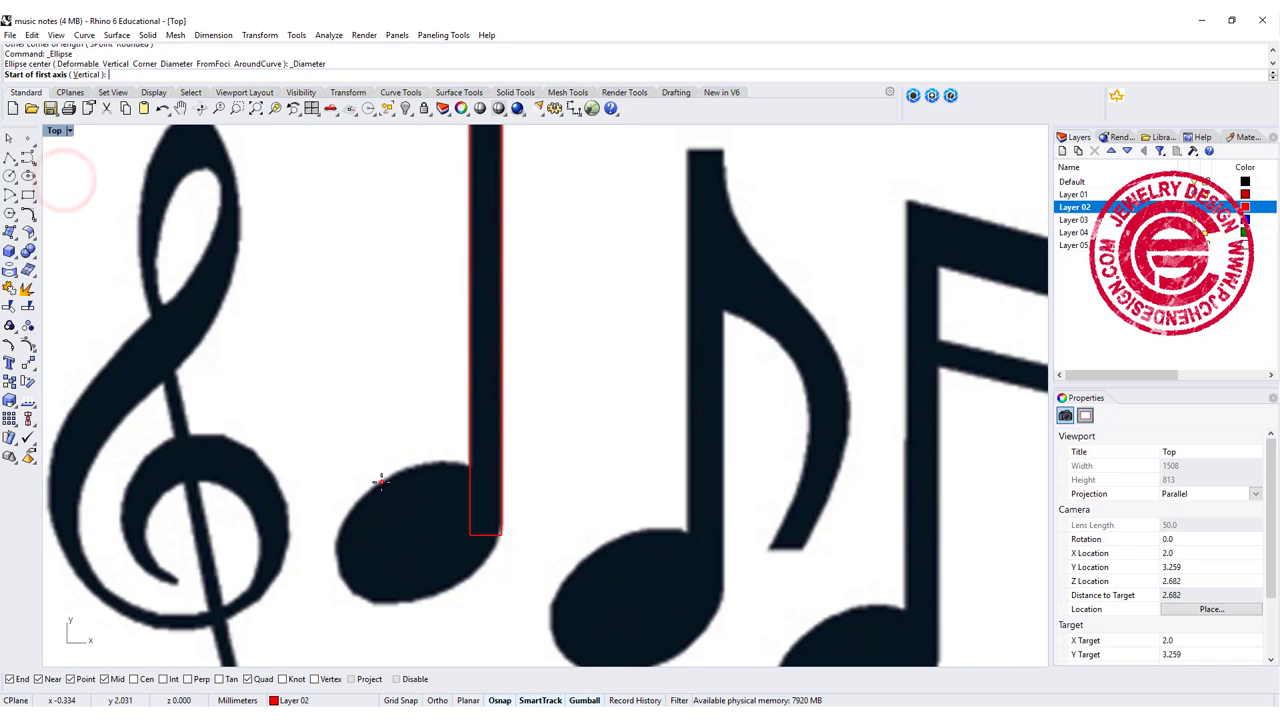
{"action": "left_click", "coordinate": [382, 482]}
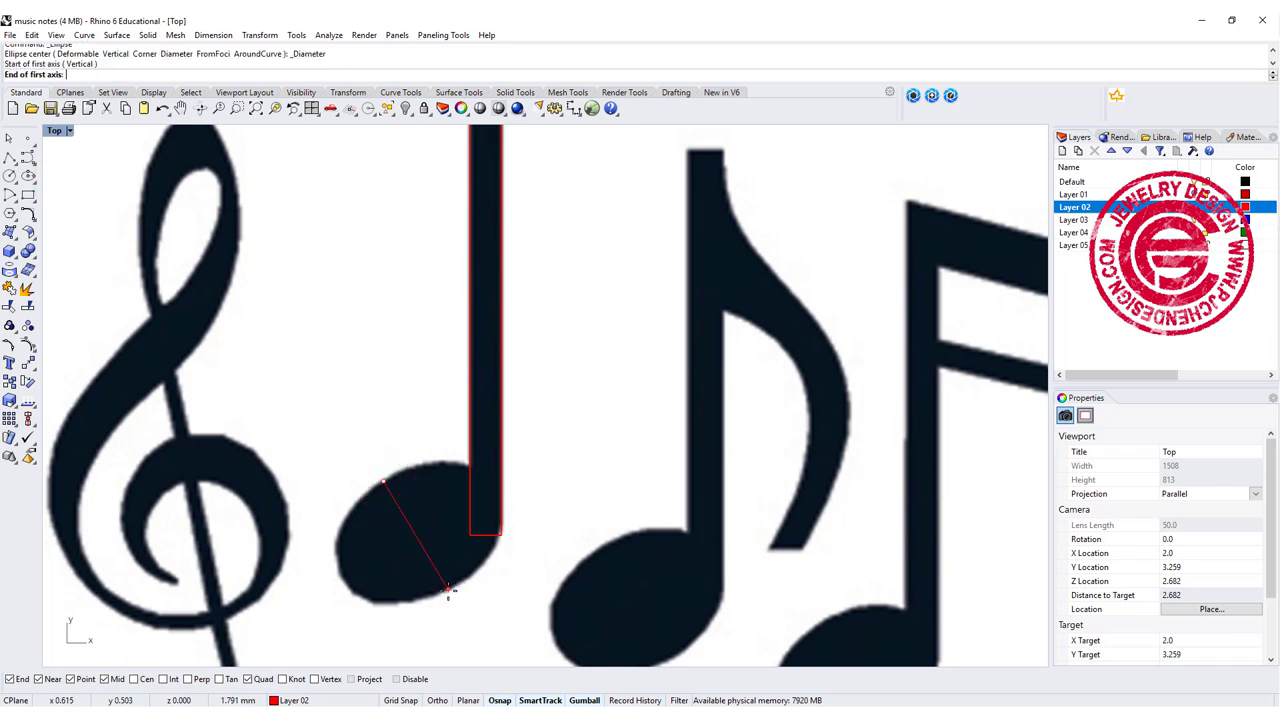
{"action": "left_click", "coordinate": [448, 590]}
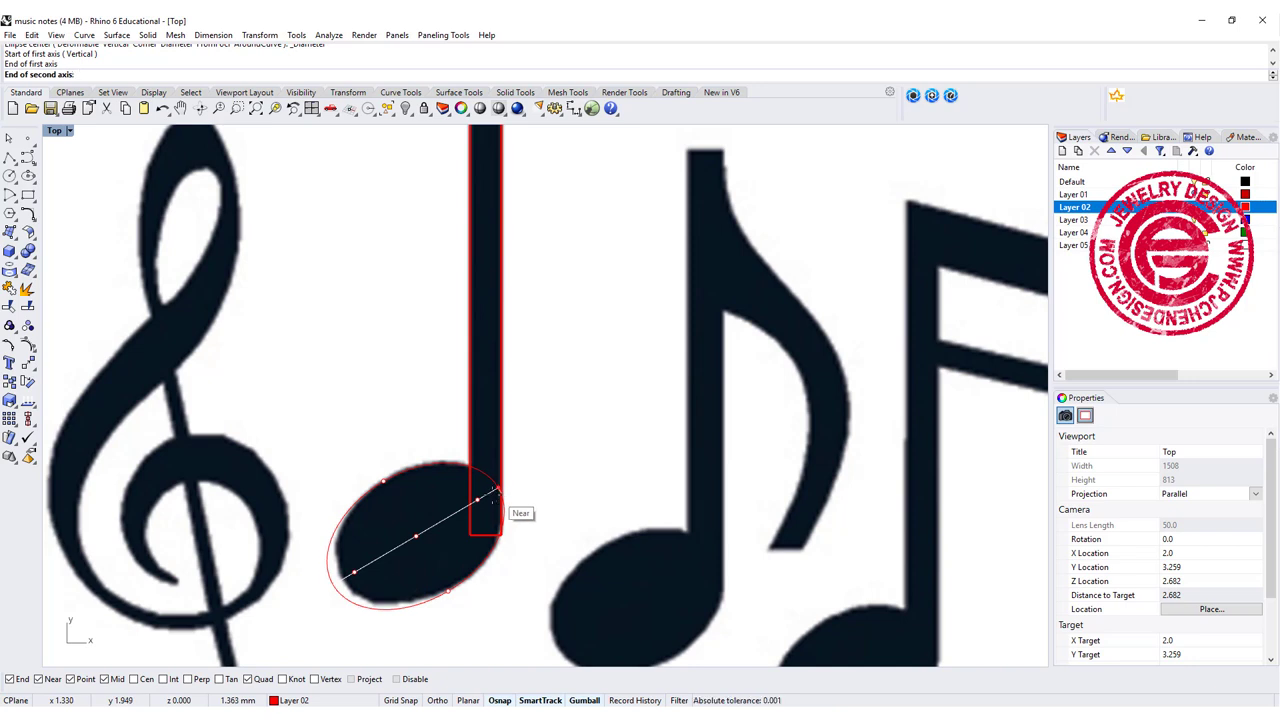
{"action": "left_click", "coordinate": [493, 490]}
Step: Scale the ellipse up slightly and nudge it to fit the first quarter note's head
{"action": "left_click", "coordinate": [488, 496]}
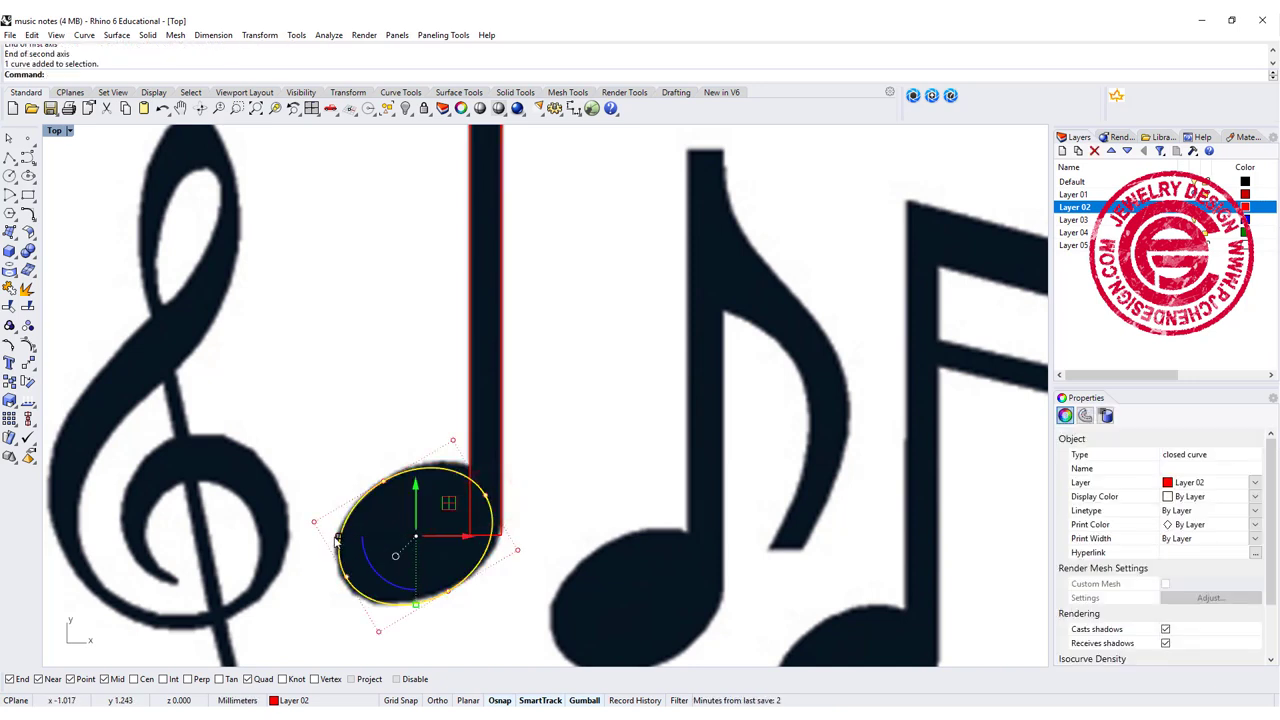
{"action": "left_click_drag", "start_coordinate": [335, 537], "coordinate": [330, 535]}
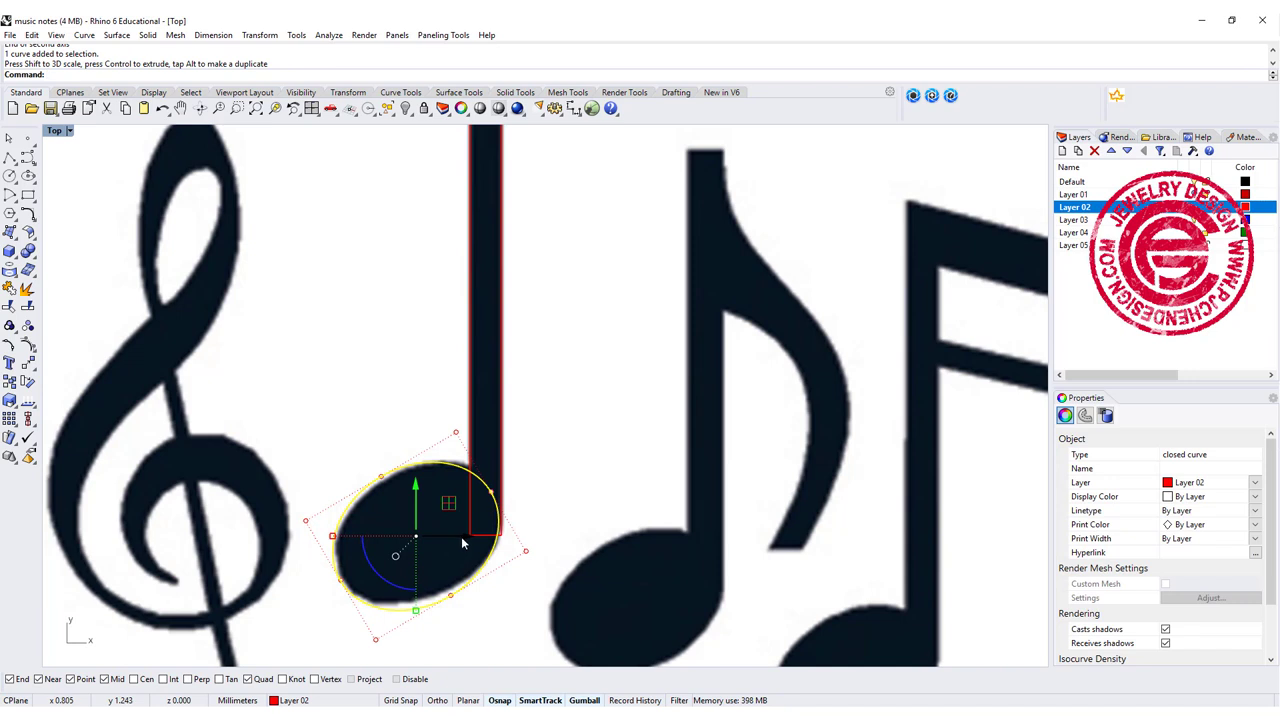
{"action": "left_click_drag", "start_coordinate": [454, 510], "coordinate": [455, 507]}
{"action": "left_click", "coordinate": [599, 477]}
Step: Group the quarter note's stem rectangle and head ellipse, and place a copy of the group over the eighth note
{"action": "scroll", "coordinate": [538, 480], "scroll_direction": "down", "scroll_amount": 4}
{"action": "right_click_drag", "start_coordinate": [538, 480], "coordinate": [462, 479]}
{"action": "scroll", "coordinate": [517, 461], "scroll_direction": "down", "scroll_amount": 2}
{"action": "left_click_drag", "start_coordinate": [473, 494], "coordinate": [414, 457]}
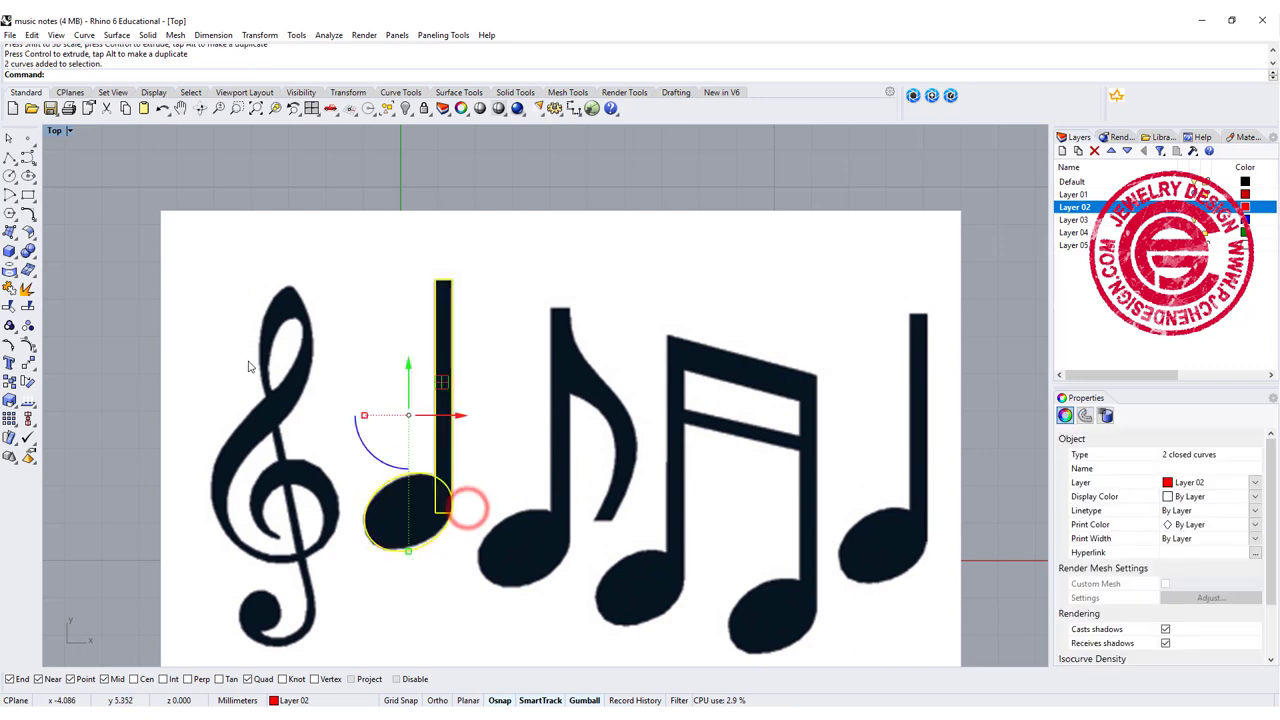
{"action": "left_click", "coordinate": [9, 325]}
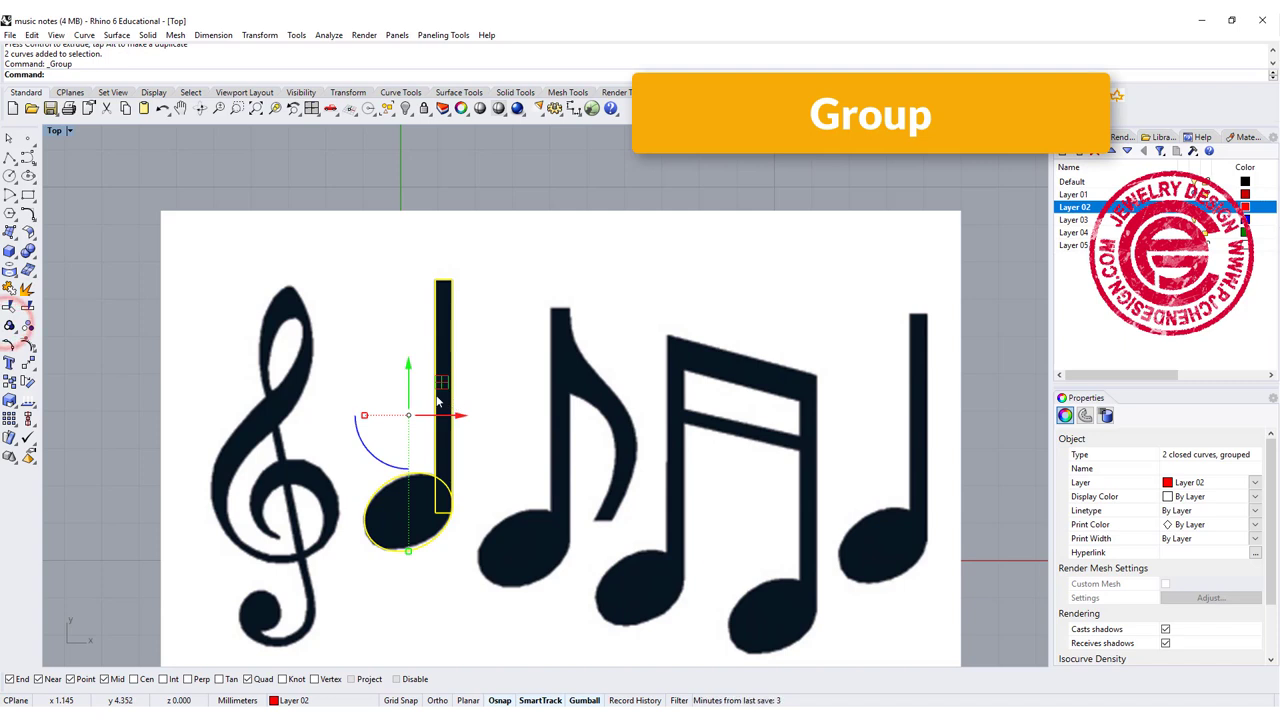
{"action": "scroll", "coordinate": [437, 400], "scroll_direction": "up", "scroll_amount": 3}
{"action": "left_click_drag", "start_coordinate": [331, 352], "coordinate": [508, 408]}
Step: Turn on the control points of the eighth note's copy and raise its two upper stem points to the pictured stem's end
{"action": "left_click_drag", "start_coordinate": [468, 186], "coordinate": [560, 262]}
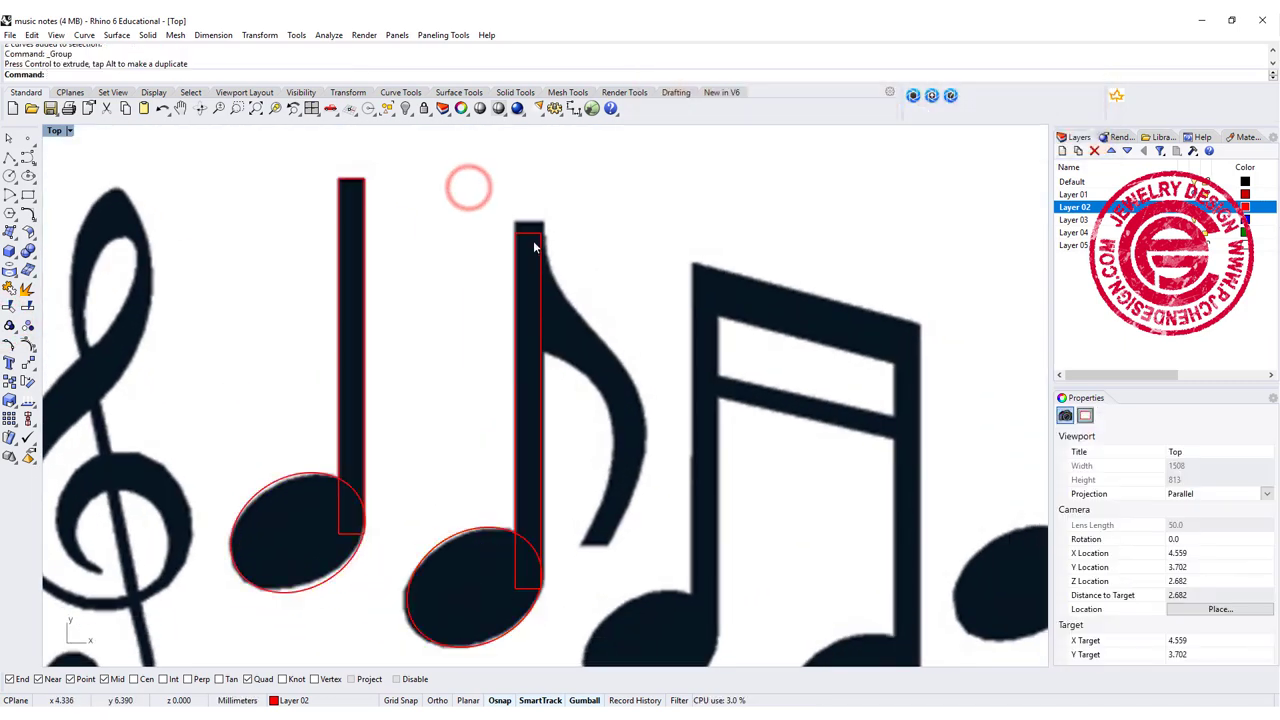
{"action": "left_click", "coordinate": [535, 237]}
{"action": "left_click", "coordinate": [28, 349]}
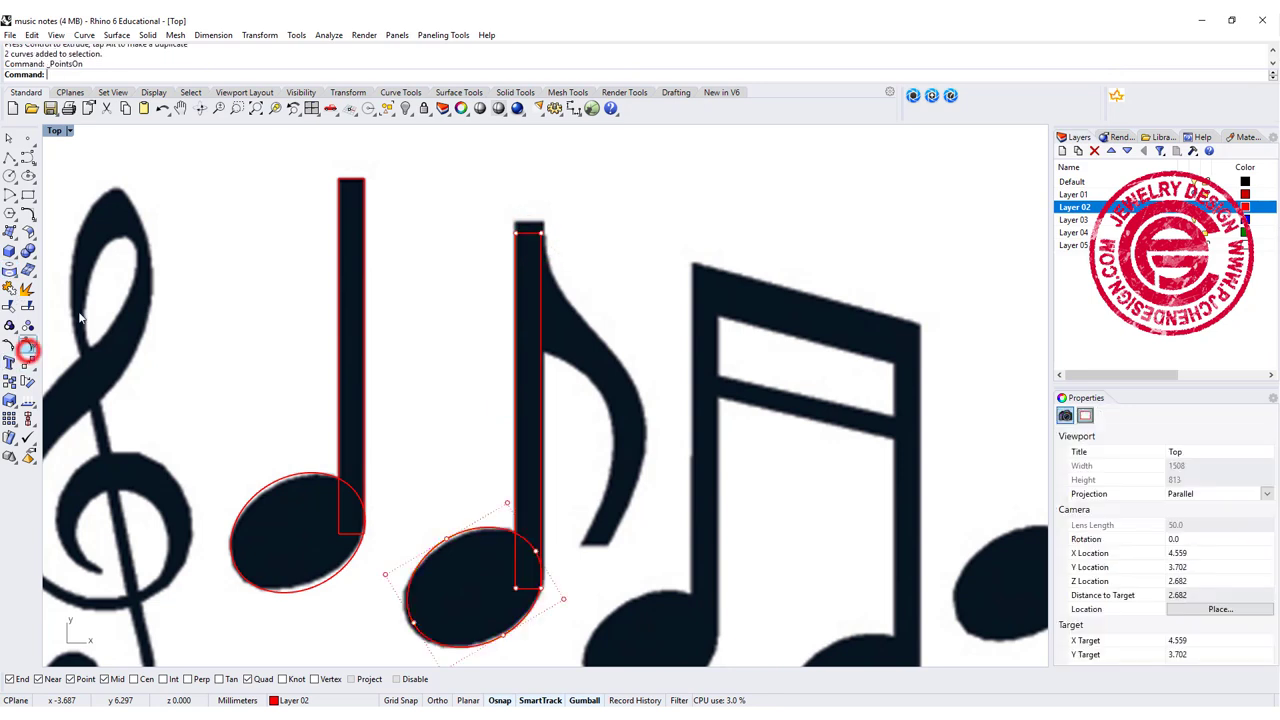
{"action": "left_click_drag", "start_coordinate": [451, 182], "coordinate": [570, 260]}
{"action": "left_click_drag", "start_coordinate": [528, 183], "coordinate": [529, 175]}
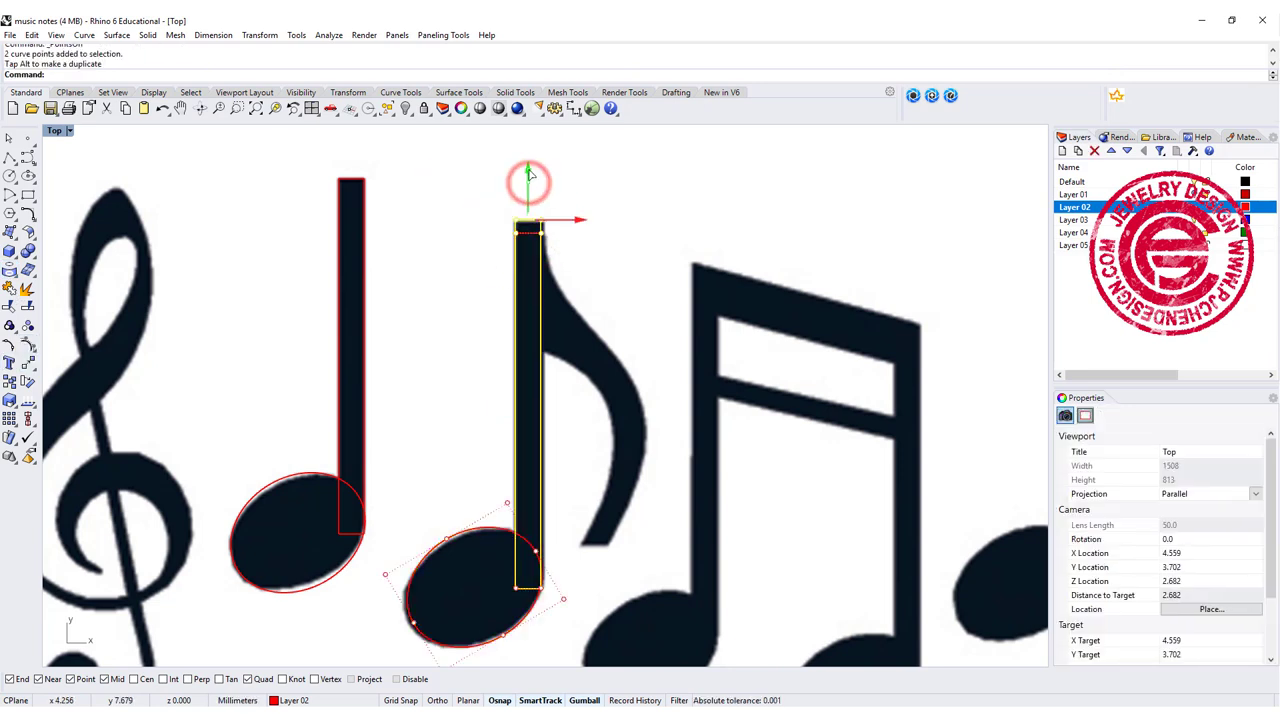
Step: Trace the outer edge of the eighth note's flag with a degree 3 control point curve, starting inside the stem and ending at the flag's tip
{"action": "right_click_drag", "start_coordinate": [628, 382], "coordinate": [506, 396]}
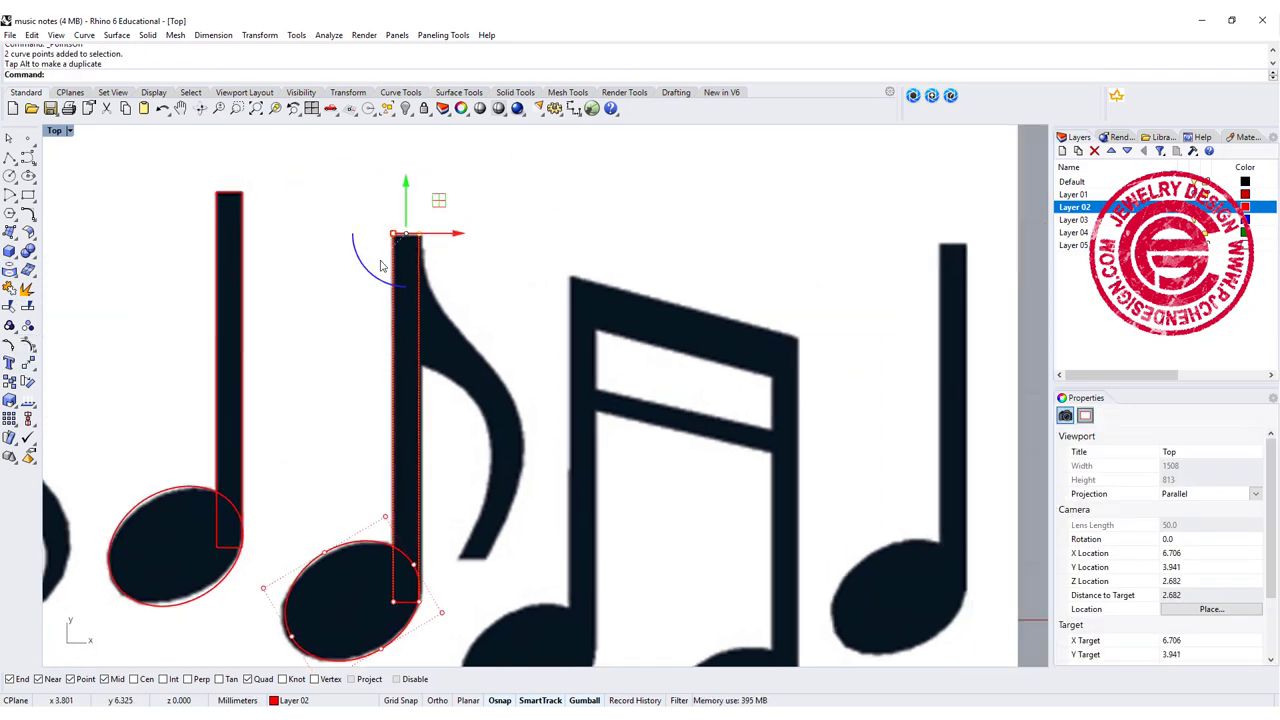
{"action": "left_click", "coordinate": [93, 164]}
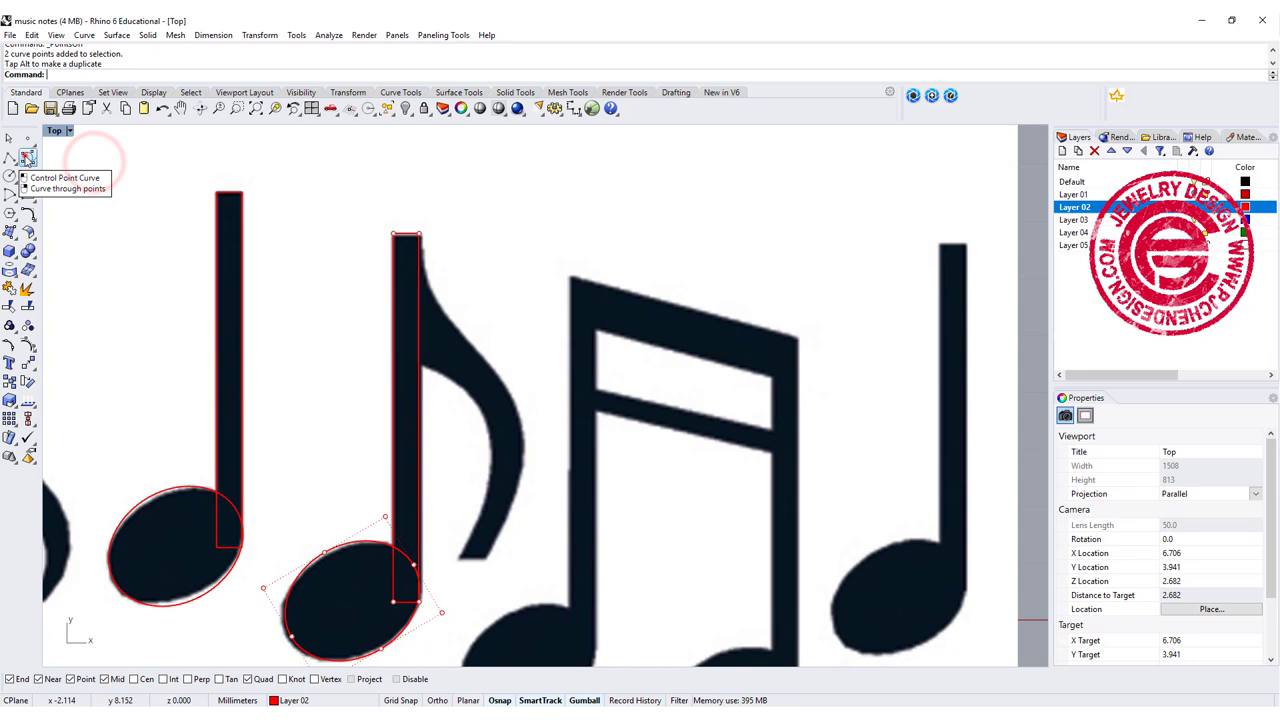
{"action": "left_click", "coordinate": [27, 157]}
{"action": "scroll", "coordinate": [468, 308], "scroll_direction": "up", "scroll_amount": 3}
{"action": "left_click", "coordinate": [355, 198]}
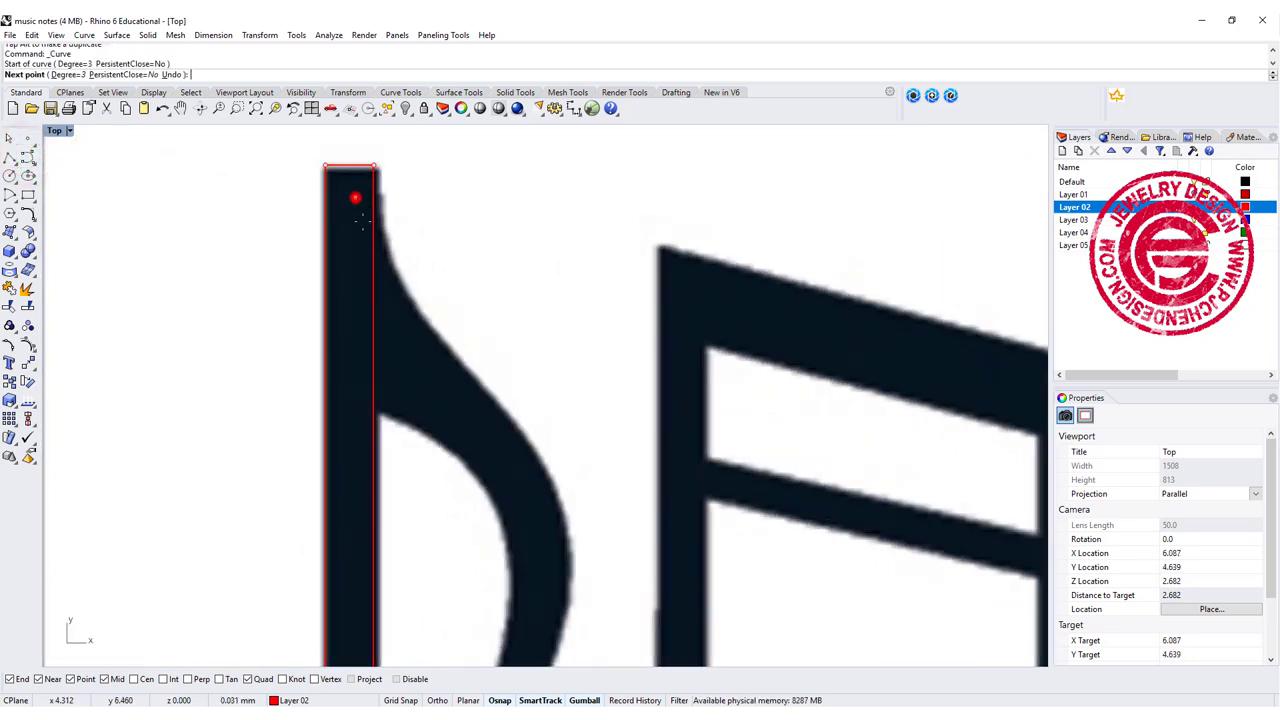
{"action": "left_click", "coordinate": [391, 259]}
{"action": "left_click", "coordinate": [427, 322]}
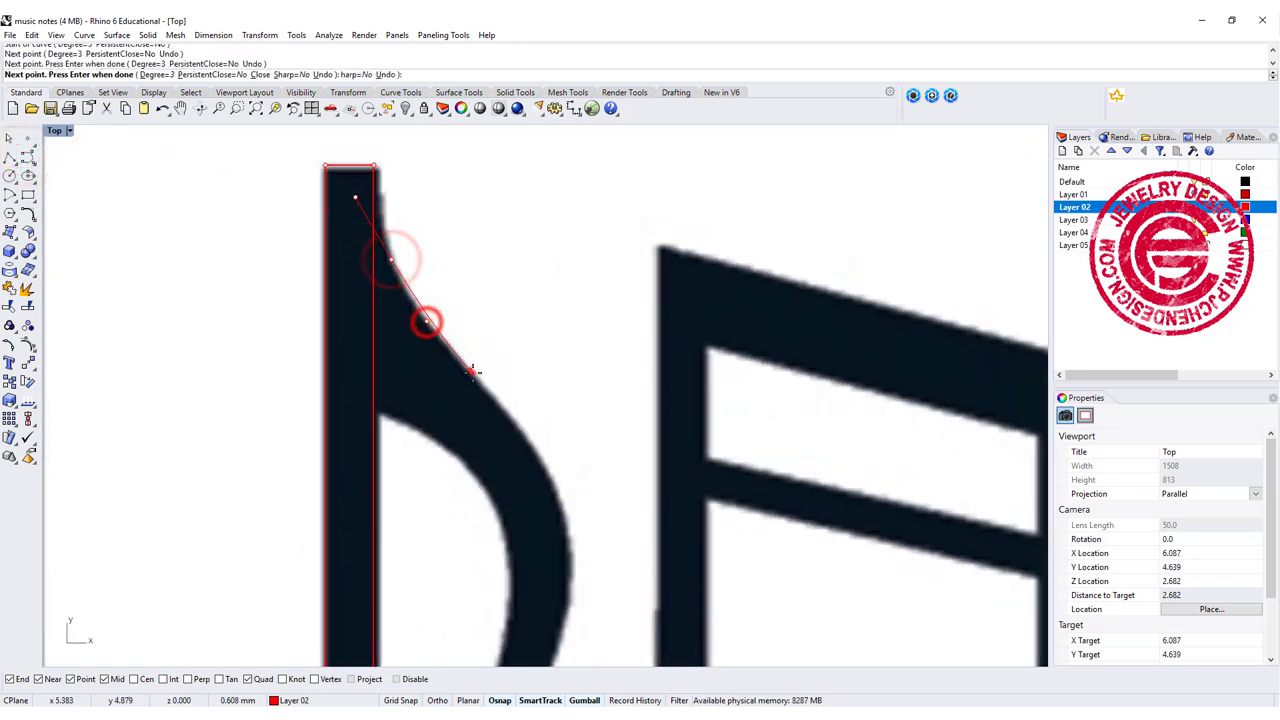
{"action": "left_click", "coordinate": [471, 371]}
{"action": "left_click", "coordinate": [514, 420]}
{"action": "left_click", "coordinate": [554, 468]}
{"action": "right_click_drag", "start_coordinate": [592, 464], "coordinate": [600, 344]}
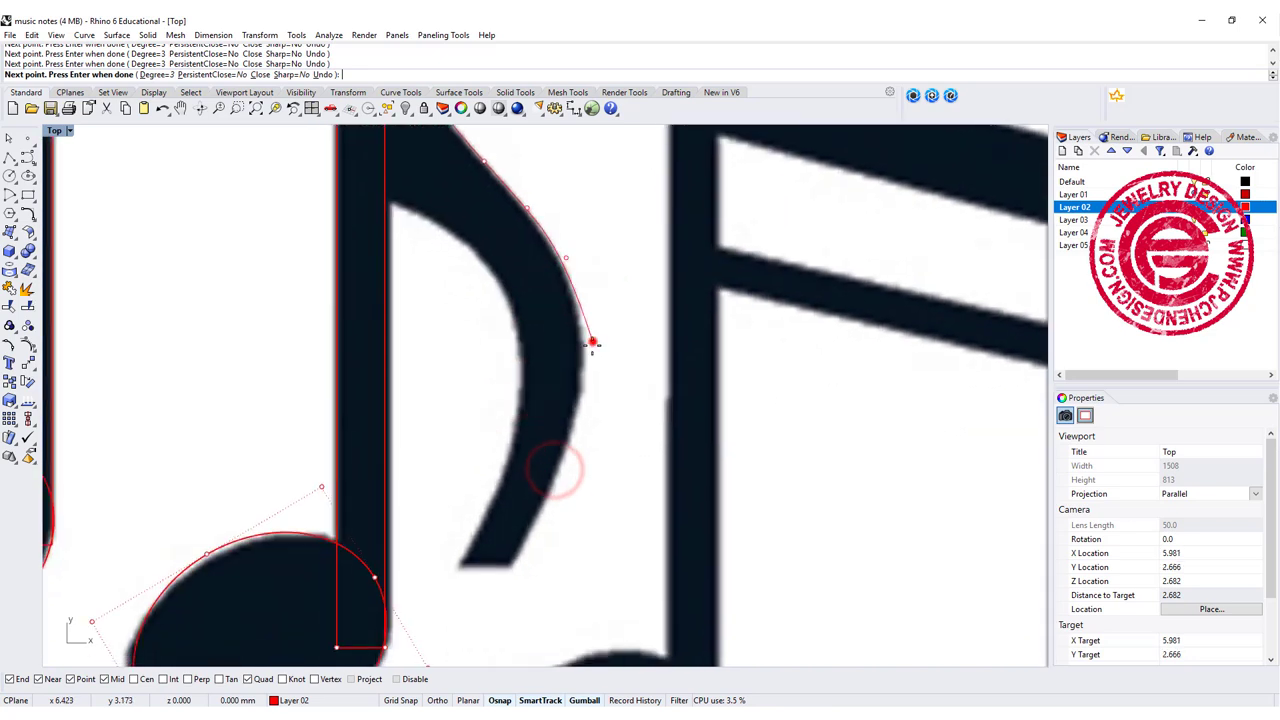
{"action": "left_click", "coordinate": [578, 400]}
{"action": "left_click", "coordinate": [563, 458]}
{"action": "left_click", "coordinate": [533, 525]}
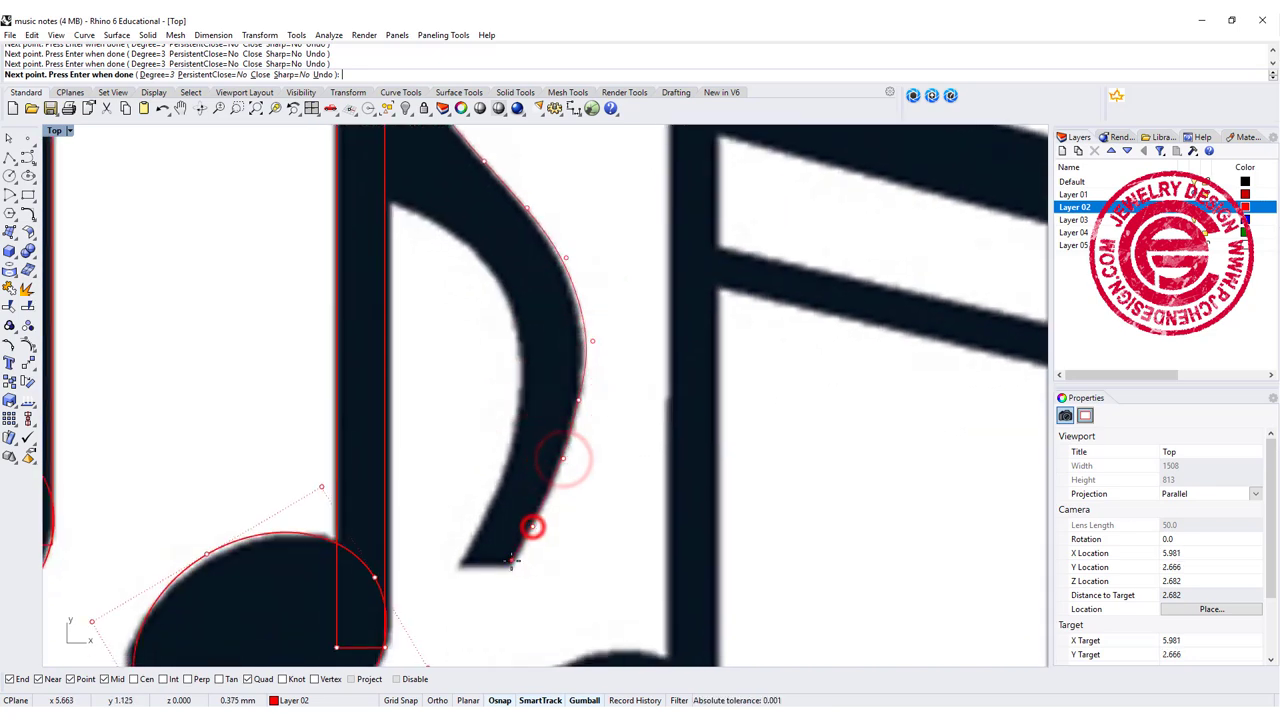
{"action": "right_click", "coordinate": [503, 560]}
Step: Trace the inner edge of the eighth note's flag with another control point curve, ending level with the outer curve's lower end
{"action": "right_click_drag", "start_coordinate": [464, 366], "coordinate": [497, 427]}
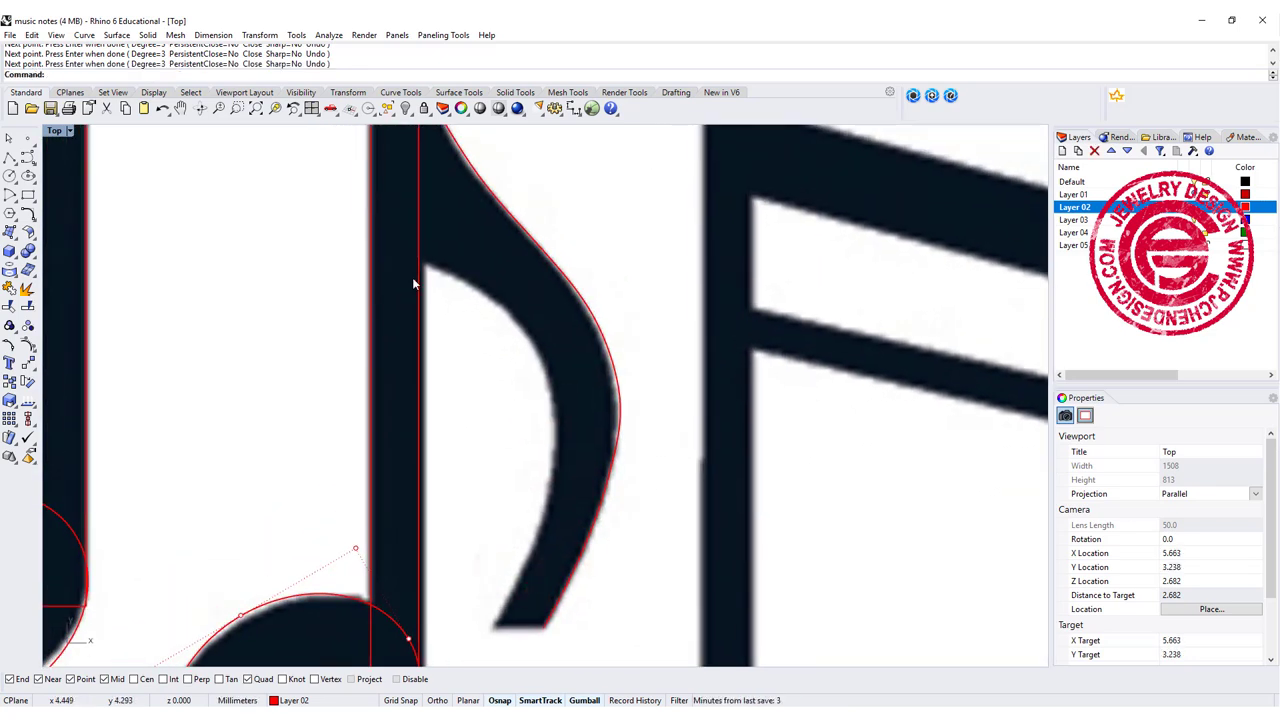
{"action": "right_click", "coordinate": [396, 263]}
{"action": "left_click", "coordinate": [396, 263]}
{"action": "left_click", "coordinate": [462, 270]}
{"action": "left_click", "coordinate": [520, 326]}
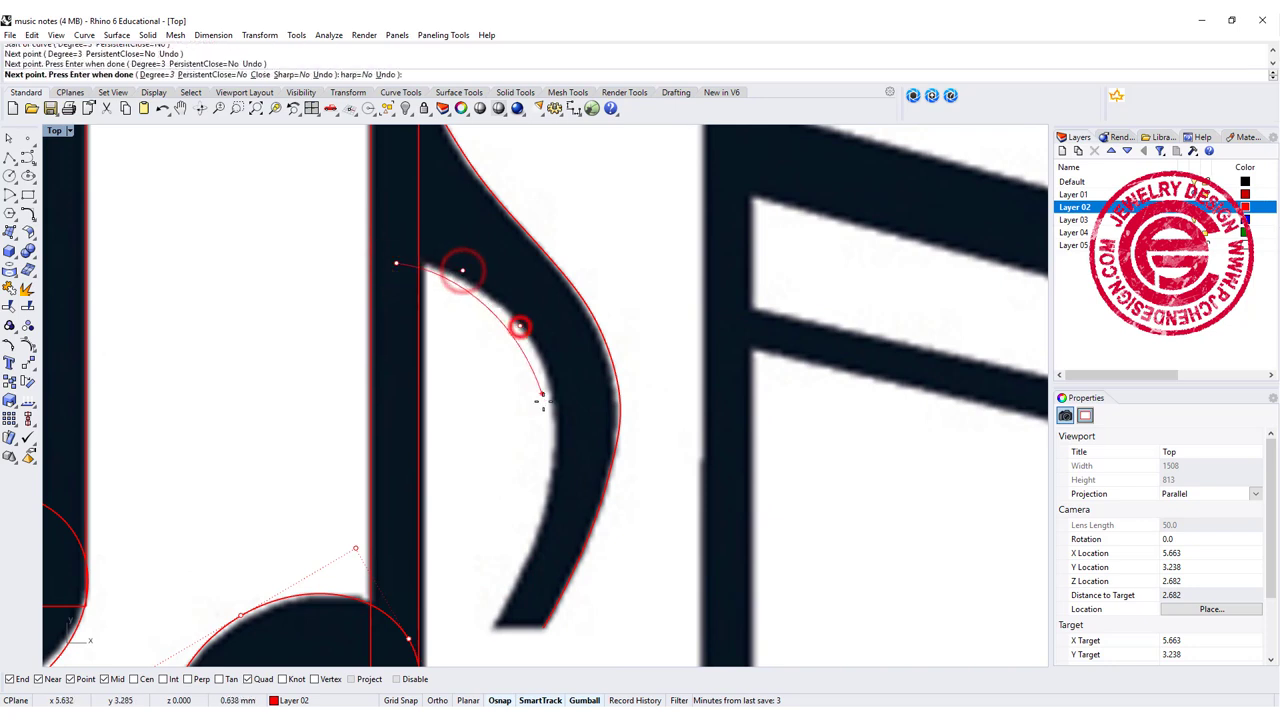
{"action": "left_click", "coordinate": [549, 368]}
{"action": "left_click", "coordinate": [562, 440]}
{"action": "right_click_drag", "start_coordinate": [556, 518], "coordinate": [586, 375]}
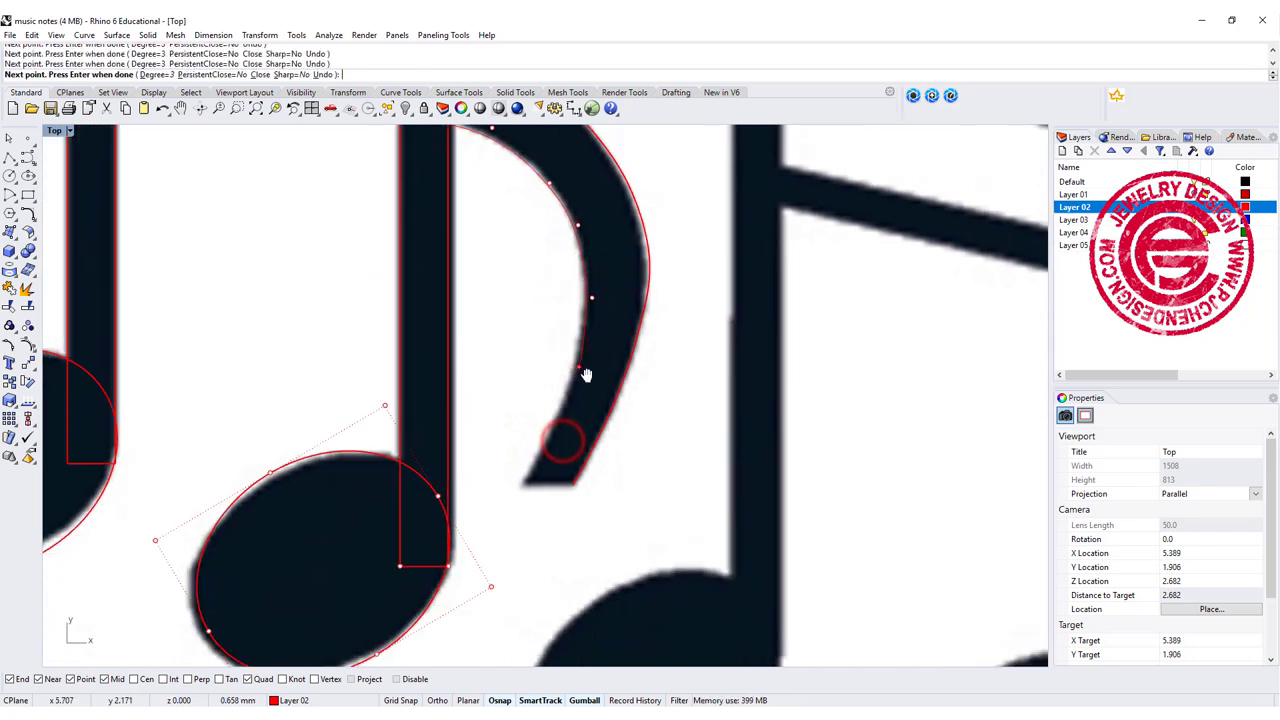
{"action": "left_click", "coordinate": [538, 452]}
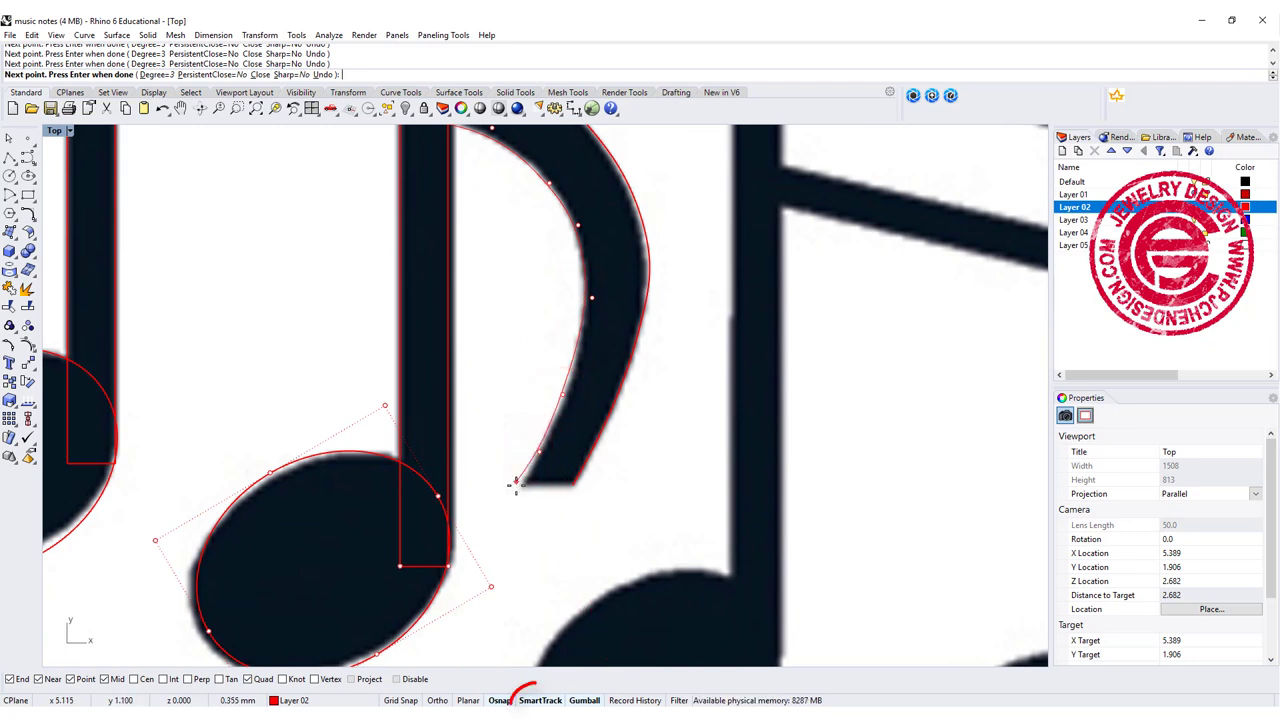
{"action": "left_click", "coordinate": [573, 487]}
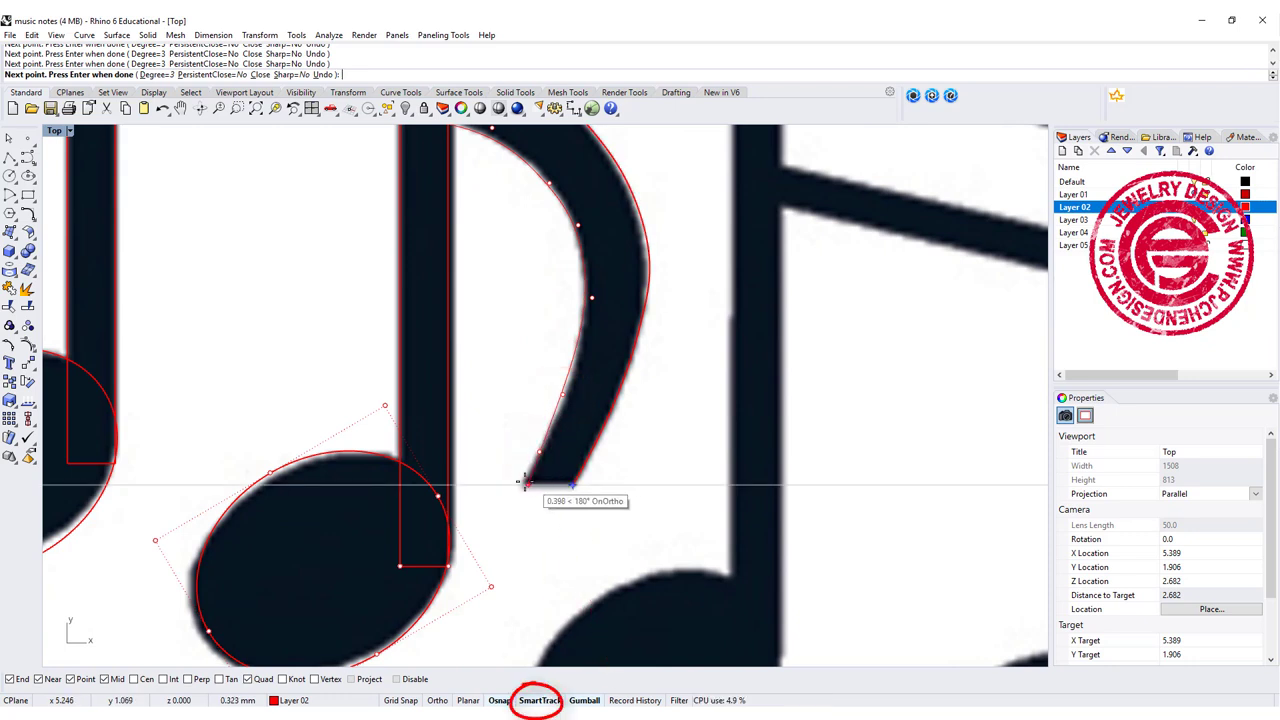
{"action": "left_click", "coordinate": [522, 484]}
{"action": "key", "text": "Return"}
Step: Copy the grouped quarter note outline onto the first note of the beamed pair
{"action": "scroll", "coordinate": [537, 452], "scroll_direction": "up", "scroll_amount": 4}
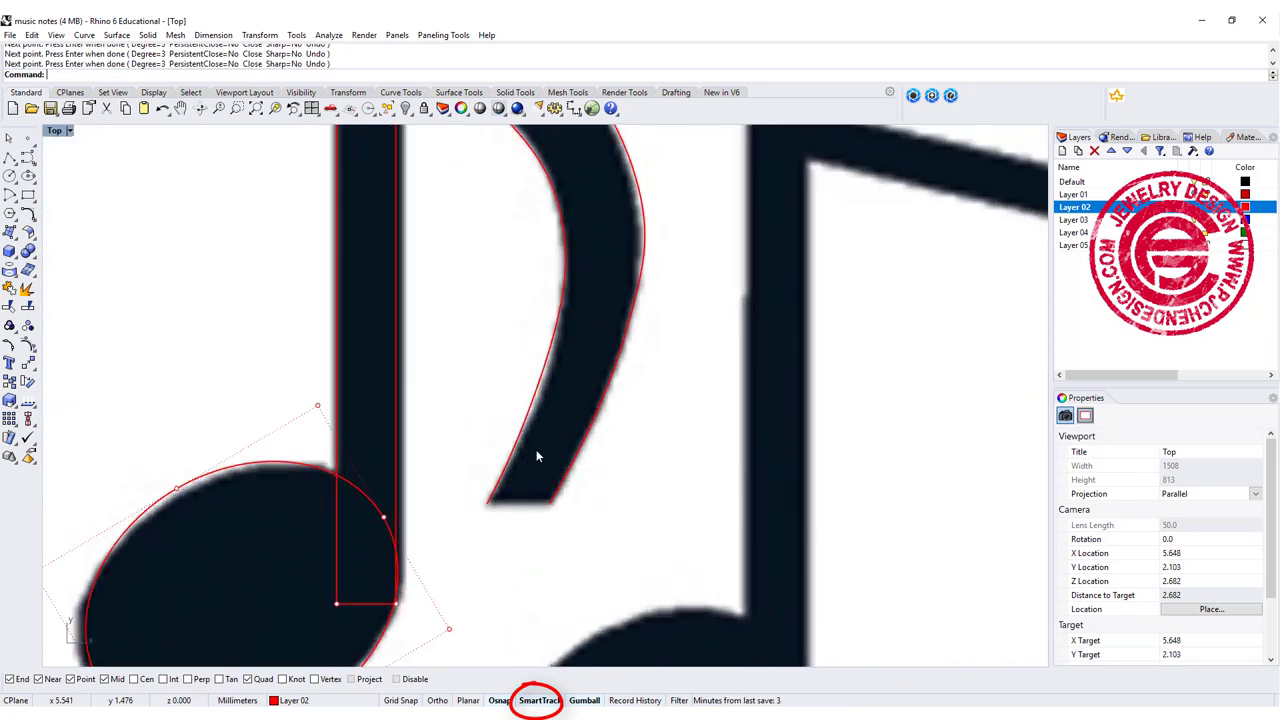
{"action": "right_click_drag", "start_coordinate": [530, 431], "coordinate": [524, 338]}
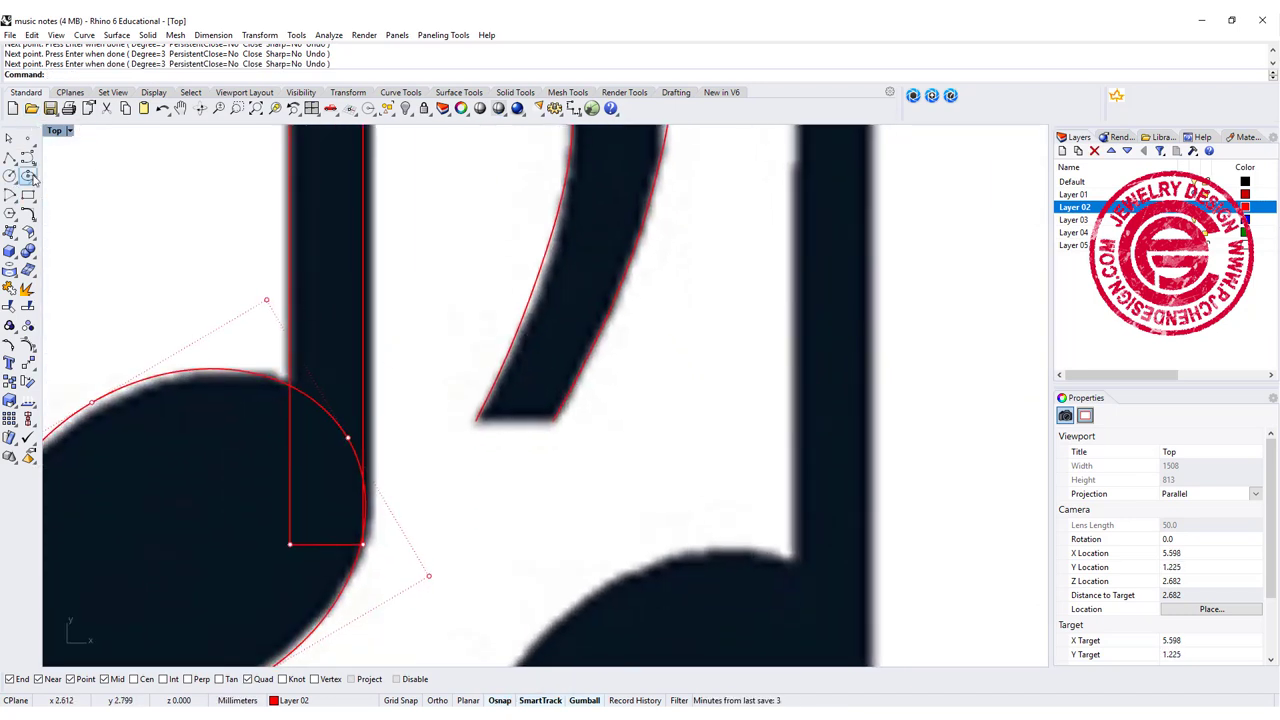
{"action": "scroll", "coordinate": [586, 291], "scroll_direction": "down", "scroll_amount": 5}
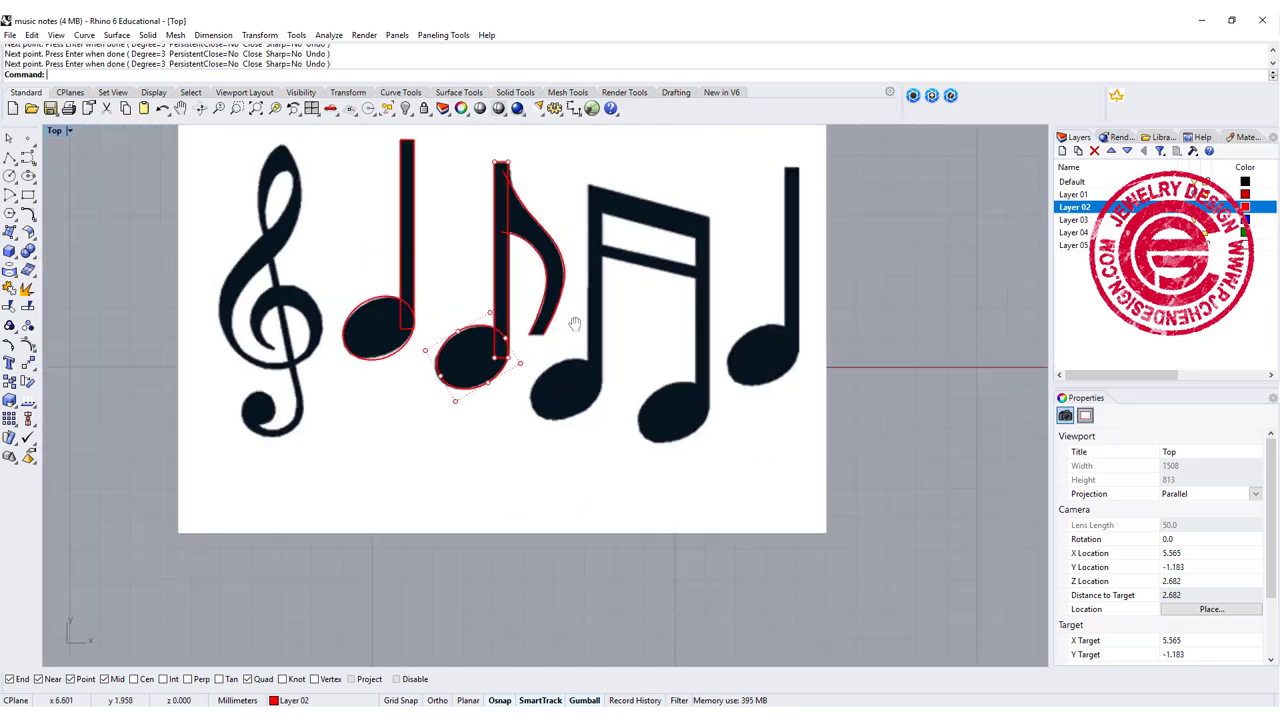
{"action": "left_click_drag", "start_coordinate": [398, 278], "coordinate": [594, 300]}
{"action": "scroll", "coordinate": [594, 300], "scroll_direction": "up", "scroll_amount": 4}
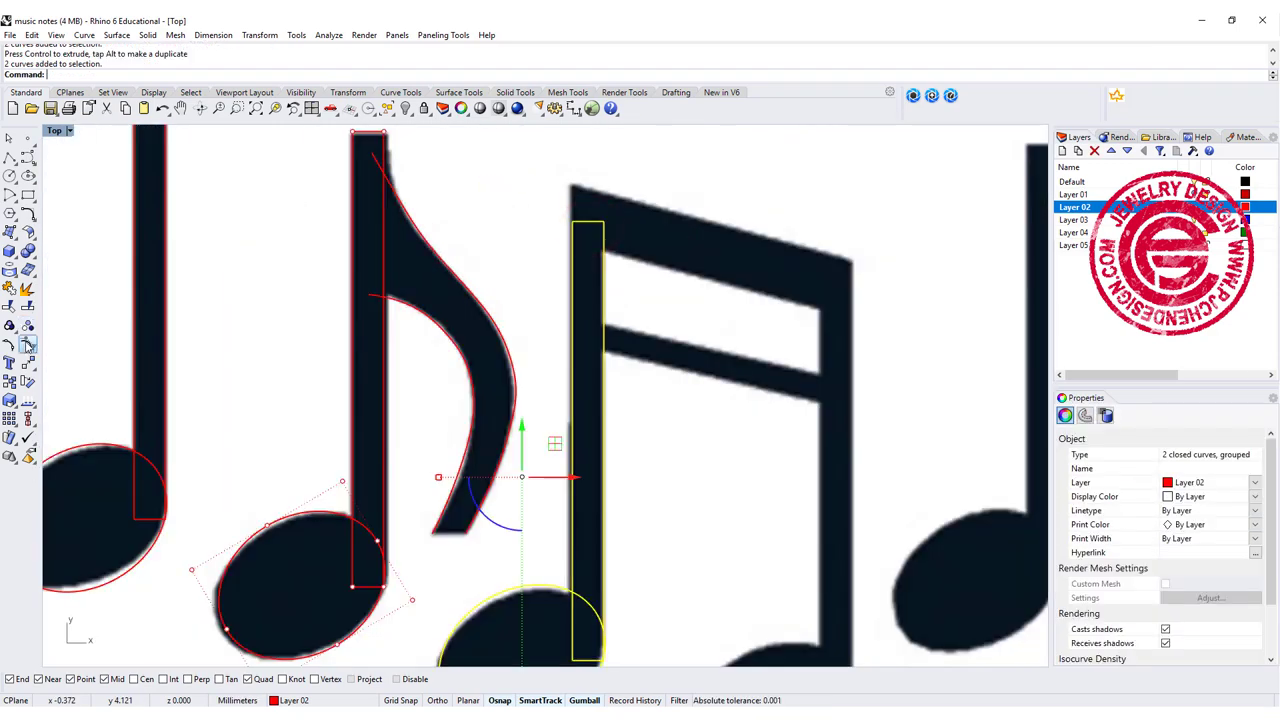
Step: Raise the two upper stem points of the first beamed note to the beam's top, and copy its outline onto the second beamed note
{"action": "left_click", "coordinate": [28, 345]}
{"action": "left_click_drag", "start_coordinate": [530, 178], "coordinate": [676, 276]}
{"action": "right_click_drag", "start_coordinate": [632, 212], "coordinate": [620, 258]}
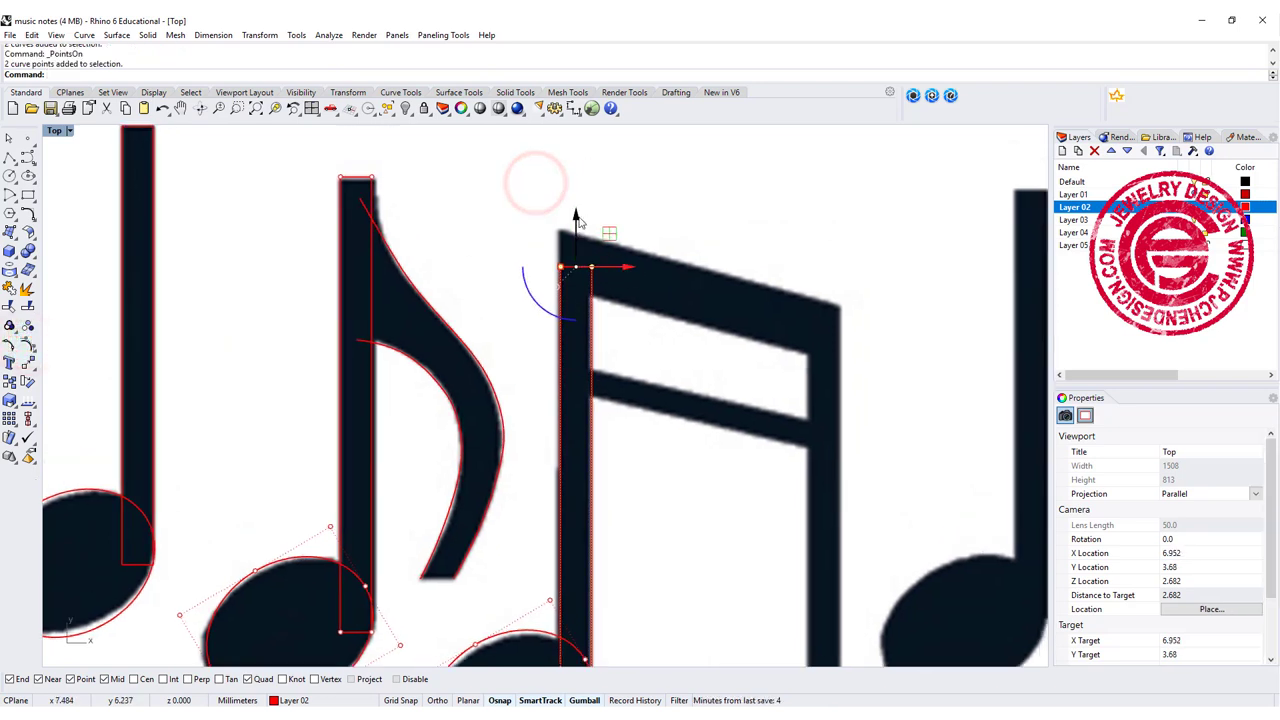
{"action": "left_click_drag", "start_coordinate": [576, 218], "coordinate": [581, 198]}
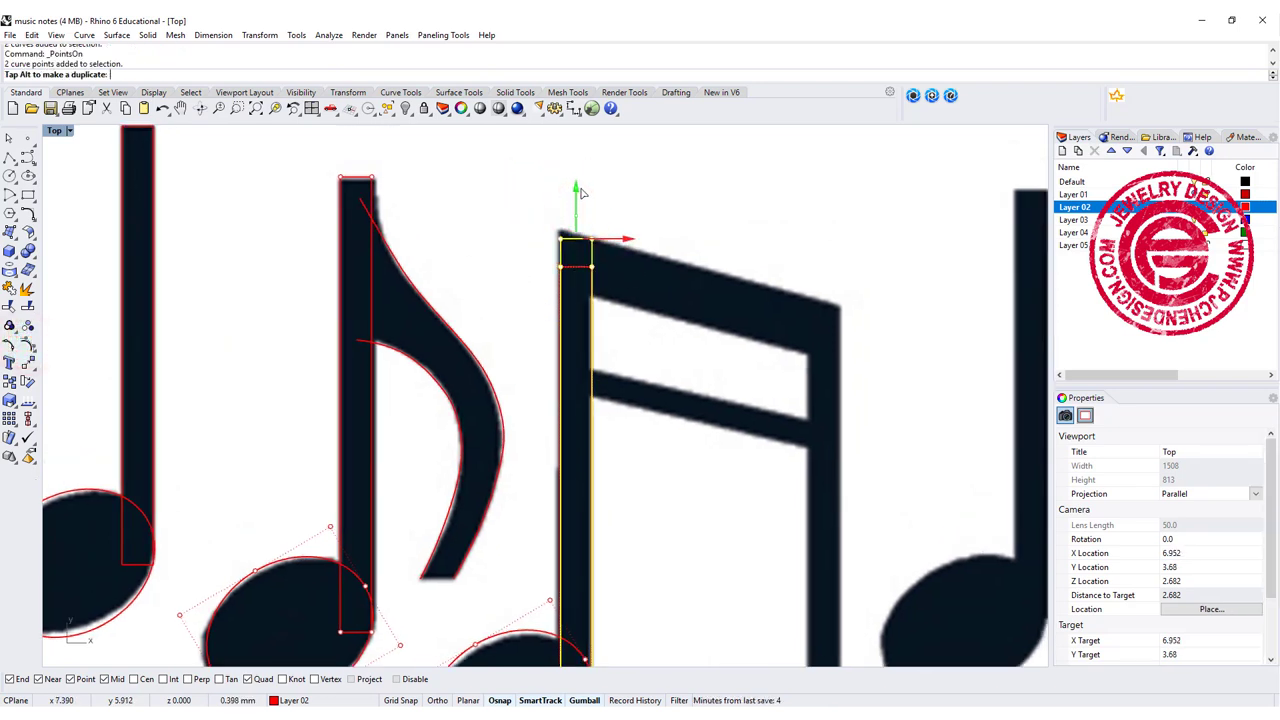
{"action": "scroll", "coordinate": [581, 193], "scroll_direction": "down", "scroll_amount": 4}
{"action": "left_click_drag", "start_coordinate": [543, 292], "coordinate": [678, 325]}
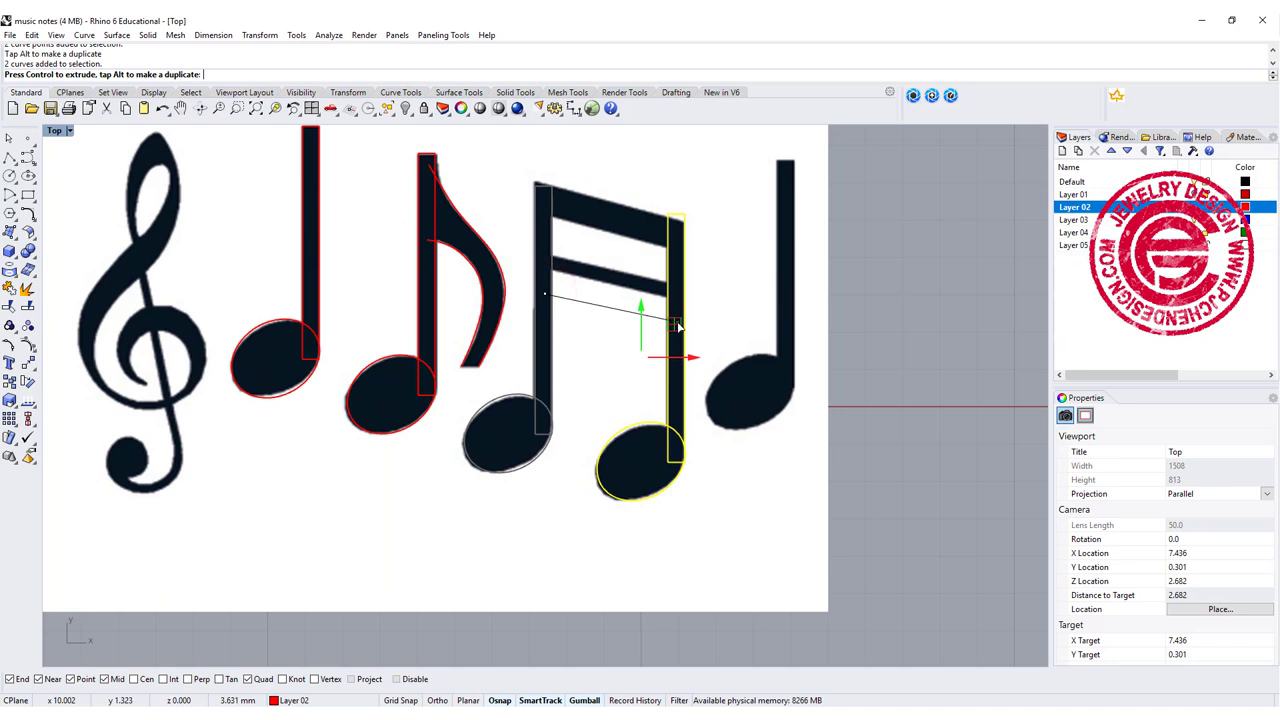
Step: Draw a straight polyline along the upper beam's top edge, between the midpoints of the two stems' upper ends
{"action": "left_click", "coordinate": [10, 157]}
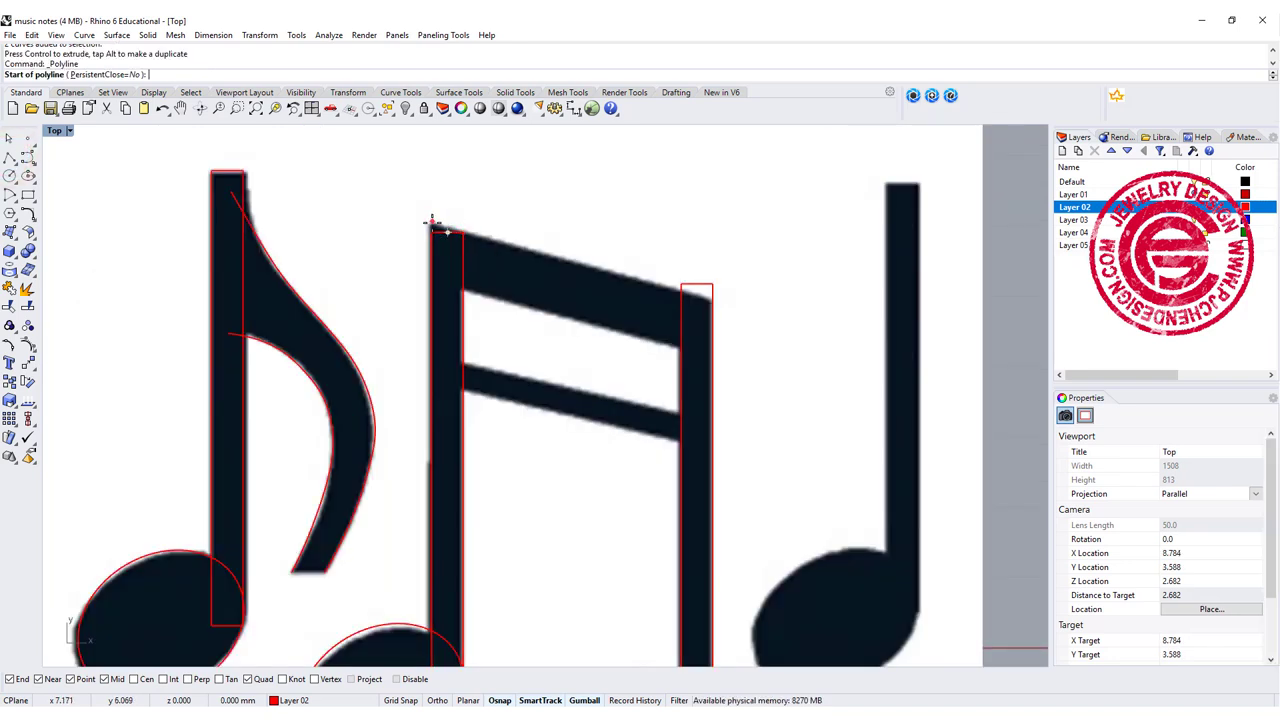
{"action": "left_click", "coordinate": [446, 232]}
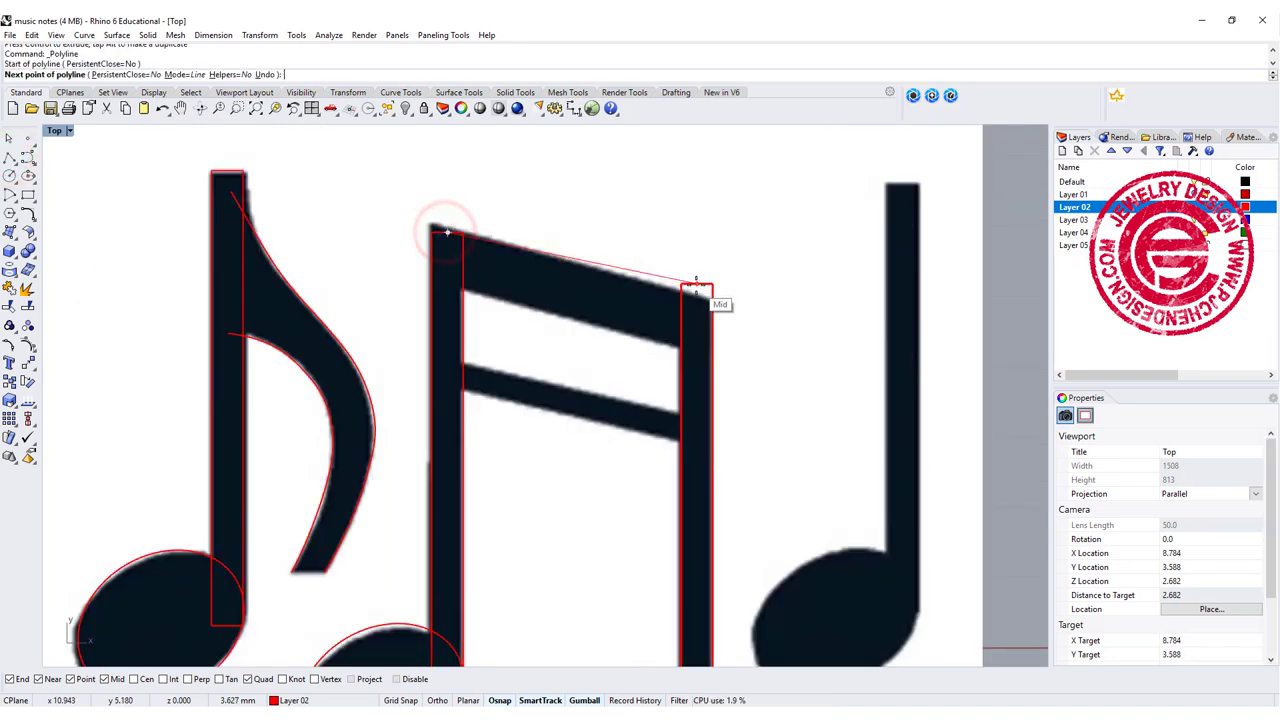
{"action": "left_click", "coordinate": [696, 283]}
{"action": "right_click", "coordinate": [614, 262]}
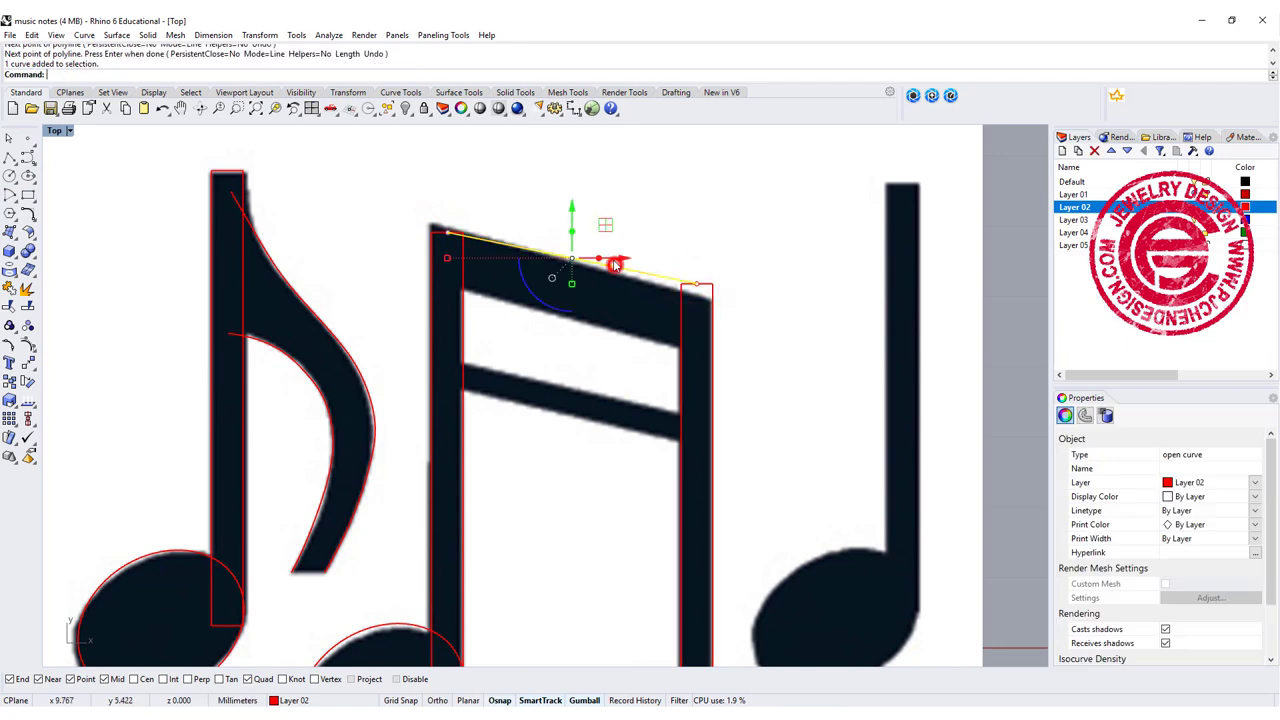
Step: Copy the beam line straight down three times, onto the upper beam's lower edge and both edges of the lower beam
{"action": "left_click_drag", "start_coordinate": [574, 209], "coordinate": [572, 362]}
{"action": "left_click", "coordinate": [543, 317]}
{"action": "scroll", "coordinate": [543, 317], "scroll_direction": "down", "scroll_amount": 4}
{"action": "right_click_drag", "start_coordinate": [543, 317], "coordinate": [634, 254]}
{"action": "scroll", "coordinate": [634, 254], "scroll_direction": "down", "scroll_amount": 4}
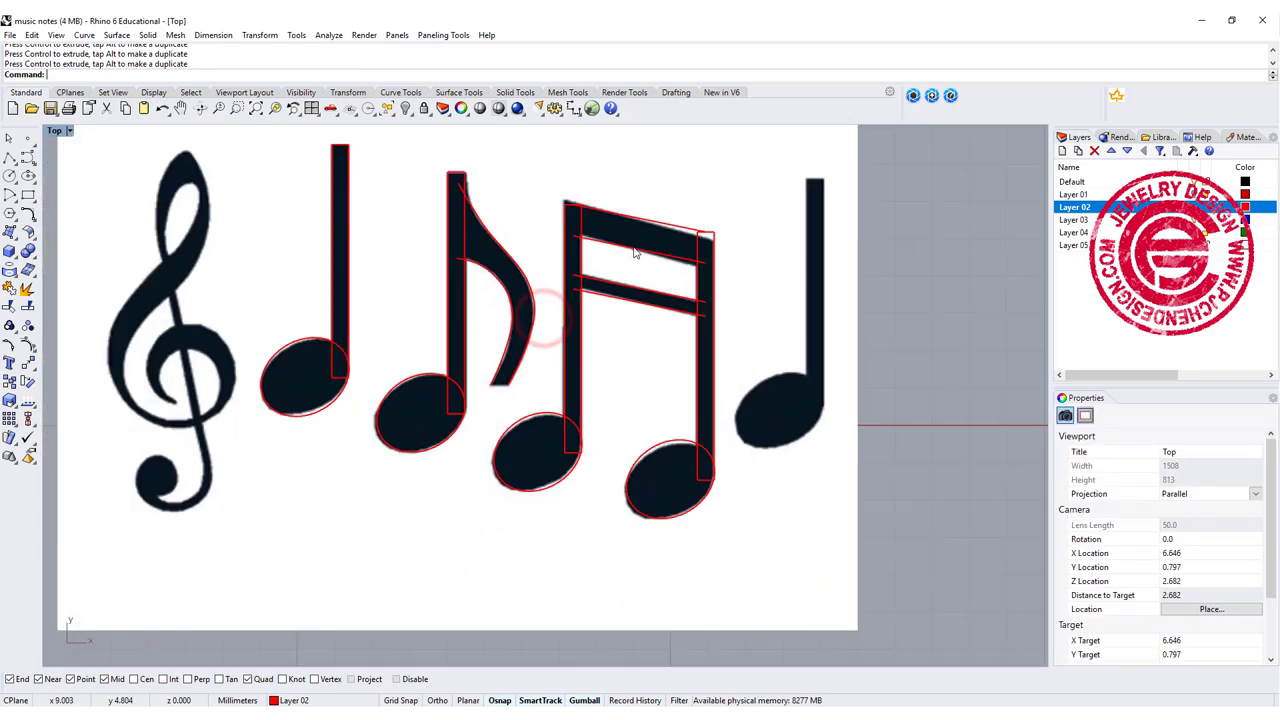
Step: Unlock the reference picture, rotate it clockwise until the treble clef stands upright, and lock it again
{"action": "right_click_drag", "start_coordinate": [418, 303], "coordinate": [520, 324]}
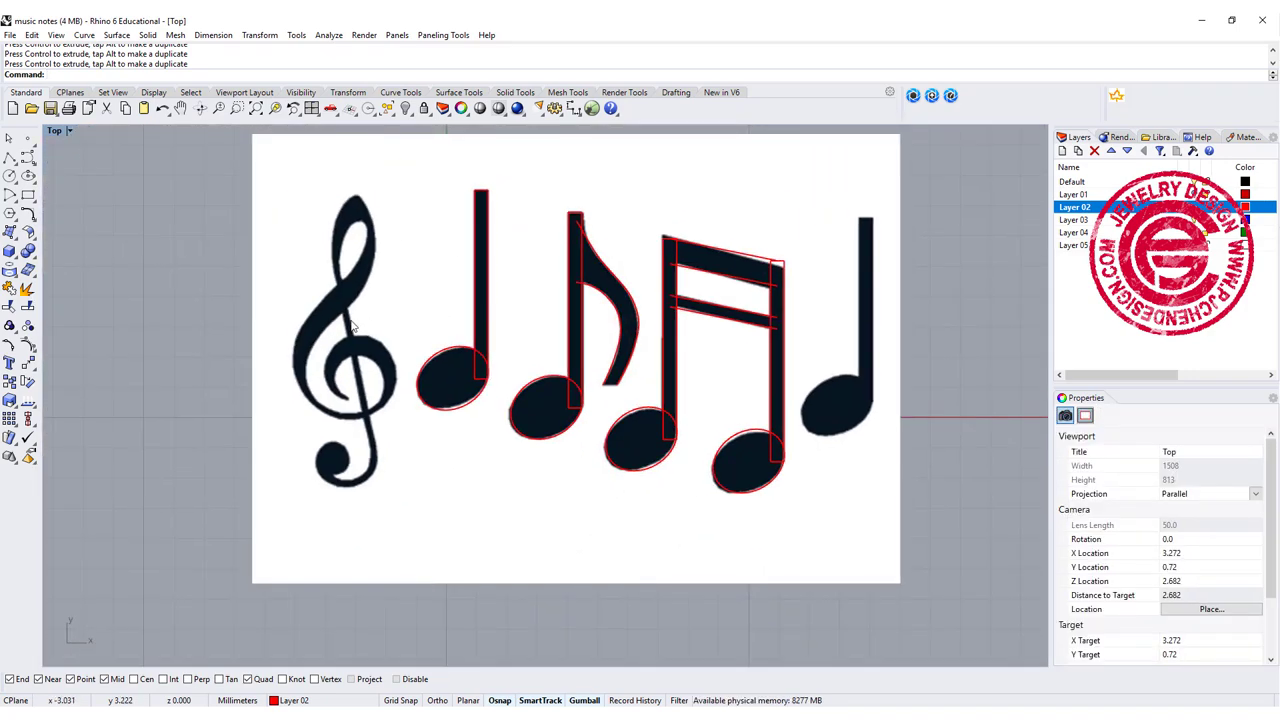
{"action": "scroll", "coordinate": [360, 300], "scroll_direction": "up", "scroll_amount": 3}
{"action": "scroll", "coordinate": [450, 290], "scroll_direction": "down", "scroll_amount": 5}
{"action": "scroll", "coordinate": [450, 290], "scroll_direction": "up", "scroll_amount": 2}
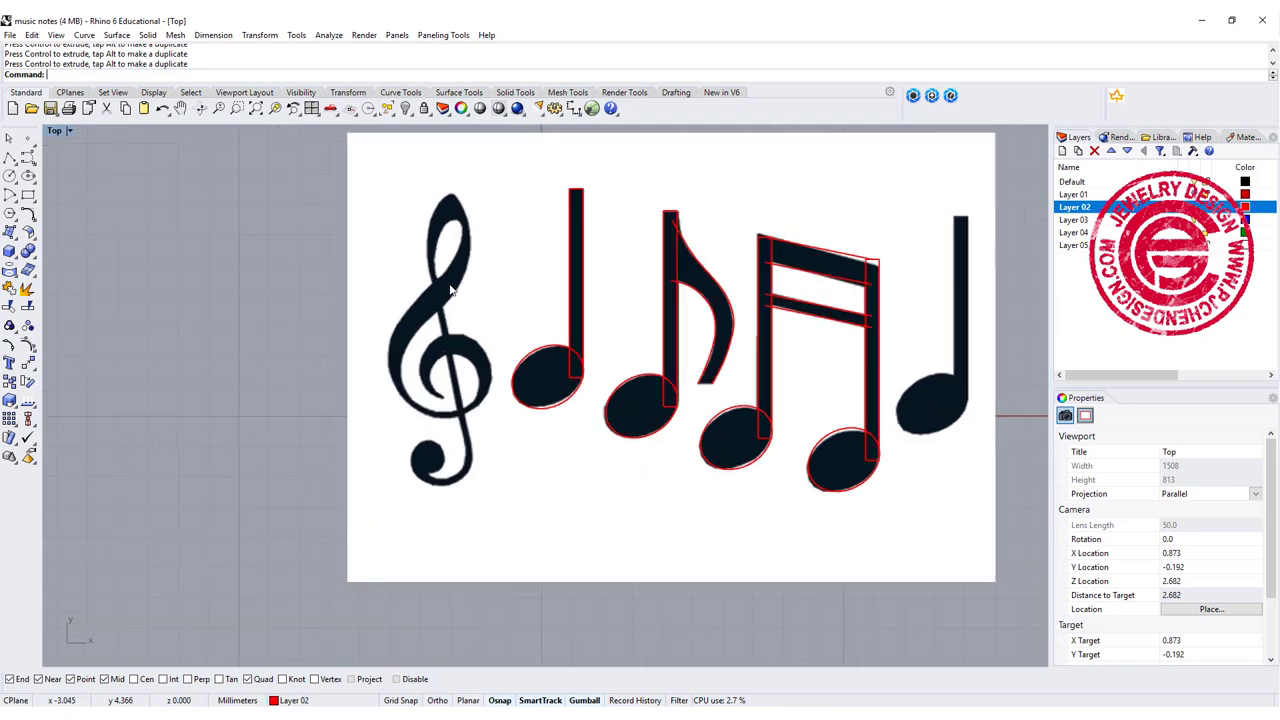
{"action": "left_click", "coordinate": [424, 109]}
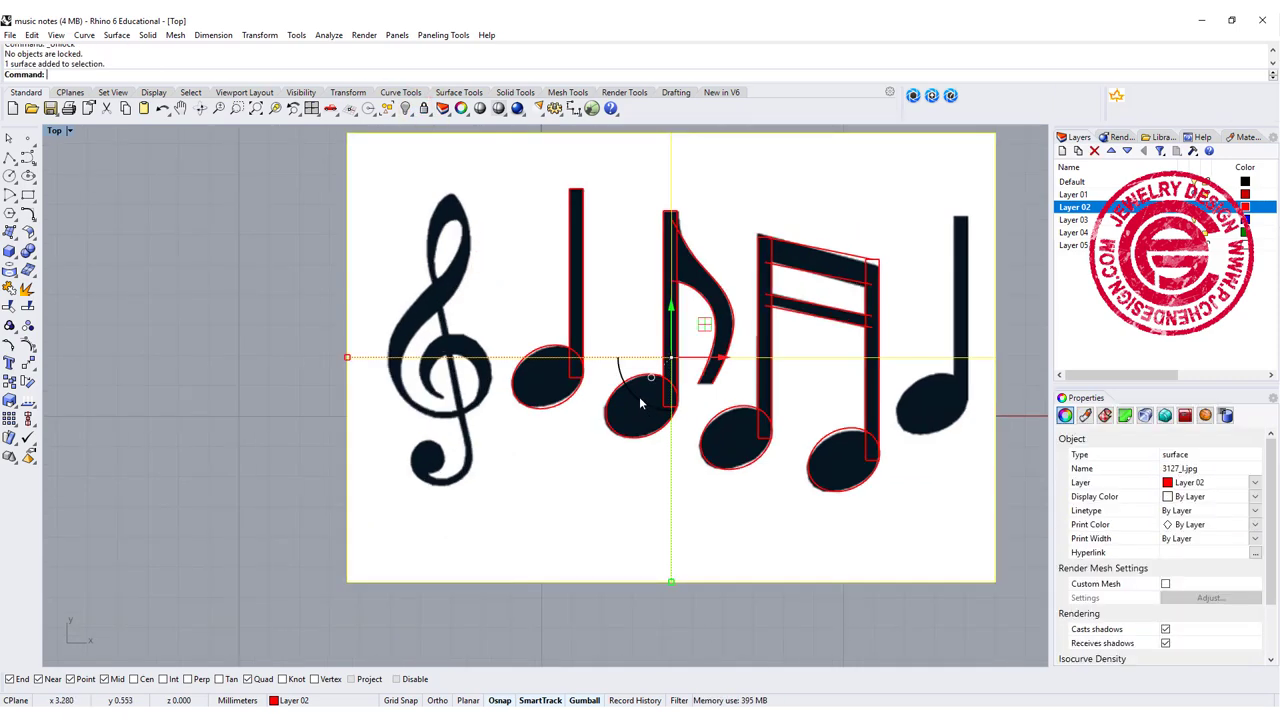
{"action": "left_click_drag", "start_coordinate": [640, 400], "coordinate": [632, 398]}
{"action": "left_click", "coordinate": [424, 108]}
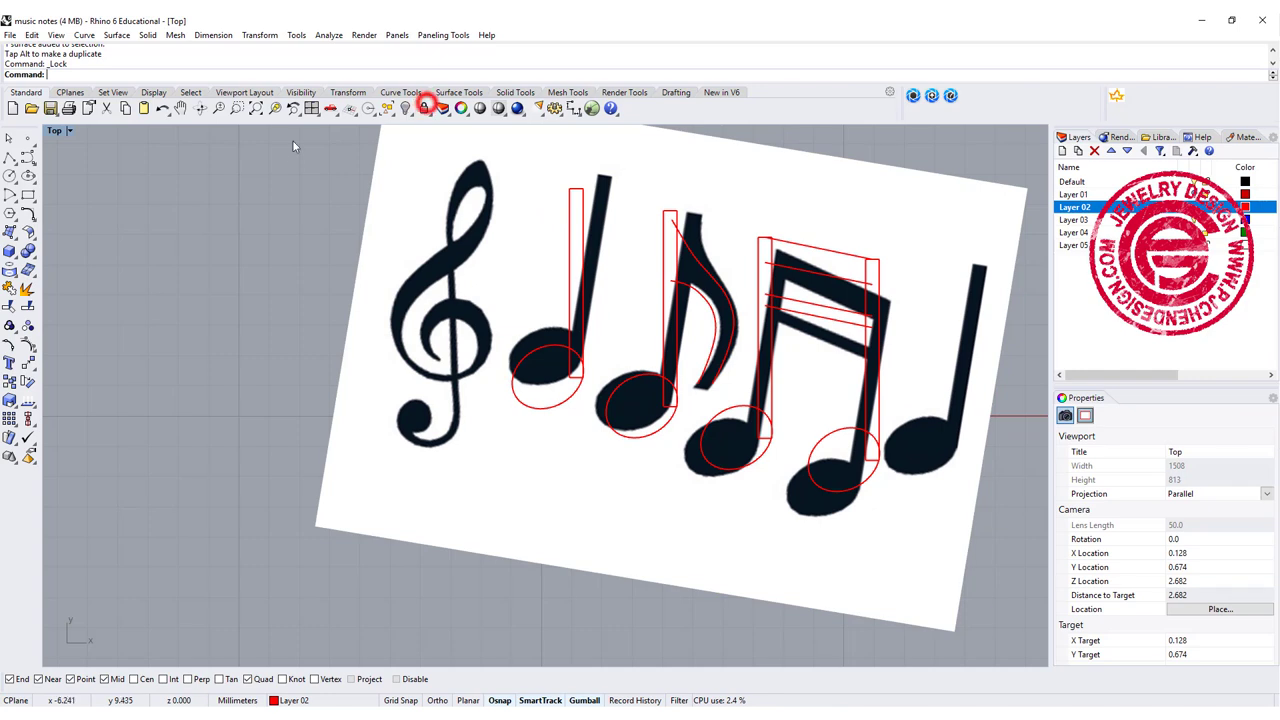
Step: Trace the treble clef with a degree 3 control point curve from the spiral's tip around its outer edge to the top of the inner loop
{"action": "scroll", "coordinate": [367, 320], "scroll_direction": "up", "scroll_amount": 3}
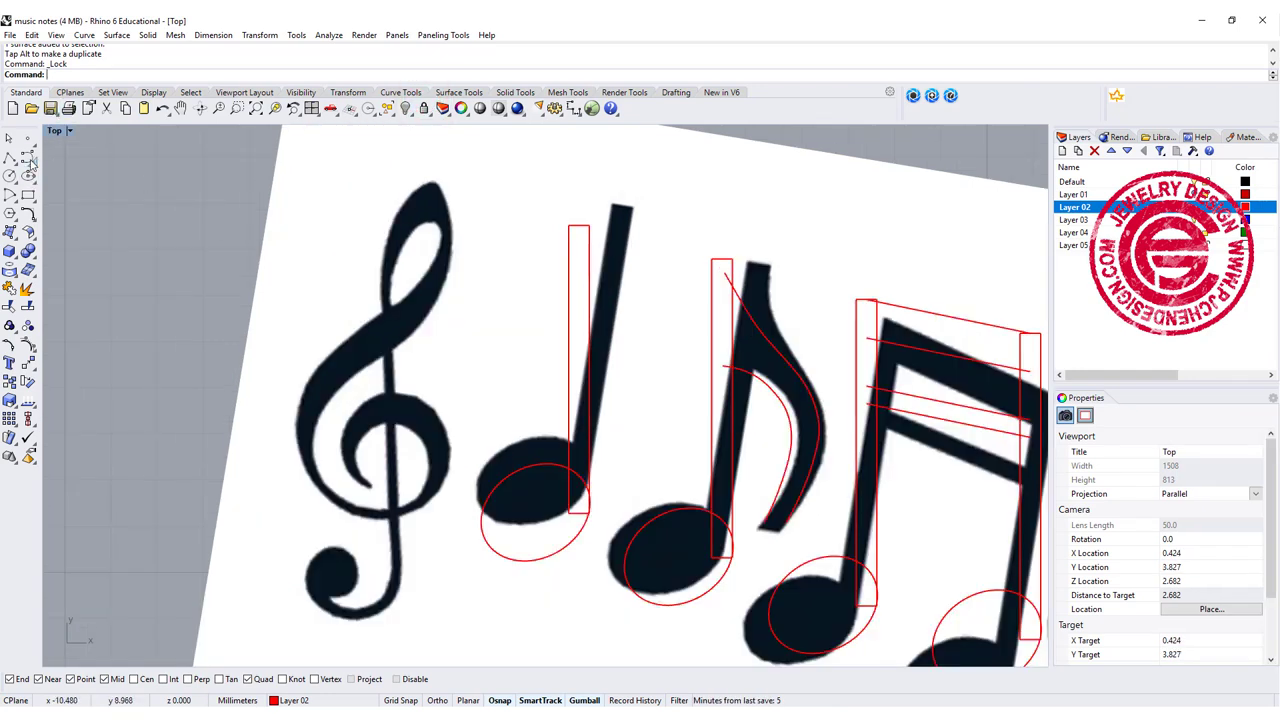
{"action": "left_click", "coordinate": [29, 158]}
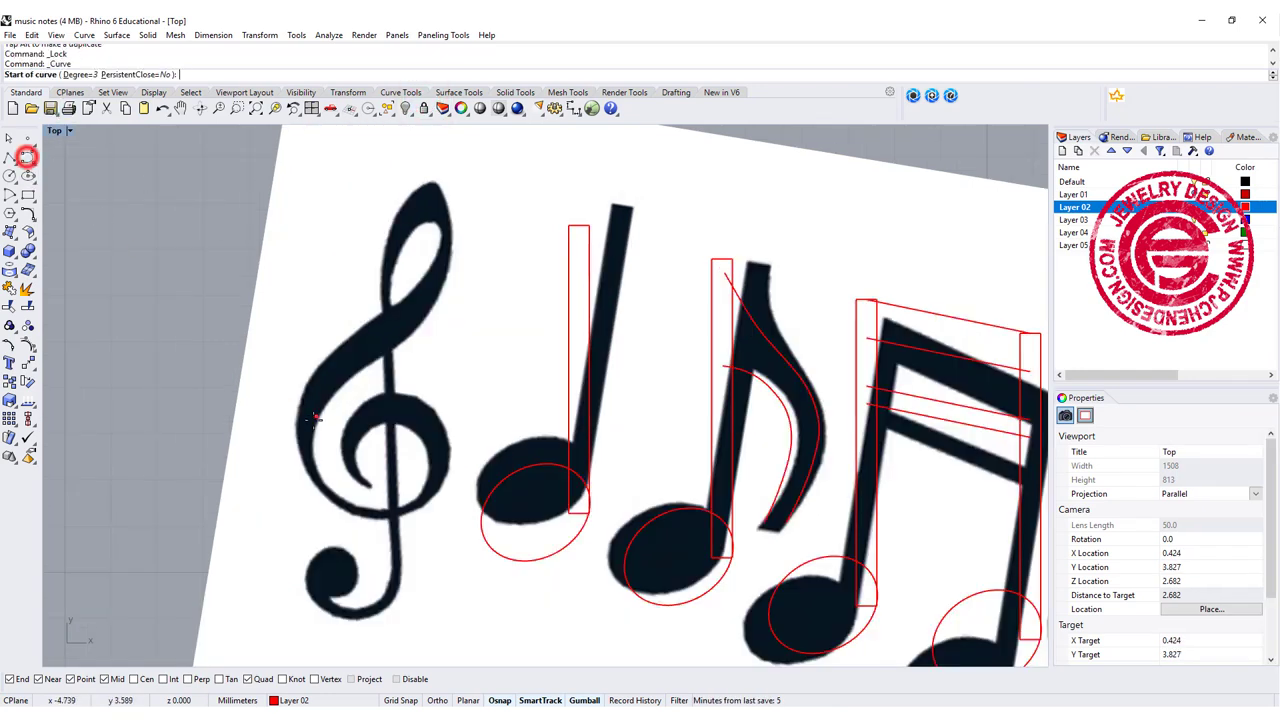
{"action": "left_click", "coordinate": [369, 489]}
{"action": "left_click", "coordinate": [351, 480]}
{"action": "left_click", "coordinate": [339, 459]}
{"action": "left_click", "coordinate": [341, 428]}
{"action": "left_click", "coordinate": [361, 398]}
{"action": "left_click", "coordinate": [393, 385]}
{"action": "left_click", "coordinate": [431, 400]}
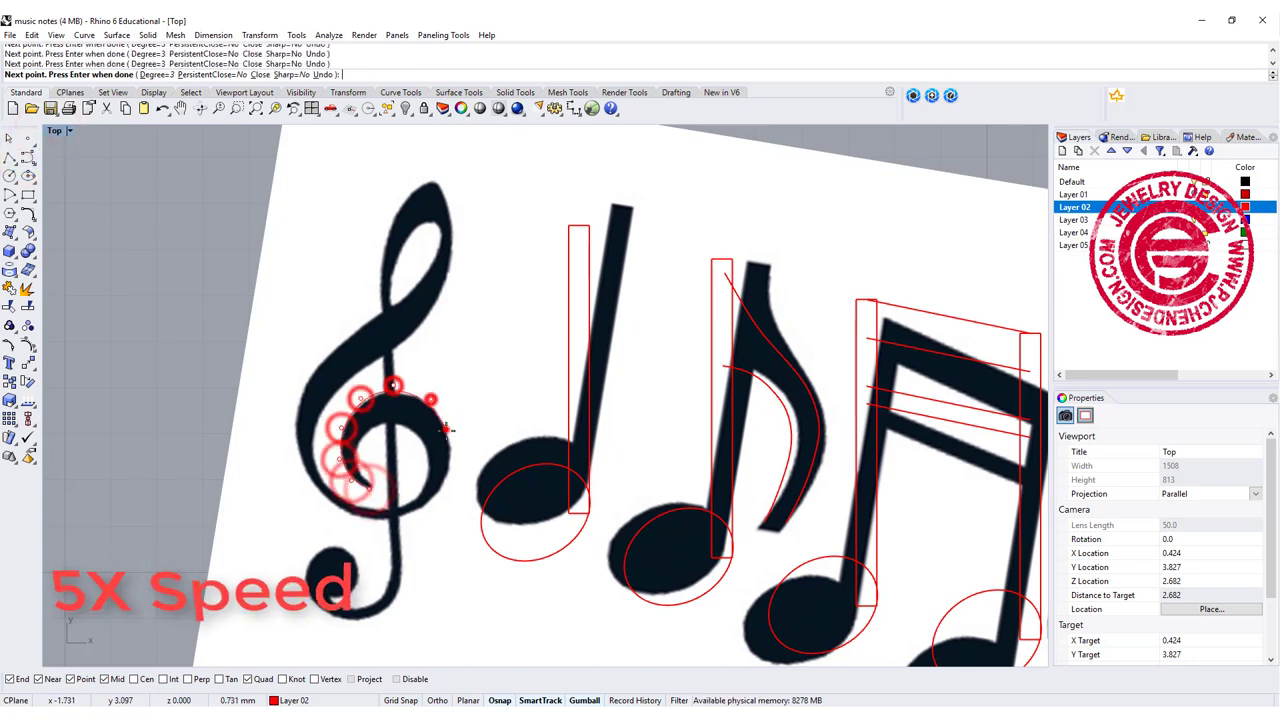
{"action": "left_click", "coordinate": [446, 429]}
{"action": "left_click", "coordinate": [452, 469]}
{"action": "left_click", "coordinate": [441, 492]}
{"action": "left_click", "coordinate": [419, 514]}
{"action": "left_click", "coordinate": [376, 524]}
{"action": "left_click", "coordinate": [321, 504]}
{"action": "left_click", "coordinate": [298, 470]}
{"action": "left_click", "coordinate": [289, 410]}
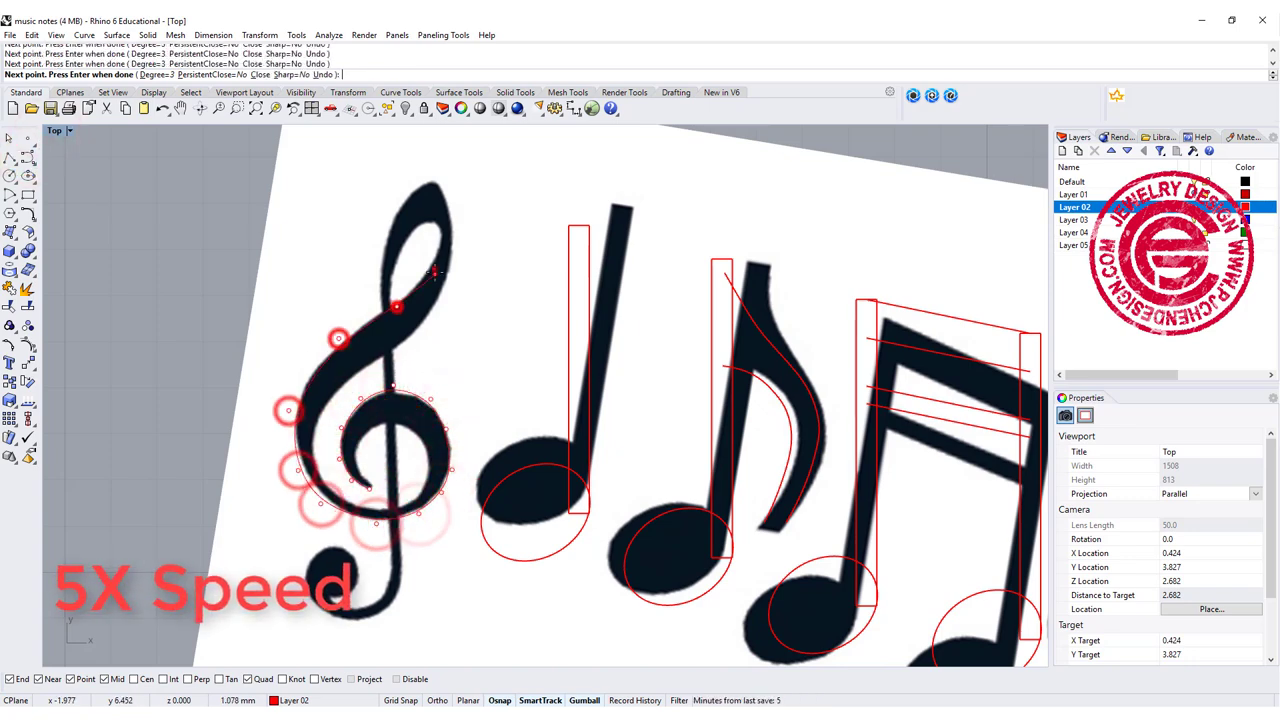
{"action": "left_click", "coordinate": [426, 220]}
{"action": "key", "text": "Return"}
Step: Trace the clef's opposite edge with another control point curve from the spiral's tip around its inner side and up to the clef's peak
{"action": "key", "text": "Return"}
{"action": "left_click", "coordinate": [369, 487]}
{"action": "scroll", "coordinate": [359, 475], "scroll_direction": "up", "scroll_amount": 10}
{"action": "left_click", "coordinate": [366, 473]}
{"action": "left_click", "coordinate": [354, 398]}
{"action": "left_click", "coordinate": [389, 353]}
{"action": "left_click", "coordinate": [436, 334]}
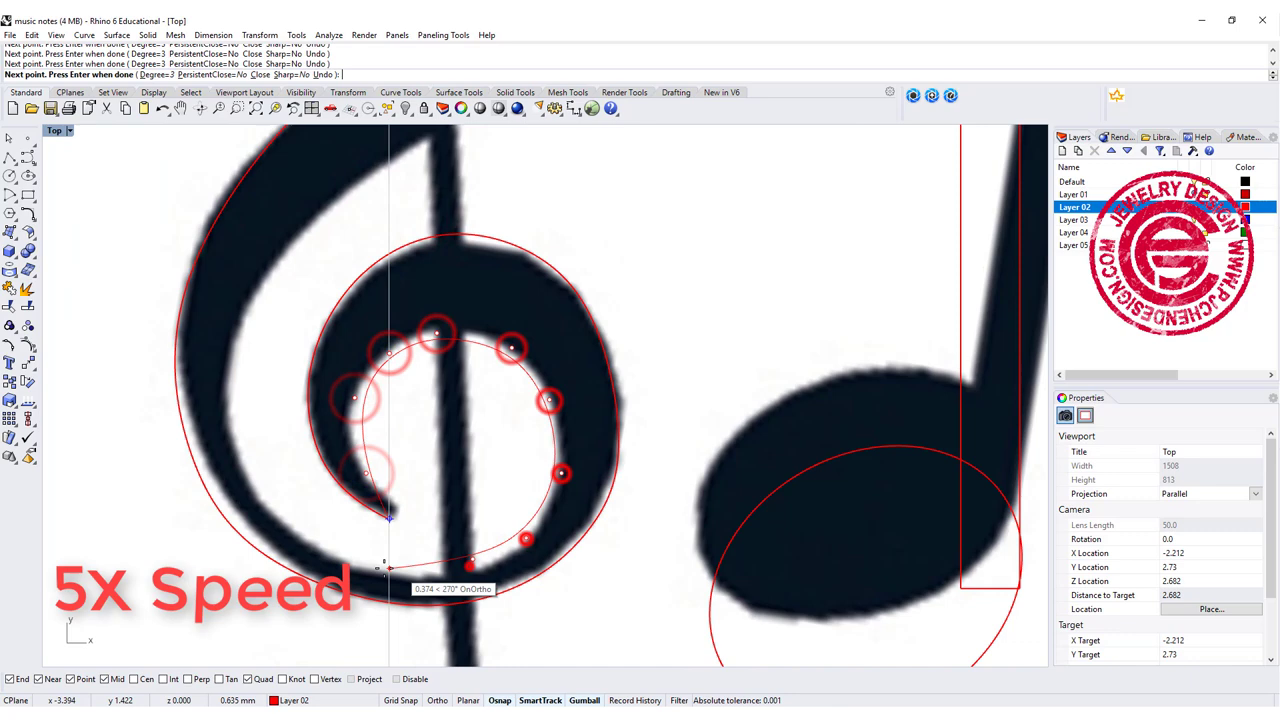
{"action": "left_click", "coordinate": [373, 570]}
{"action": "left_click", "coordinate": [294, 536]}
{"action": "left_click", "coordinate": [241, 468]}
{"action": "left_click", "coordinate": [229, 366]}
{"action": "left_click", "coordinate": [271, 257]}
{"action": "right_click_drag", "start_coordinate": [271, 257], "coordinate": [164, 462]}
{"action": "left_click", "coordinate": [308, 339]}
{"action": "left_click", "coordinate": [429, 263]}
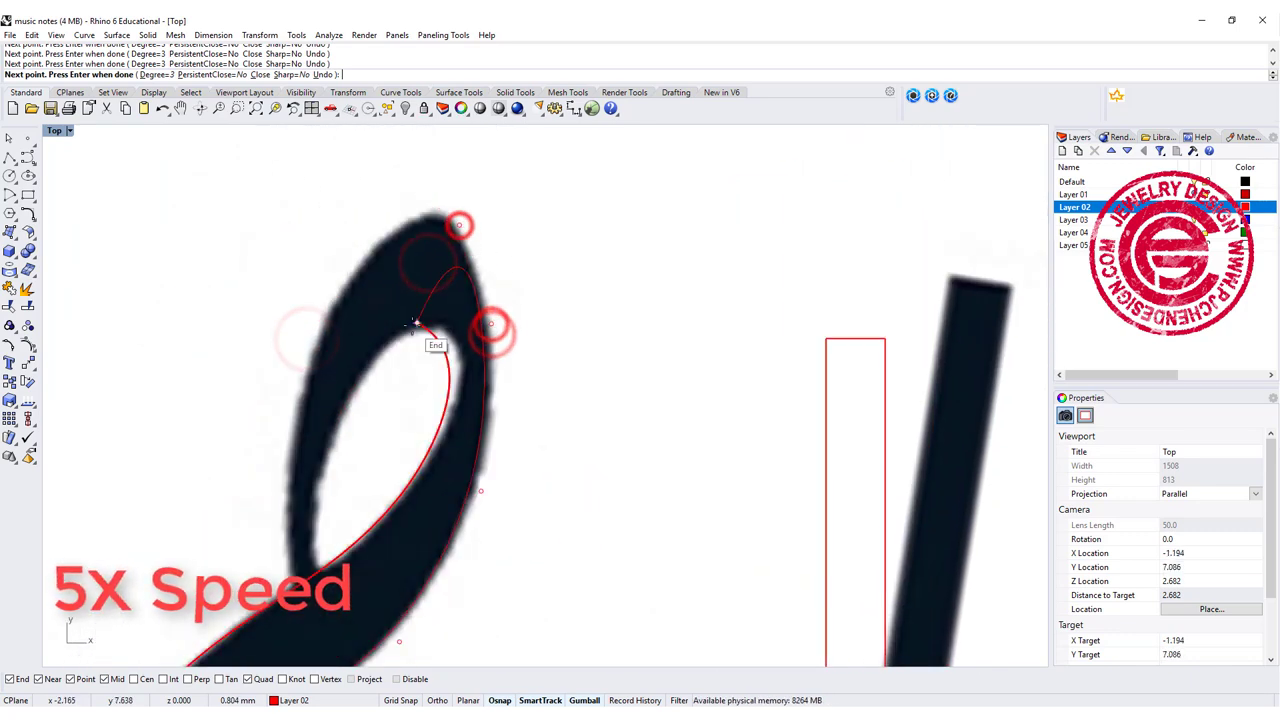
{"action": "left_click", "coordinate": [417, 209]}
{"action": "key", "text": "Return"}
Step: Trace from the inner loop's upper end down the loop's left side and the clef stem's right edge with a control point curve, ending above the hook
{"action": "scroll", "coordinate": [486, 276], "scroll_direction": "down", "scroll_amount": 7}
{"action": "right_click_drag", "start_coordinate": [488, 274], "coordinate": [484, 181]}
{"action": "scroll", "coordinate": [467, 488], "scroll_direction": "up", "scroll_amount": 7}
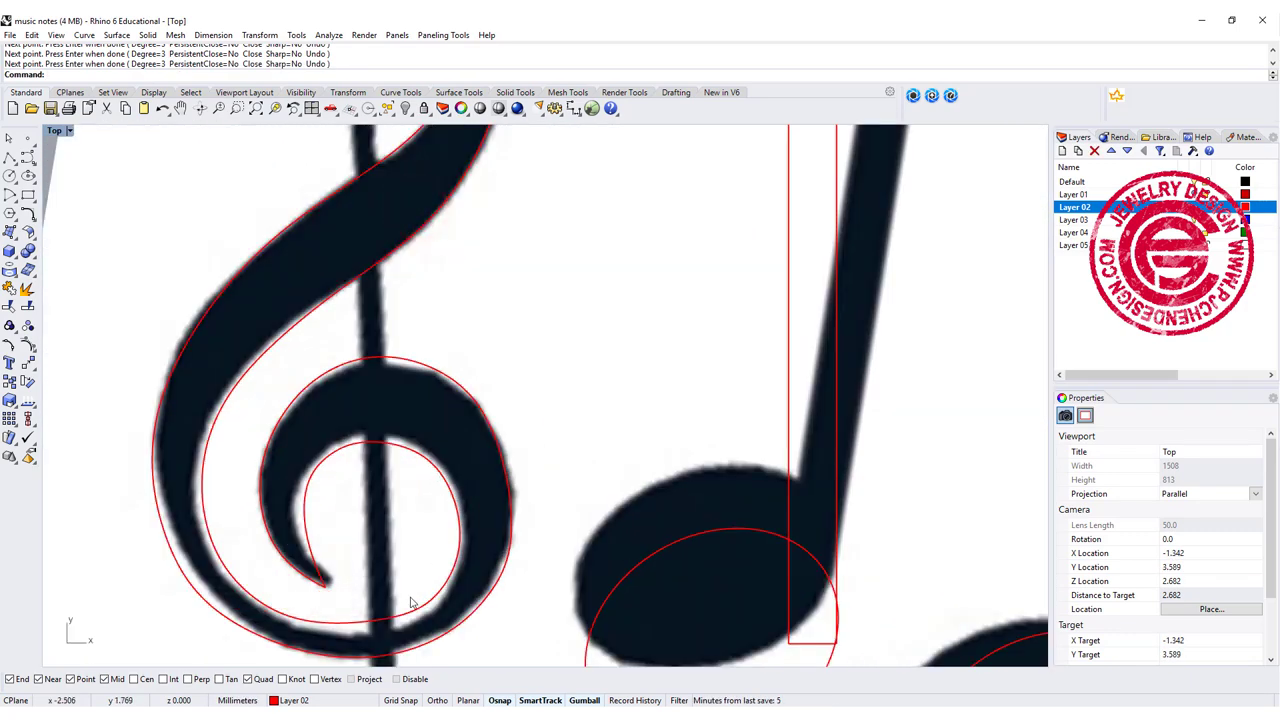
{"action": "scroll", "coordinate": [333, 438], "scroll_direction": "down", "scroll_amount": 2}
{"action": "right_click_drag", "start_coordinate": [419, 388], "coordinate": [403, 466]}
{"action": "right_click_drag", "start_coordinate": [429, 266], "coordinate": [414, 389]}
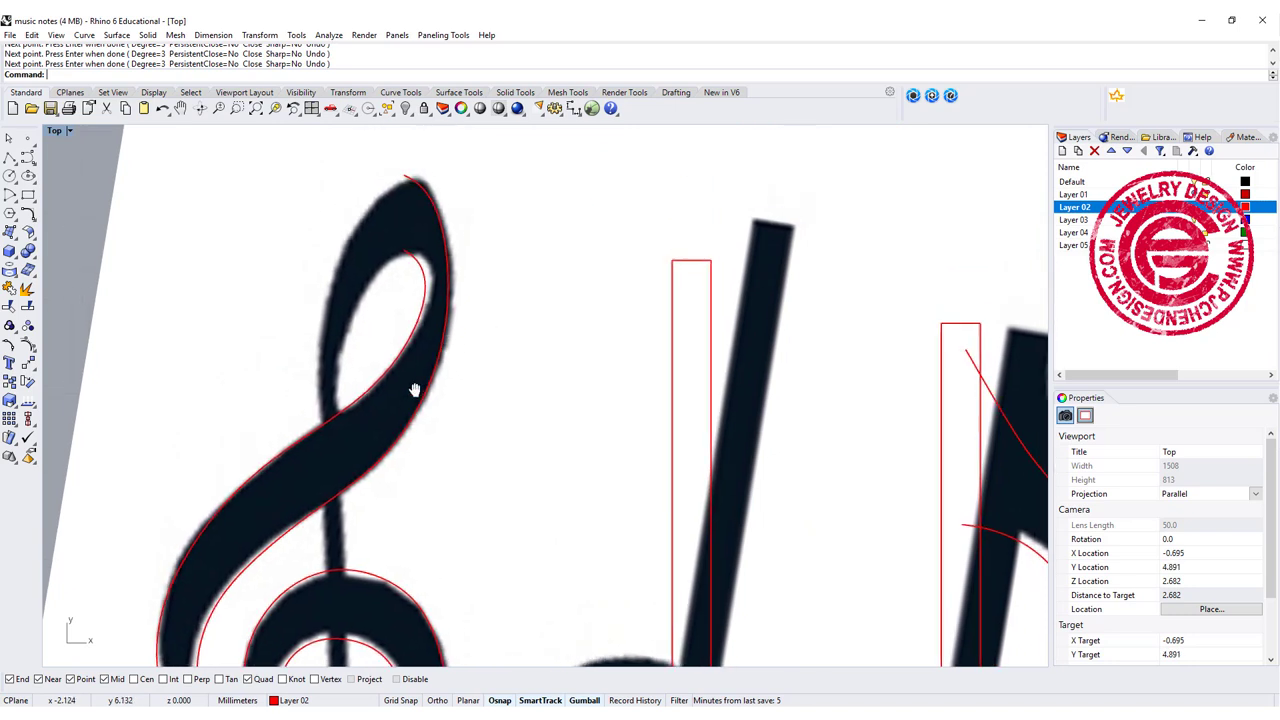
{"action": "right_click", "coordinate": [400, 272]}
{"action": "left_click", "coordinate": [403, 250]}
{"action": "left_click", "coordinate": [369, 268]}
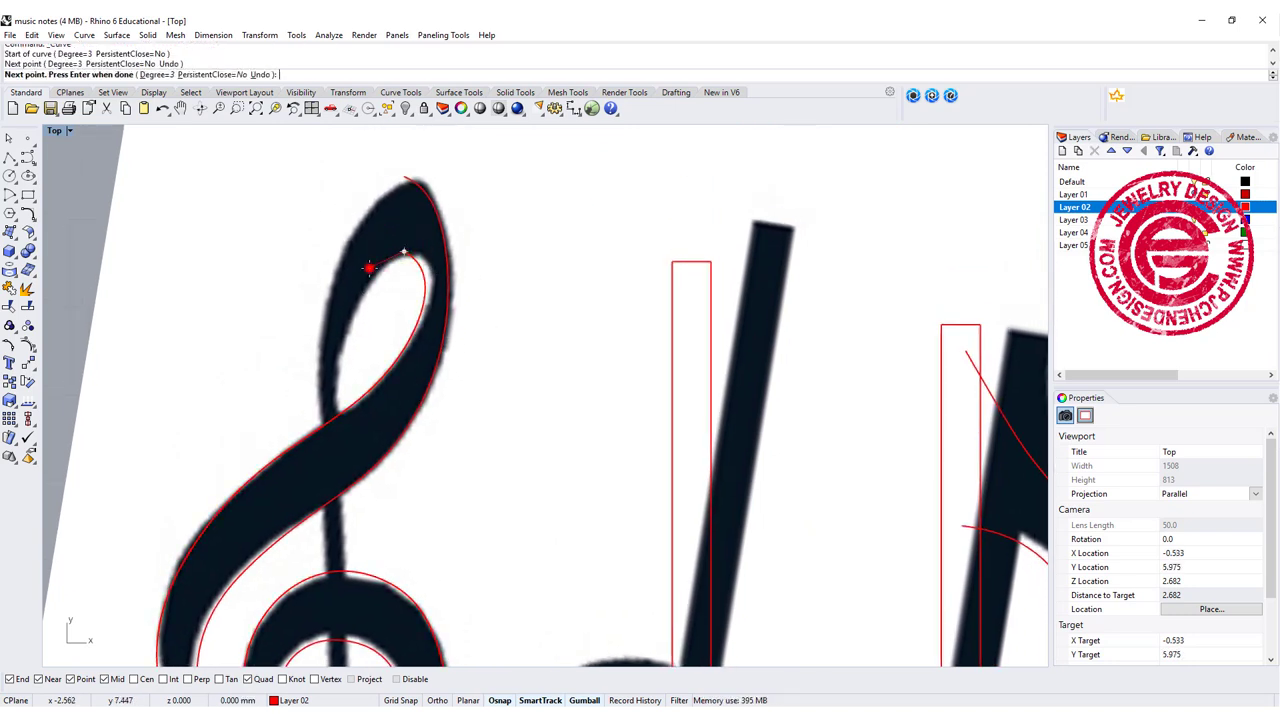
{"action": "left_click", "coordinate": [347, 309]}
{"action": "left_click", "coordinate": [336, 377]}
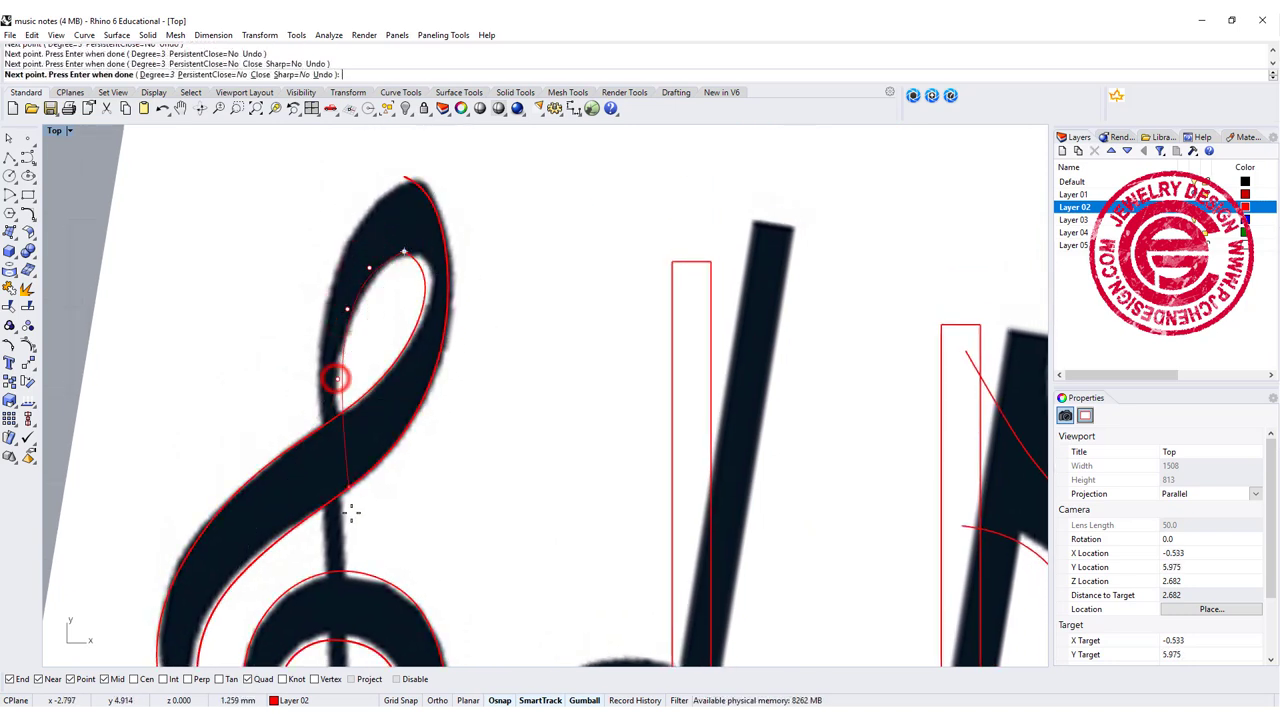
{"action": "right_click_drag", "start_coordinate": [347, 500], "coordinate": [405, 275]}
{"action": "right_click_drag", "start_coordinate": [408, 622], "coordinate": [404, 368]}
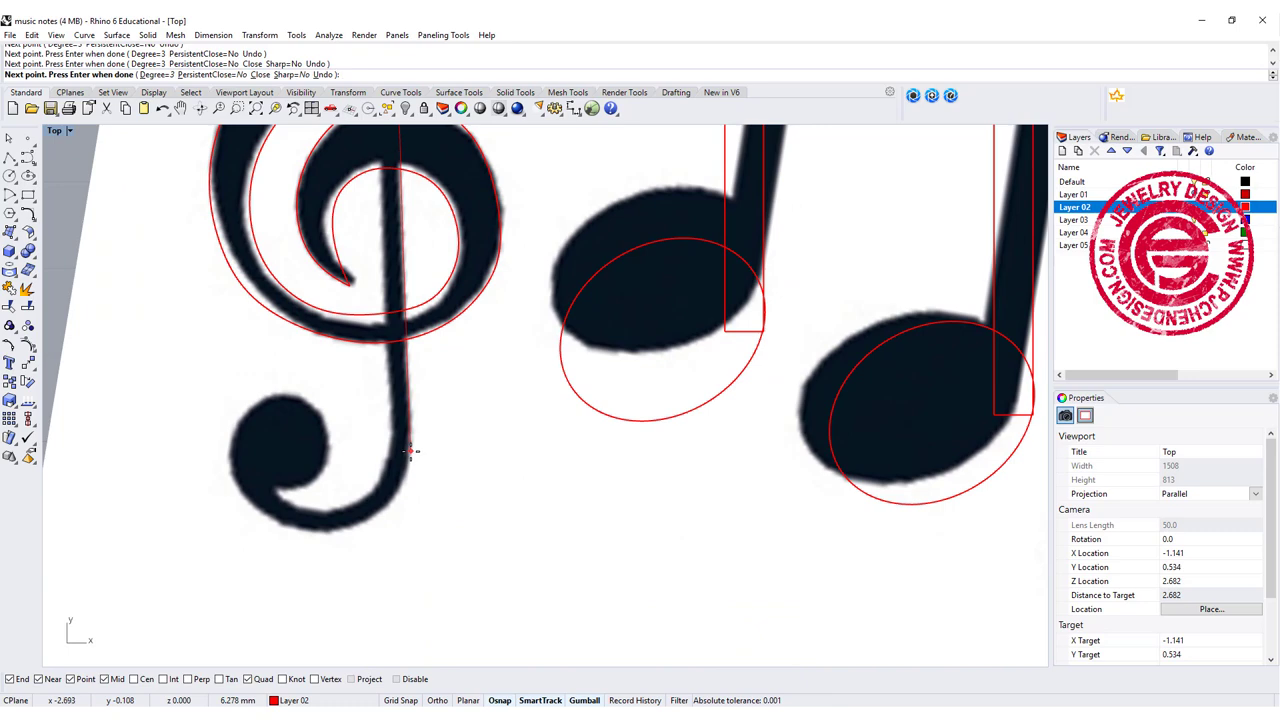
{"action": "left_click", "coordinate": [410, 451]}
{"action": "right_click", "coordinate": [417, 423]}
Step: Trace from the clef's peak down its outer left side, the stem's left edge and the hook's inner edge with a control point curve, ending at the ball
{"action": "scroll", "coordinate": [418, 420], "scroll_direction": "down", "scroll_amount": 6}
{"action": "right_click_drag", "start_coordinate": [388, 297], "coordinate": [369, 454]}
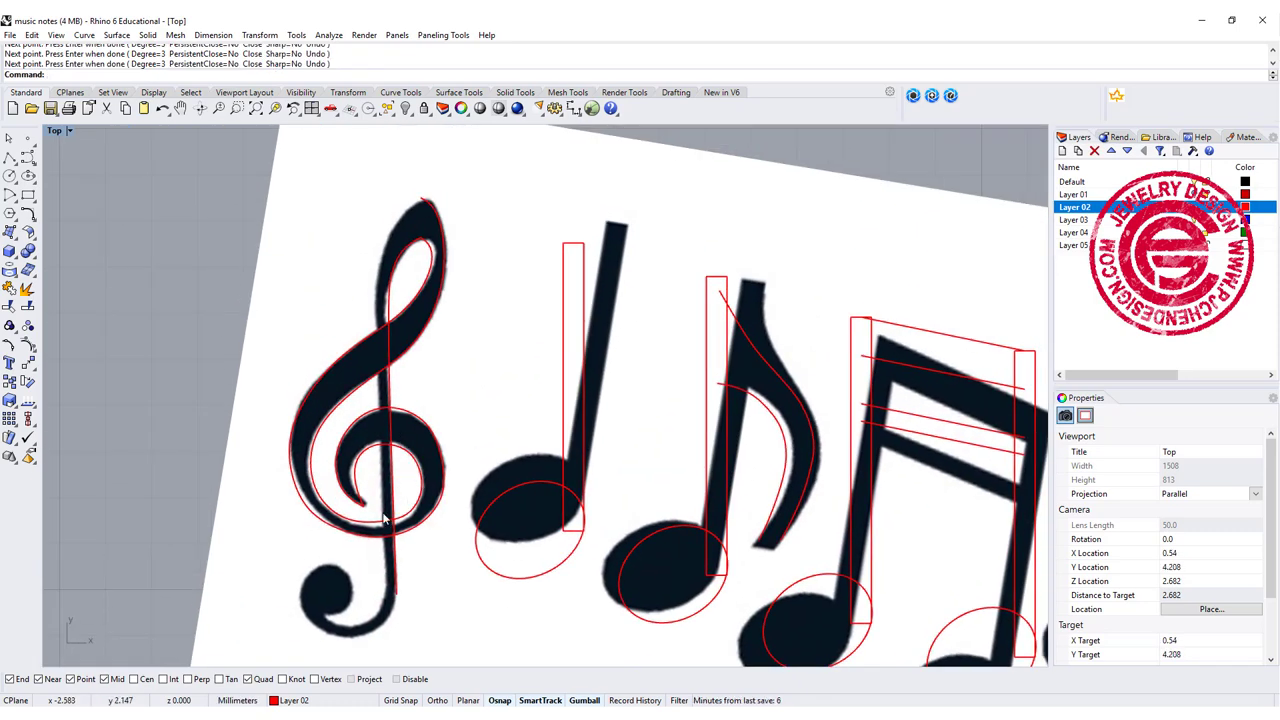
{"action": "right_click", "coordinate": [423, 202]}
{"action": "left_click", "coordinate": [422, 193]}
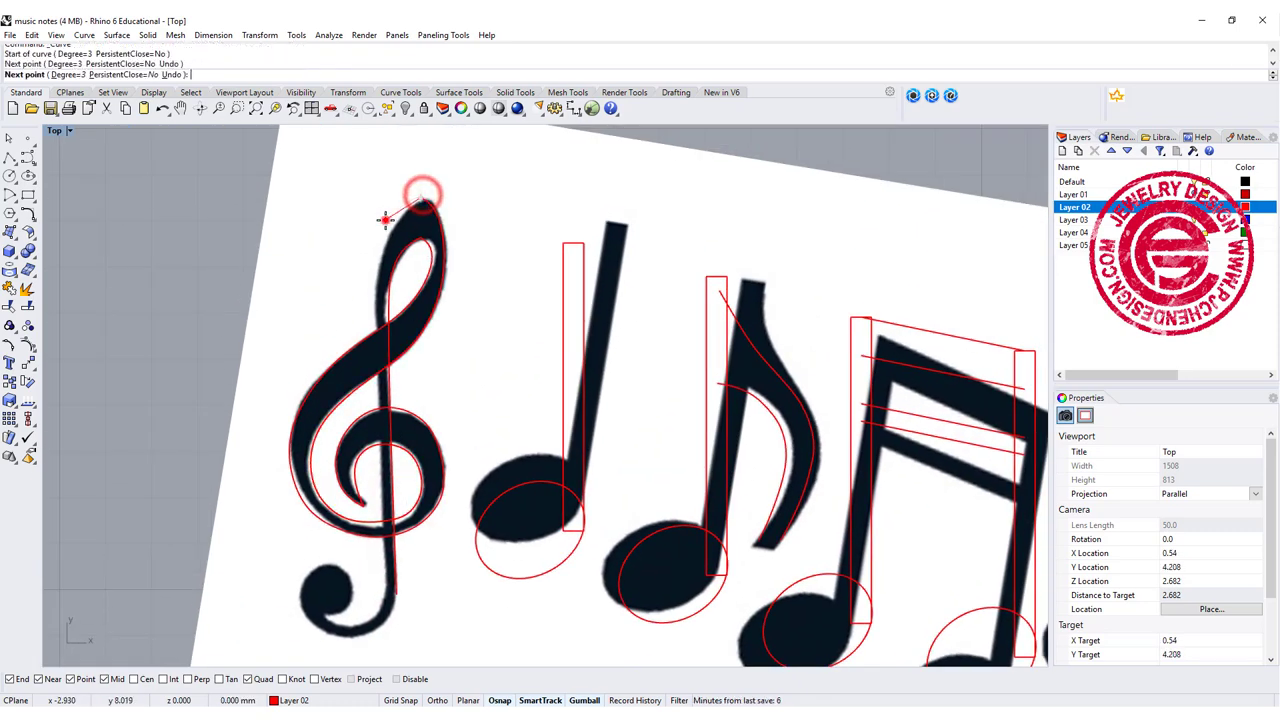
{"action": "left_click", "coordinate": [385, 219]}
{"action": "left_click", "coordinate": [367, 272]}
{"action": "scroll", "coordinate": [370, 385], "scroll_direction": "up", "scroll_amount": 3}
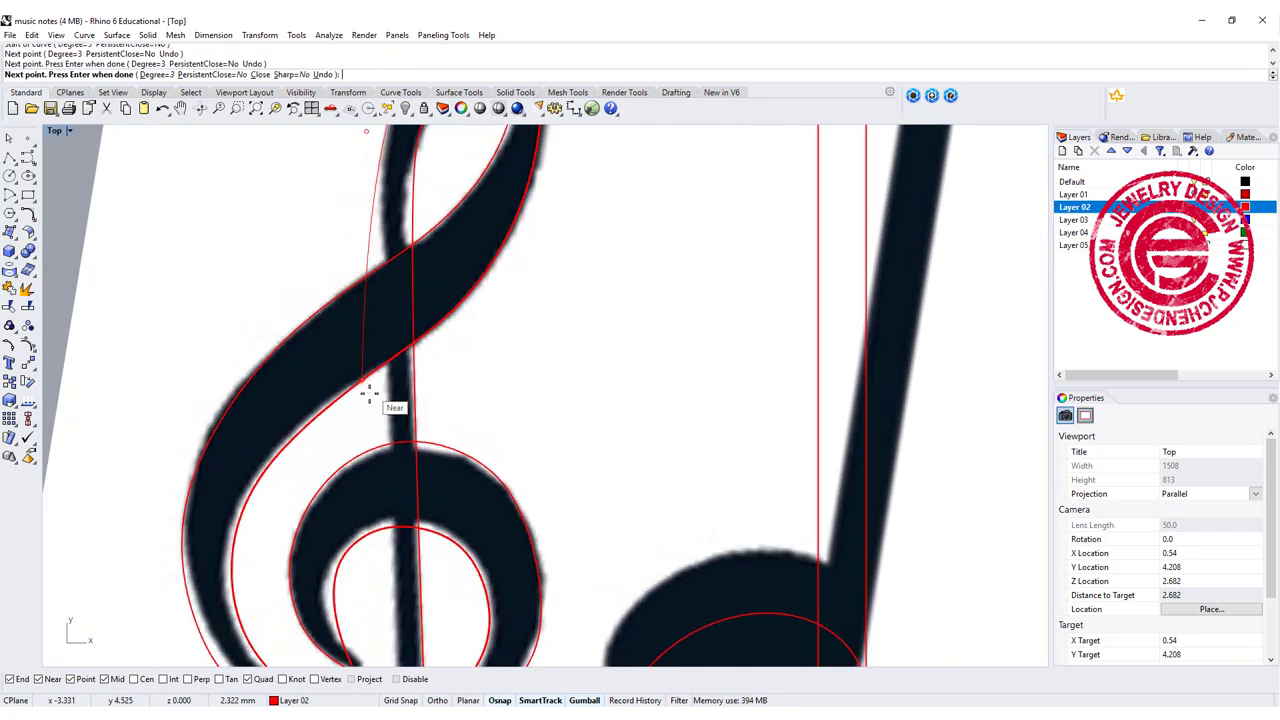
{"action": "left_click", "coordinate": [389, 431]}
{"action": "right_click_drag", "start_coordinate": [402, 586], "coordinate": [431, 343]}
{"action": "right_click_drag", "start_coordinate": [434, 515], "coordinate": [447, 351]}
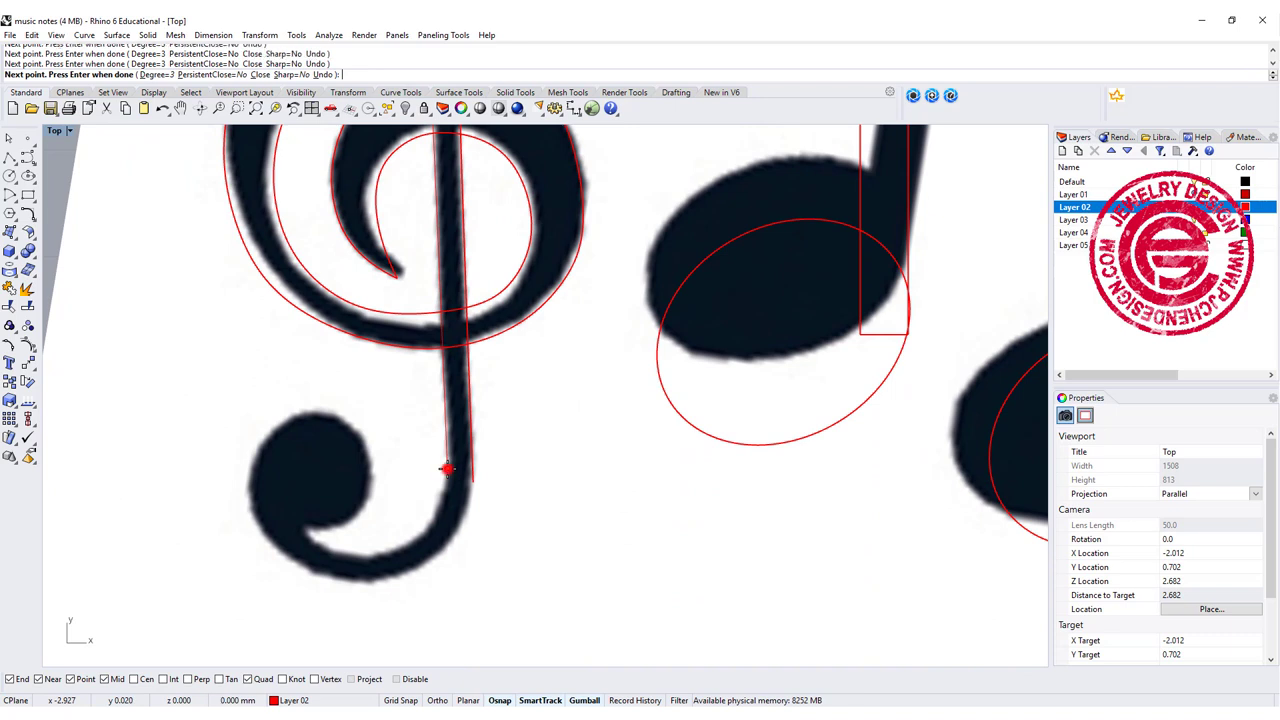
{"action": "left_click", "coordinate": [416, 541]}
{"action": "left_click", "coordinate": [387, 553]}
{"action": "left_click", "coordinate": [343, 557]}
{"action": "left_click", "coordinate": [313, 541]}
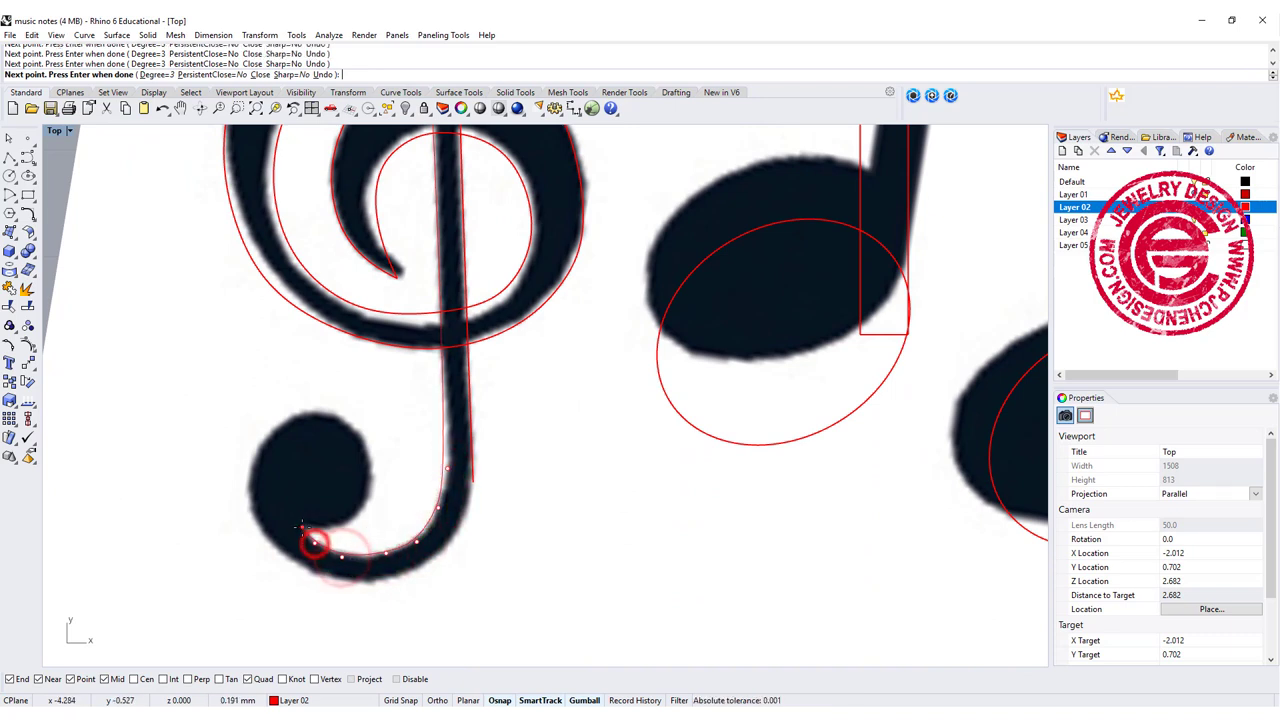
{"action": "key", "text": "Return"}
Step: Trace the hook's outer edge with a control point curve from the end of the stem's right-edge curve to the ball's left side
{"action": "key", "text": "Return"}
{"action": "left_click", "coordinate": [480, 483]}
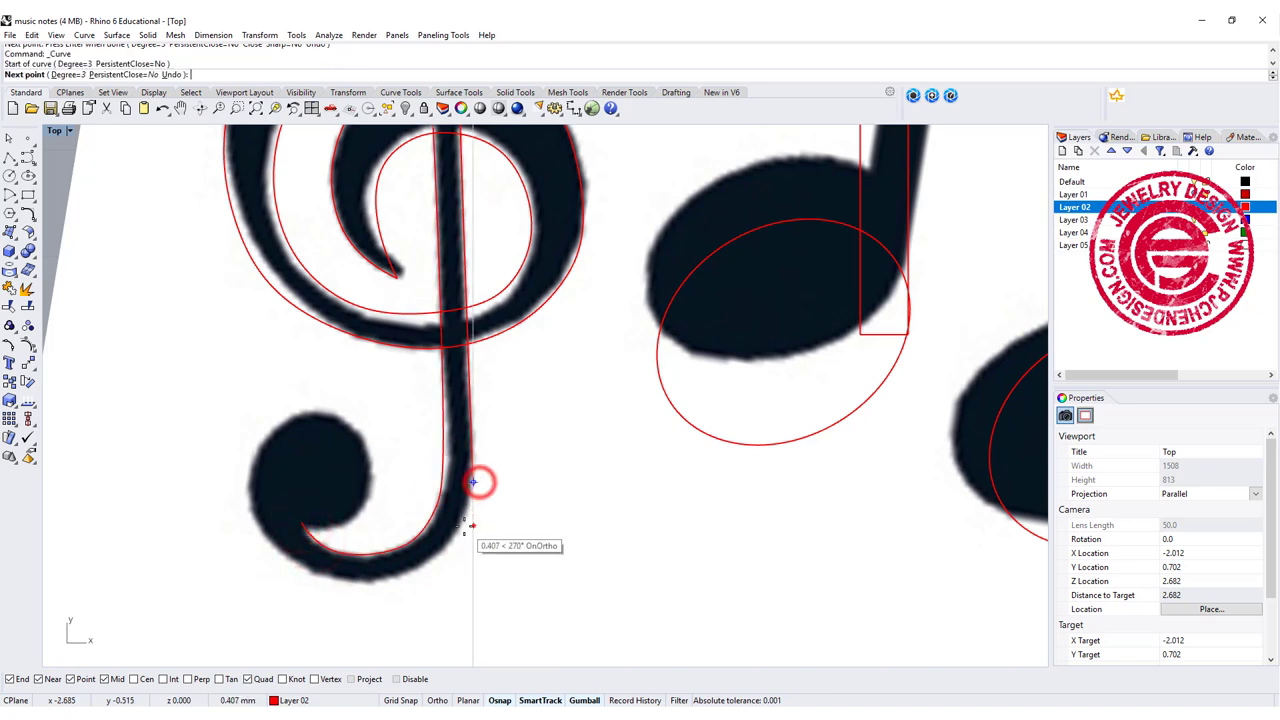
{"action": "left_click", "coordinate": [463, 527]}
{"action": "left_click", "coordinate": [425, 566]}
{"action": "left_click", "coordinate": [372, 584]}
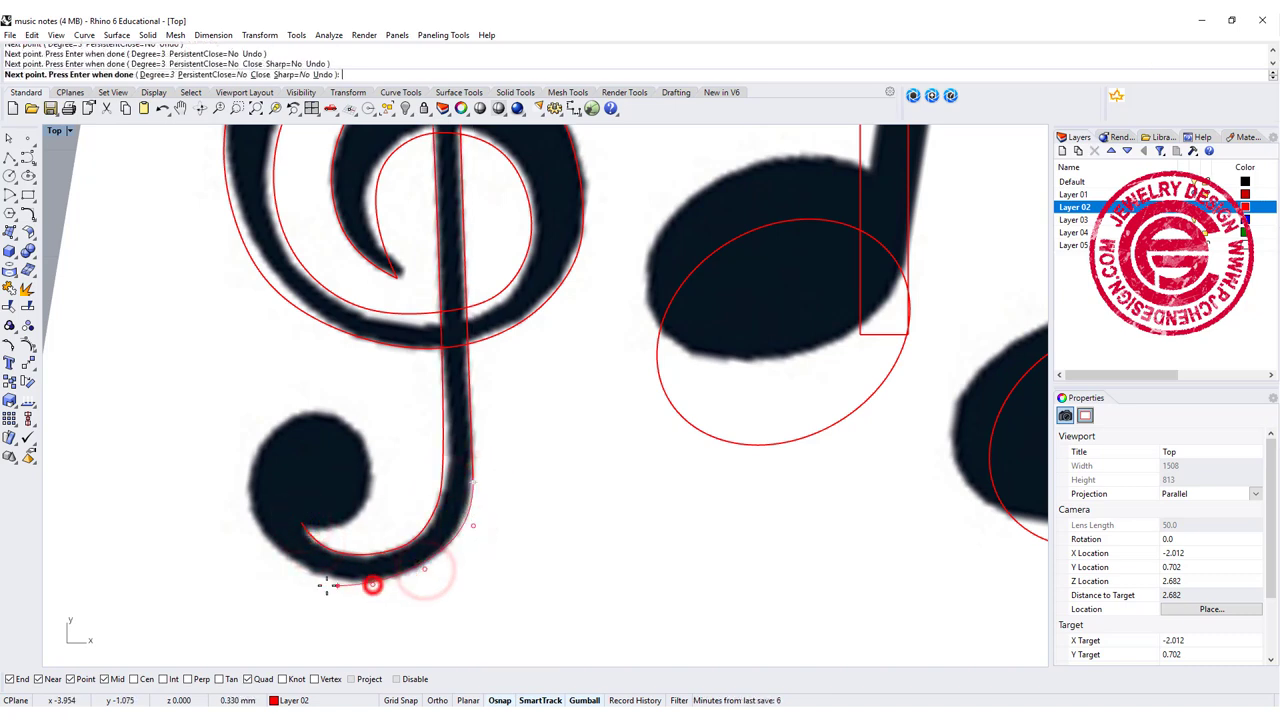
{"action": "left_click", "coordinate": [316, 582]}
{"action": "left_click", "coordinate": [267, 541]}
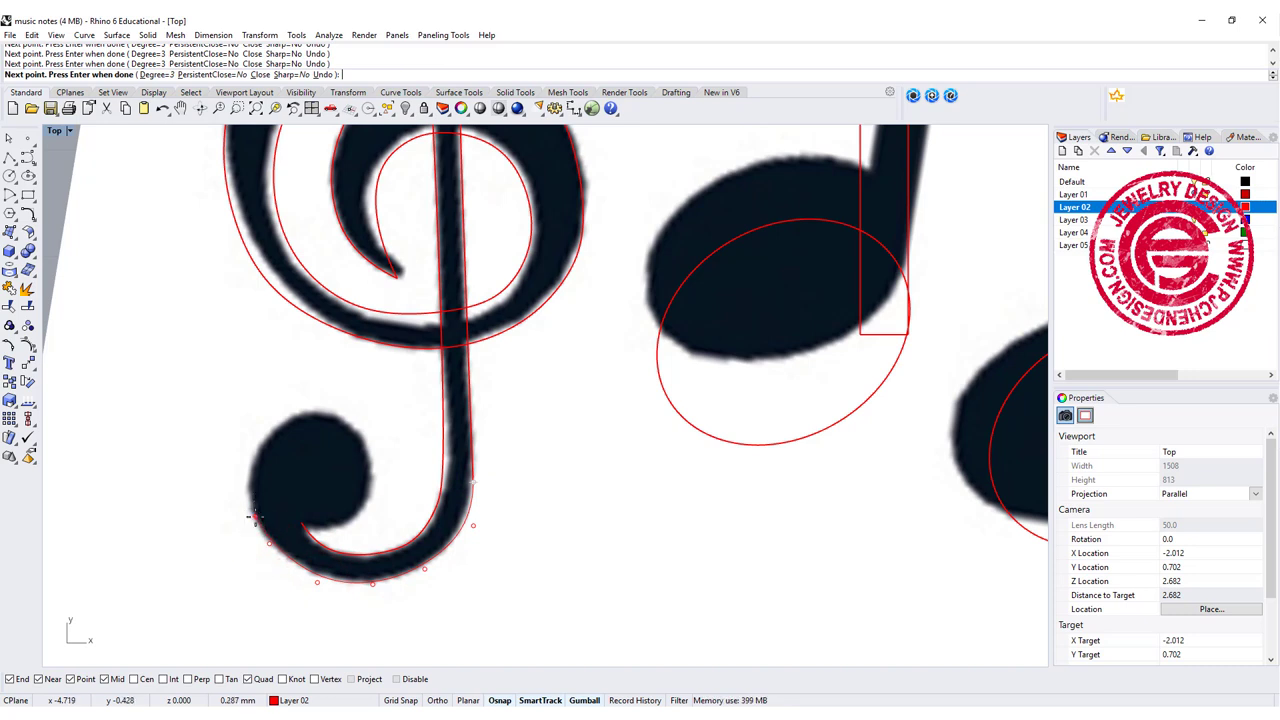
{"action": "left_click", "coordinate": [255, 517]}
{"action": "key", "text": "Return"}
Step: Move the end control point of the hook's inner curve farther up into the clef's ball
{"action": "scroll", "coordinate": [296, 516], "scroll_direction": "up", "scroll_amount": 8}
{"action": "left_click", "coordinate": [307, 528]}
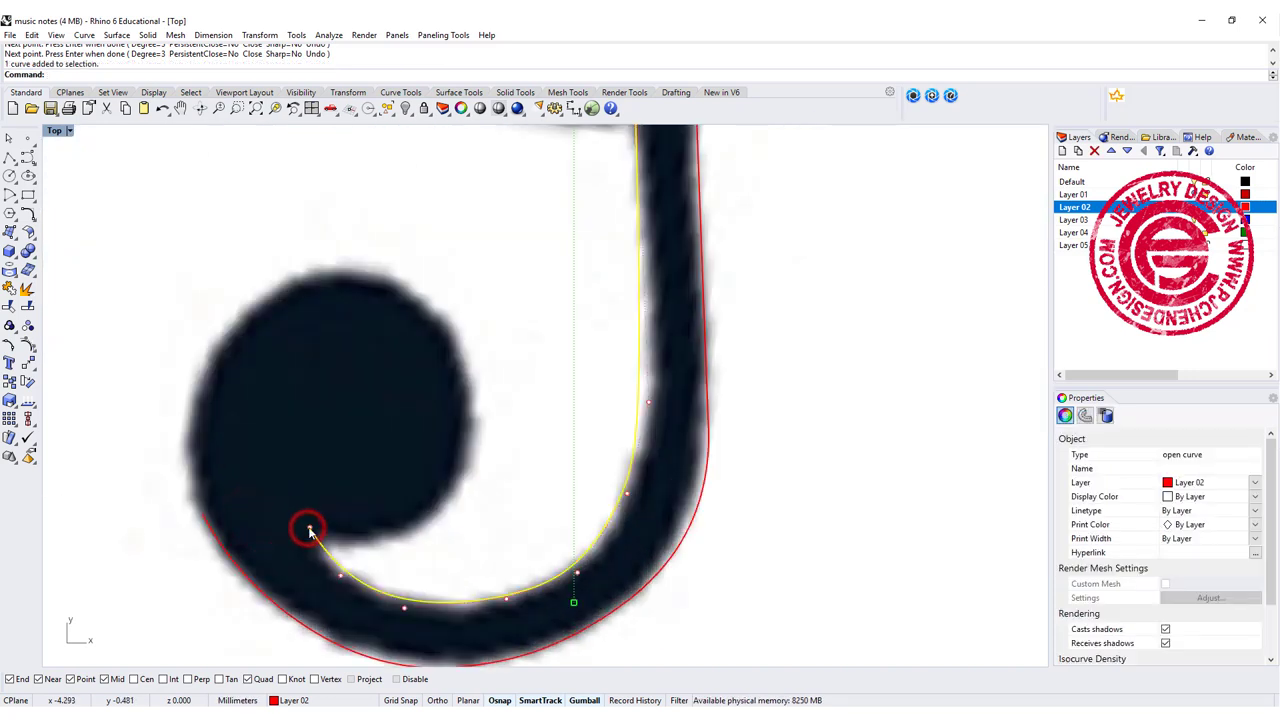
{"action": "left_click", "coordinate": [309, 528]}
{"action": "left_click_drag", "start_coordinate": [342, 494], "coordinate": [321, 462]}
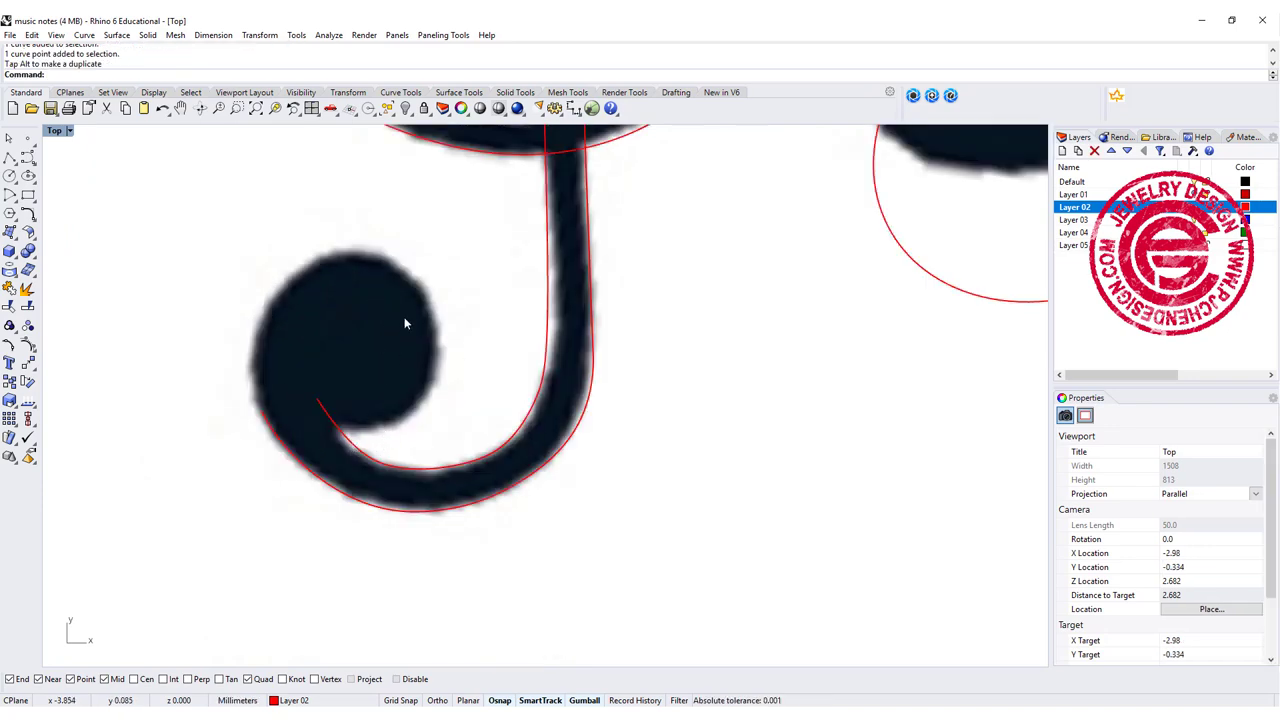
Step: Unlock the reference picture and hide it, leaving only the traced curves
{"action": "scroll", "coordinate": [405, 323], "scroll_direction": "down", "scroll_amount": 6}
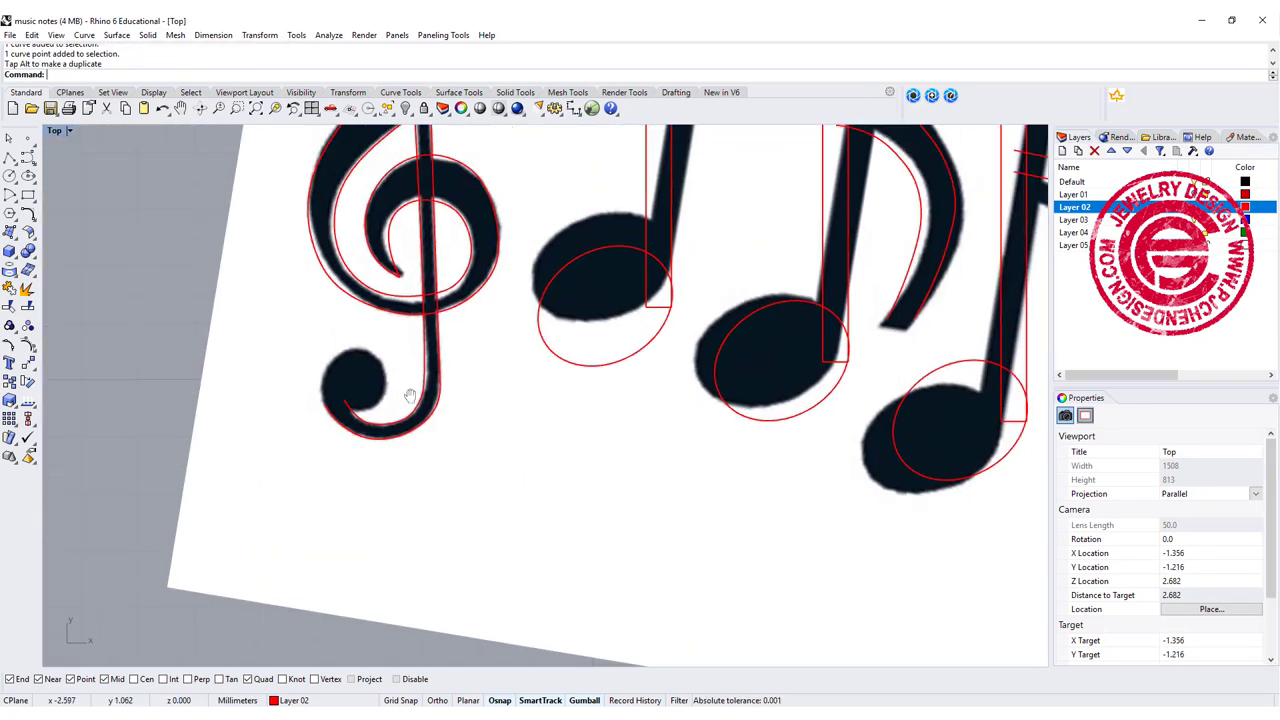
{"action": "right_click_drag", "start_coordinate": [380, 217], "coordinate": [361, 230]}
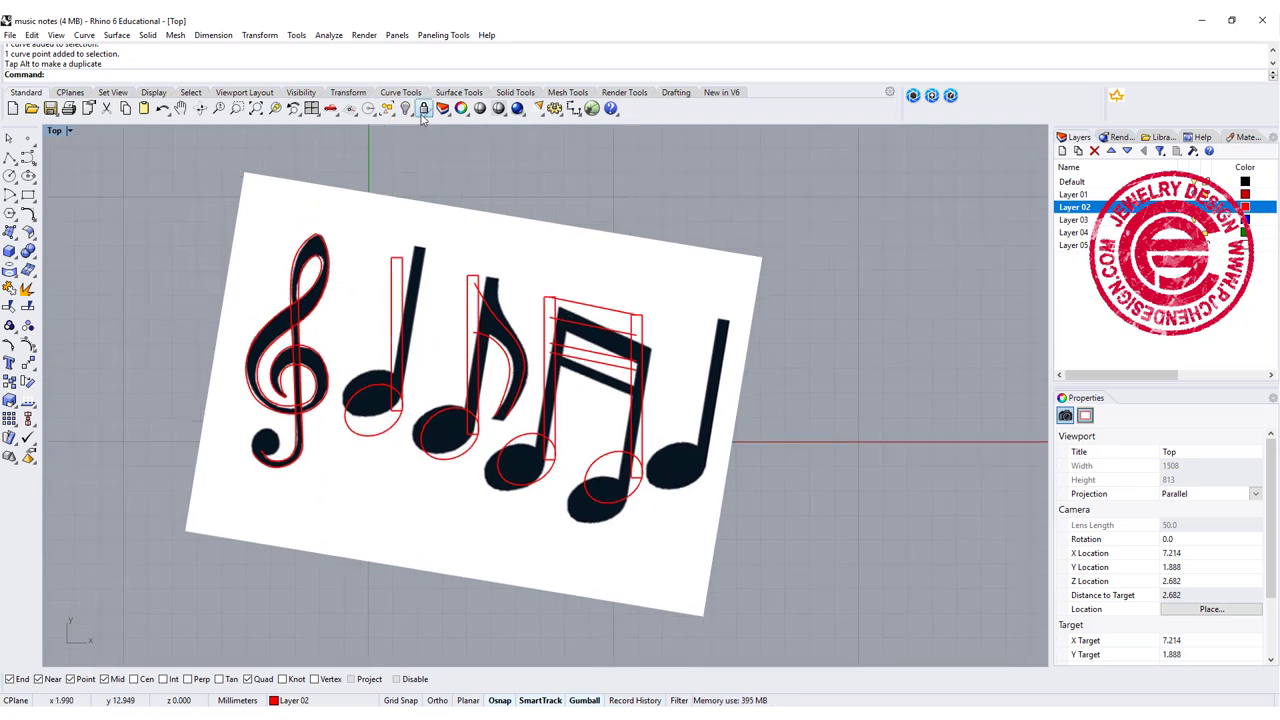
{"action": "left_click", "coordinate": [423, 109]}
{"action": "left_click", "coordinate": [366, 192]}
{"action": "left_click", "coordinate": [404, 108]}
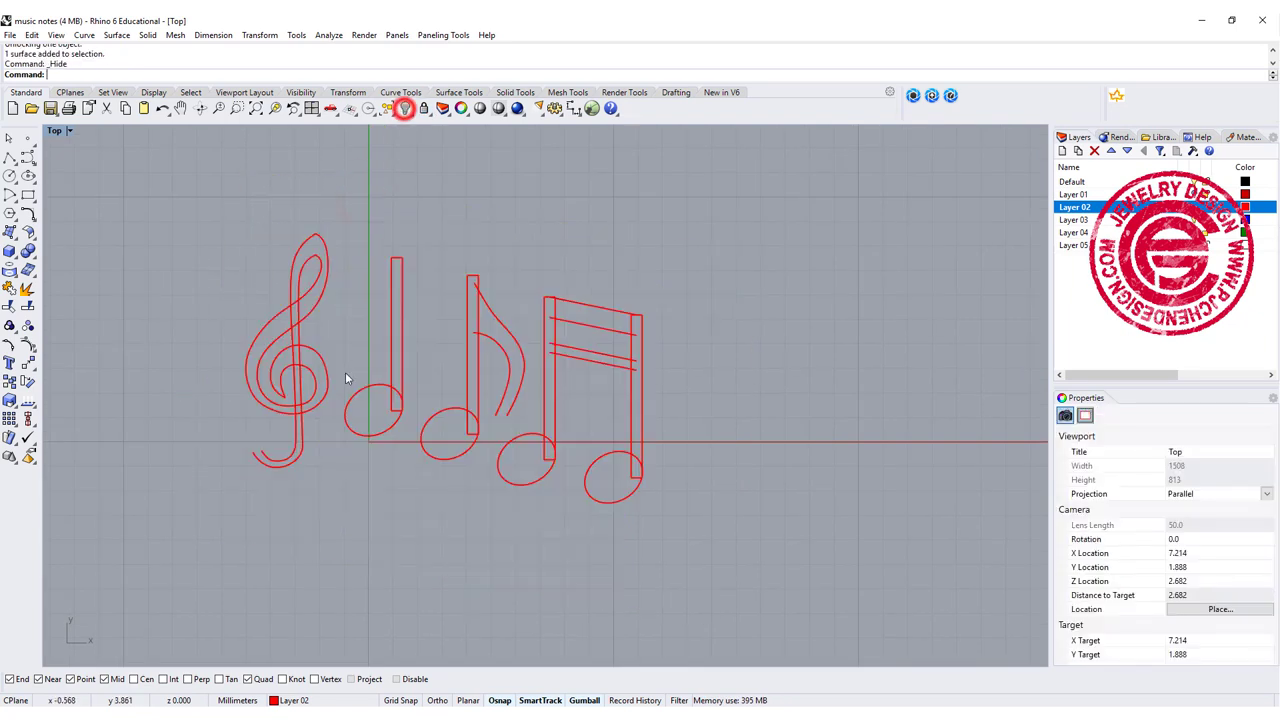
Step: Smooth the outer curve of the treble clef's lower loop by moving its upper-right control point slightly outward
{"action": "scroll", "coordinate": [323, 380], "scroll_direction": "up", "scroll_amount": 10}
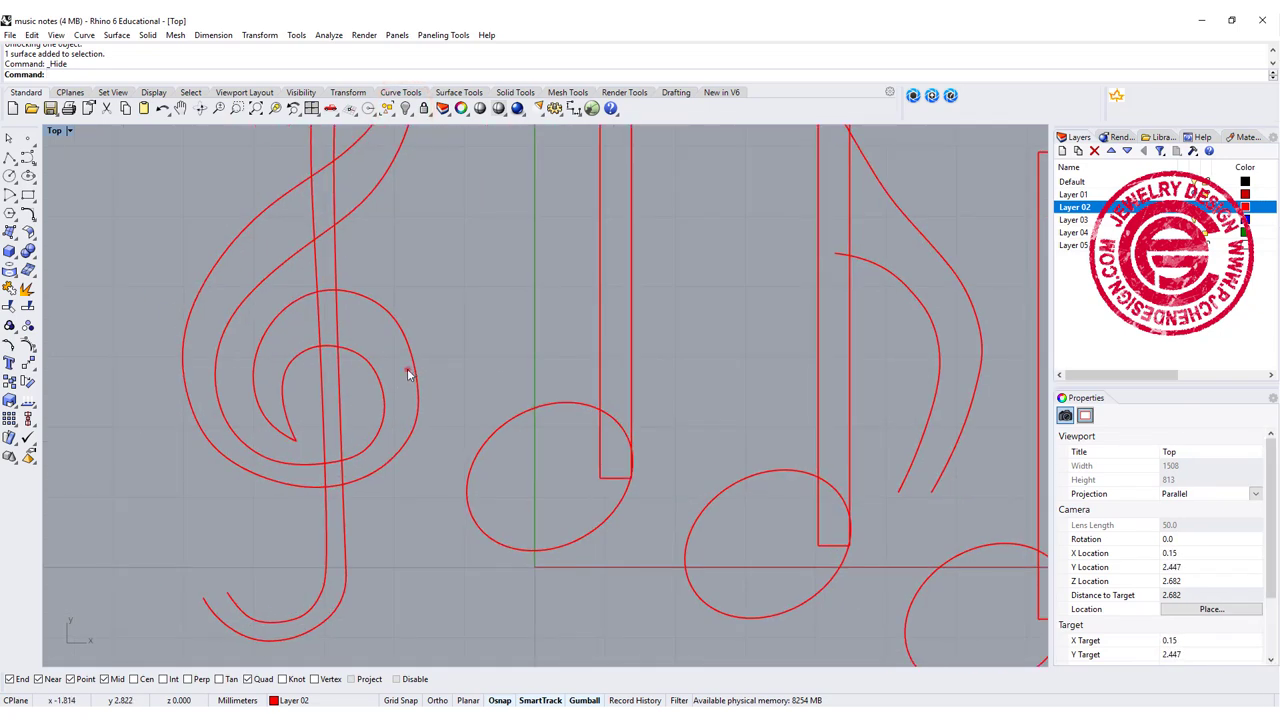
{"action": "left_click", "coordinate": [408, 370]}
{"action": "scroll", "coordinate": [420, 366], "scroll_direction": "up", "scroll_amount": 4}
{"action": "left_click", "coordinate": [408, 342]}
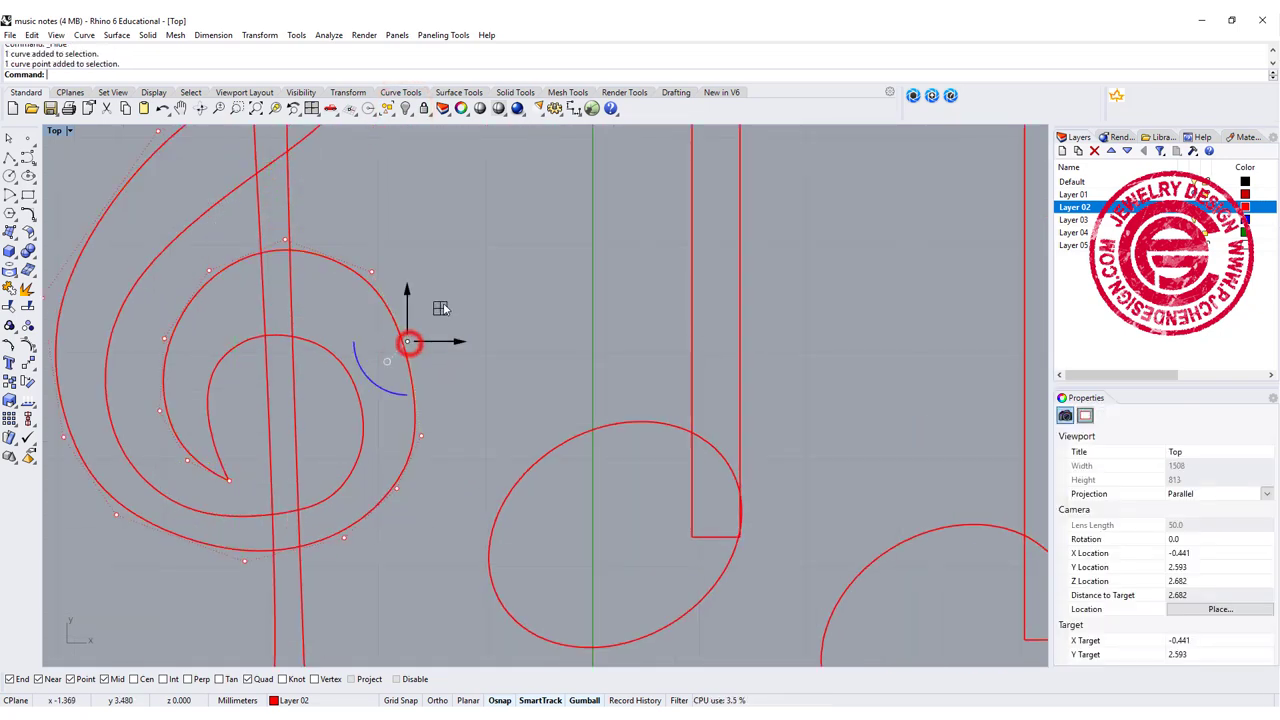
{"action": "left_click_drag", "start_coordinate": [440, 308], "coordinate": [453, 314]}
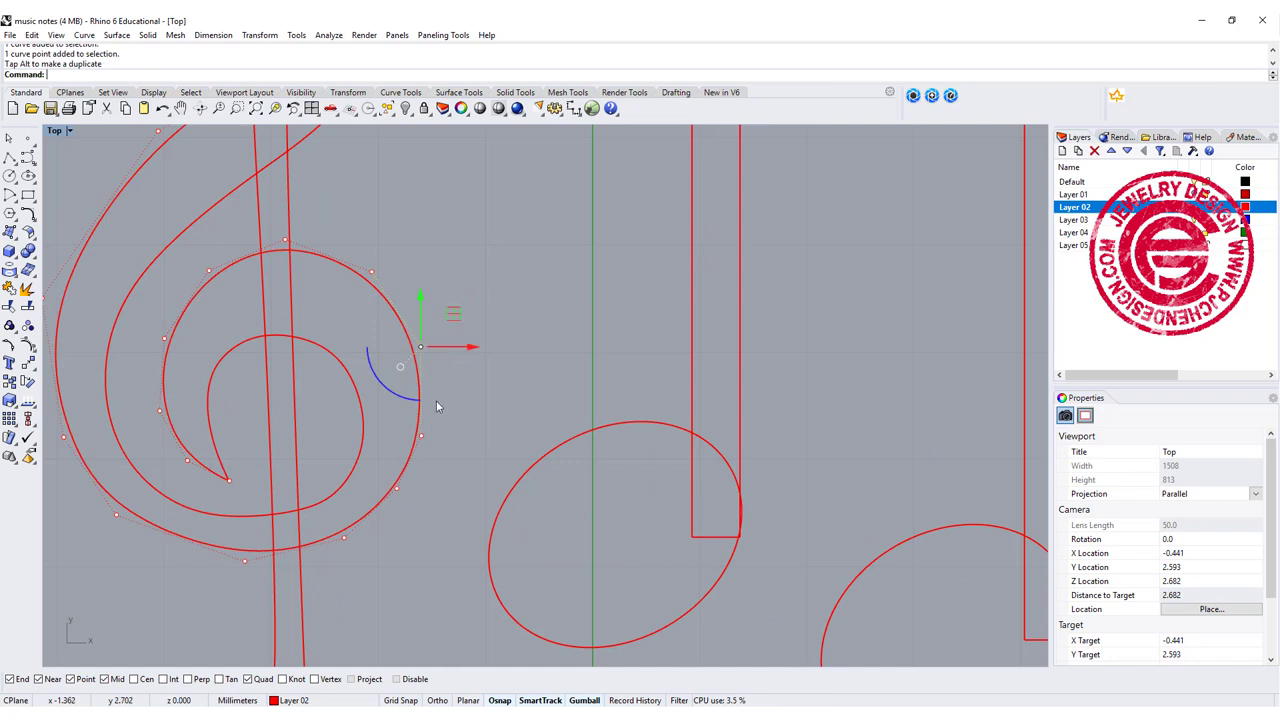
{"action": "right_click_drag", "start_coordinate": [336, 506], "coordinate": [461, 488]}
{"action": "left_click", "coordinate": [242, 497]}
{"action": "left_click_drag", "start_coordinate": [274, 462], "coordinate": [279, 475]}
{"action": "scroll", "coordinate": [256, 387], "scroll_direction": "down", "scroll_amount": 3}
{"action": "scroll", "coordinate": [300, 430], "scroll_direction": "up", "scroll_amount": 6}
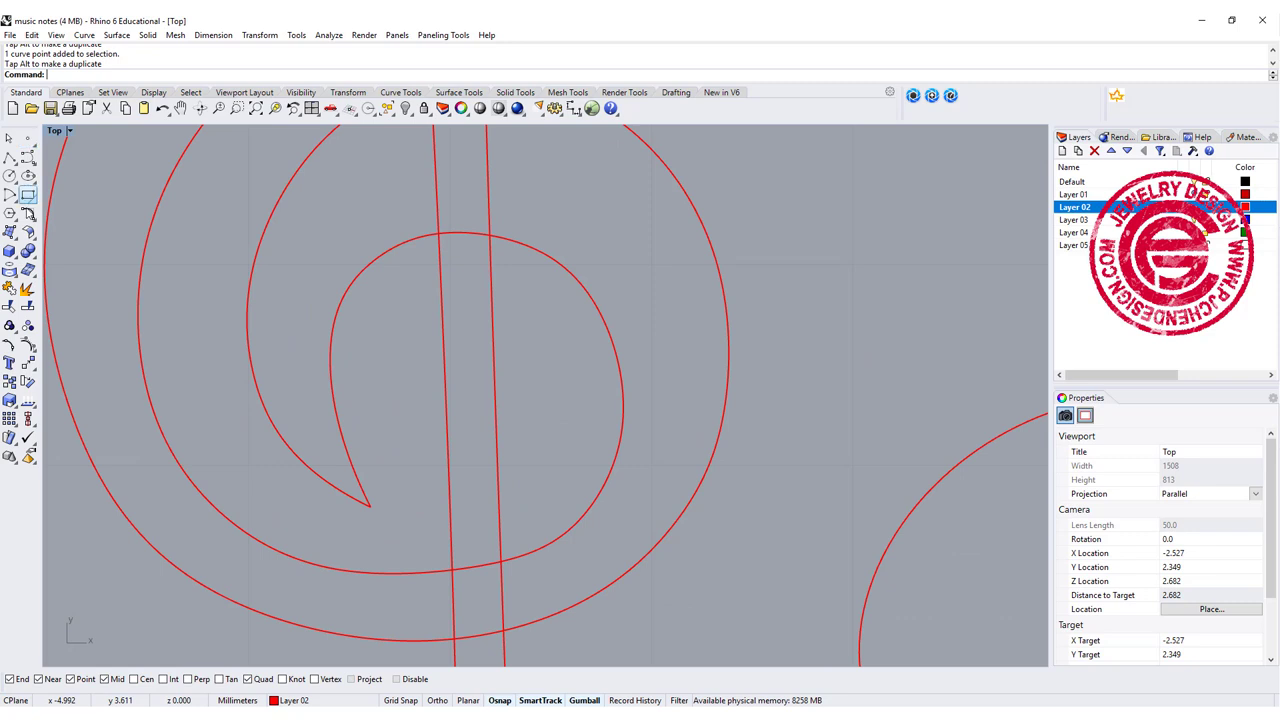
Step: Fillet the sharp inner tip of the treble clef's spiral with a radius of 0.05
{"action": "left_click", "coordinate": [28, 213]}
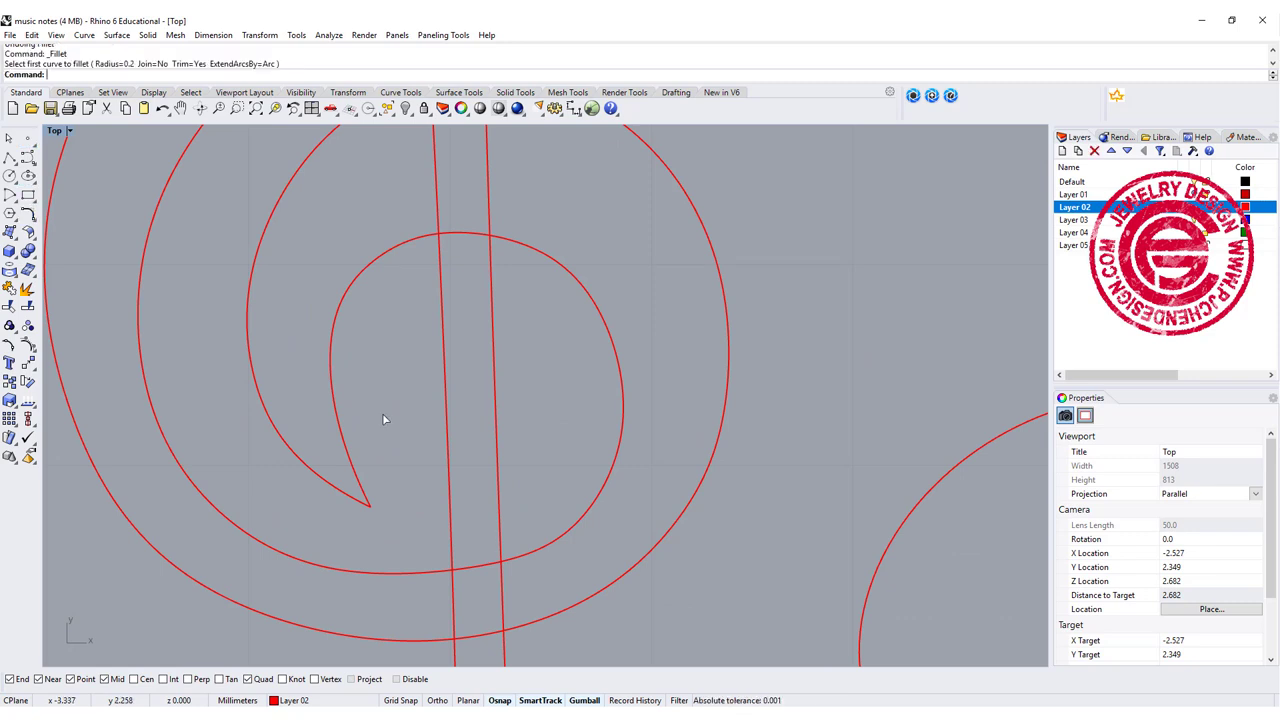
{"action": "key", "text": "Return"}
{"action": "type", "text": "r"}
{"action": "key", "text": "Return"}
{"action": "type", "text": "0.05"}
{"action": "key", "text": "Return"}
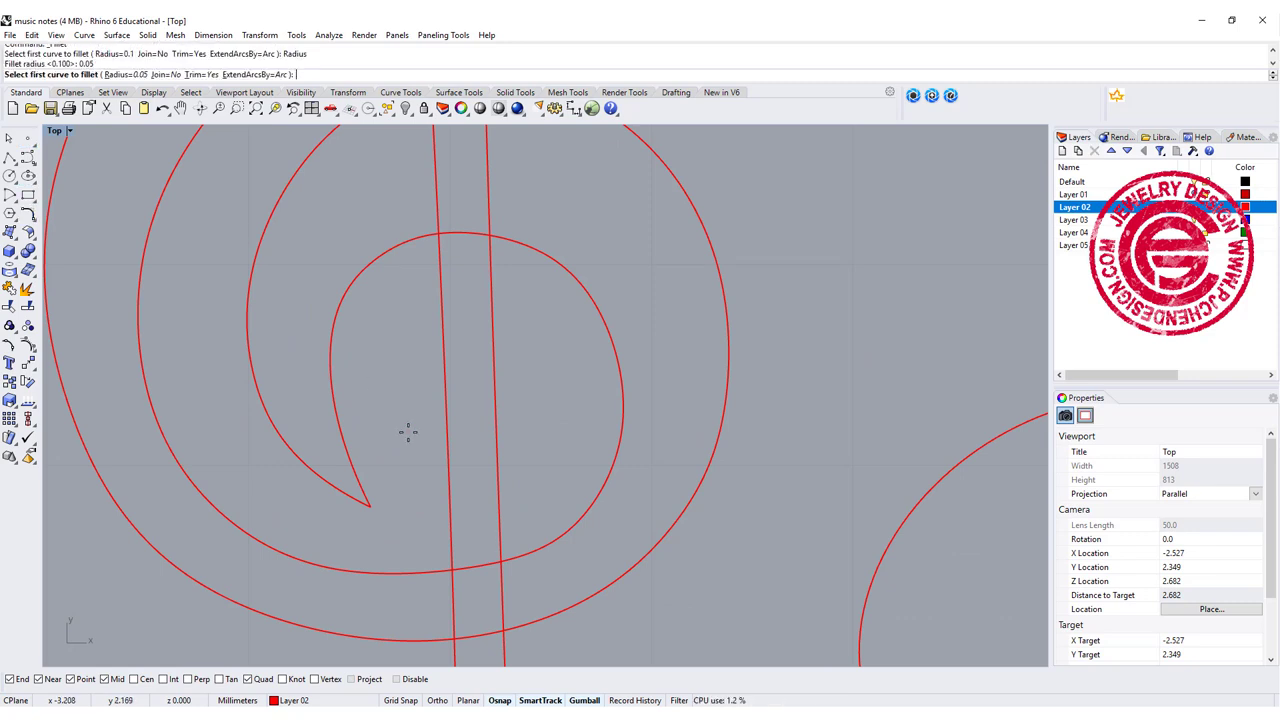
{"action": "left_click", "coordinate": [360, 500]}
{"action": "left_click", "coordinate": [363, 492]}
{"action": "left_click", "coordinate": [399, 449]}
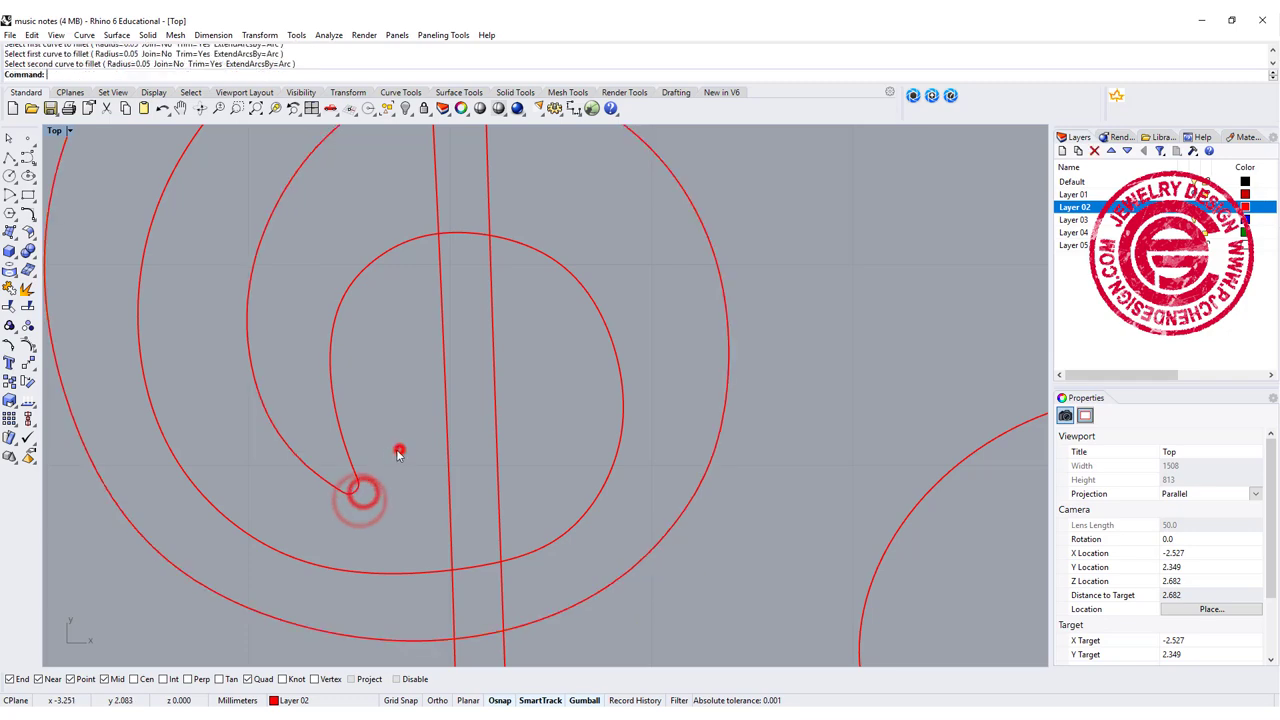
Step: Join the clef's two spiral curves and the fillet arc between them into one curve
{"action": "left_click_drag", "start_coordinate": [394, 518], "coordinate": [300, 446]}
{"action": "scroll", "coordinate": [322, 311], "scroll_direction": "down", "scroll_amount": 5}
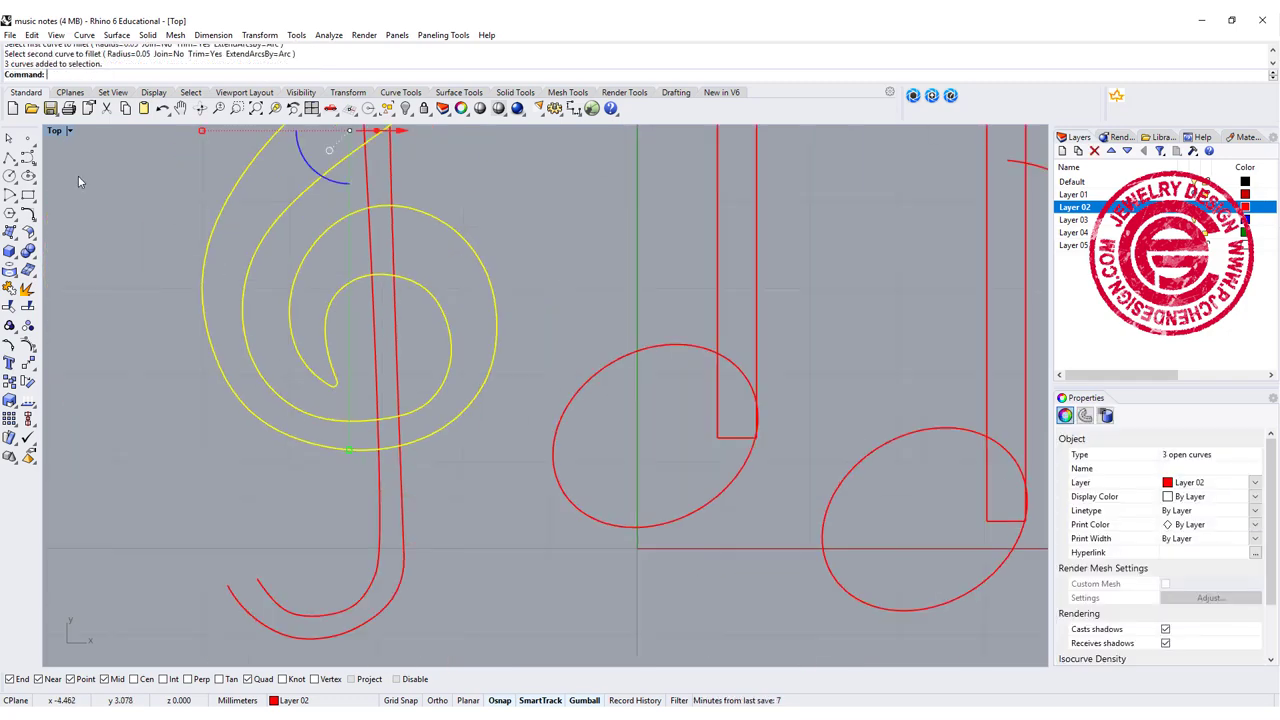
{"action": "left_click", "coordinate": [9, 287]}
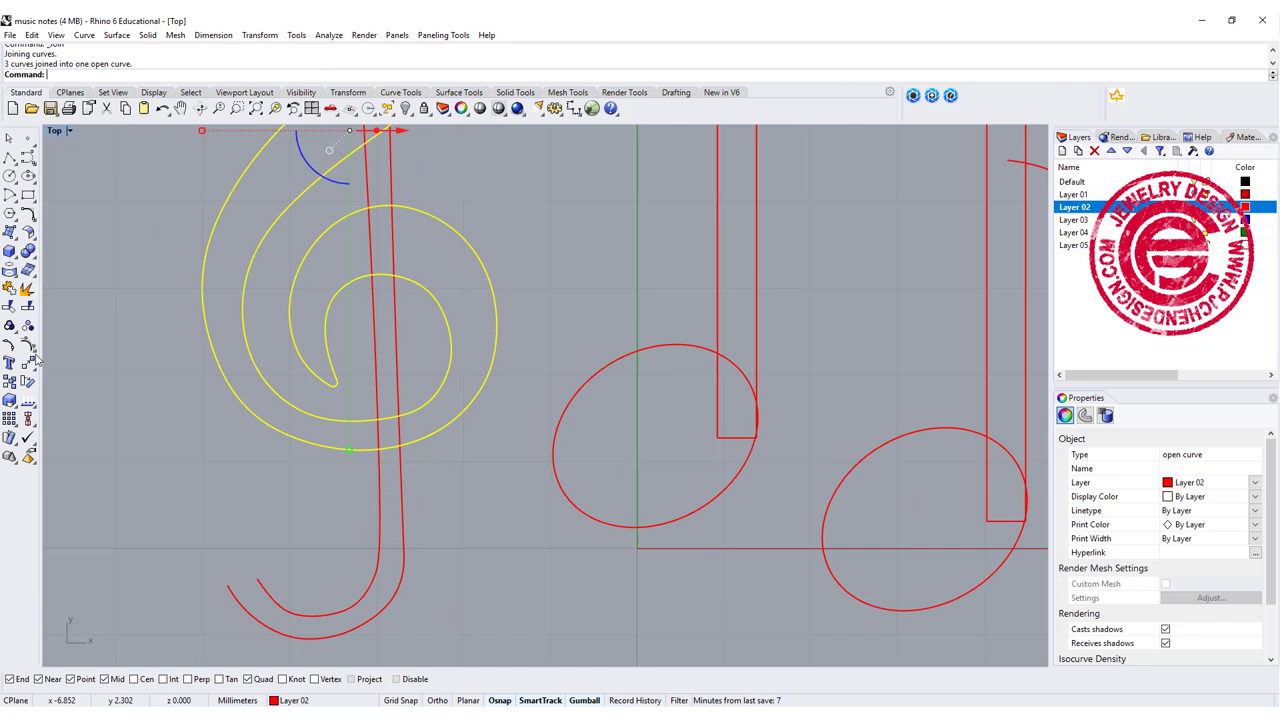
Step: Split the joined clef curve with the Point option at the midpoint of the rounded spiral tip
{"action": "left_click", "coordinate": [30, 311]}
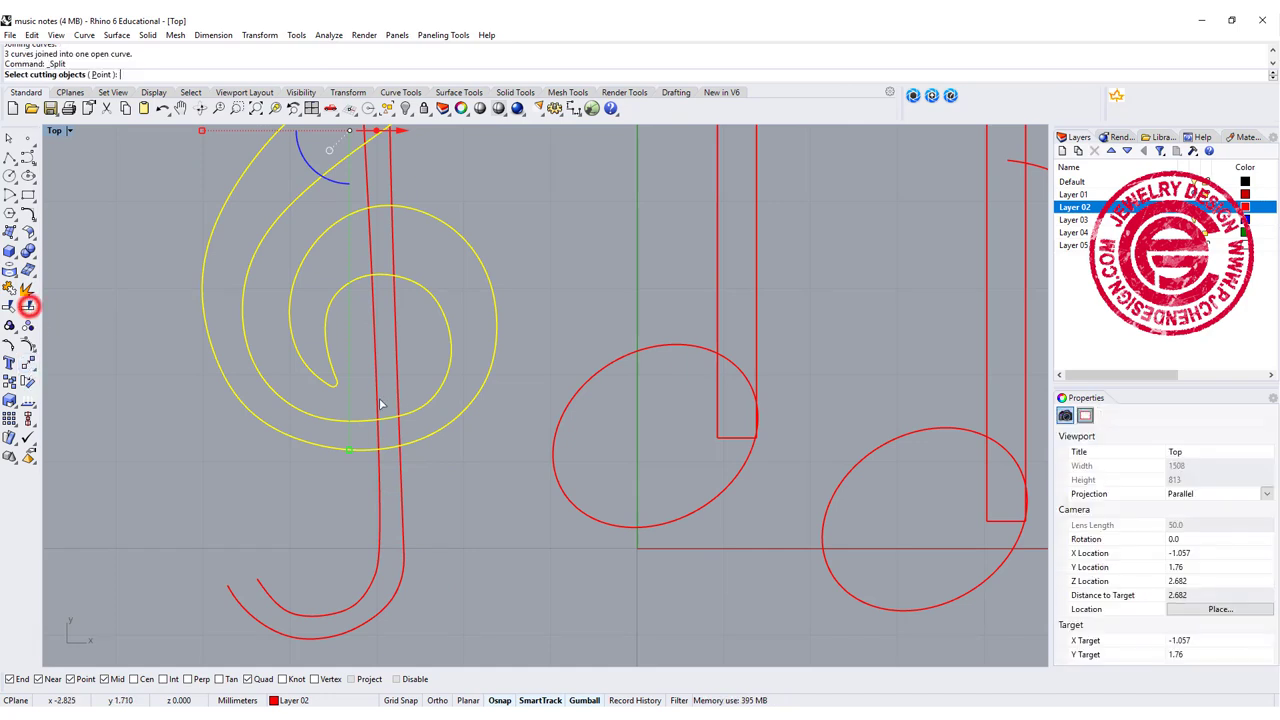
{"action": "scroll", "coordinate": [360, 398], "scroll_direction": "up", "scroll_amount": 5}
{"action": "left_click", "coordinate": [314, 350]}
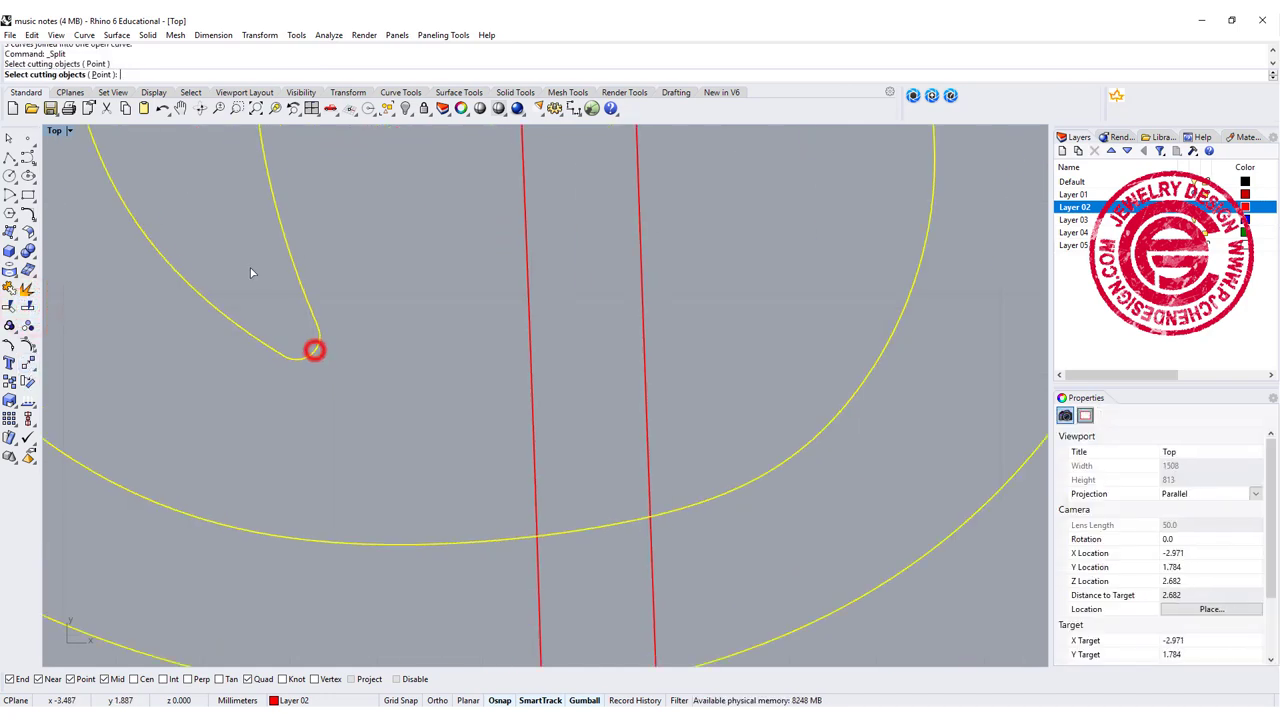
{"action": "left_click", "coordinate": [104, 74]}
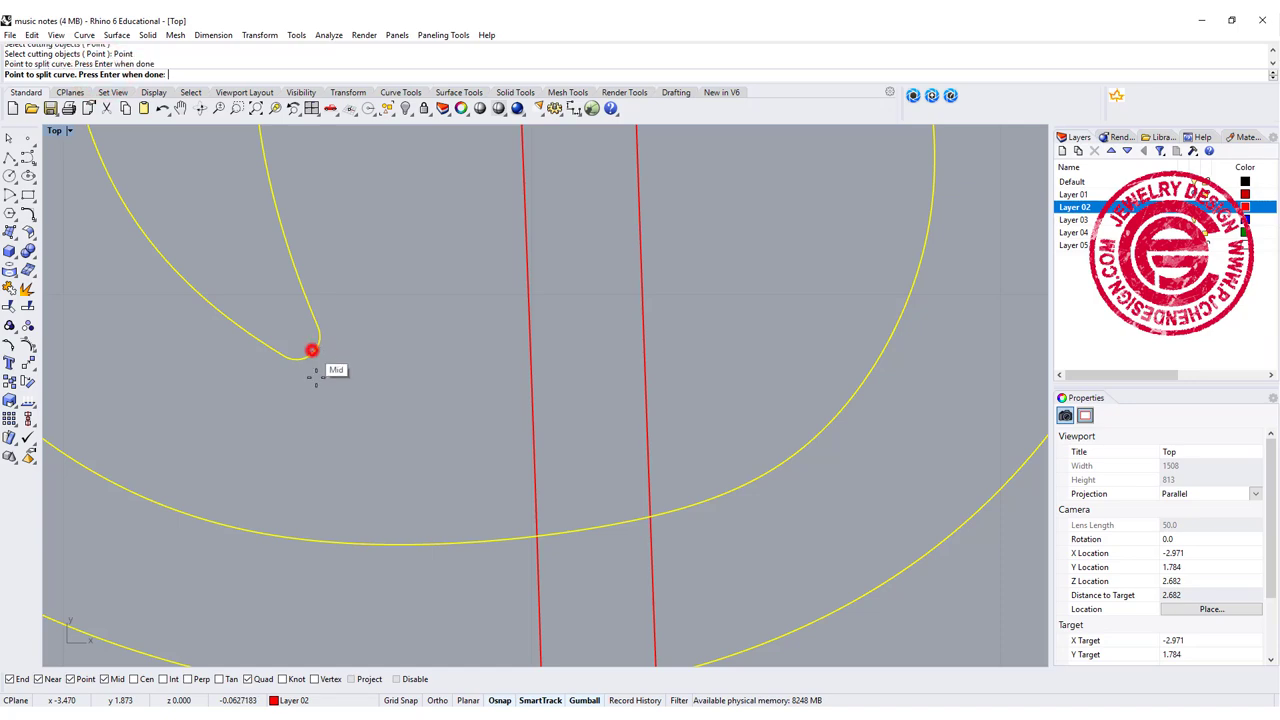
{"action": "right_click", "coordinate": [342, 399]}
{"action": "left_click", "coordinate": [342, 389]}
{"action": "left_click", "coordinate": [319, 330]}
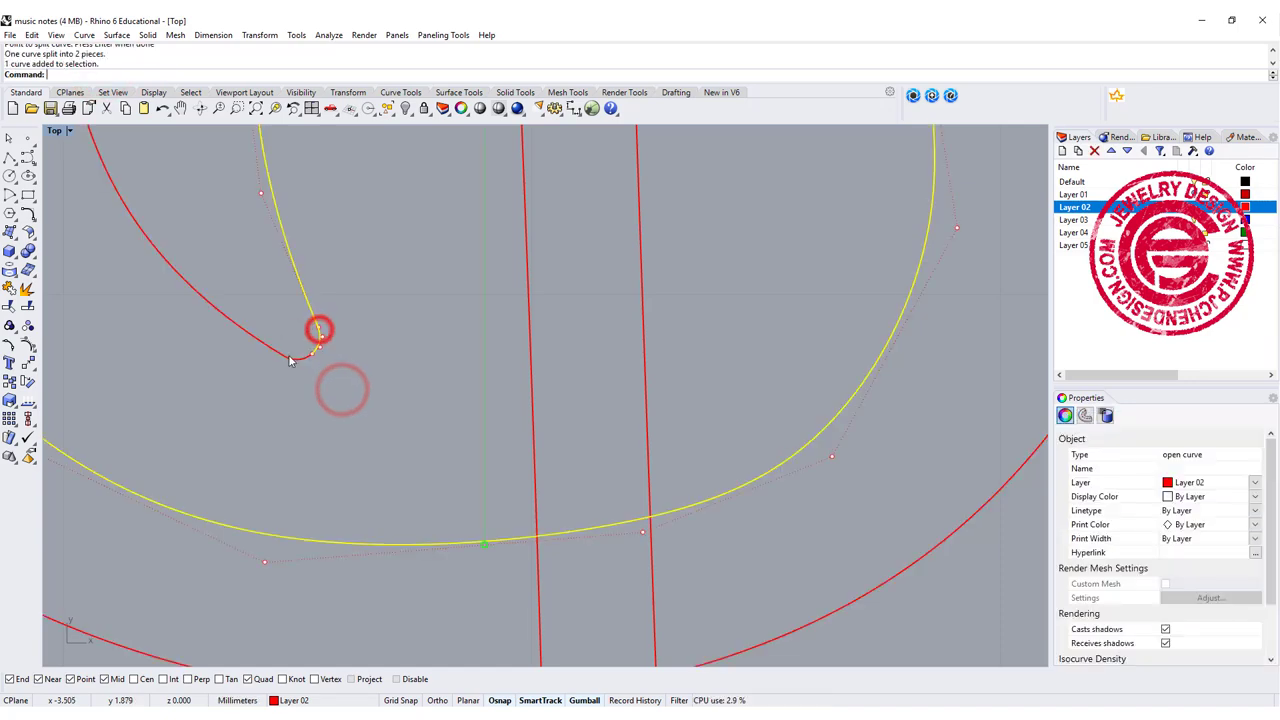
{"action": "scroll", "coordinate": [289, 361], "scroll_direction": "down", "scroll_amount": 10}
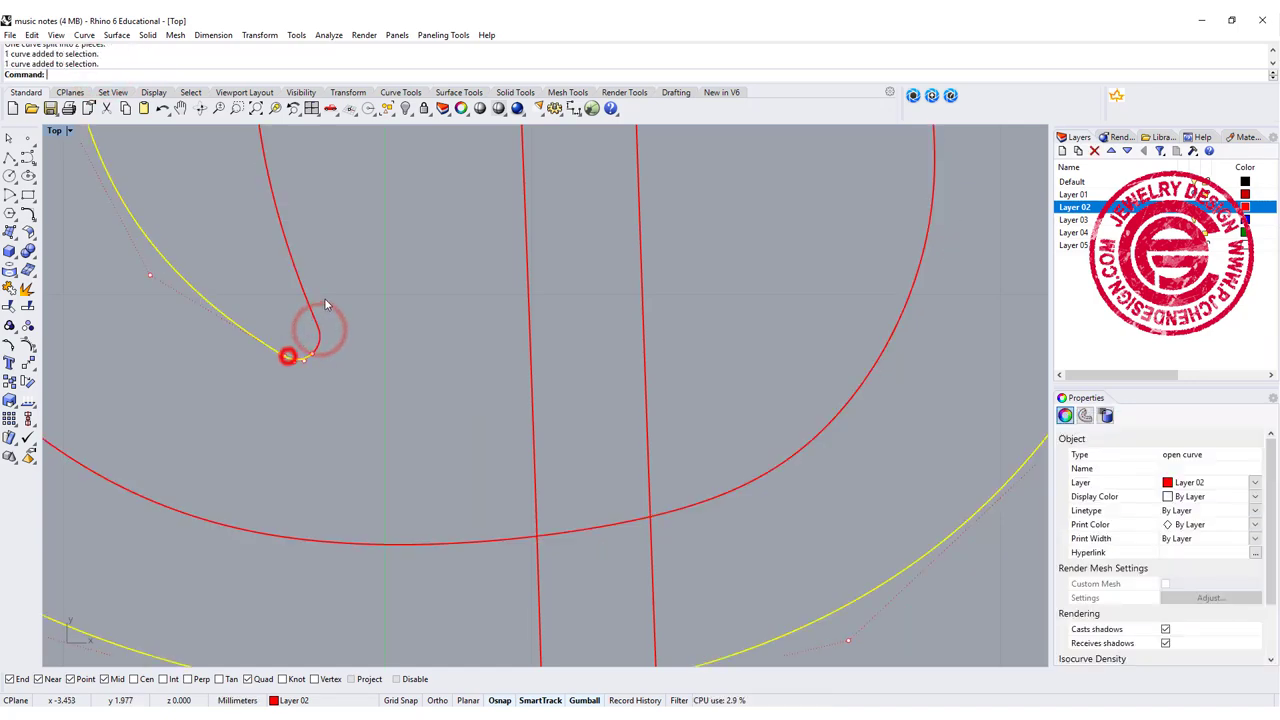
{"action": "left_click", "coordinate": [480, 250]}
{"action": "scroll", "coordinate": [381, 483], "scroll_direction": "up", "scroll_amount": 2}
{"action": "right_click_drag", "start_coordinate": [415, 380], "coordinate": [357, 489]}
{"action": "scroll", "coordinate": [399, 205], "scroll_direction": "up", "scroll_amount": 2}
{"action": "scroll", "coordinate": [540, 269], "scroll_direction": "down", "scroll_amount": 3}
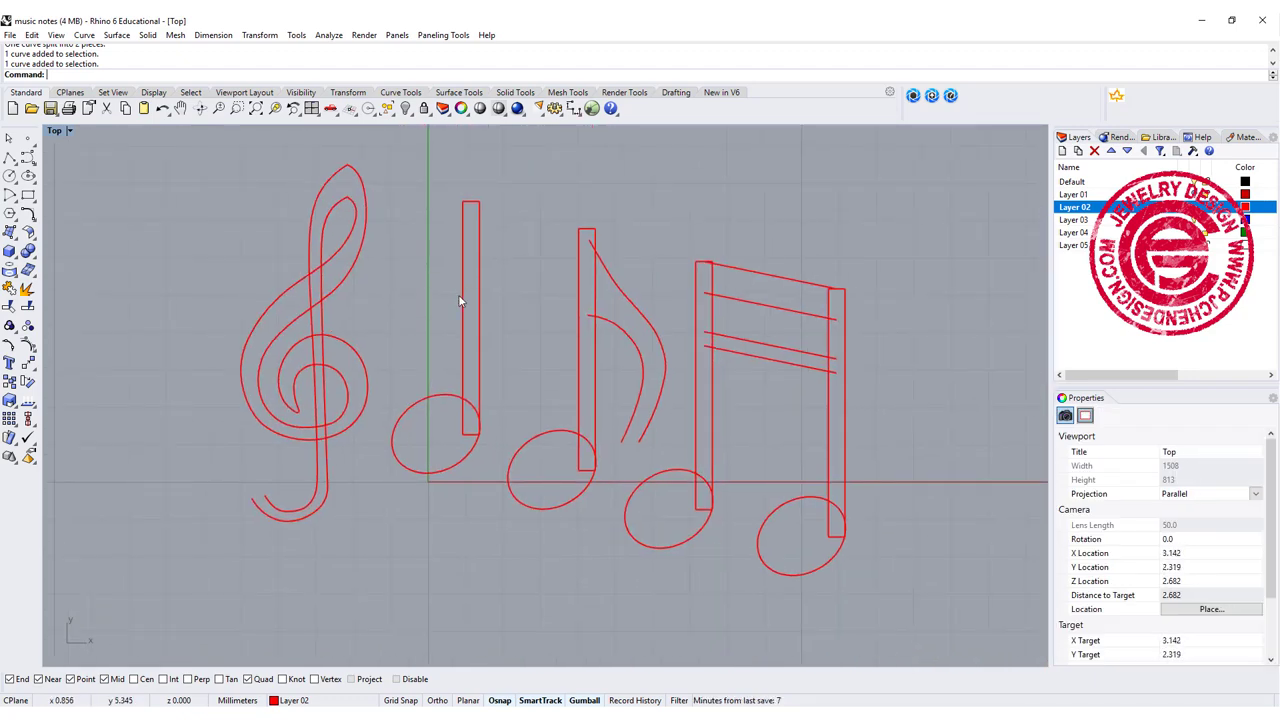
Step: Ungroup all the music note curves beside the treble clef
{"action": "right_click_drag", "start_coordinate": [476, 398], "coordinate": [434, 423]}
{"action": "left_click_drag", "start_coordinate": [871, 571], "coordinate": [340, 293]}
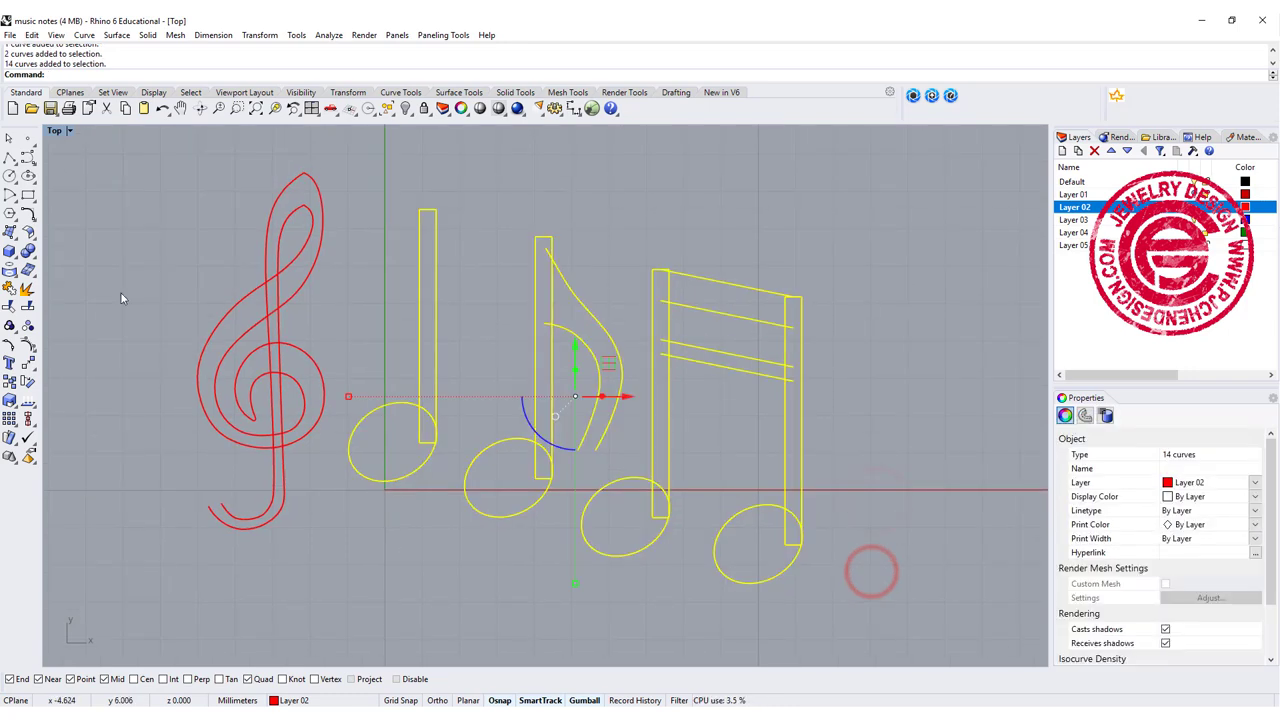
{"action": "left_click", "coordinate": [28, 308]}
{"action": "left_click", "coordinate": [28, 308]}
{"action": "left_click", "coordinate": [151, 237]}
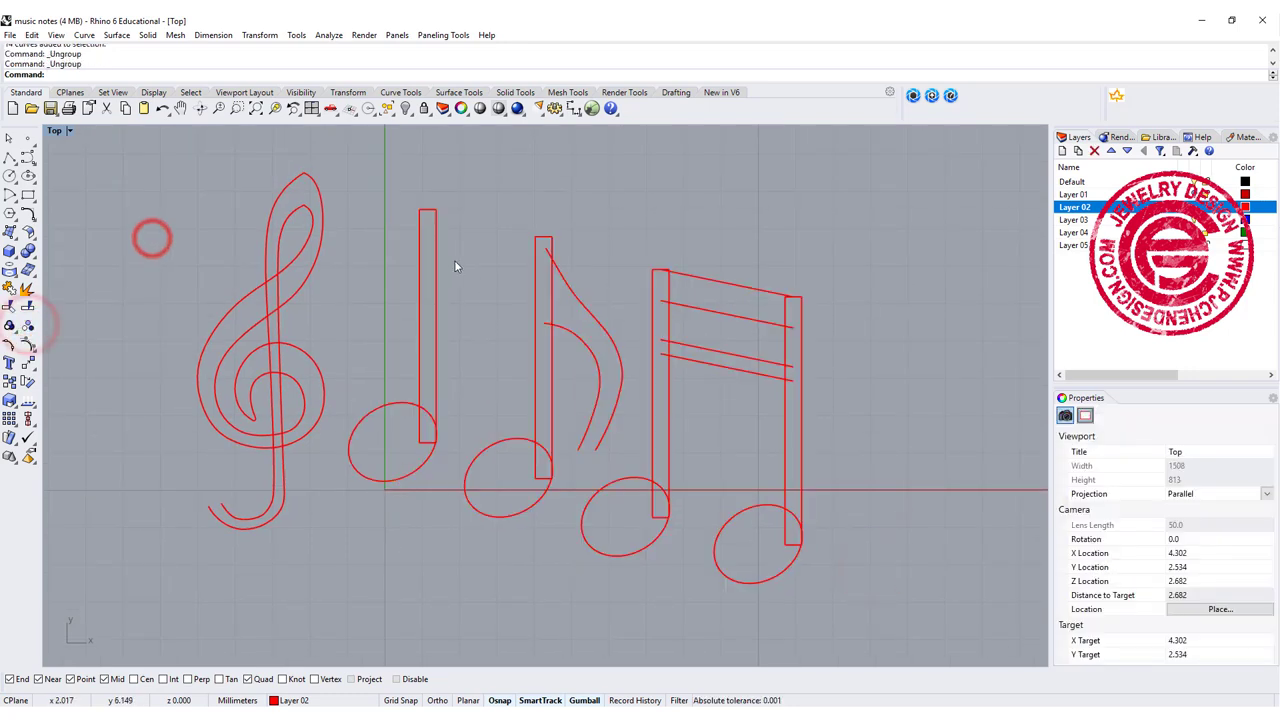
Step: Explode the quarter note's stem rectangle into separate segments
{"action": "left_click", "coordinate": [436, 332]}
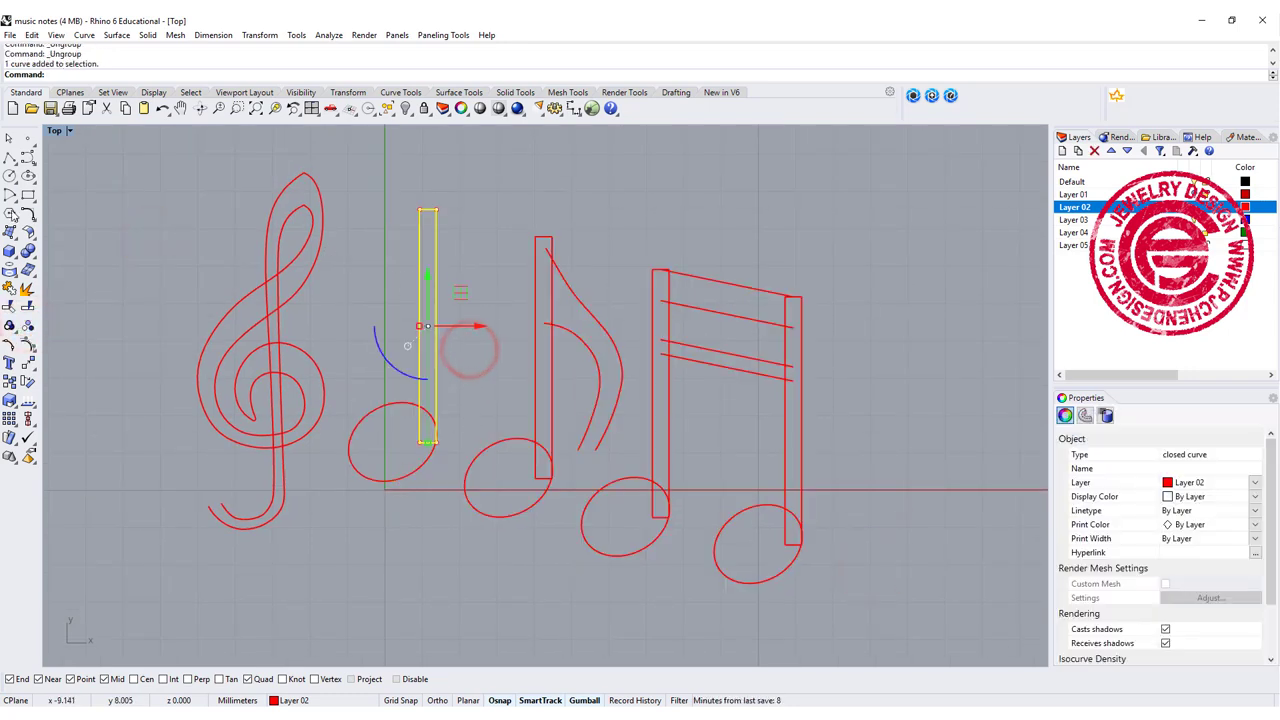
{"action": "left_click", "coordinate": [27, 289]}
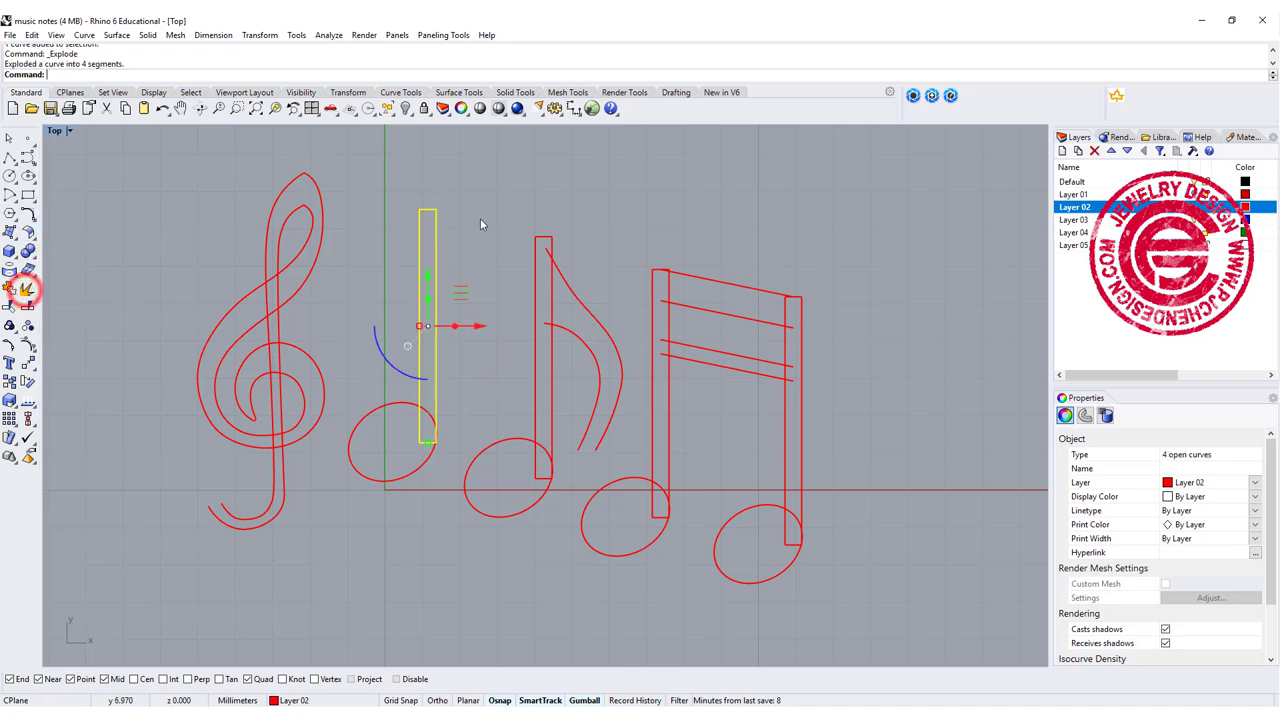
{"action": "left_click", "coordinate": [491, 209]}
Step: Create a sphere by diameter across the short axis of the quarter note's head outline
{"action": "scroll", "coordinate": [457, 276], "scroll_direction": "up", "scroll_amount": 2}
{"action": "left_click", "coordinate": [85, 258]}
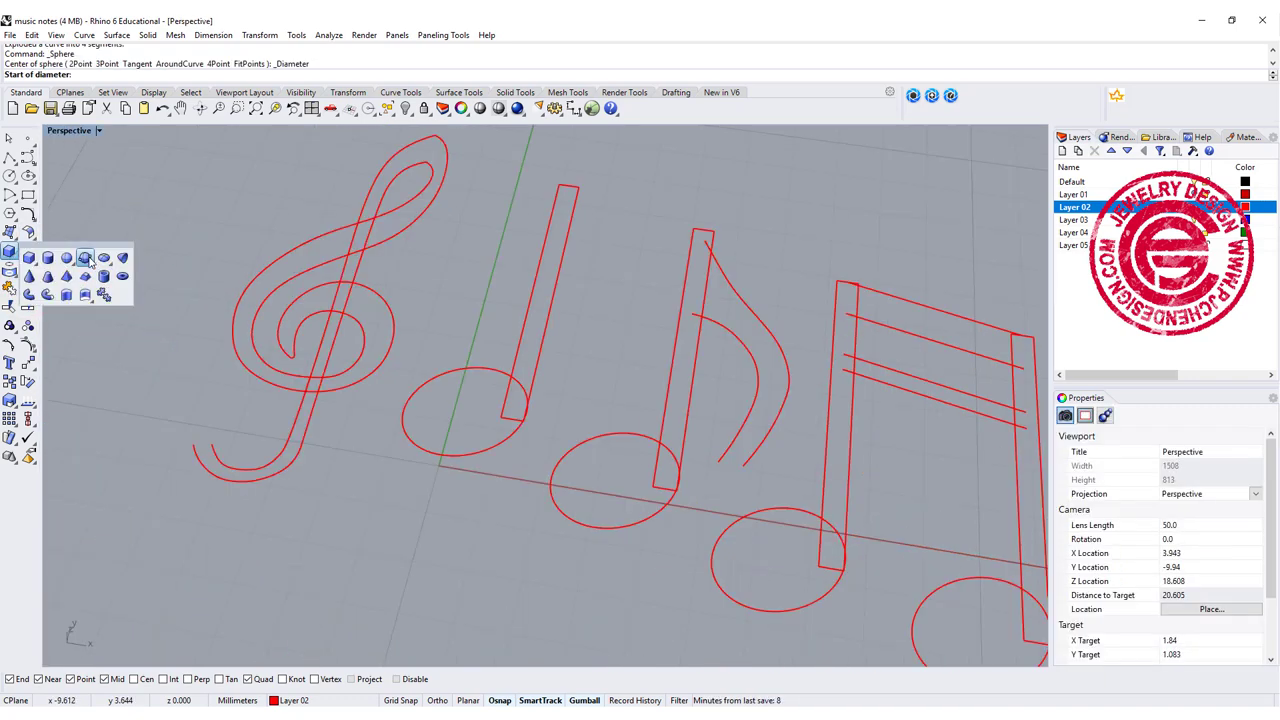
{"action": "left_click", "coordinate": [451, 372]}
{"action": "left_click", "coordinate": [488, 450]}
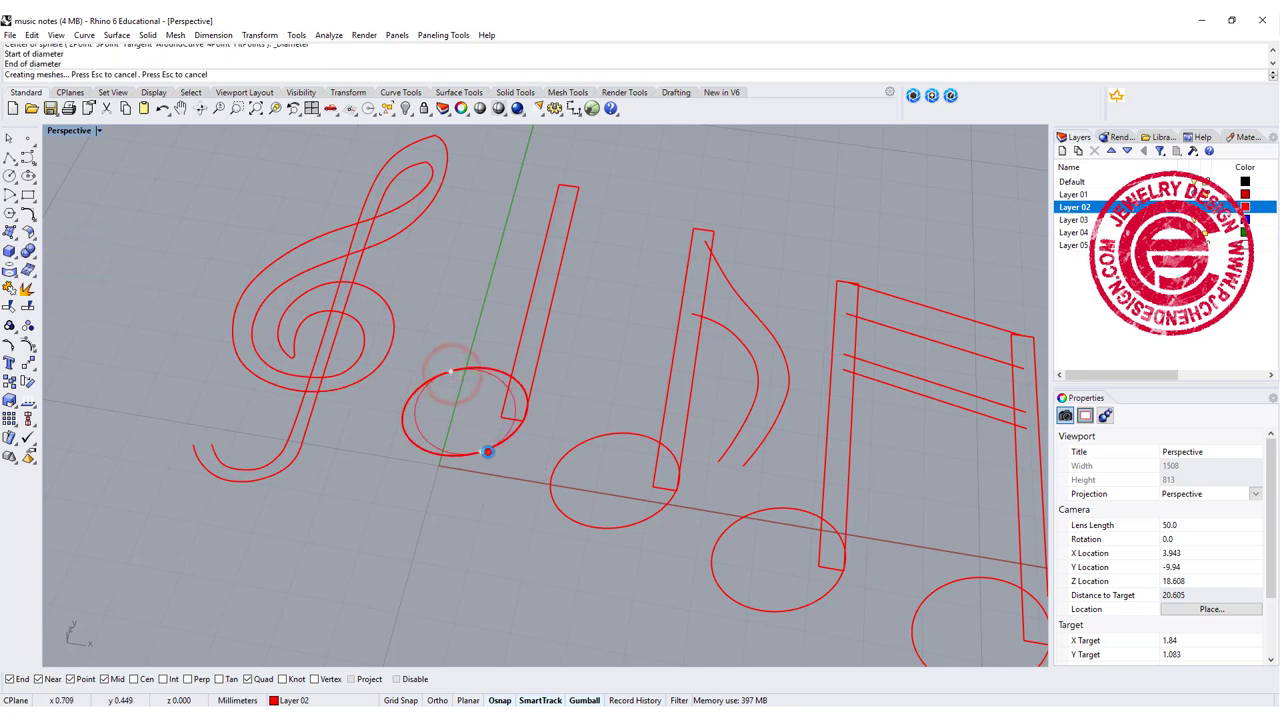
Step: Rotate and stretch the sphere in the Top view to match the quarter note's tilted oval head outline
{"action": "double_click", "coordinate": [68, 131]}
{"action": "scroll", "coordinate": [263, 304], "scroll_direction": "down", "scroll_amount": 7}
{"action": "right_click_drag", "start_coordinate": [263, 306], "coordinate": [275, 286]}
{"action": "scroll", "coordinate": [238, 321], "scroll_direction": "up", "scroll_amount": 8}
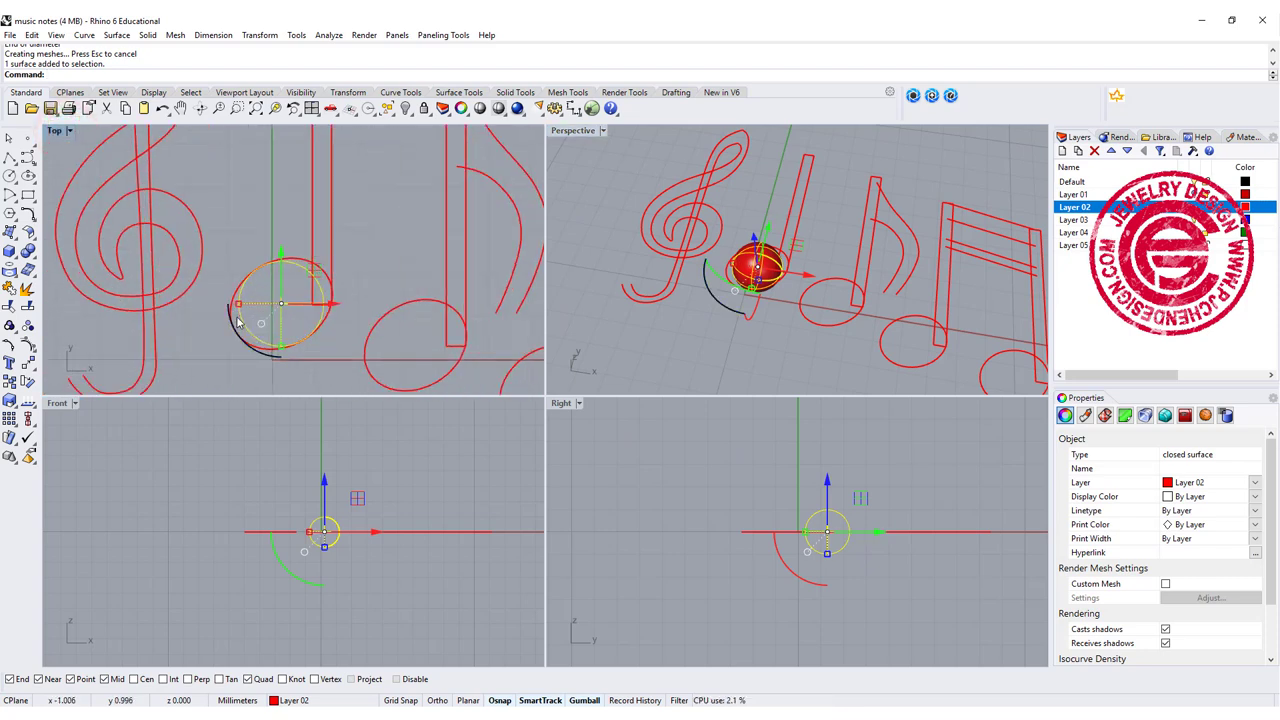
{"action": "left_click_drag", "start_coordinate": [238, 303], "coordinate": [270, 370]}
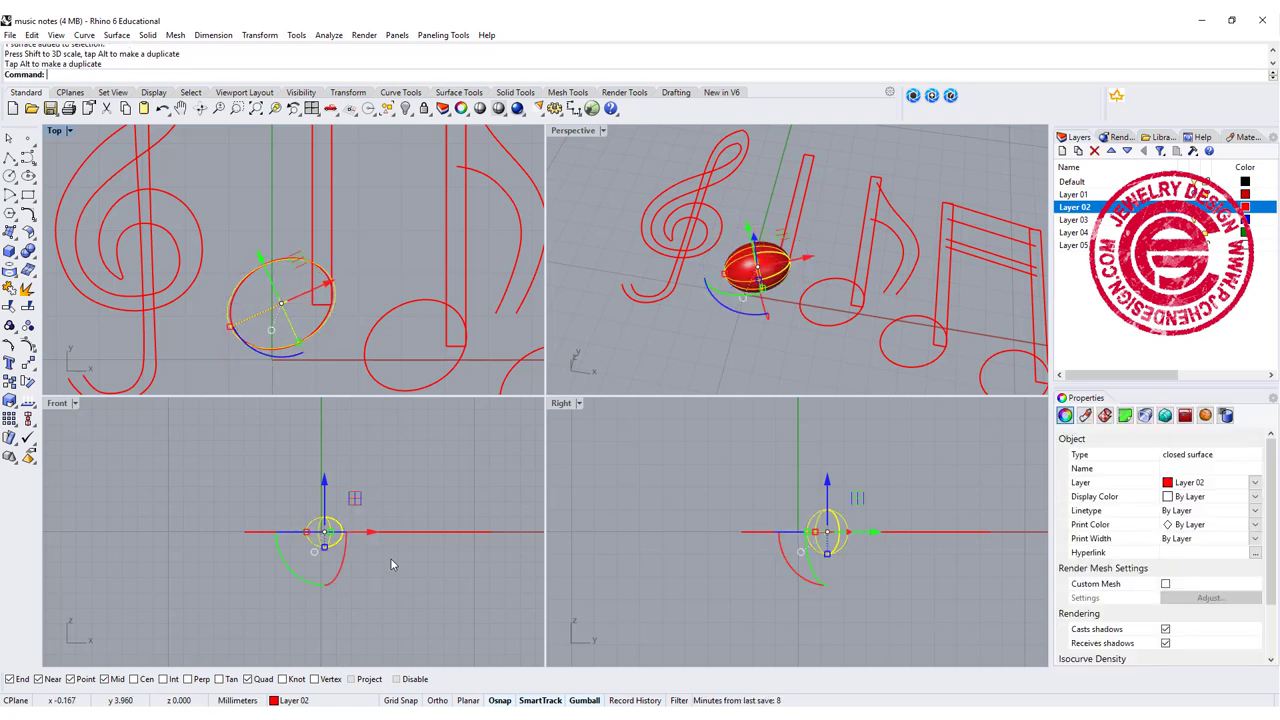
Step: Flatten the note head's height in the Front view by scaling it vertically
{"action": "scroll", "coordinate": [345, 527], "scroll_direction": "up", "scroll_amount": 9}
{"action": "right_click_drag", "start_coordinate": [338, 527], "coordinate": [269, 509]}
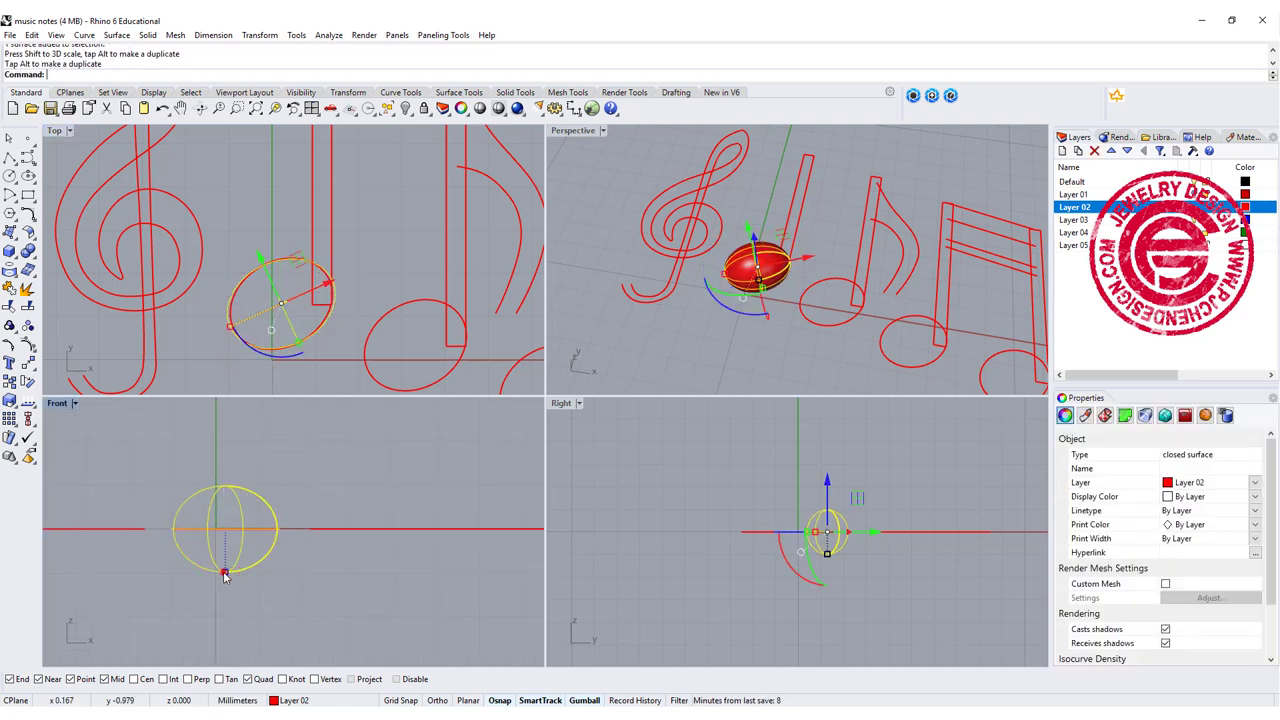
{"action": "left_click_drag", "start_coordinate": [225, 577], "coordinate": [226, 560]}
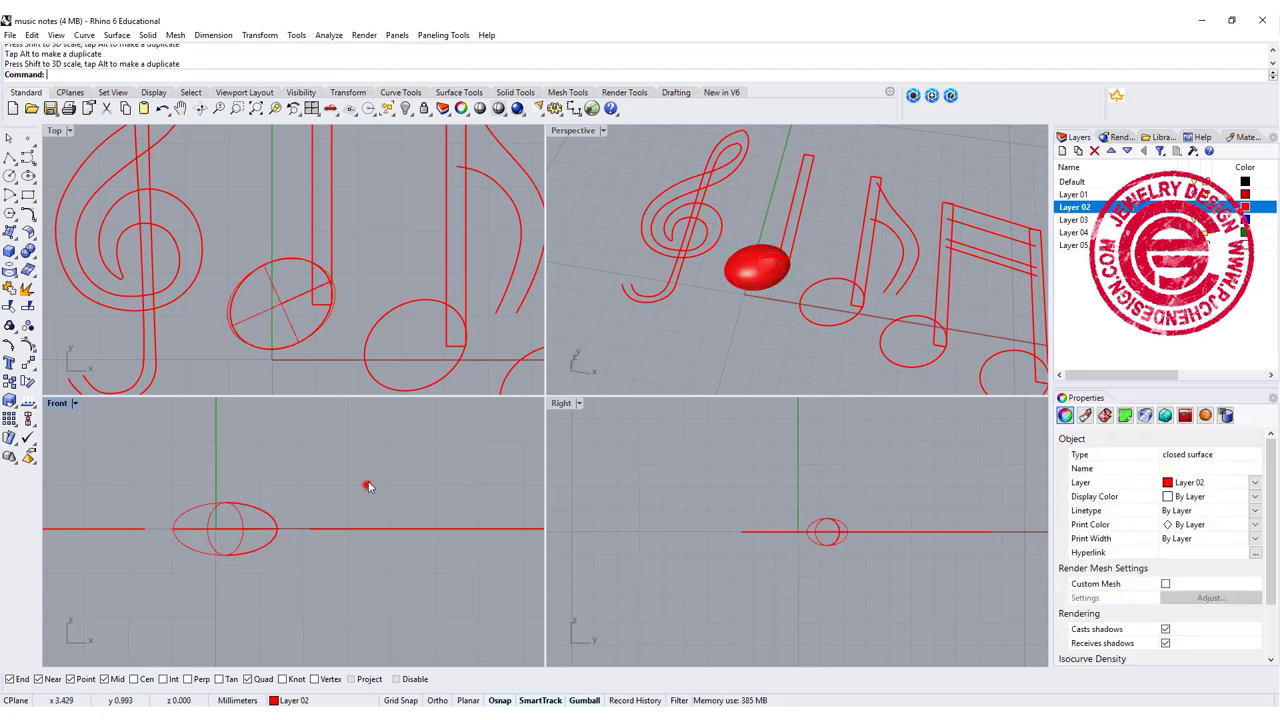
{"action": "left_click", "coordinate": [367, 485]}
Step: Draw a vertical circle by diameter across the top edge of the quarter note's stem
{"action": "left_click", "coordinate": [351, 249]}
{"action": "scroll", "coordinate": [351, 249], "scroll_direction": "down", "scroll_amount": 3}
{"action": "right_click_drag", "start_coordinate": [351, 249], "coordinate": [354, 277]}
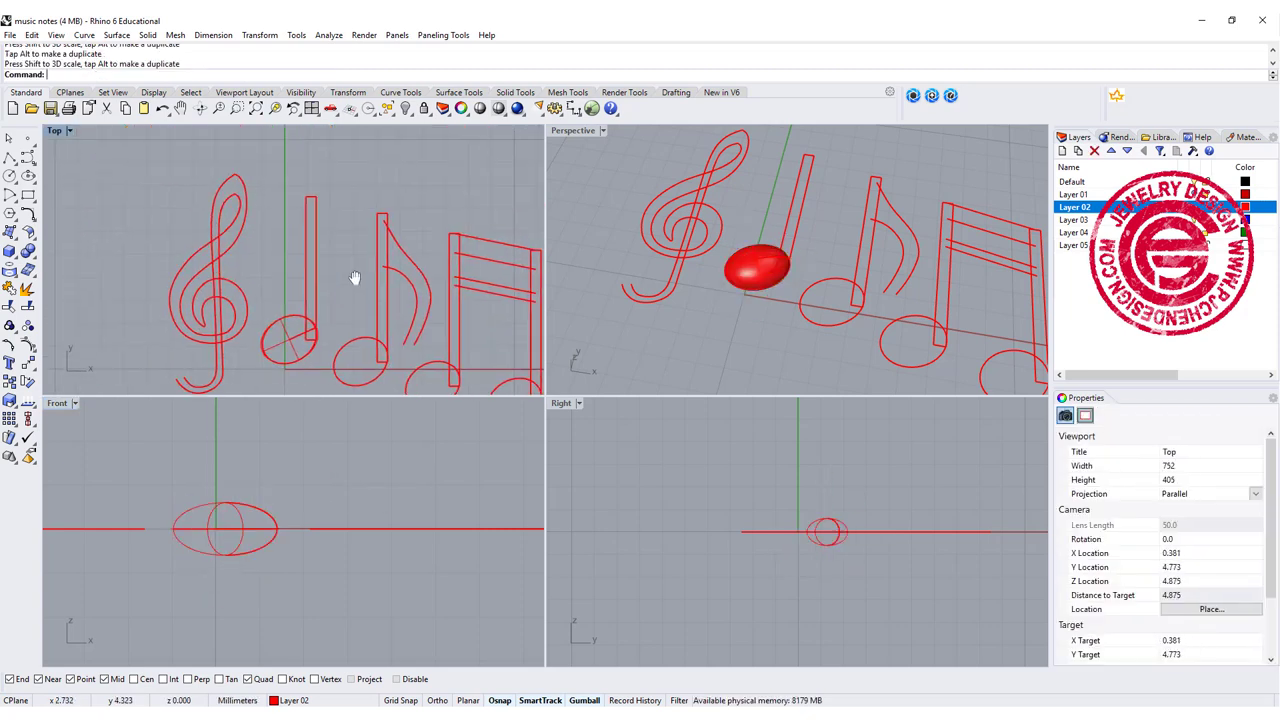
{"action": "left_click", "coordinate": [9, 177]}
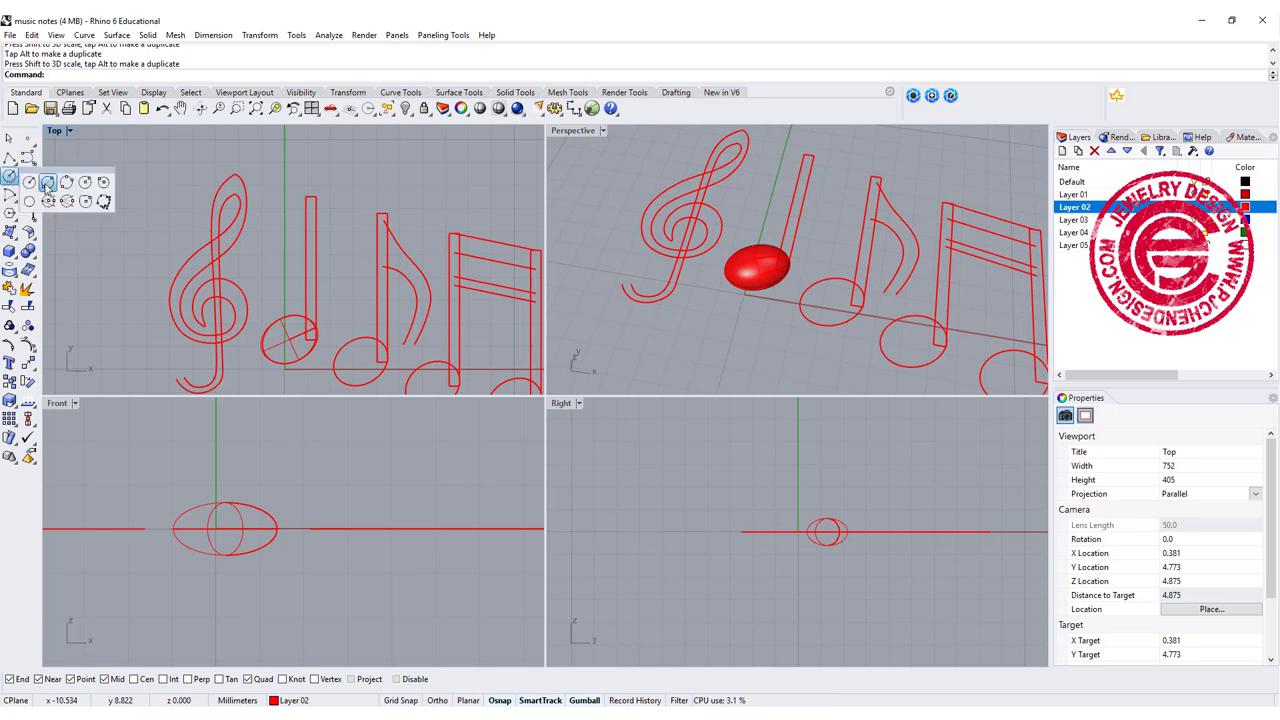
{"action": "left_click", "coordinate": [47, 184]}
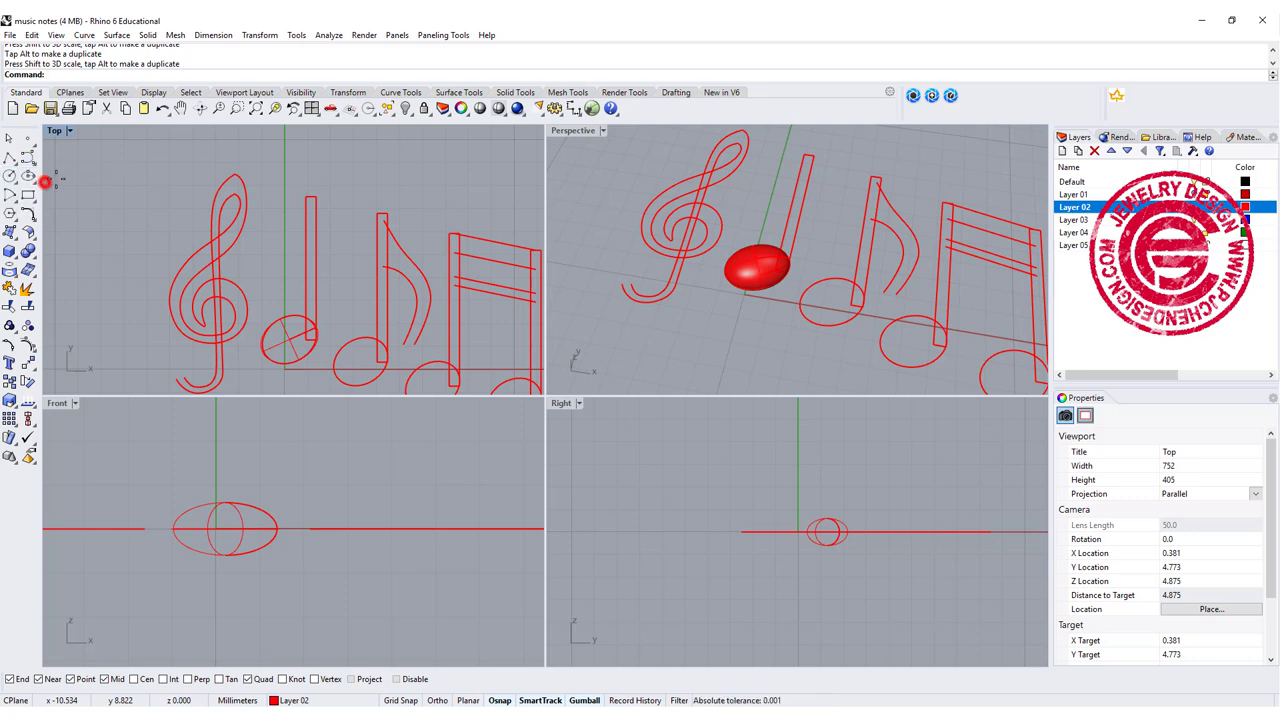
{"action": "left_click", "coordinate": [304, 193]}
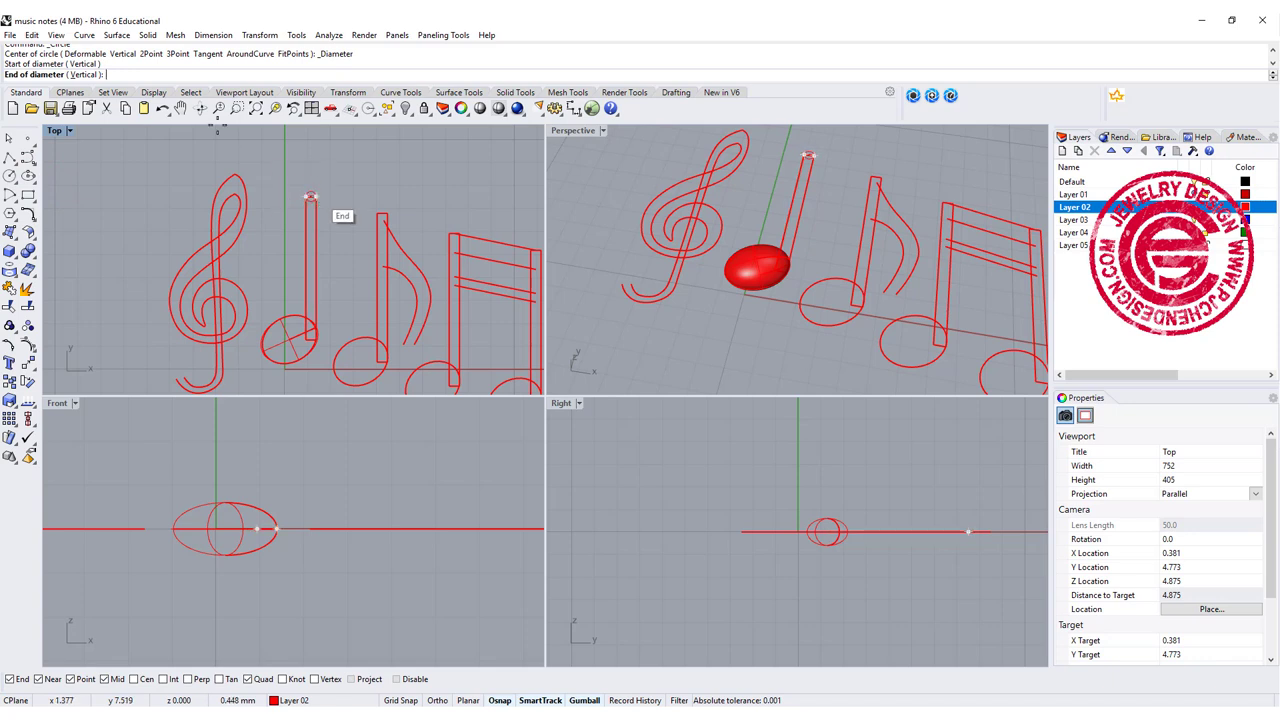
{"action": "left_click", "coordinate": [84, 75]}
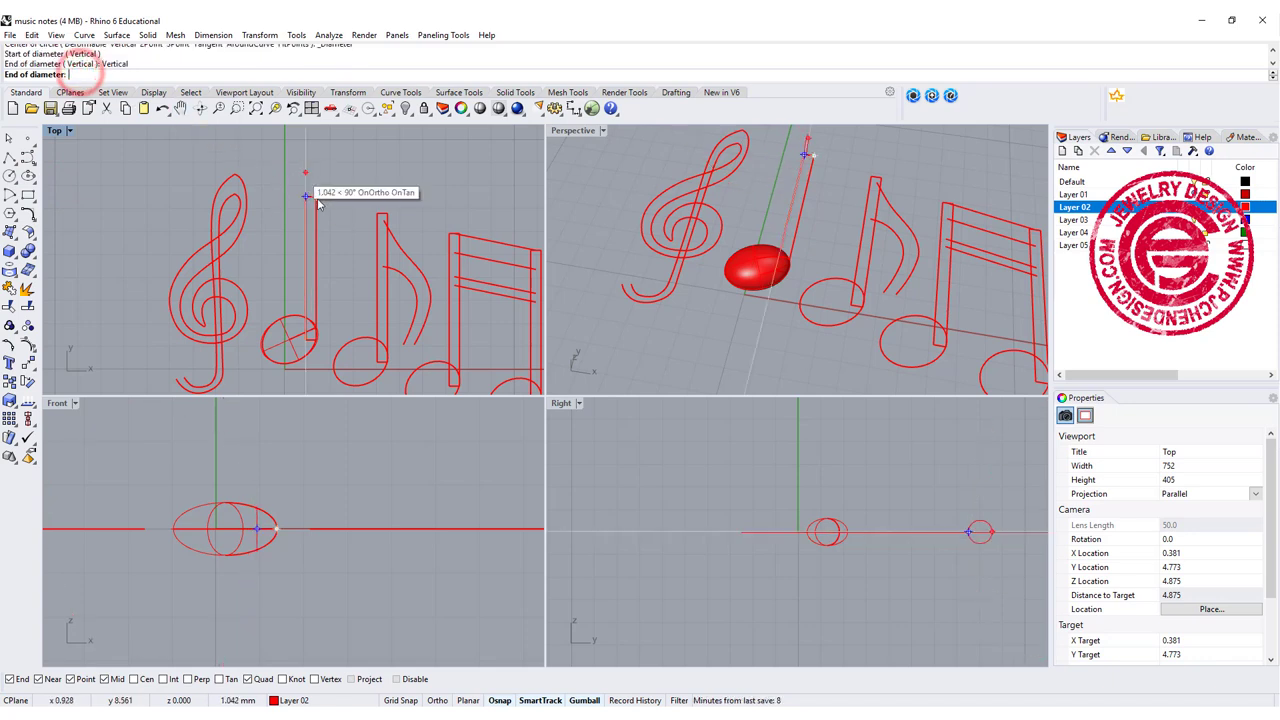
{"action": "left_click", "coordinate": [313, 196]}
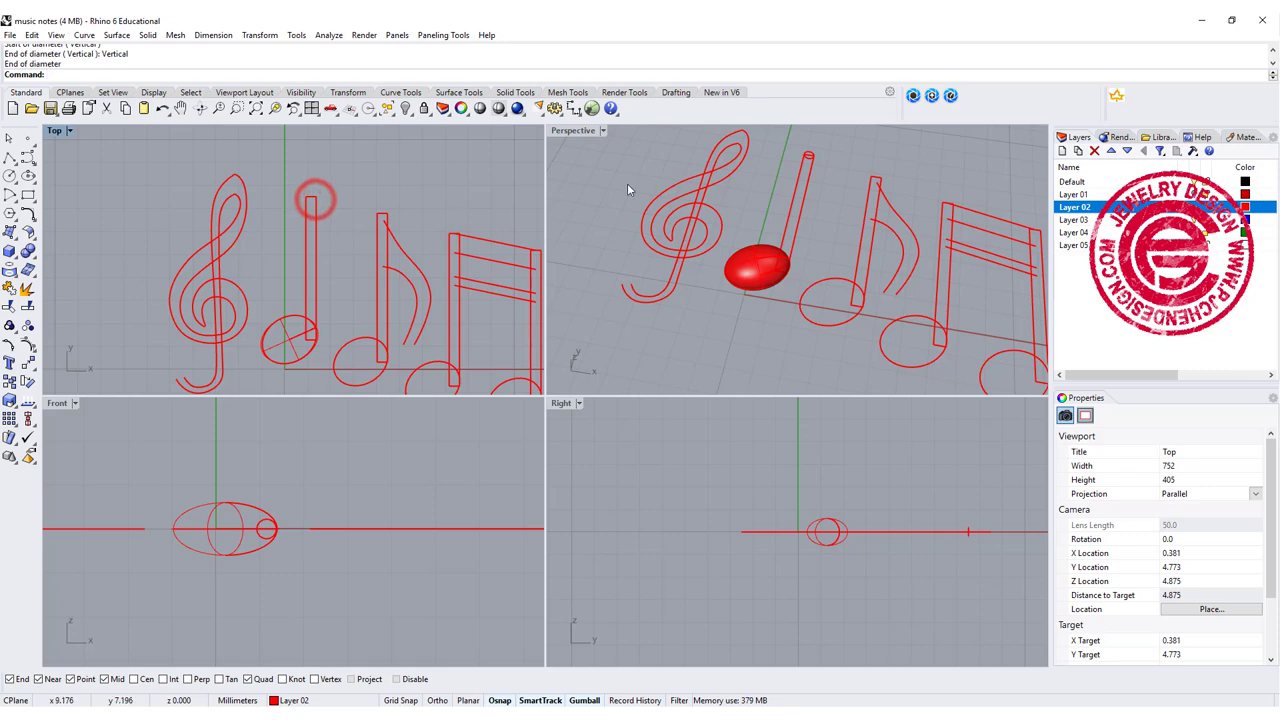
Step: Sweep the circle along the quarter note stem's two long edges with Sweep 2 Rails, leaving the cross sections unchanged
{"action": "left_click", "coordinate": [112, 35]}
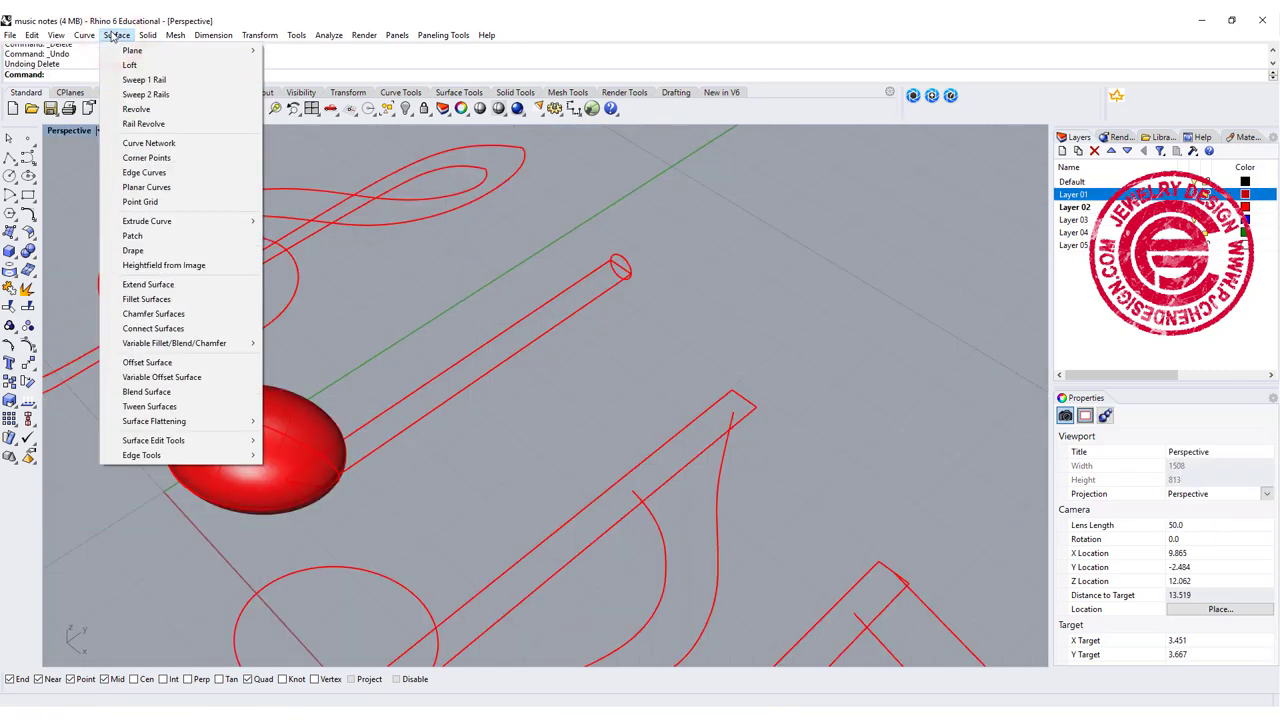
{"action": "left_click", "coordinate": [145, 95]}
{"action": "left_click", "coordinate": [592, 277]}
{"action": "left_click", "coordinate": [604, 291]}
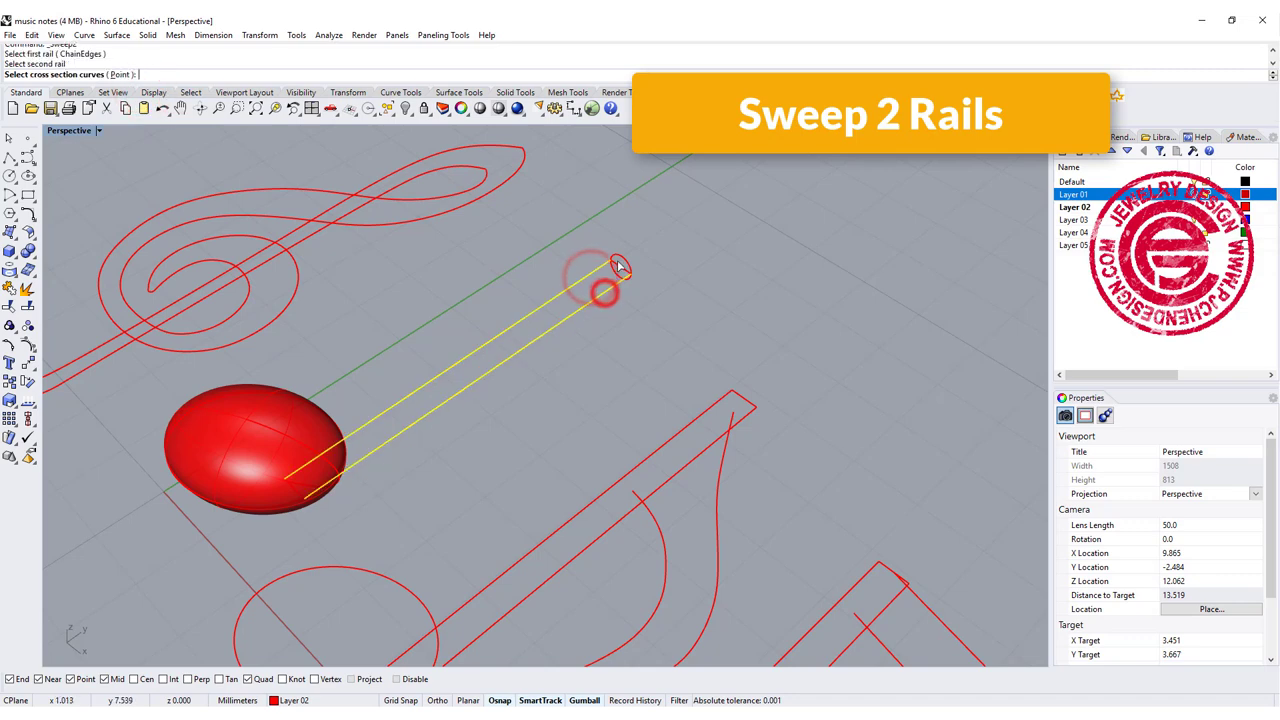
{"action": "left_click", "coordinate": [618, 266]}
{"action": "key", "text": "Return"}
{"action": "key", "text": "Return"}
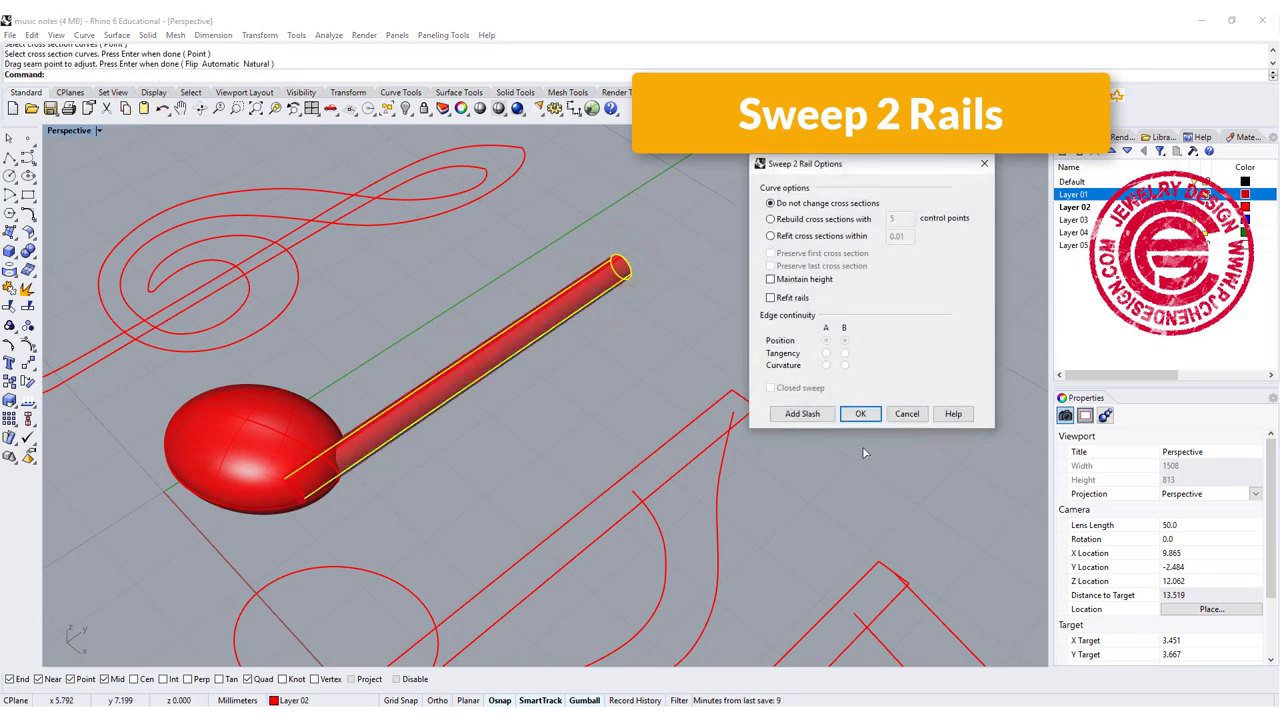
{"action": "left_click", "coordinate": [865, 414]}
Step: Cap the open top end of the swept stem with Patch, using its surface edge and the default patch options
{"action": "right_click_drag", "start_coordinate": [700, 390], "coordinate": [557, 279]}
{"action": "scroll", "coordinate": [652, 301], "scroll_direction": "up", "scroll_amount": 2}
{"action": "left_click", "coordinate": [552, 277]}
{"action": "right_click_drag", "start_coordinate": [637, 246], "coordinate": [256, 260]}
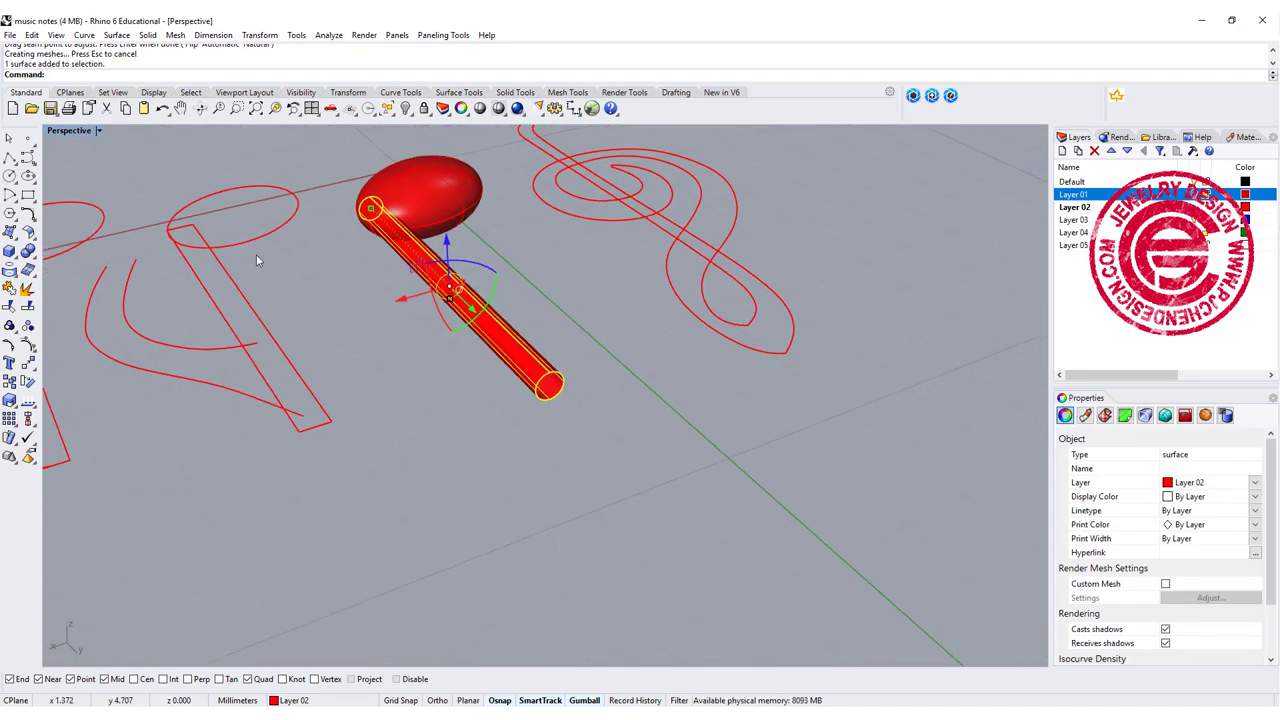
{"action": "left_click", "coordinate": [33, 256]}
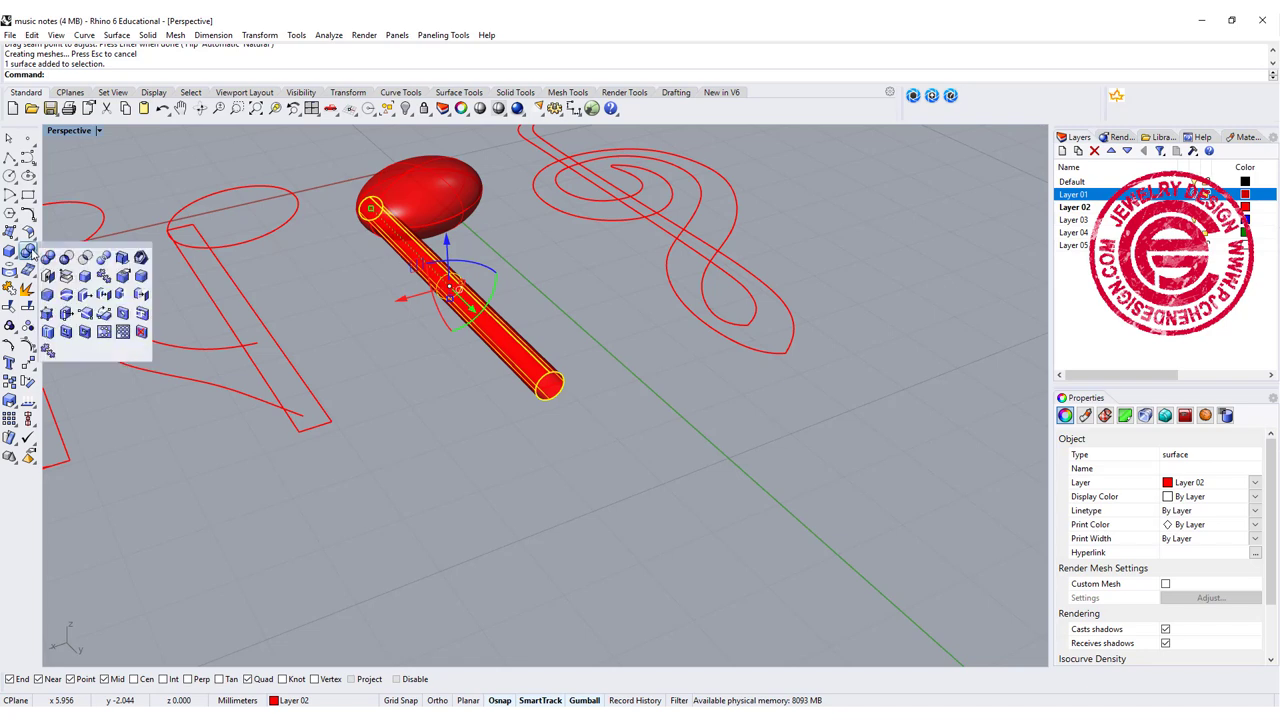
{"action": "left_click", "coordinate": [9, 236]}
{"action": "left_click", "coordinate": [118, 237]}
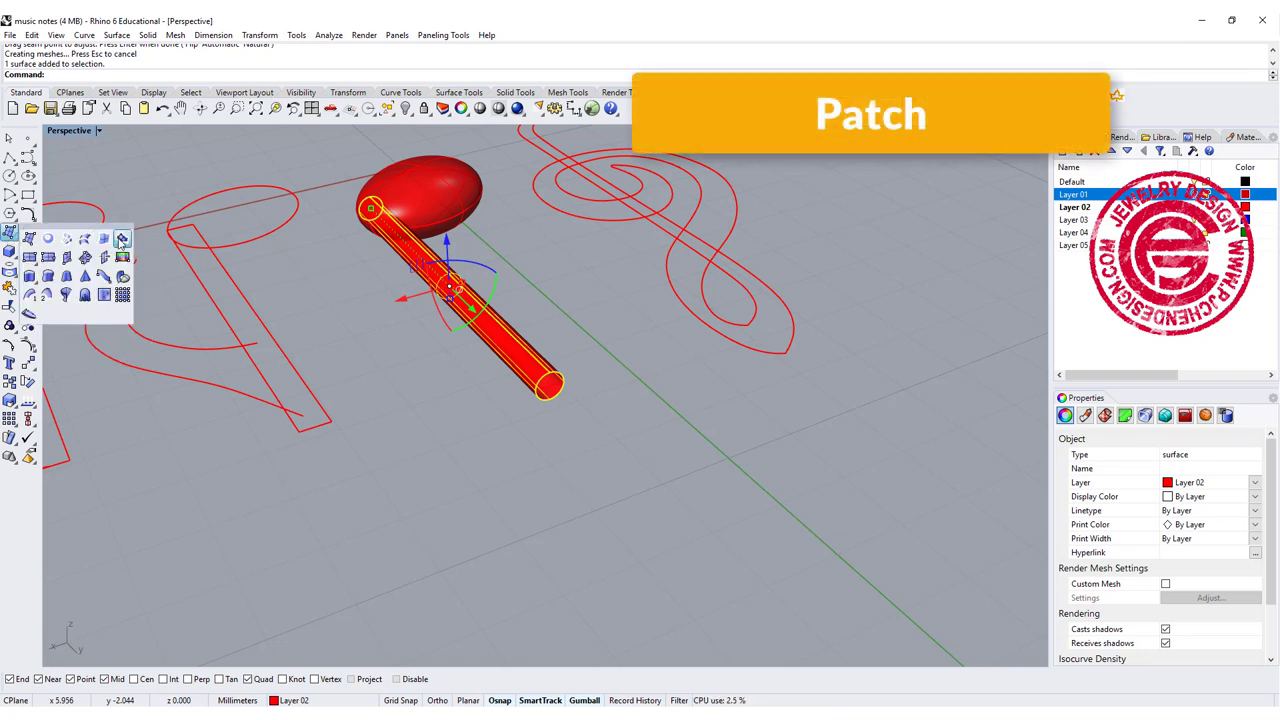
{"action": "left_click", "coordinate": [543, 386]}
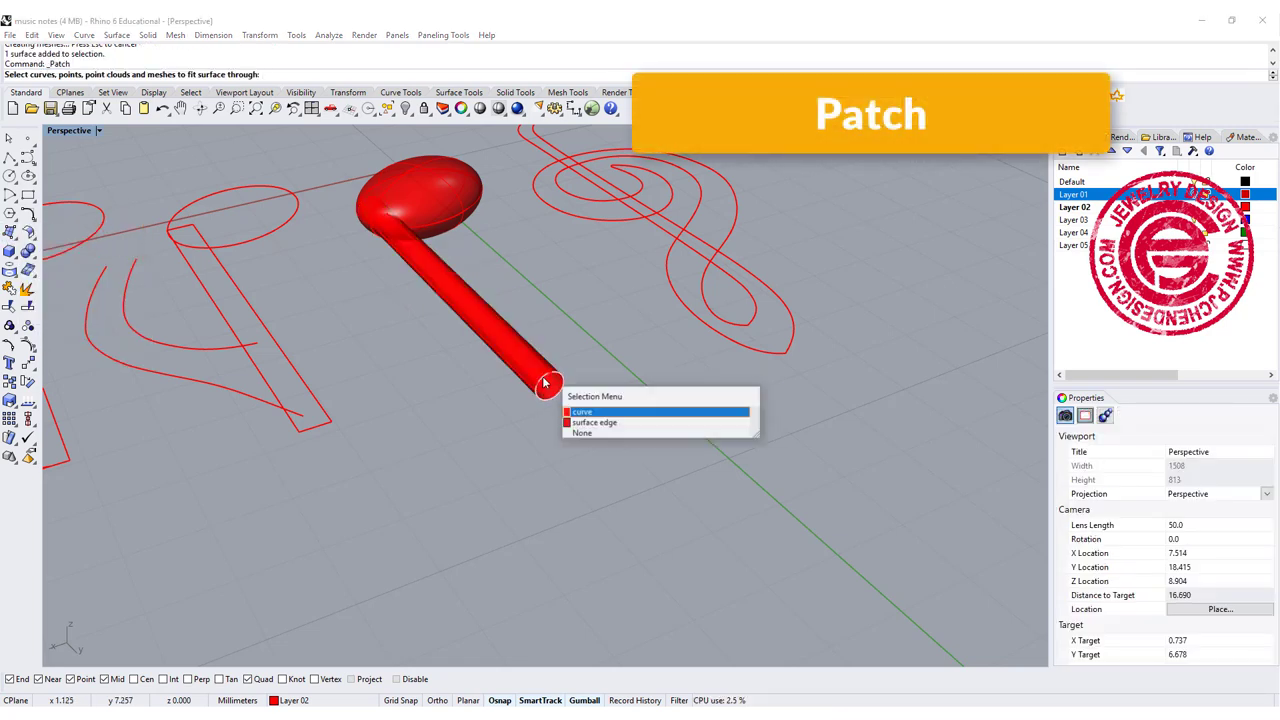
{"action": "left_click", "coordinate": [593, 423]}
{"action": "right_click", "coordinate": [588, 423]}
{"action": "left_click", "coordinate": [644, 420]}
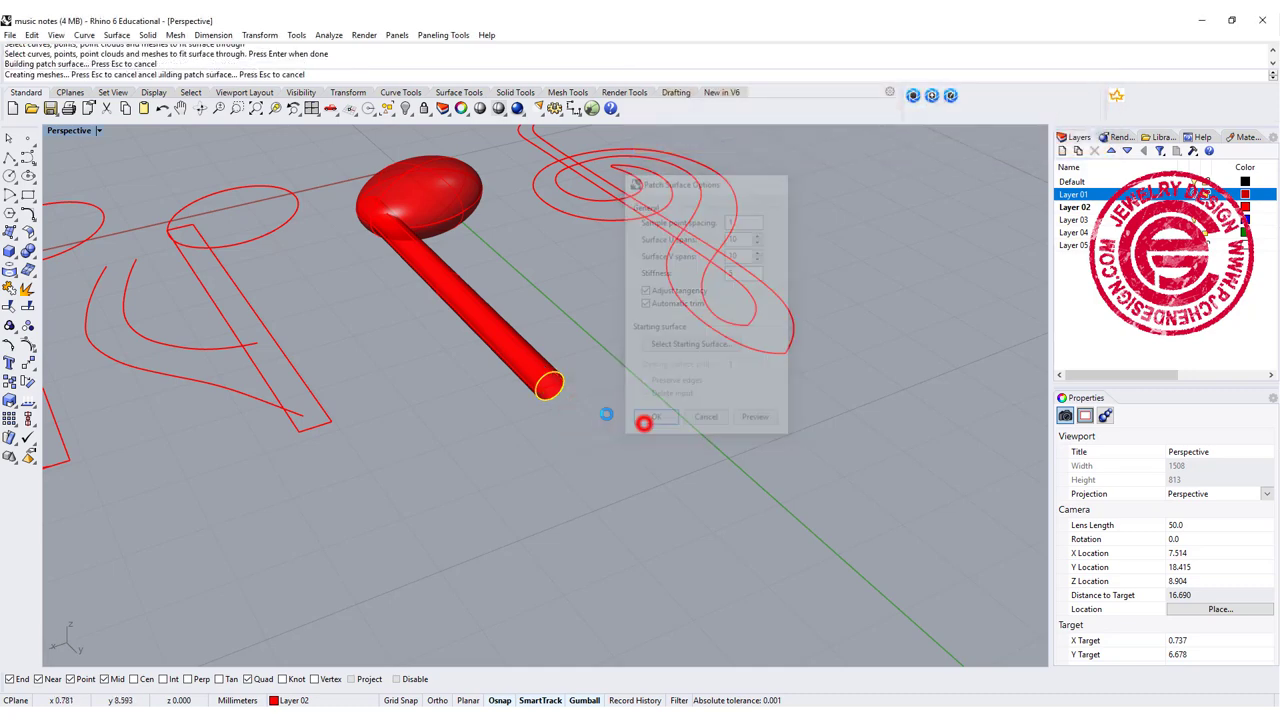
Step: Move the capped swept stem sideways along X, clear of the quarter note's head and stem outline
{"action": "scroll", "coordinate": [586, 394], "scroll_direction": "up", "scroll_amount": 8}
{"action": "right_click_drag", "start_coordinate": [586, 389], "coordinate": [760, 415]}
{"action": "left_click_drag", "start_coordinate": [762, 420], "coordinate": [678, 353]}
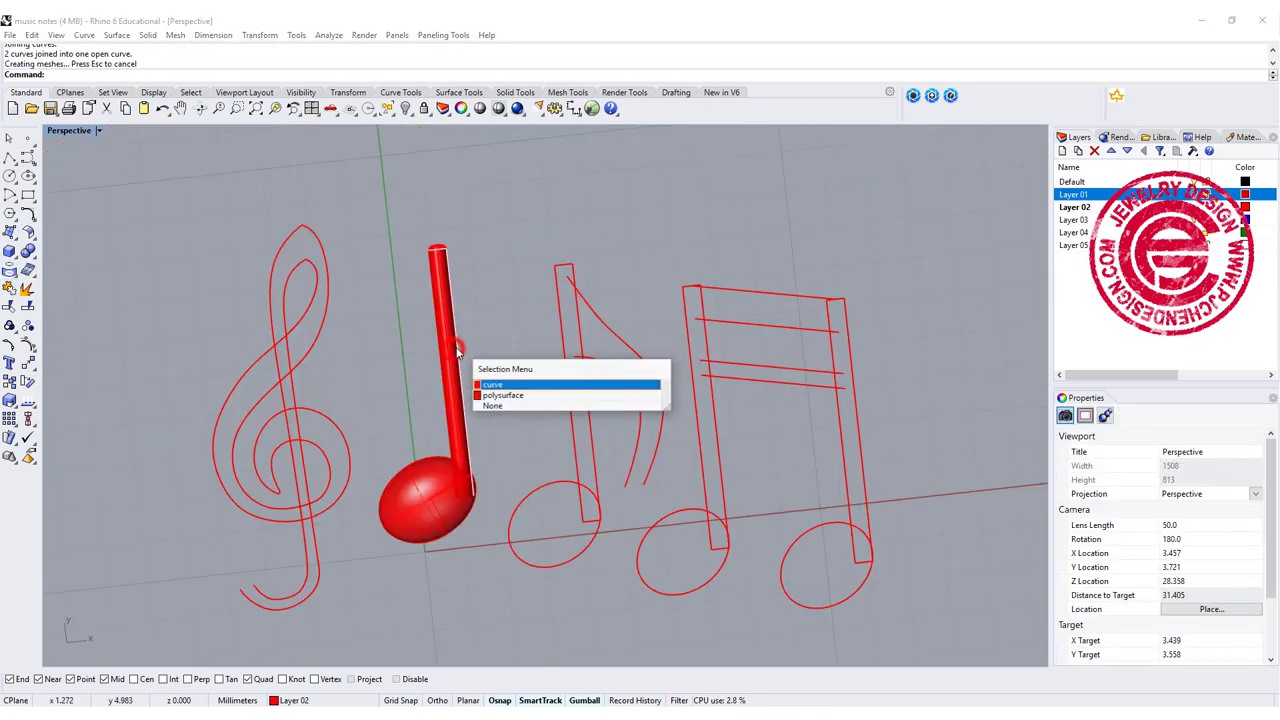
{"action": "left_click", "coordinate": [450, 356]}
{"action": "left_click_drag", "start_coordinate": [486, 366], "coordinate": [537, 374]}
{"action": "scroll", "coordinate": [463, 270], "scroll_direction": "up", "scroll_amount": 5}
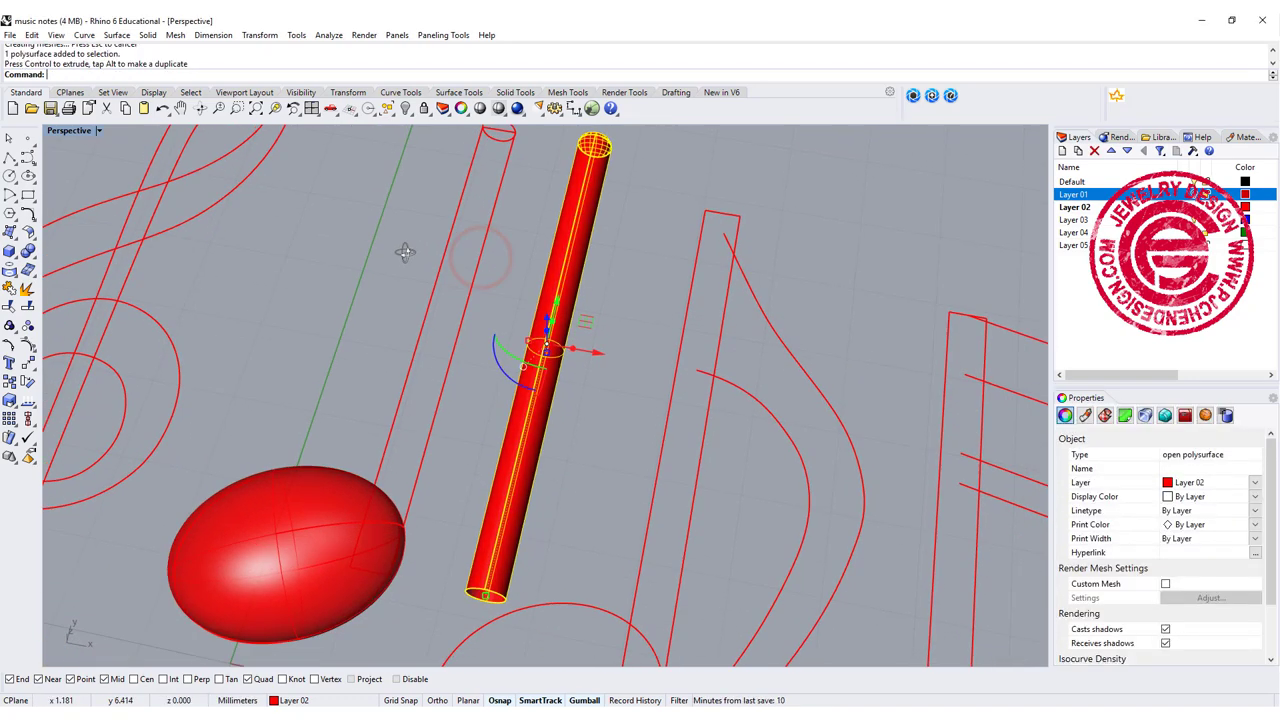
Step: Draw a centre line along the quarter note's stem outline, from the middle of its top edge to the middle of its bottom edge
{"action": "left_click", "coordinate": [8, 160]}
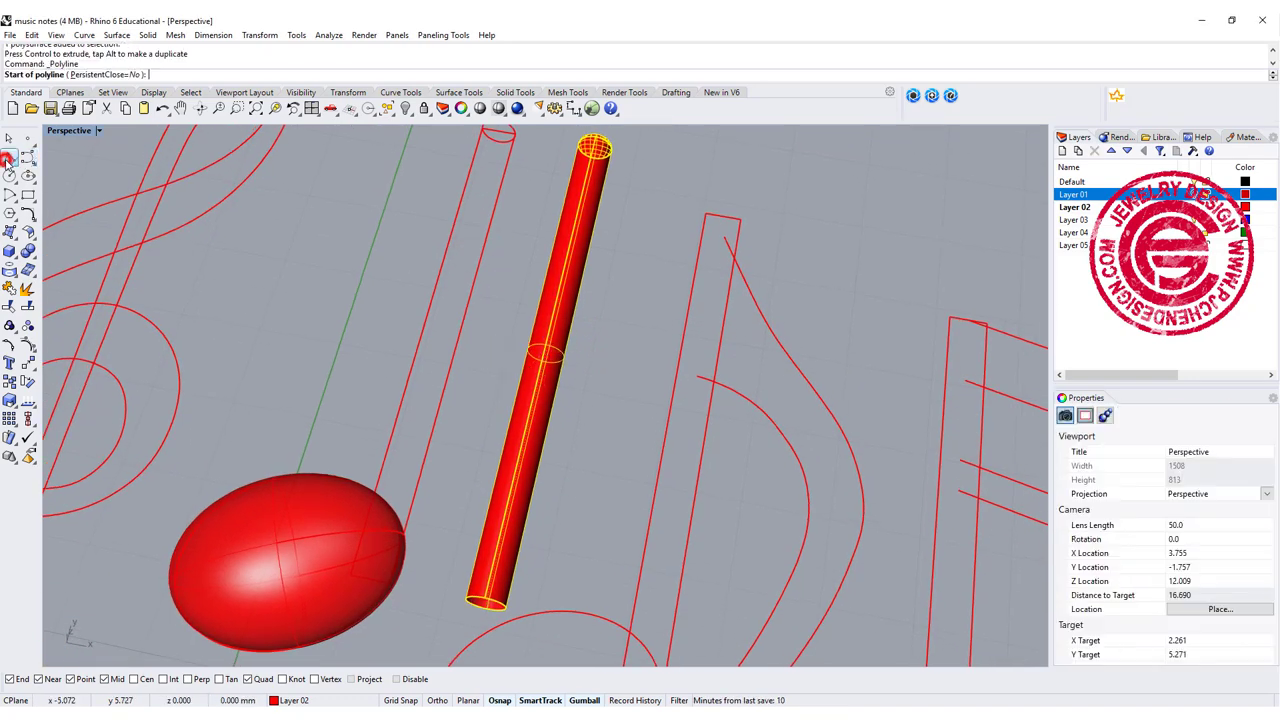
{"action": "left_click", "coordinate": [497, 134]}
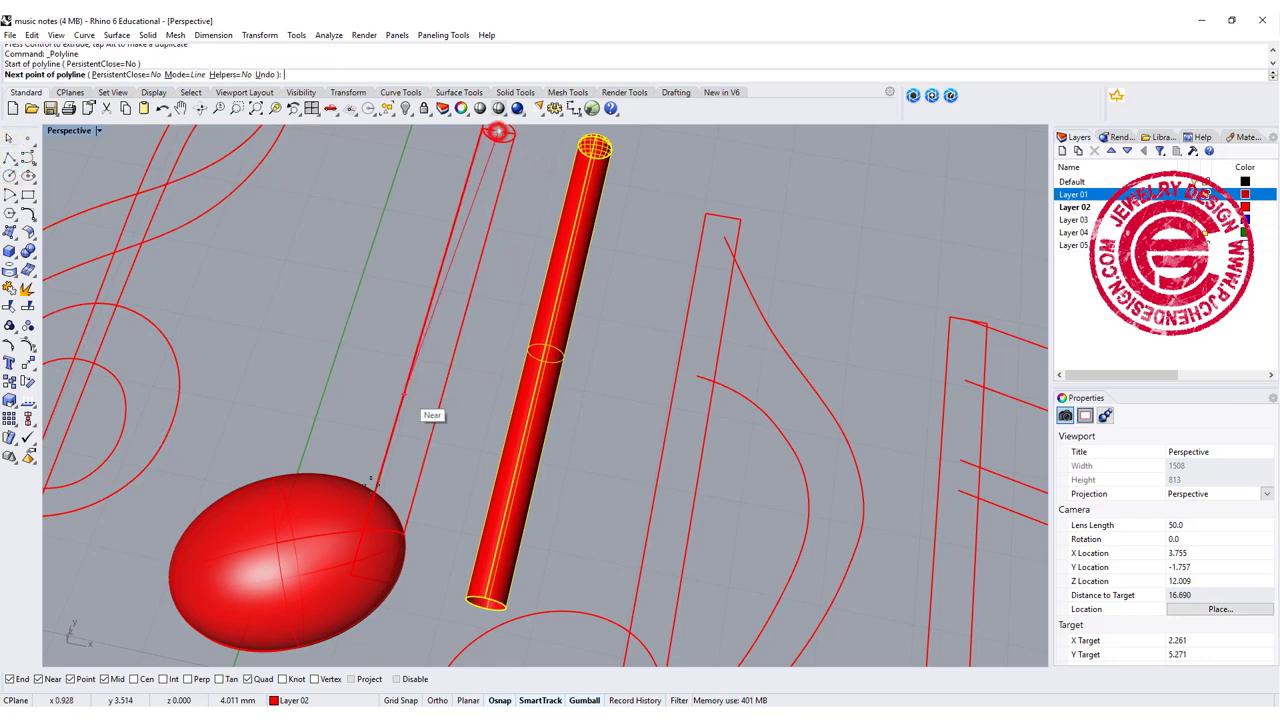
{"action": "left_click", "coordinate": [392, 566]}
{"action": "key", "text": "Return"}
{"action": "scroll", "coordinate": [466, 383], "scroll_direction": "down", "scroll_amount": 4}
Step: Create a round-capped pipe along the stem's centre line with a uniform radius of about 0.224 mm, snapped to the outline's width
{"action": "left_click", "coordinate": [447, 310]}
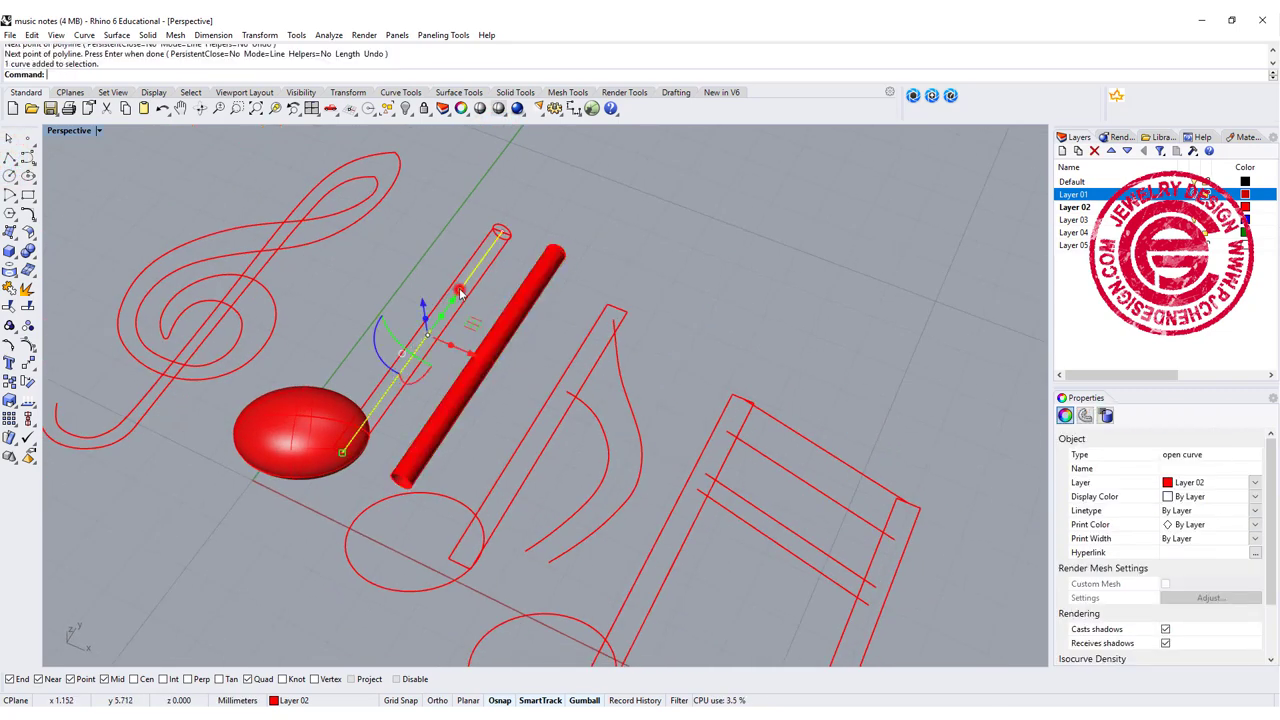
{"action": "left_click", "coordinate": [10, 250]}
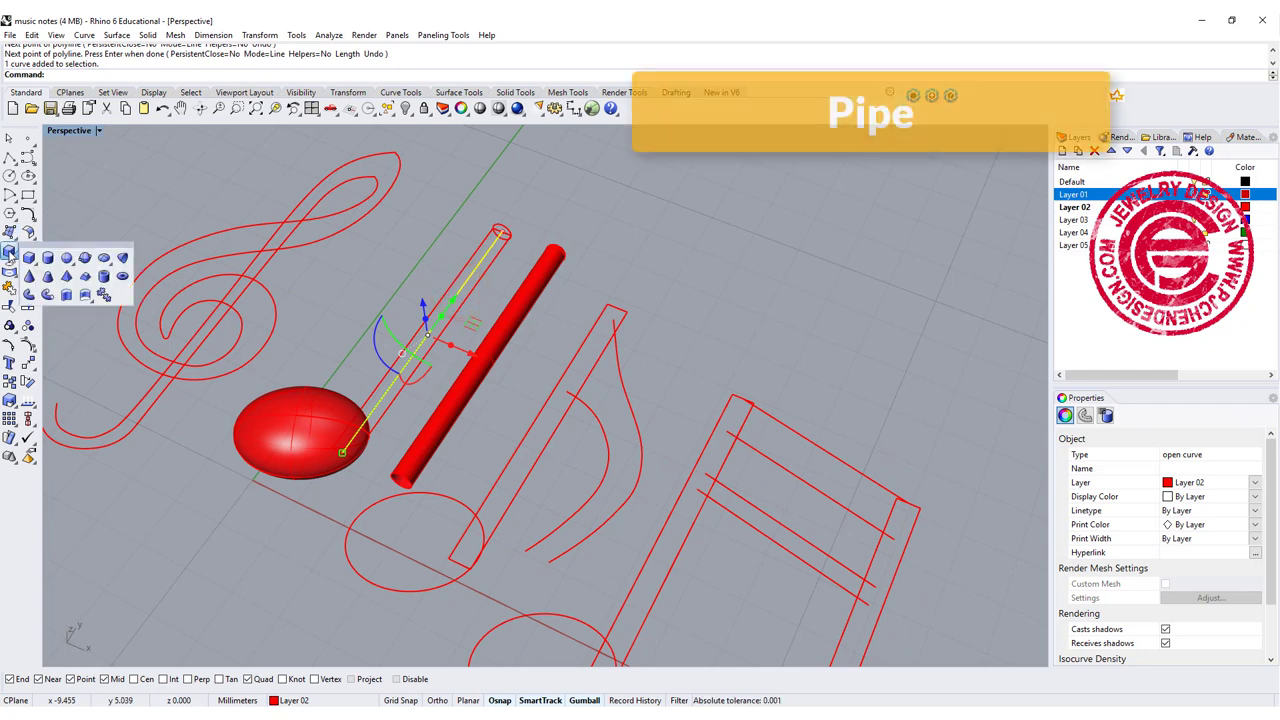
{"action": "left_click", "coordinate": [48, 296]}
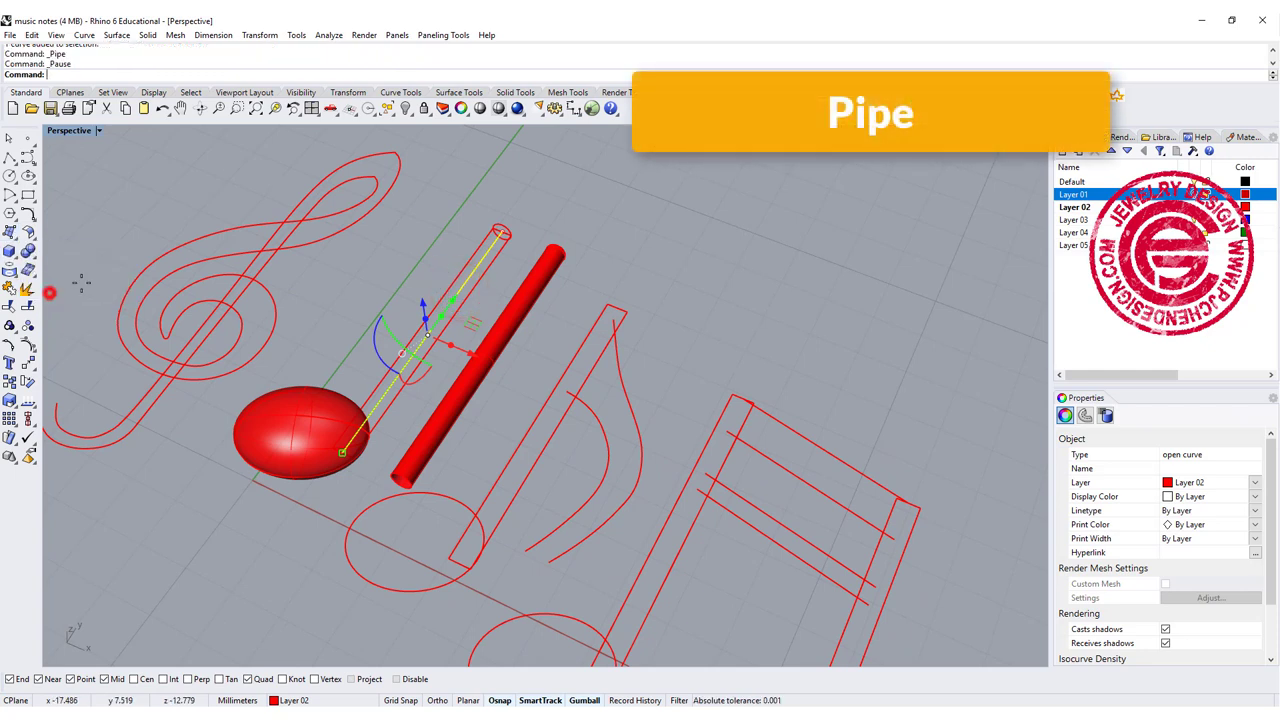
{"action": "left_click", "coordinate": [505, 232]}
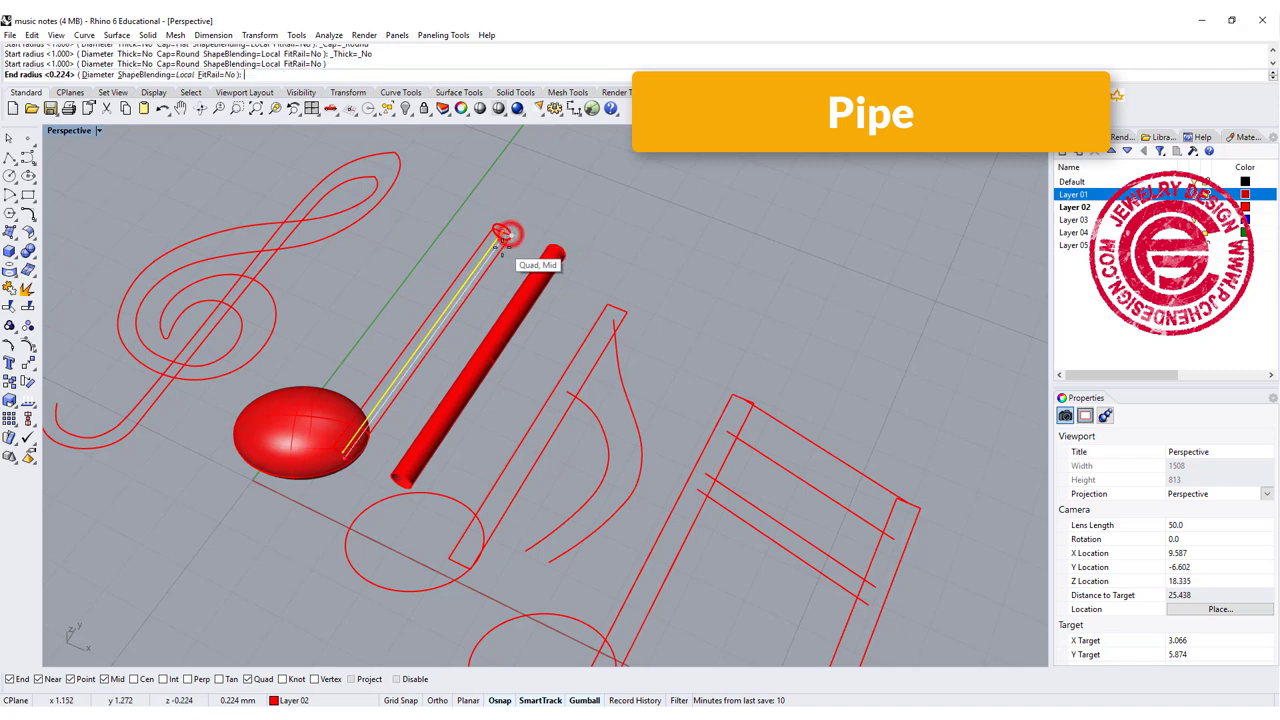
{"action": "key", "text": "Return"}
{"action": "key", "text": "Return"}
{"action": "left_click", "coordinate": [508, 263]}
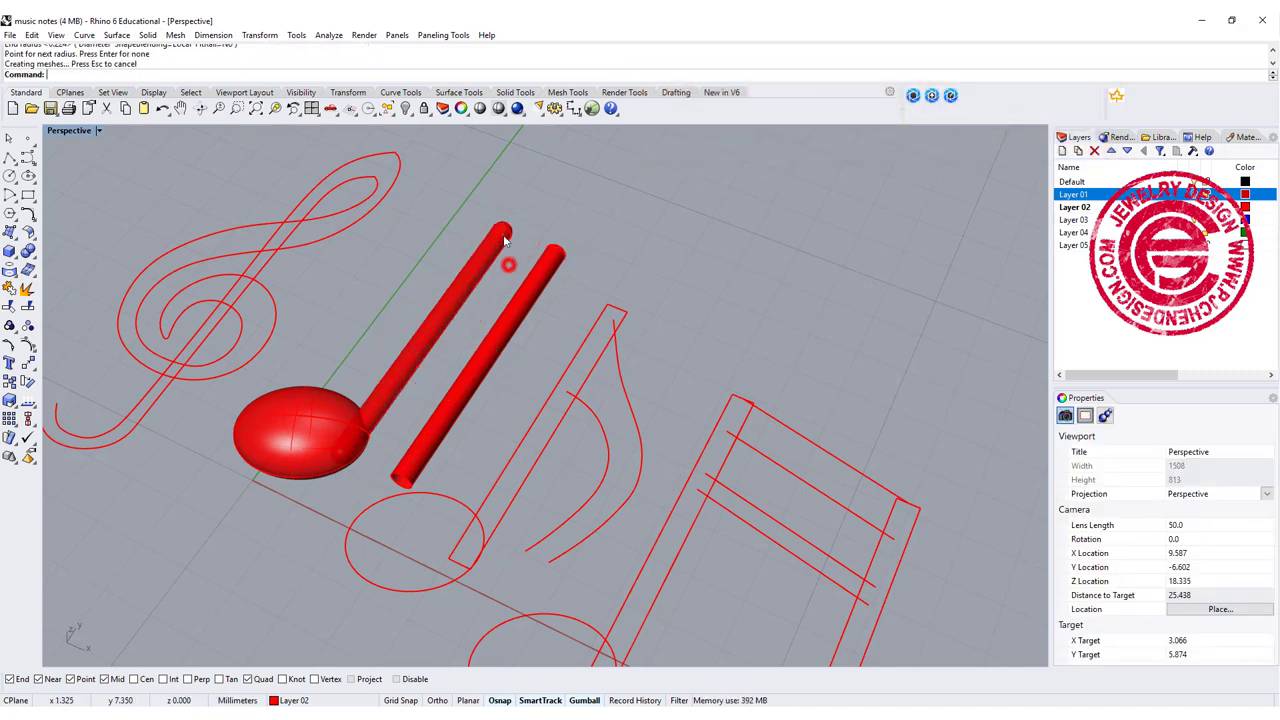
Step: Compare the rounded top of the piped stem with the top of the swept stem beside it
{"action": "scroll", "coordinate": [508, 263], "scroll_direction": "down", "scroll_amount": 5}
{"action": "right_click_drag", "start_coordinate": [508, 263], "coordinate": [620, 300]}
{"action": "scroll", "coordinate": [454, 308], "scroll_direction": "up", "scroll_amount": 7}
{"action": "right_click_drag", "start_coordinate": [454, 308], "coordinate": [520, 294]}
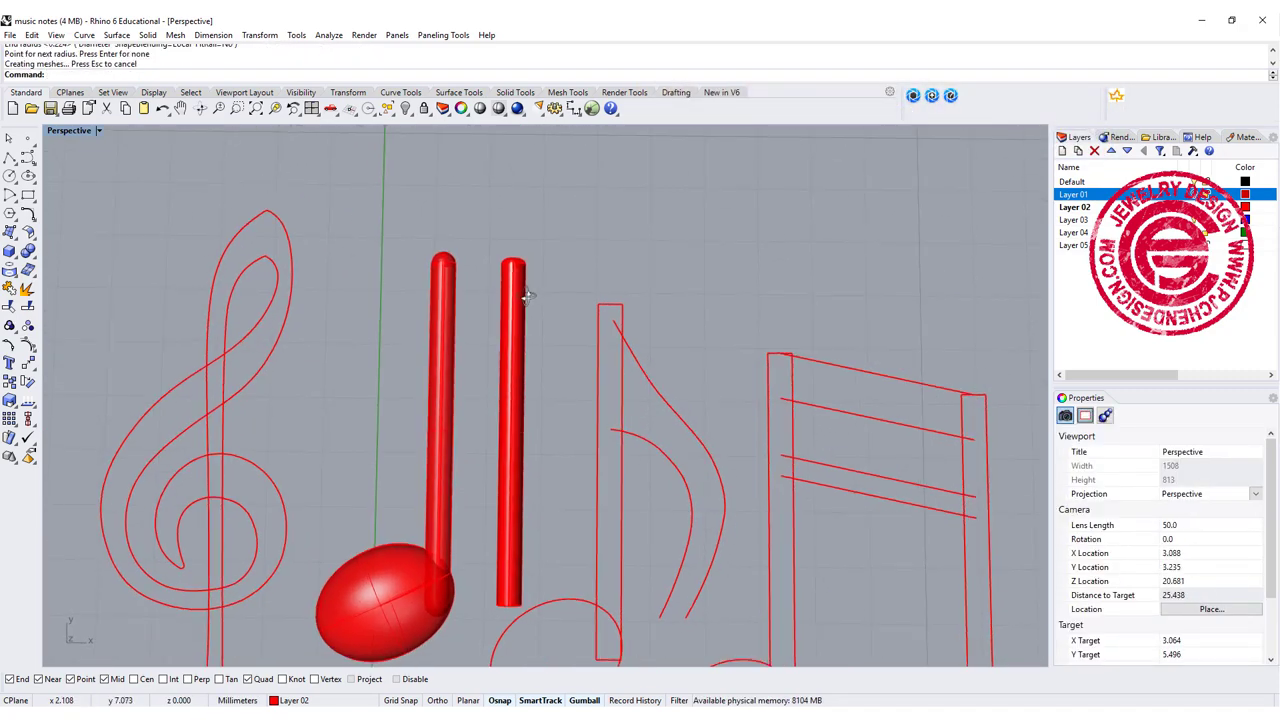
{"action": "scroll", "coordinate": [440, 258], "scroll_direction": "up", "scroll_amount": 3}
{"action": "left_click", "coordinate": [421, 283]}
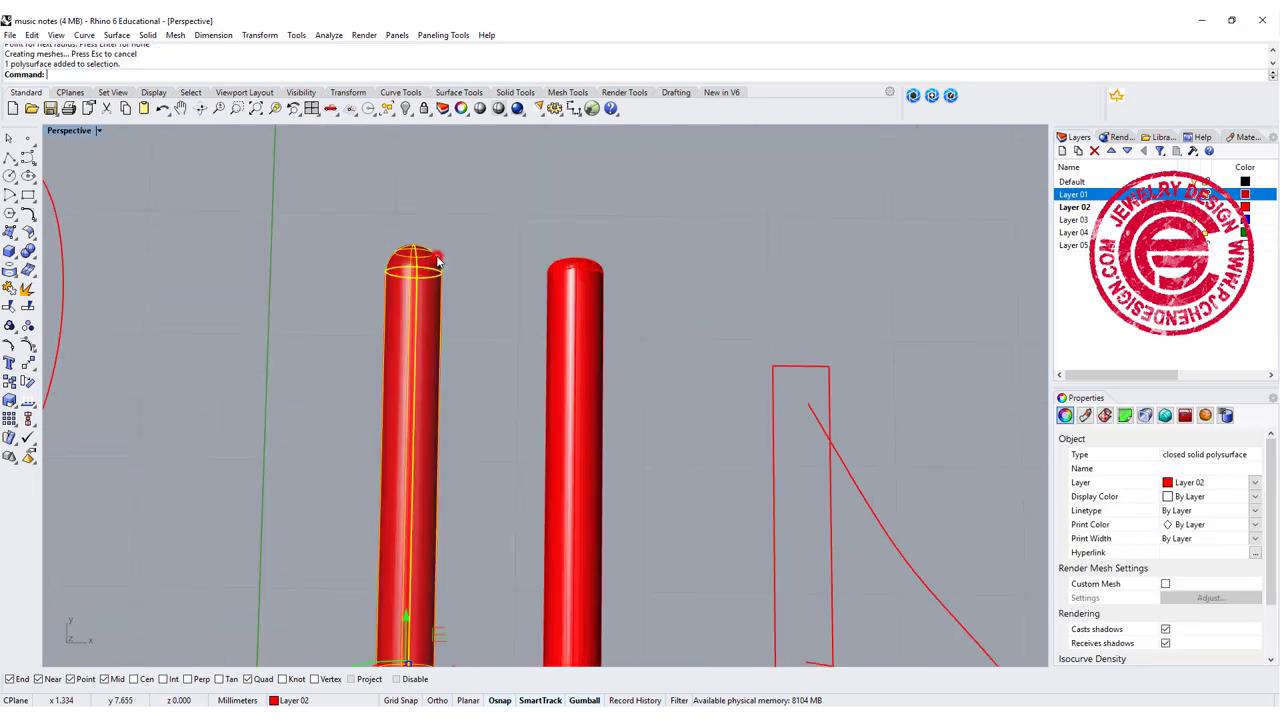
{"action": "left_click", "coordinate": [442, 252]}
{"action": "scroll", "coordinate": [446, 314], "scroll_direction": "down", "scroll_amount": 5}
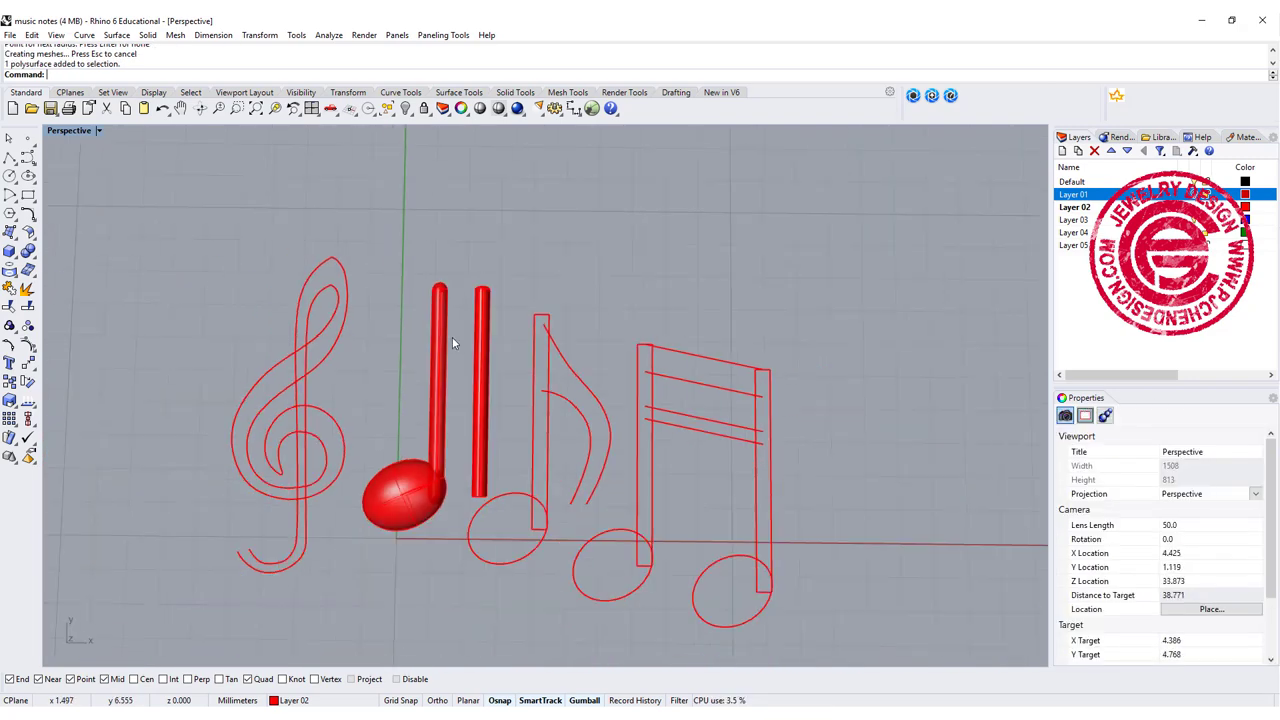
Step: Combine the quarter note's head and piped stem into one solid with Boolean Union
{"action": "scroll", "coordinate": [430, 468], "scroll_direction": "up", "scroll_amount": 3}
{"action": "right_click_drag", "start_coordinate": [438, 485], "coordinate": [385, 437]}
{"action": "right_click_drag", "start_coordinate": [415, 305], "coordinate": [404, 319]}
{"action": "left_click", "coordinate": [427, 401]}
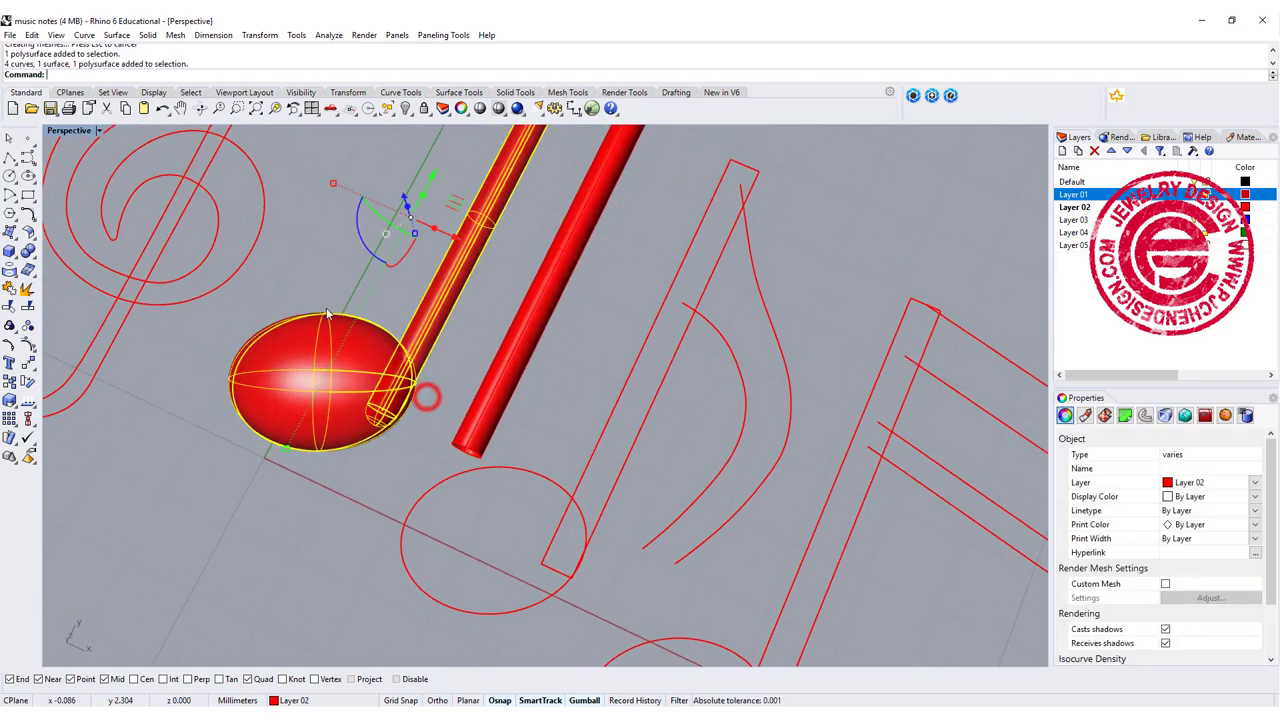
{"action": "left_click", "coordinate": [28, 250]}
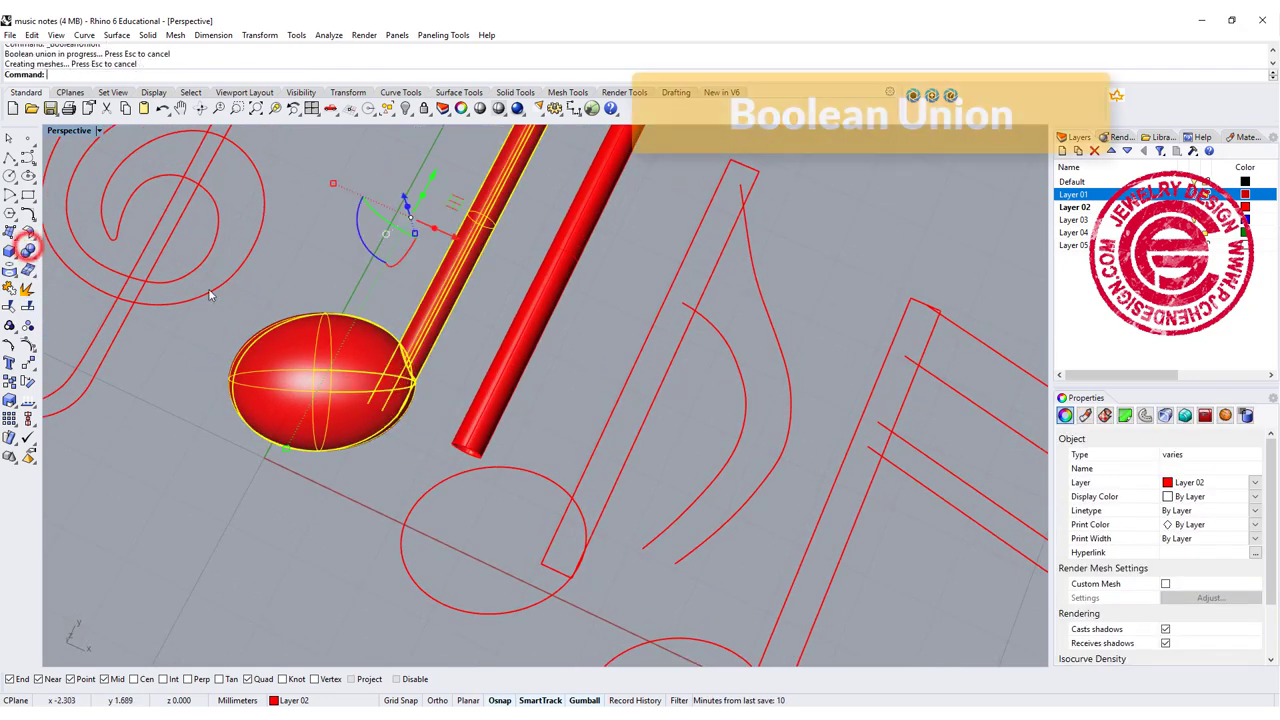
{"action": "left_click", "coordinate": [321, 259]}
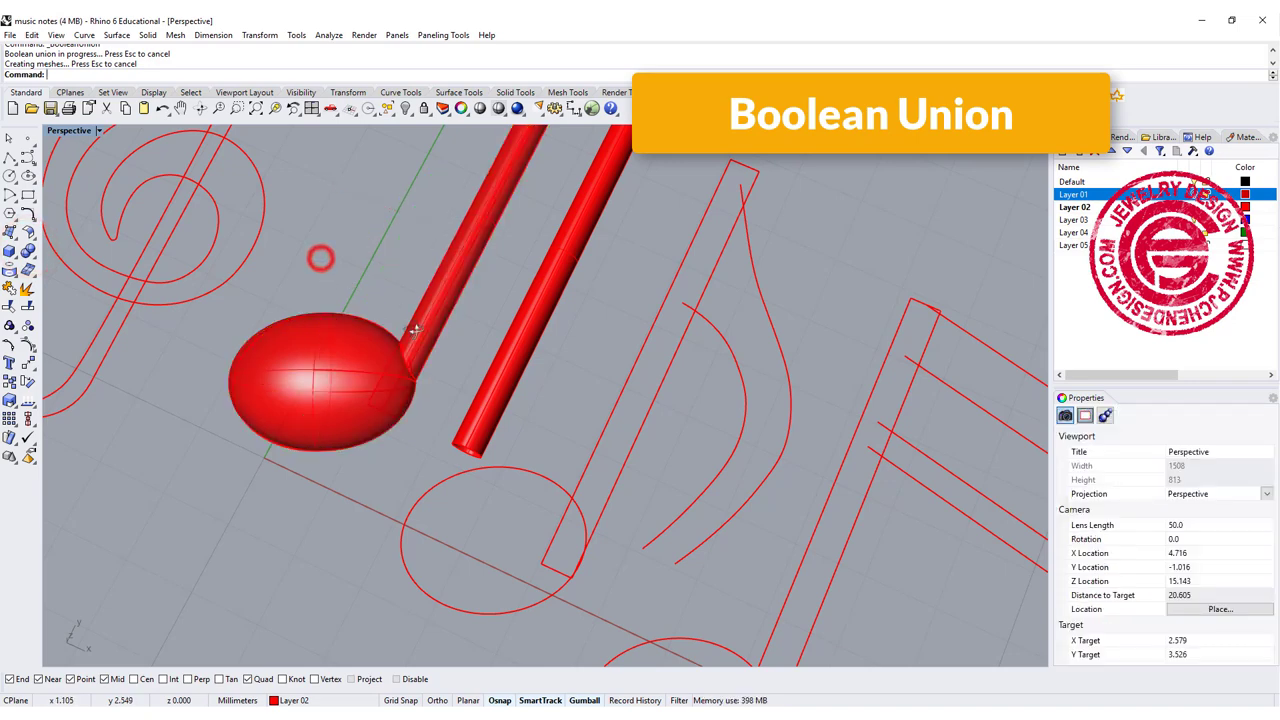
Step: Inspect the seam between the note head and stem in Rendered display, and return the view to Ghosted
{"action": "scroll", "coordinate": [393, 218], "scroll_direction": "up", "scroll_amount": 10}
{"action": "right_click_drag", "start_coordinate": [321, 259], "coordinate": [402, 390]}
{"action": "scroll", "coordinate": [401, 390], "scroll_direction": "down", "scroll_amount": 4}
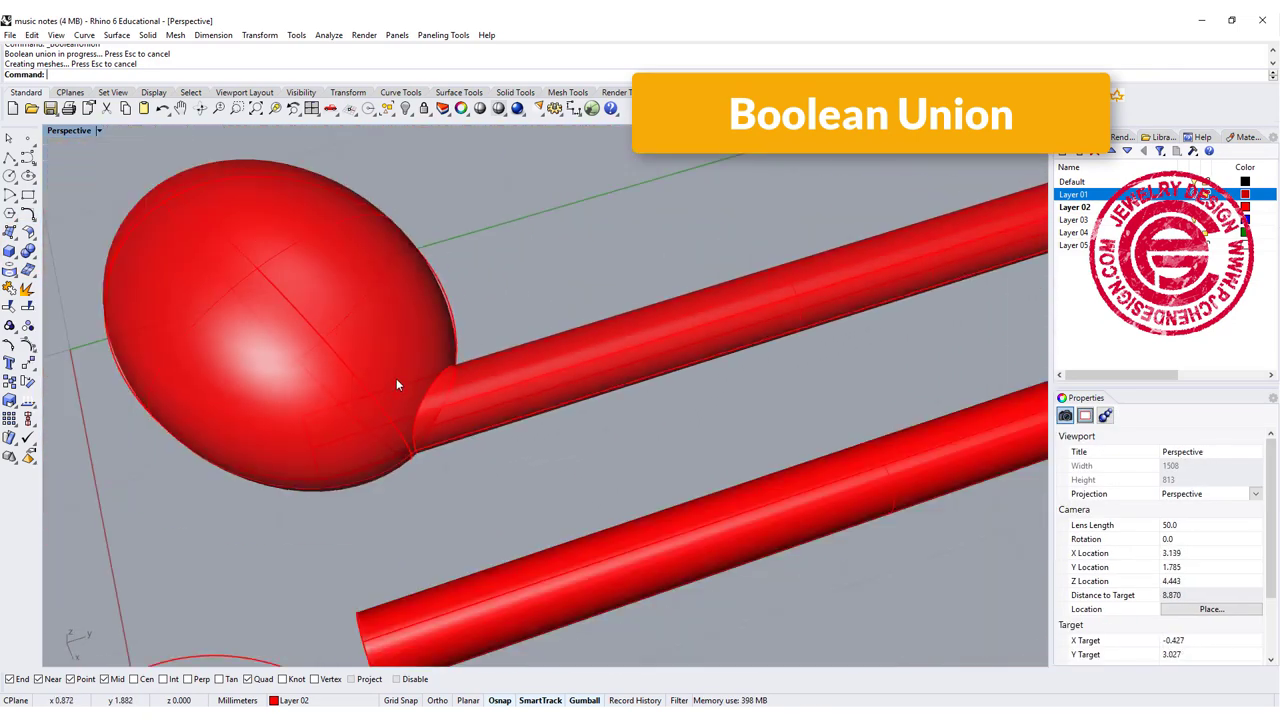
{"action": "left_click", "coordinate": [98, 130]}
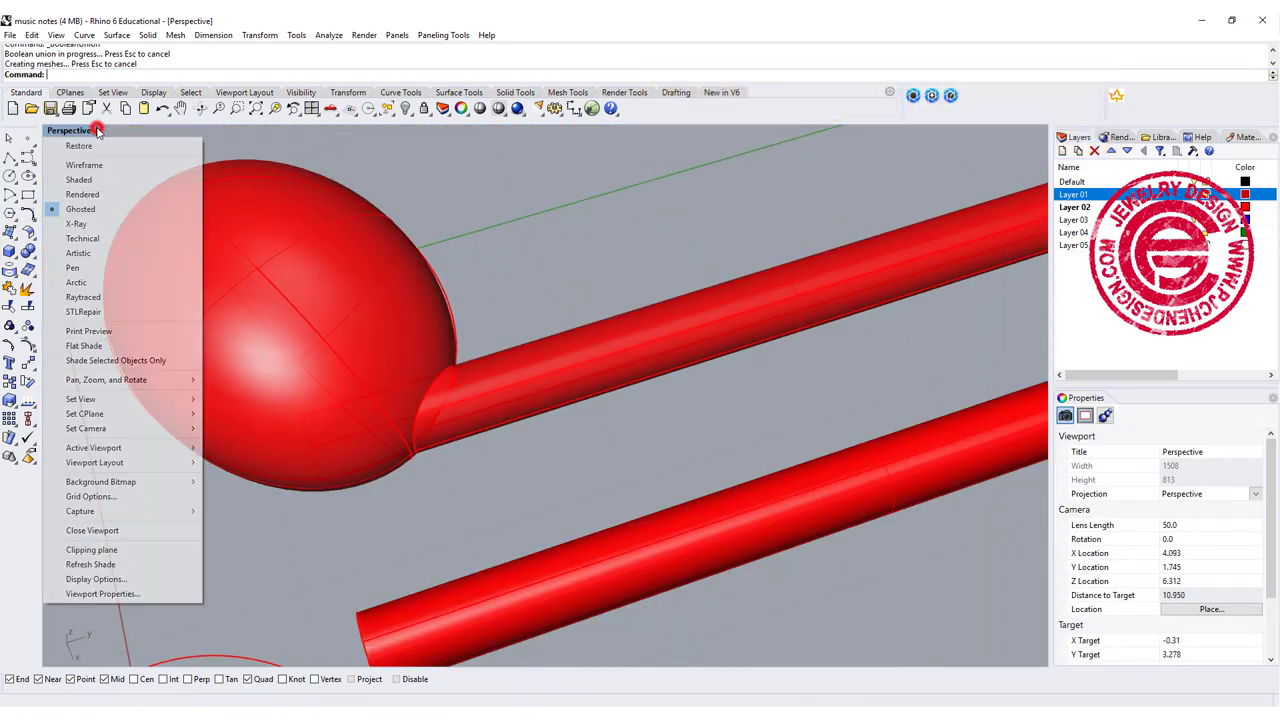
{"action": "left_click", "coordinate": [112, 193]}
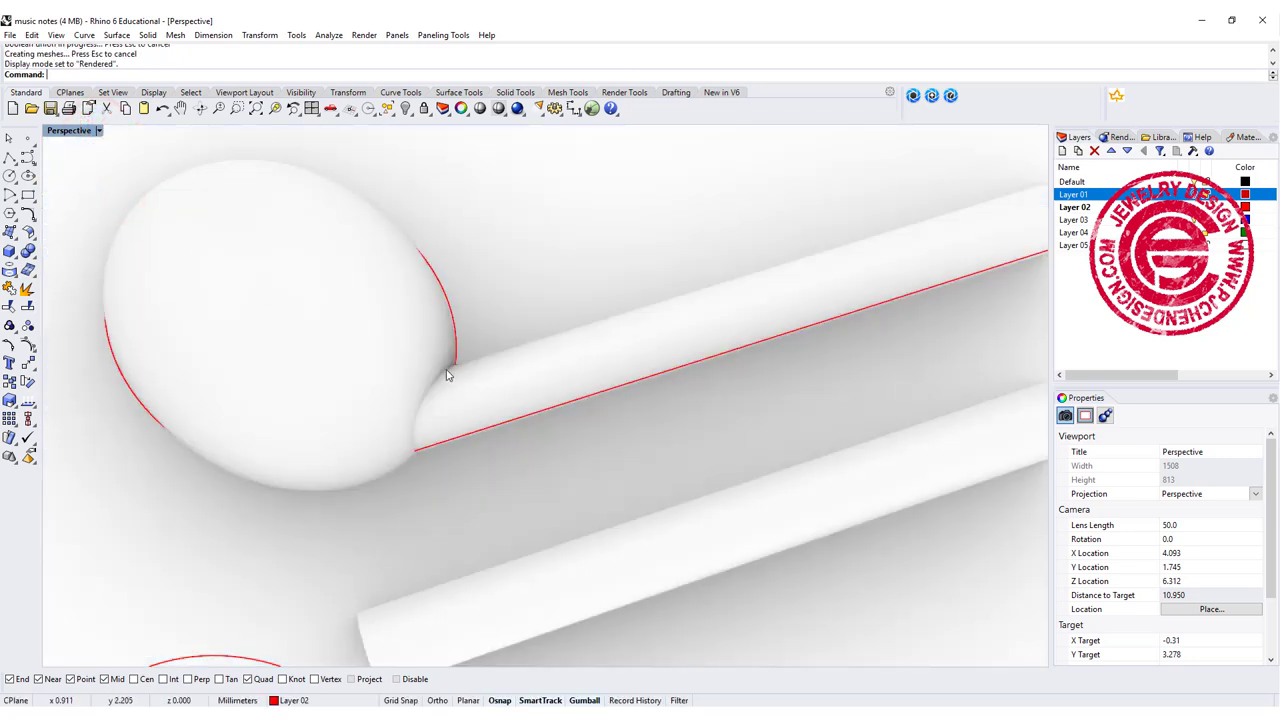
{"action": "left_click", "coordinate": [98, 131]}
{"action": "left_click", "coordinate": [106, 207]}
Step: Fillet the edge where the stem meets the note head with a 0.2 mm radius
{"action": "left_click", "coordinate": [27, 252]}
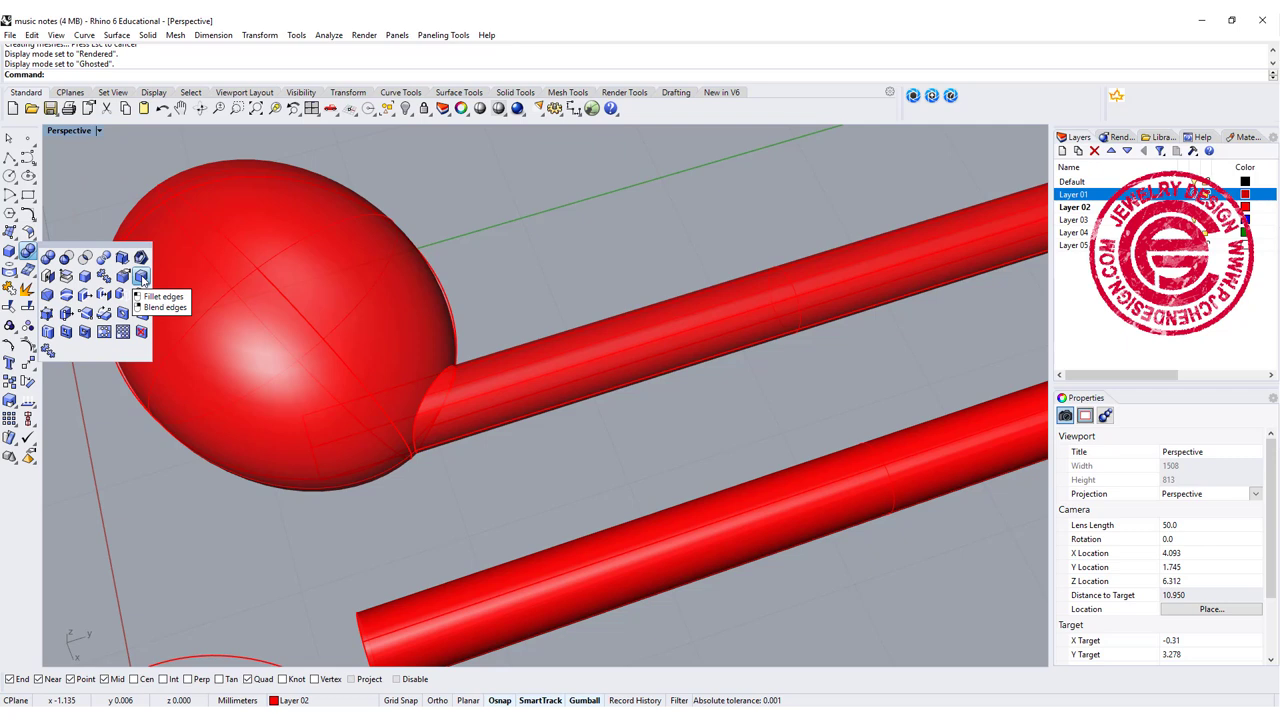
{"action": "left_click", "coordinate": [141, 276]}
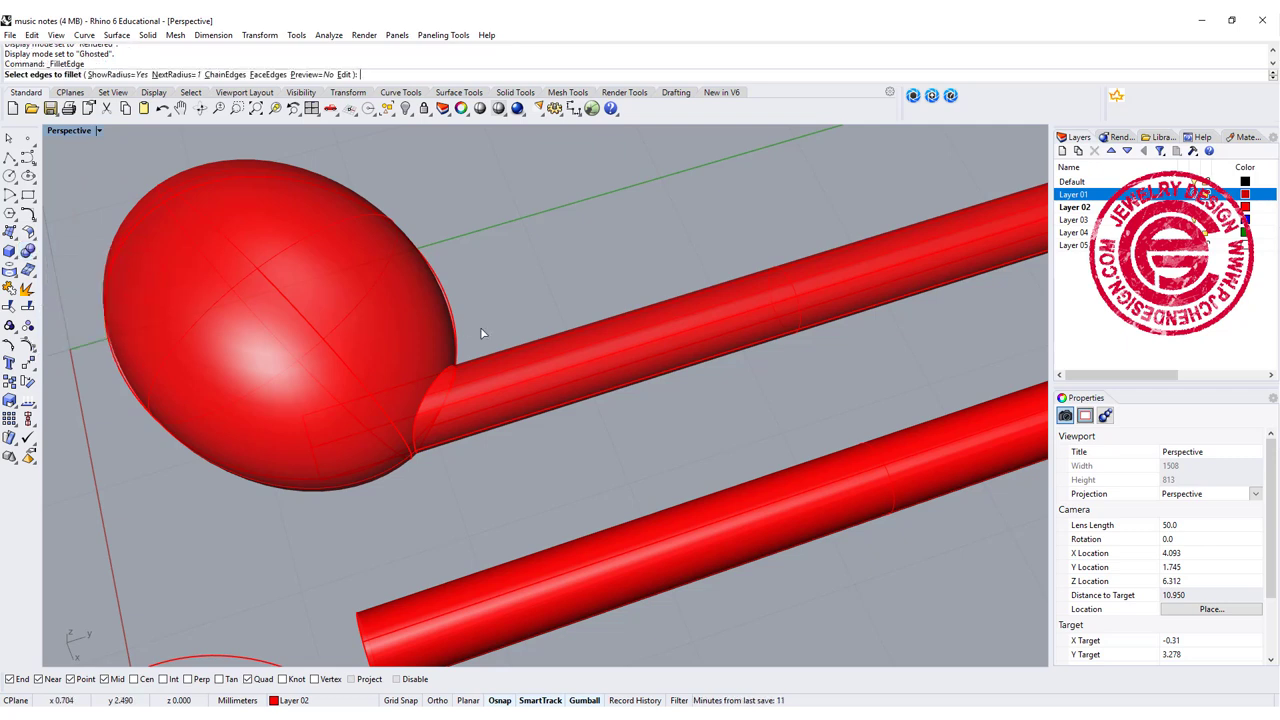
{"action": "type", "text": "0.2"}
{"action": "key", "text": "Return"}
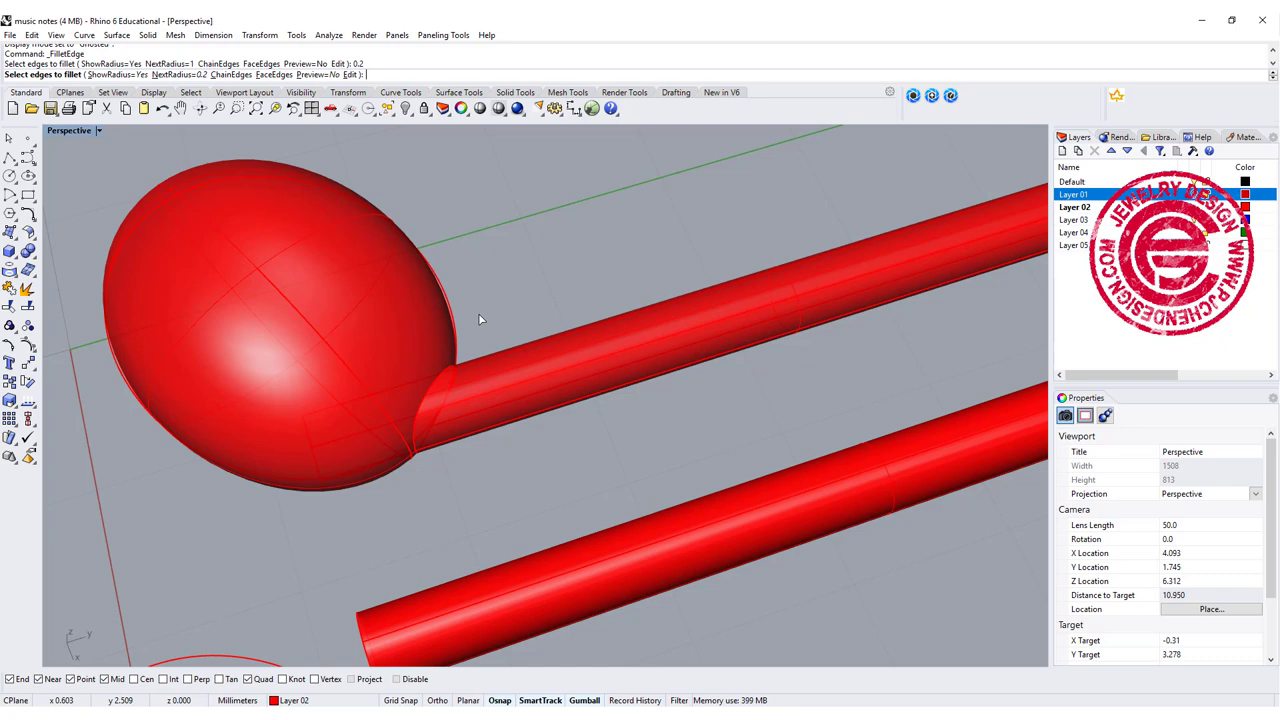
{"action": "left_click", "coordinate": [440, 377]}
{"action": "key", "text": "Return"}
{"action": "key", "text": "Return"}
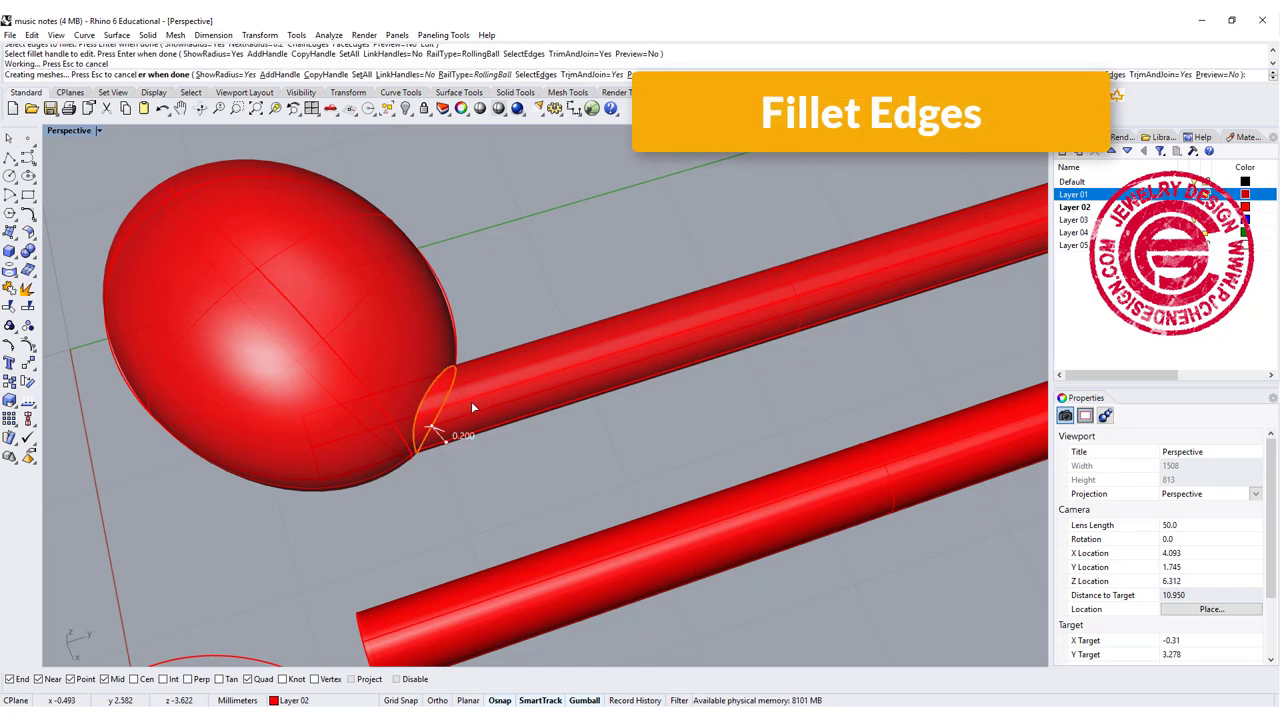
Step: Examine the filleted joint between the head and stem in Rendered display
{"action": "right_click_drag", "start_coordinate": [517, 400], "coordinate": [155, 190]}
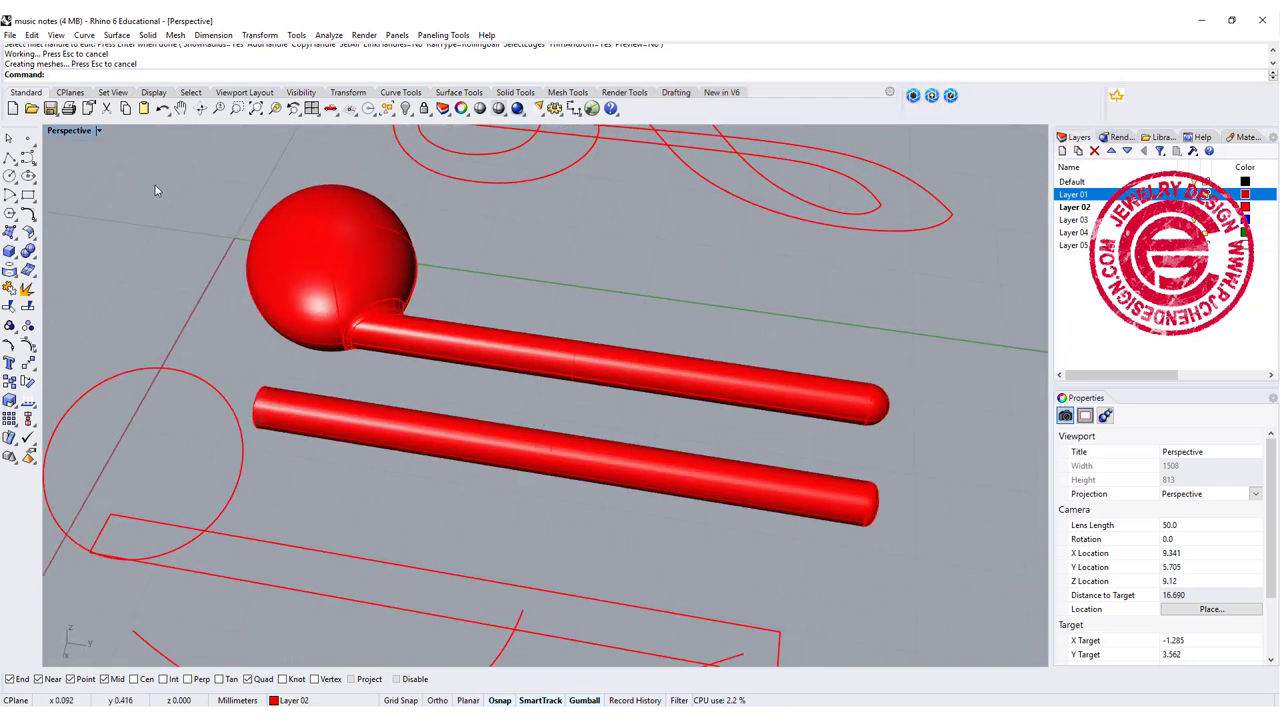
{"action": "left_click", "coordinate": [97, 131]}
{"action": "left_click", "coordinate": [95, 199]}
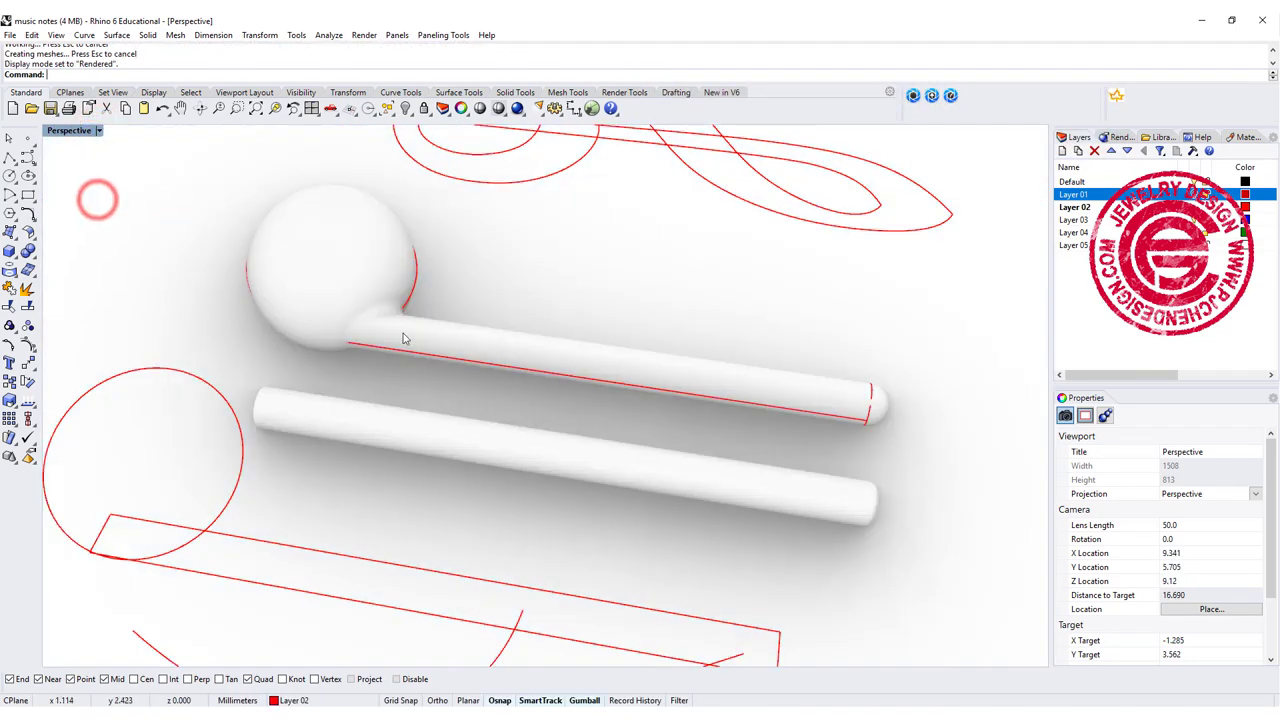
{"action": "scroll", "coordinate": [540, 340], "scroll_direction": "up", "scroll_amount": 5}
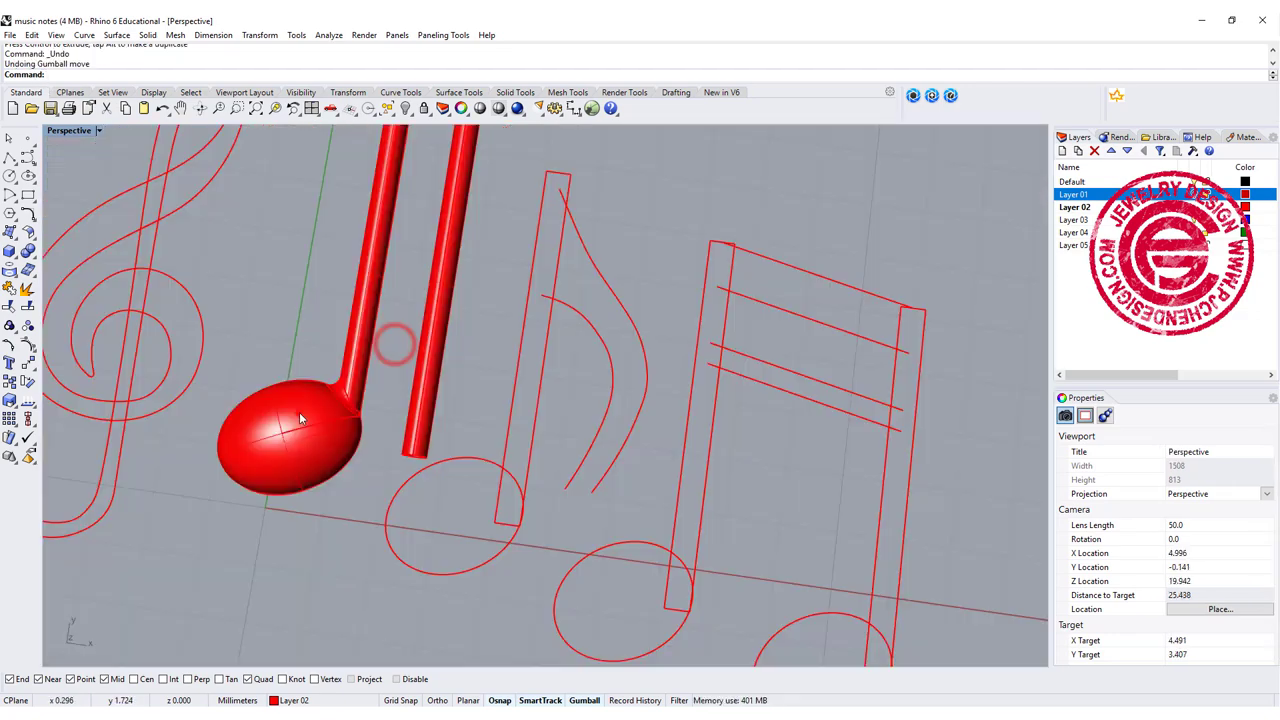
Step: Copy the finished quarter note solid onto the neighbouring eighth note's head and stem outline
{"action": "left_click", "coordinate": [299, 417]}
{"action": "mouse_move", "coordinate": [357, 258]}
{"action": "left_mouse_down"}
{"action": "mouse_move", "coordinate": [535, 343]}
{"action": "mouse_move", "coordinate": [520, 337]}
{"action": "left_mouse_up"}
{"action": "key", "text": "alt"}
{"action": "left_click", "coordinate": [637, 275]}
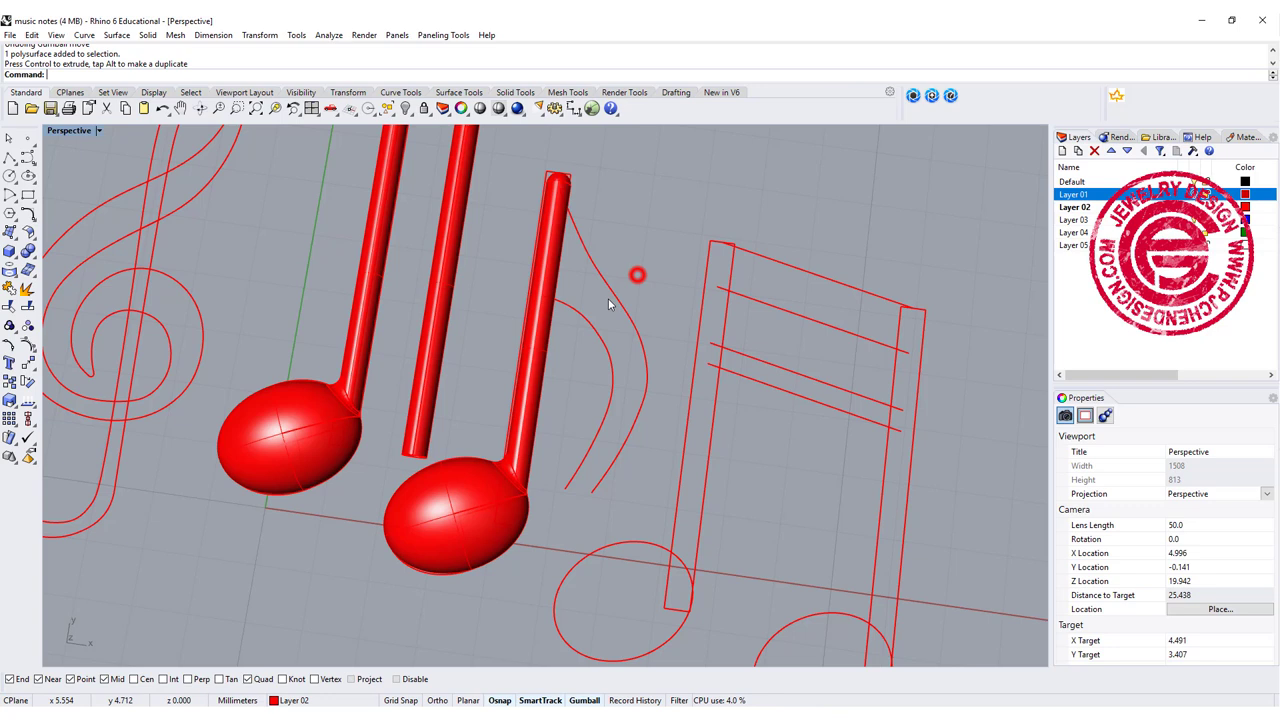
Step: Draw an ellipse by diameter across the free ends of the two flag curves, about 0.47 mm wide and 0.145 mm in half-height
{"action": "left_click", "coordinate": [587, 320]}
{"action": "left_click", "coordinate": [587, 250]}
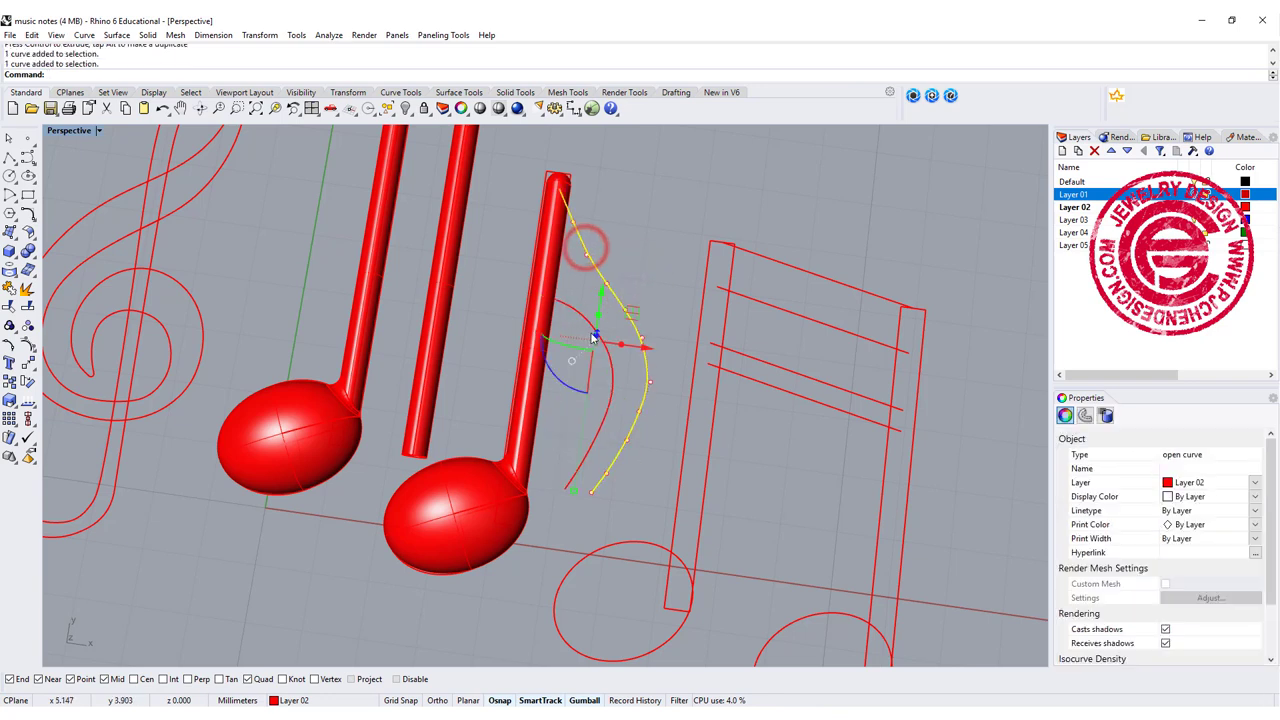
{"action": "left_click", "coordinate": [627, 266]}
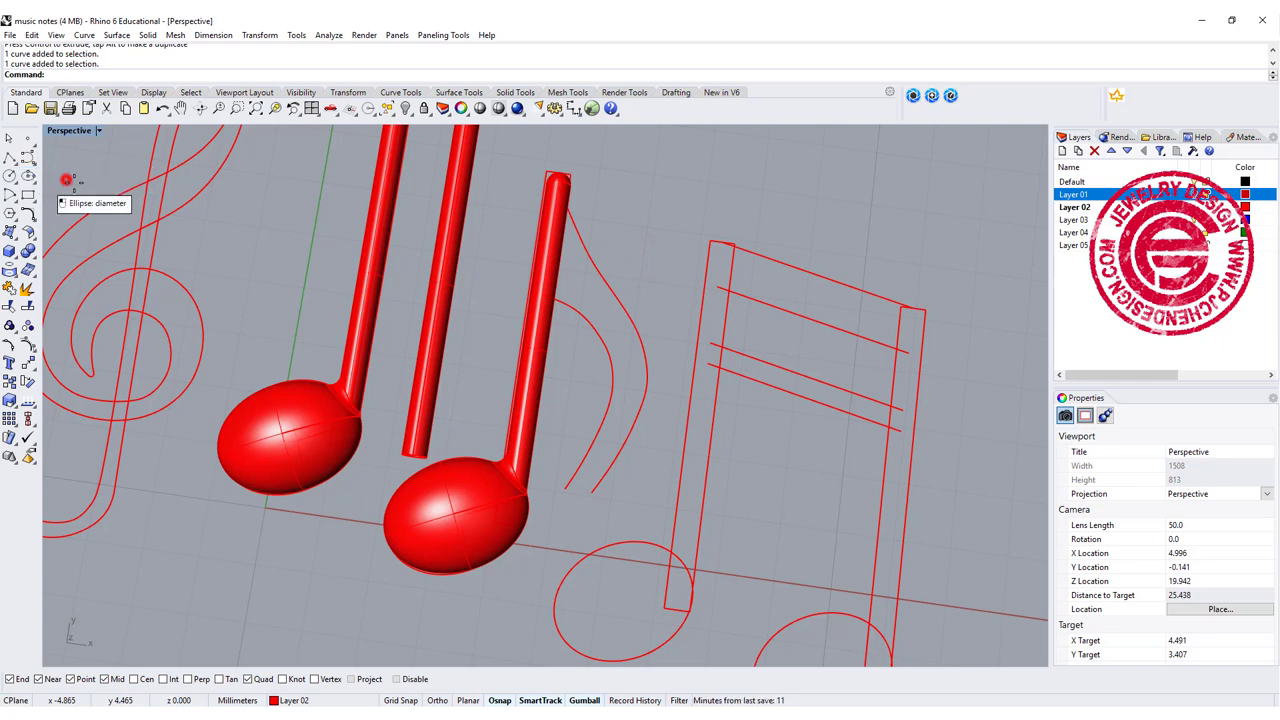
{"action": "left_click", "coordinate": [28, 176]}
{"action": "left_click", "coordinate": [565, 489]}
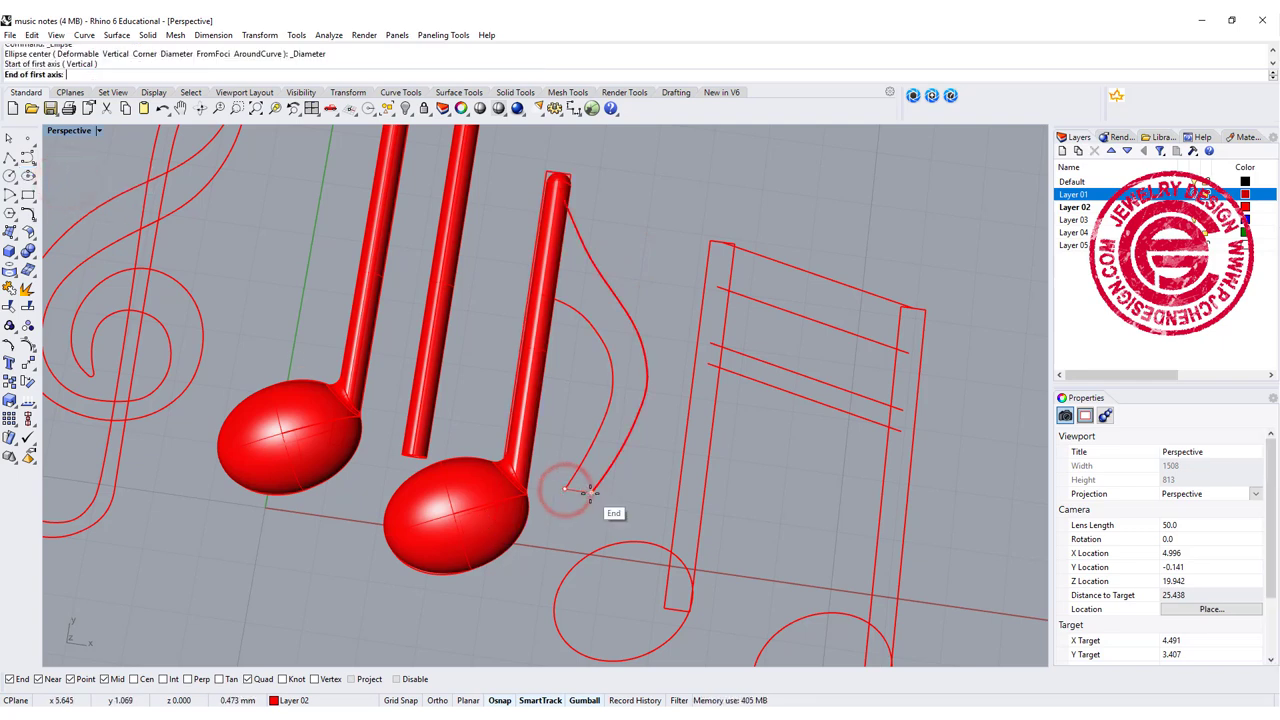
{"action": "left_click", "coordinate": [590, 491]}
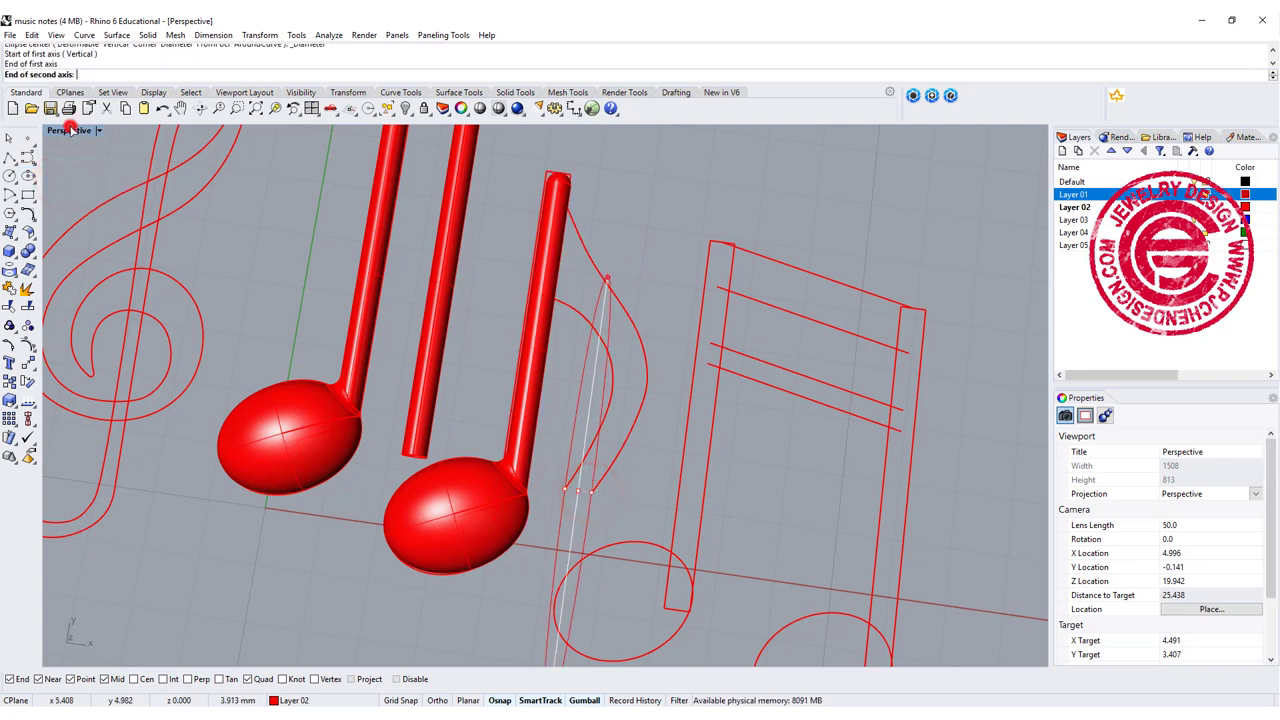
{"action": "double_click", "coordinate": [70, 130]}
{"action": "scroll", "coordinate": [443, 517], "scroll_direction": "up", "scroll_amount": 3}
{"action": "right_click_drag", "start_coordinate": [443, 517], "coordinate": [287, 517]}
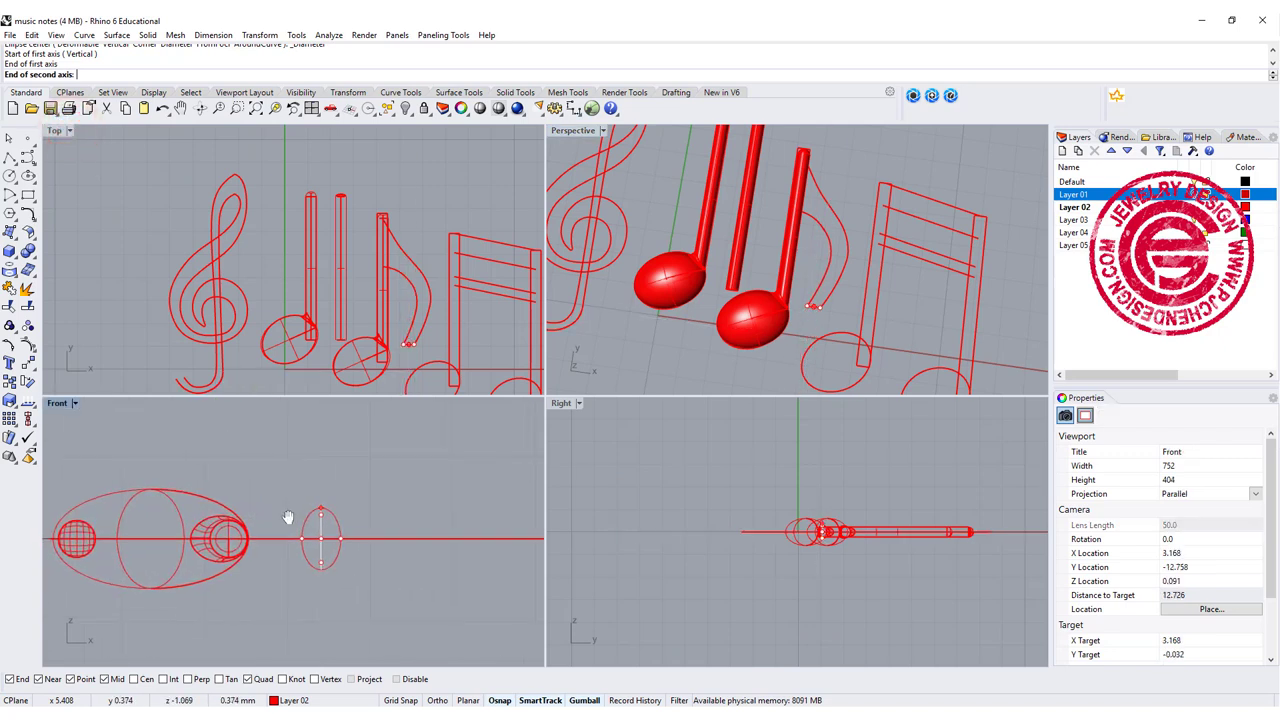
{"action": "scroll", "coordinate": [287, 517], "scroll_direction": "up", "scroll_amount": 1}
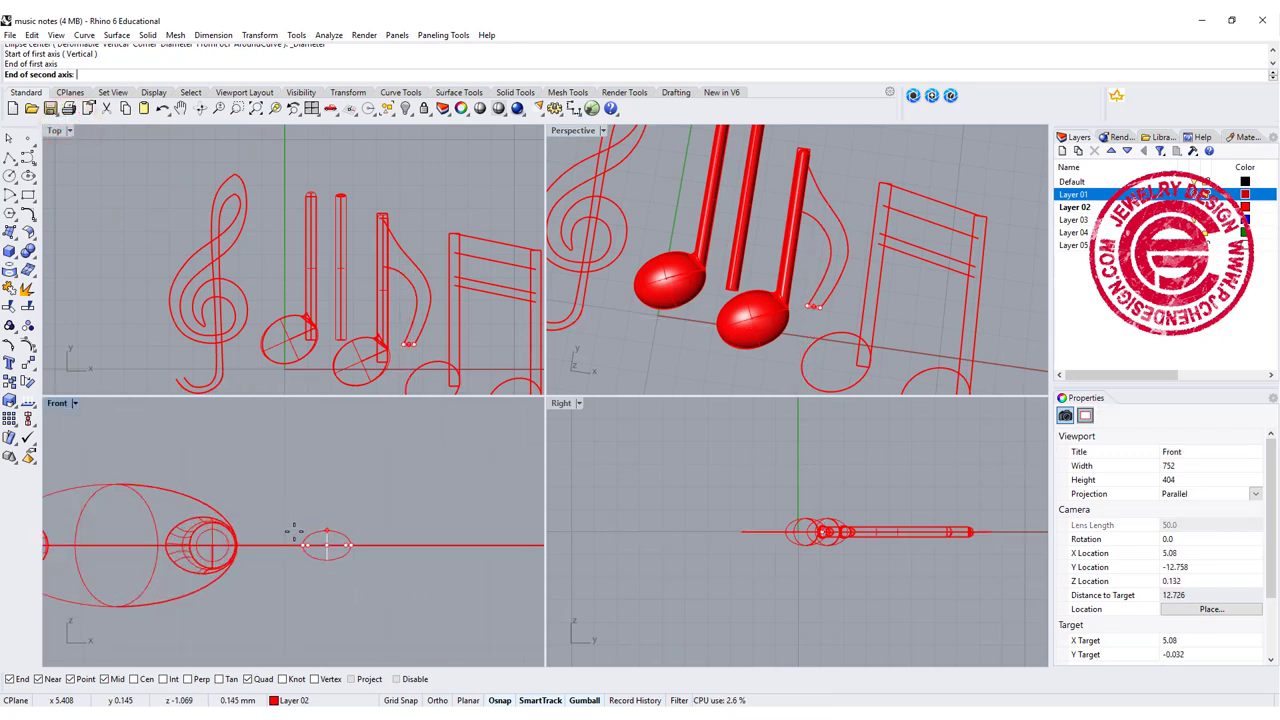
{"action": "left_click", "coordinate": [293, 532]}
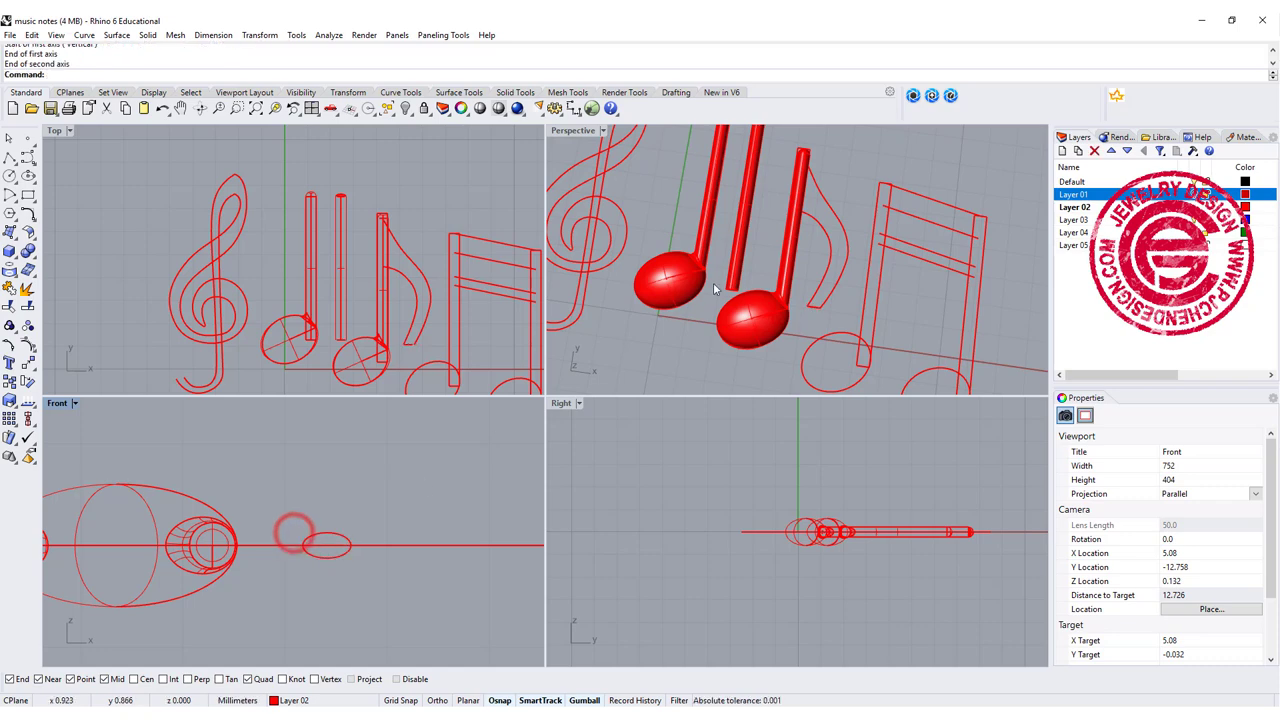
Step: Draw a second ellipse by diameter between the flag curves' ends at the stem, with a vertical half-height of about 0.18 mm
{"action": "right_click_drag", "start_coordinate": [713, 282], "coordinate": [811, 234]}
{"action": "scroll", "coordinate": [748, 243], "scroll_direction": "up", "scroll_amount": 14}
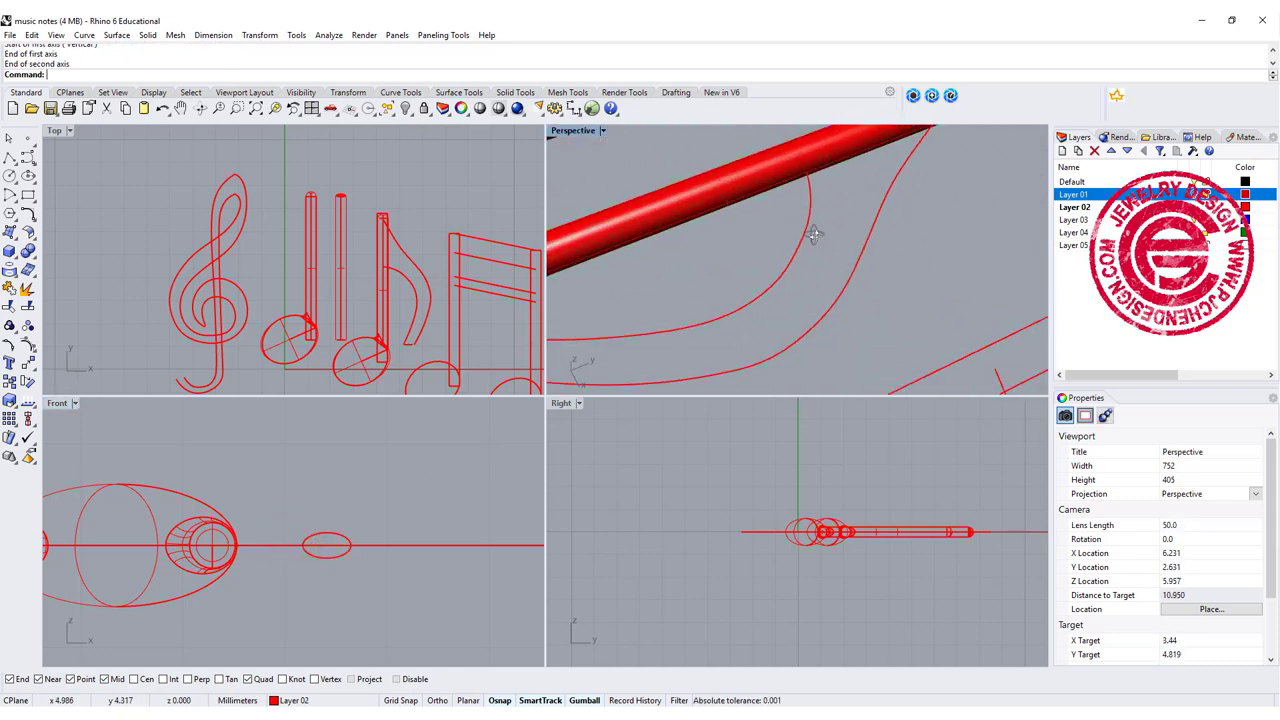
{"action": "scroll", "coordinate": [811, 234], "scroll_direction": "down", "scroll_amount": 6}
{"action": "right_click_drag", "start_coordinate": [877, 263], "coordinate": [794, 284], "text": "shift"}
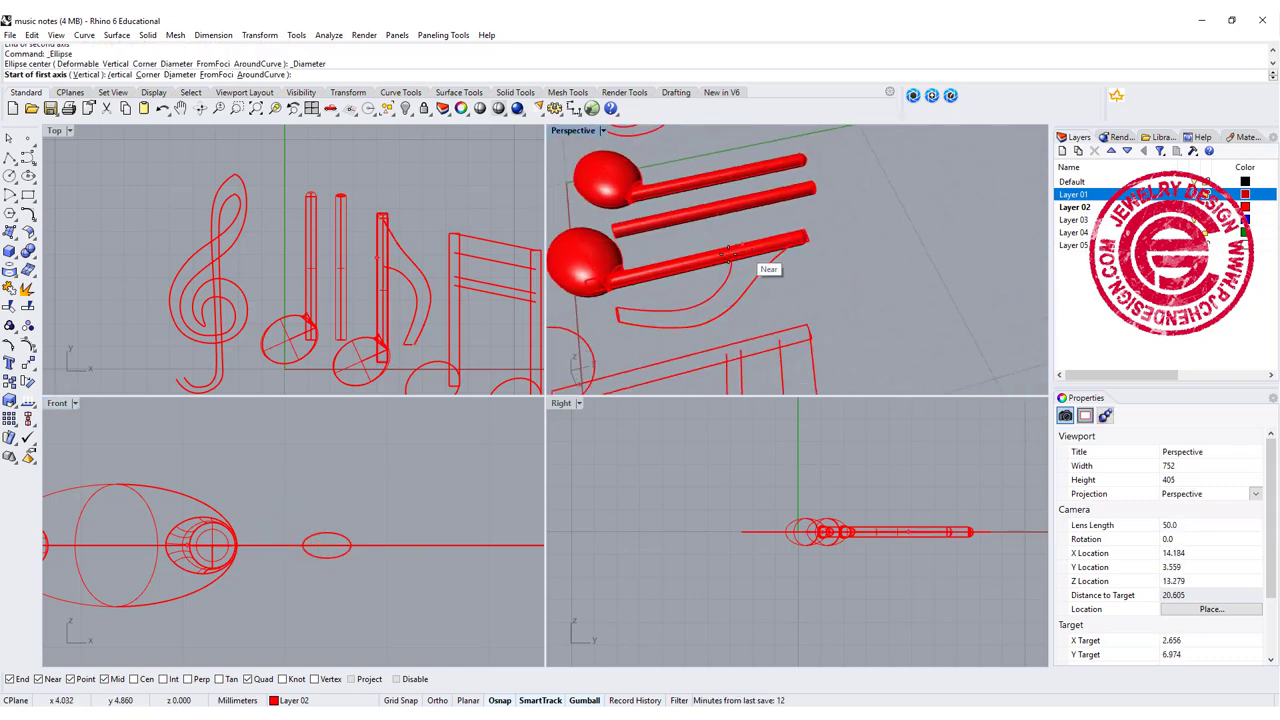
{"action": "left_click", "coordinate": [731, 253]}
{"action": "left_click", "coordinate": [797, 237]}
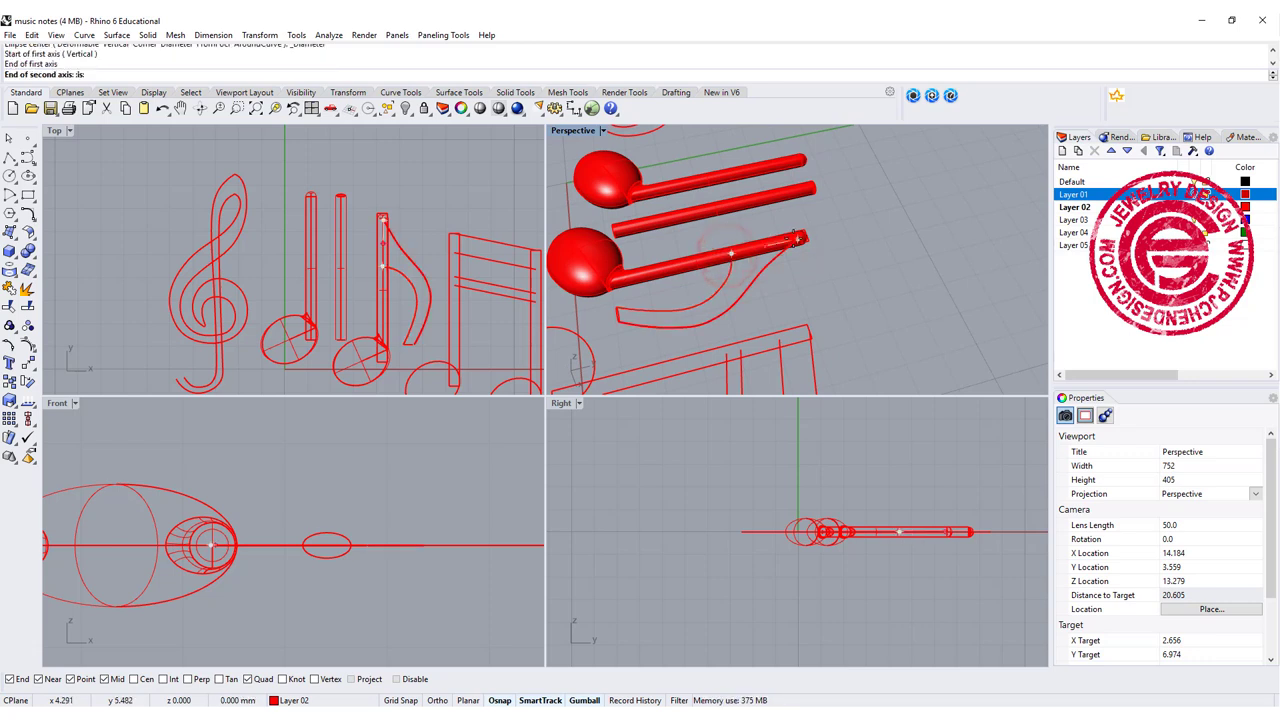
{"action": "scroll", "coordinate": [922, 538], "scroll_direction": "up", "scroll_amount": 5}
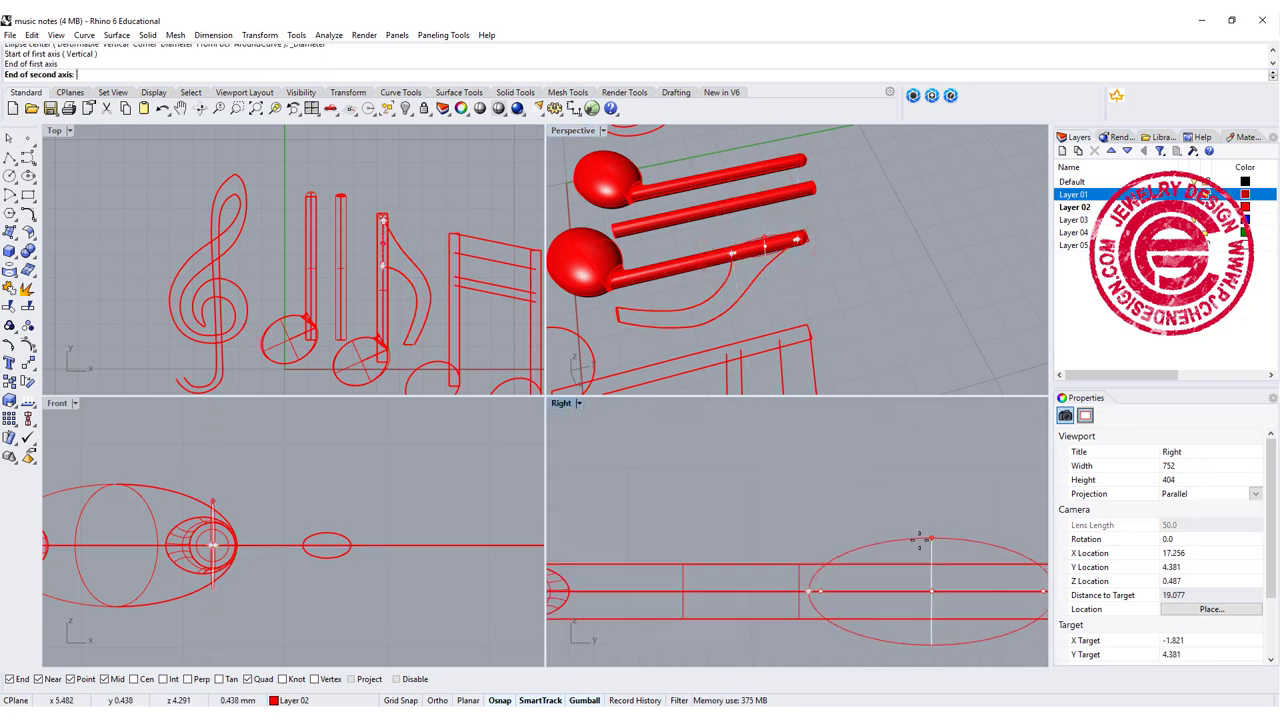
{"action": "scroll", "coordinate": [918, 574], "scroll_direction": "up", "scroll_amount": 3}
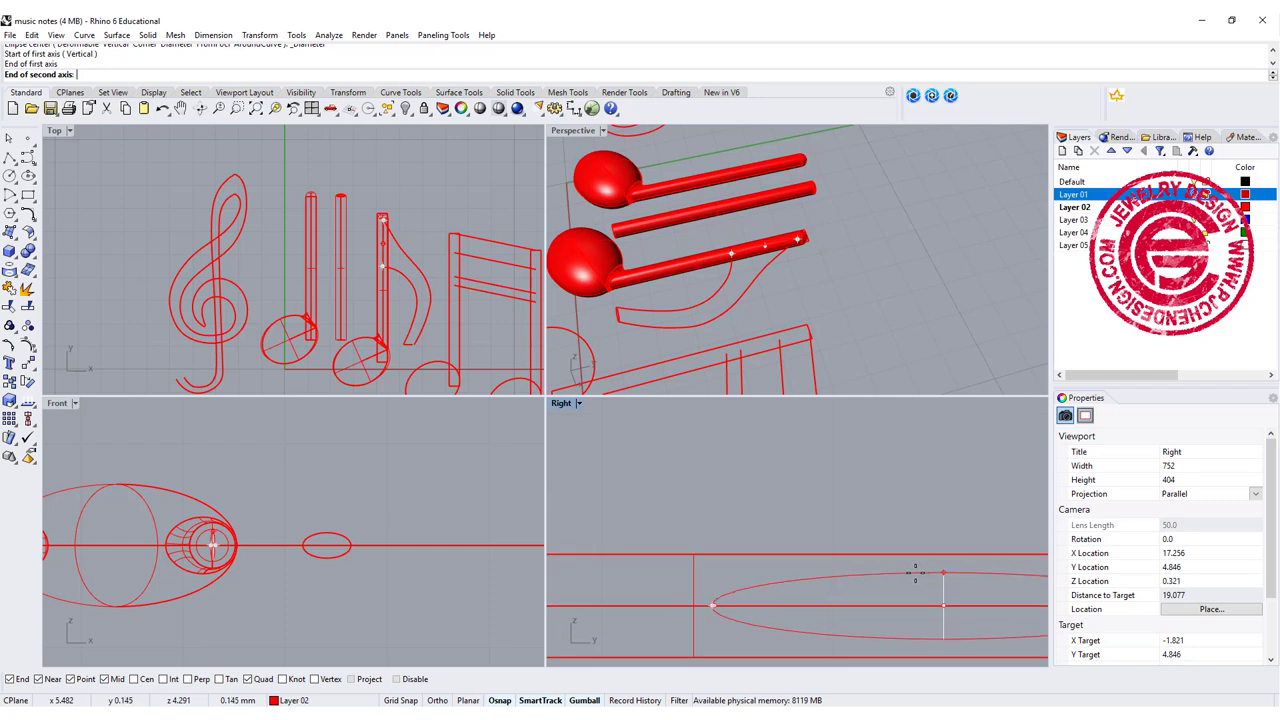
{"action": "left_click", "coordinate": [915, 566]}
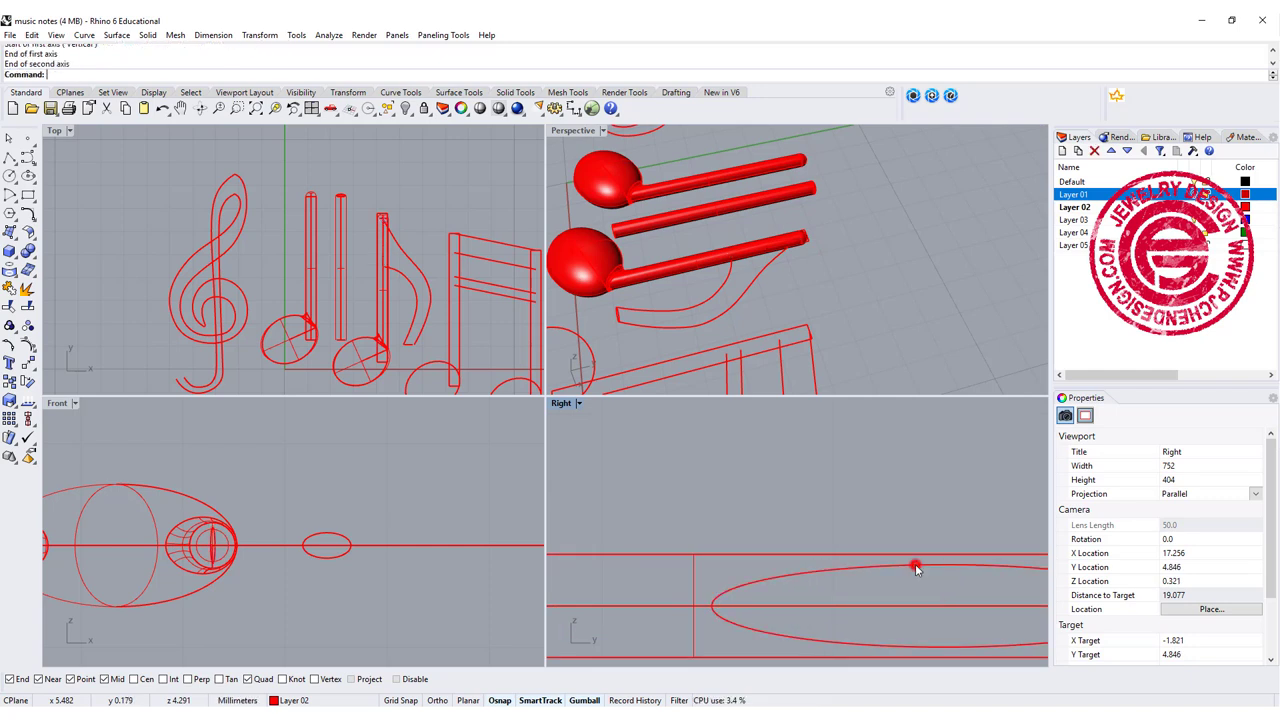
Step: Hide the eighth note's head and stem solid so the ellipse at the stem is exposed
{"action": "double_click", "coordinate": [575, 130]}
{"action": "left_click", "coordinate": [483, 366]}
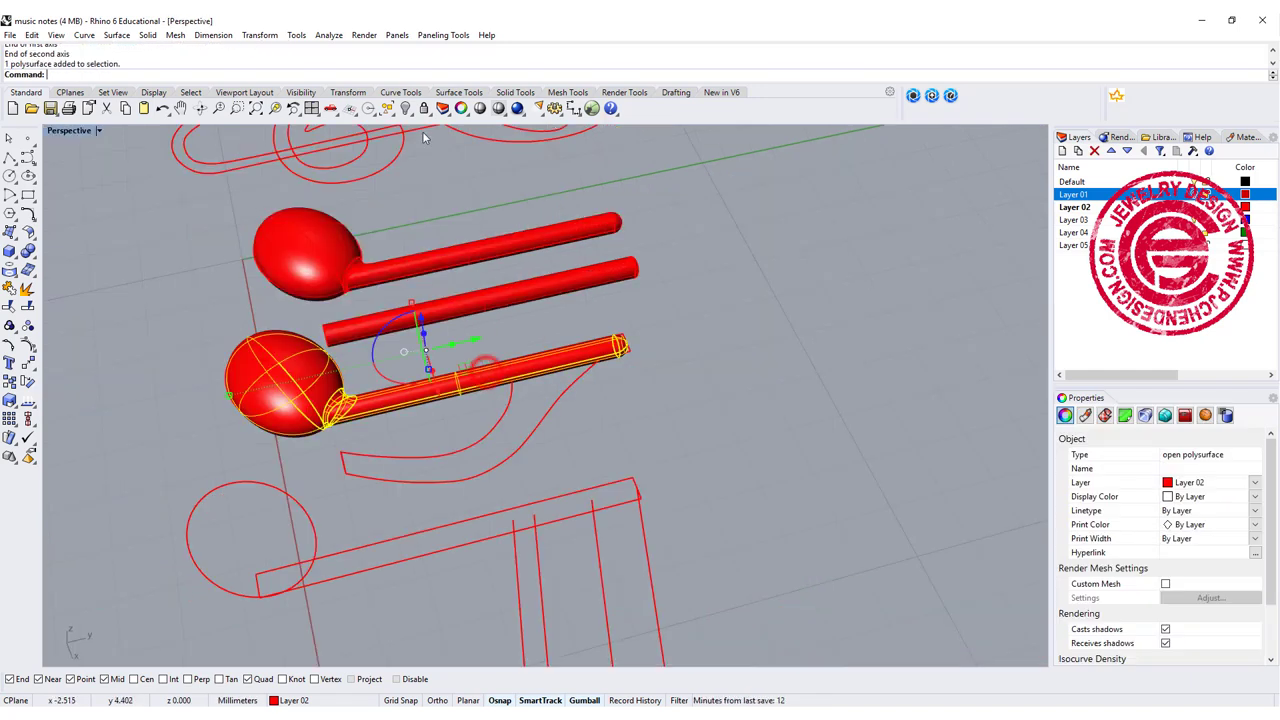
{"action": "left_click", "coordinate": [406, 110]}
{"action": "right_click_drag", "start_coordinate": [536, 388], "coordinate": [516, 350]}
{"action": "scroll", "coordinate": [523, 323], "scroll_direction": "up", "scroll_amount": 4}
Step: Create the flag surface with Sweep 2 Rails, using the two flag curves as rails and both ellipses as cross sections
{"action": "left_click", "coordinate": [150, 35]}
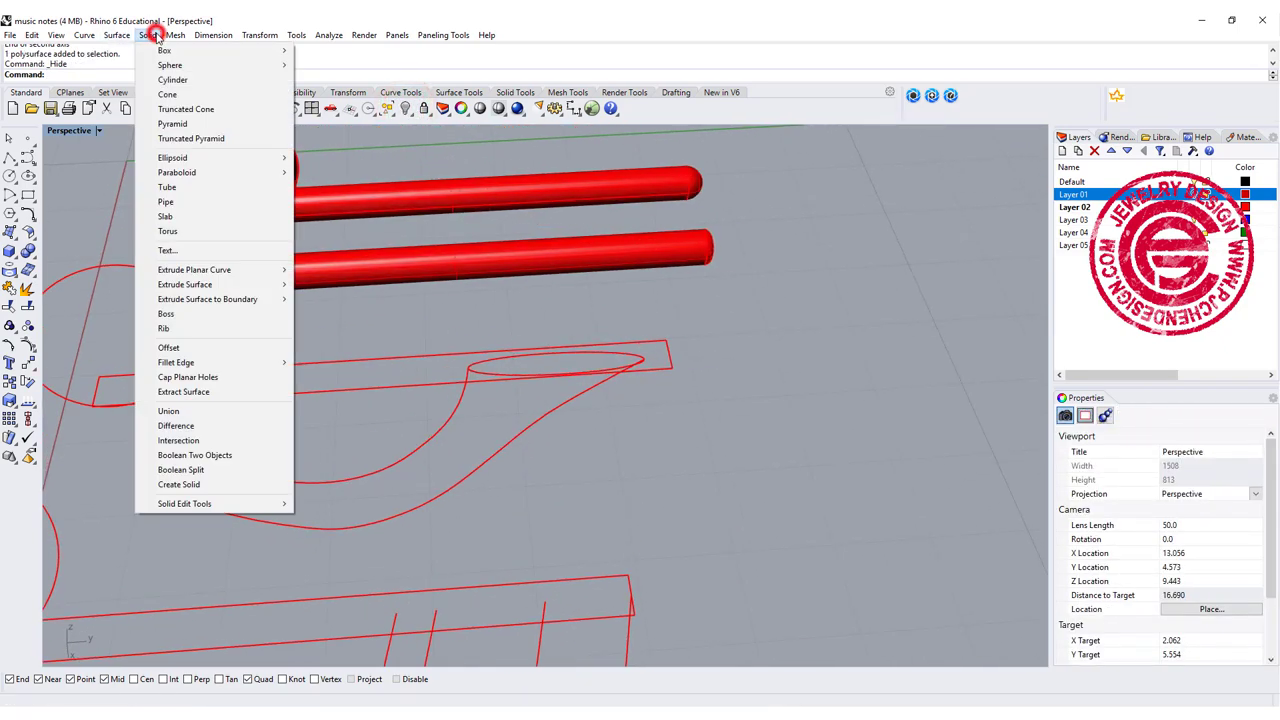
{"action": "mouse_move", "coordinate": [117, 35]}
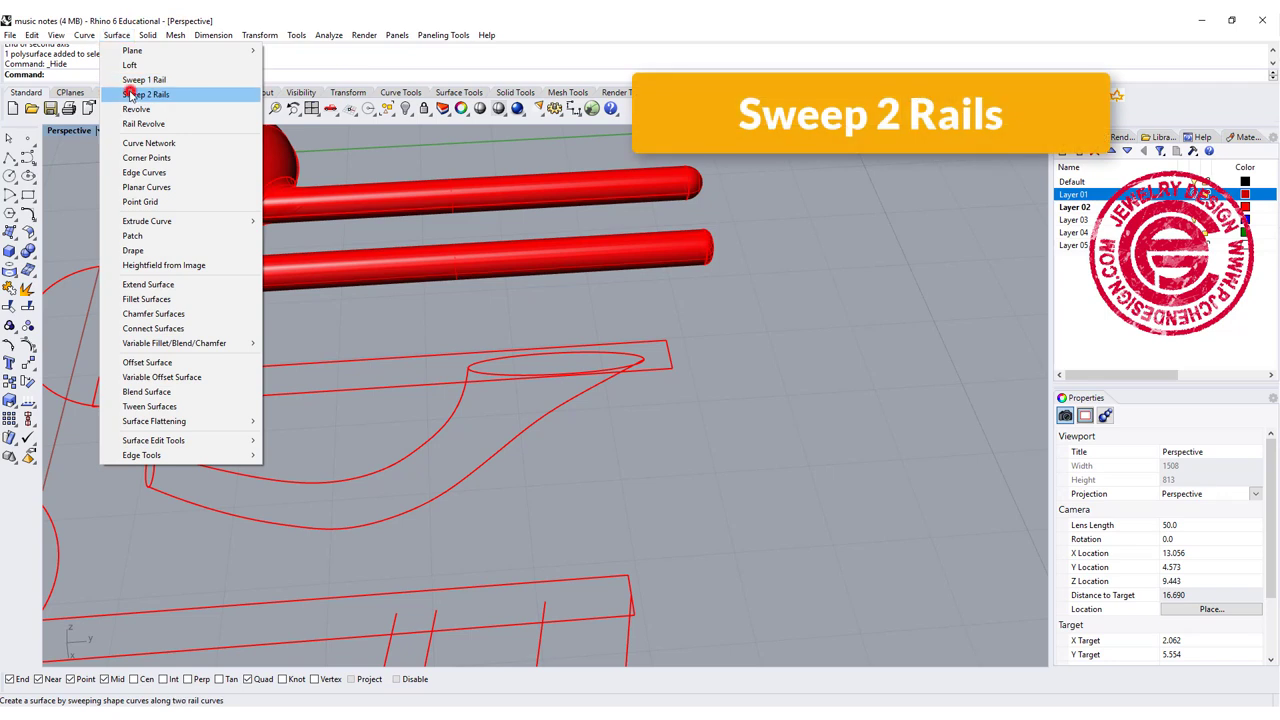
{"action": "left_click", "coordinate": [130, 84]}
{"action": "left_click", "coordinate": [445, 431]}
{"action": "left_click", "coordinate": [484, 466]}
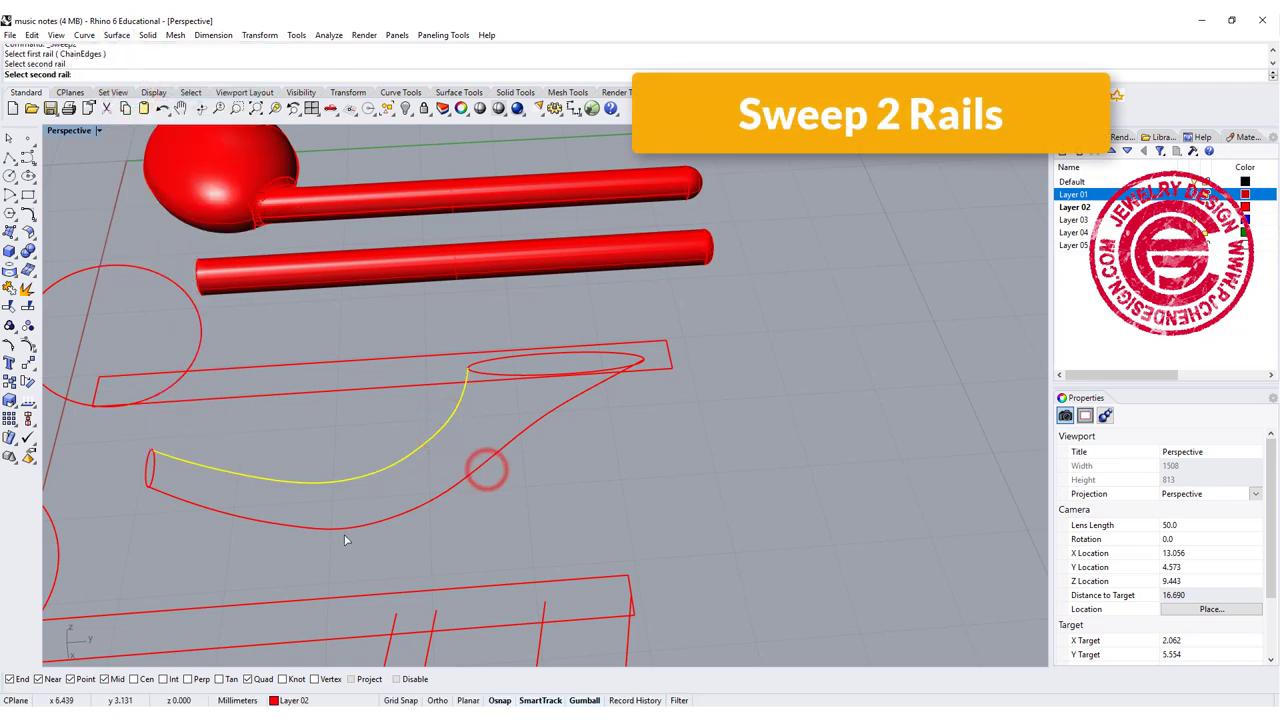
{"action": "left_click", "coordinate": [345, 528]}
{"action": "left_click", "coordinate": [153, 470]}
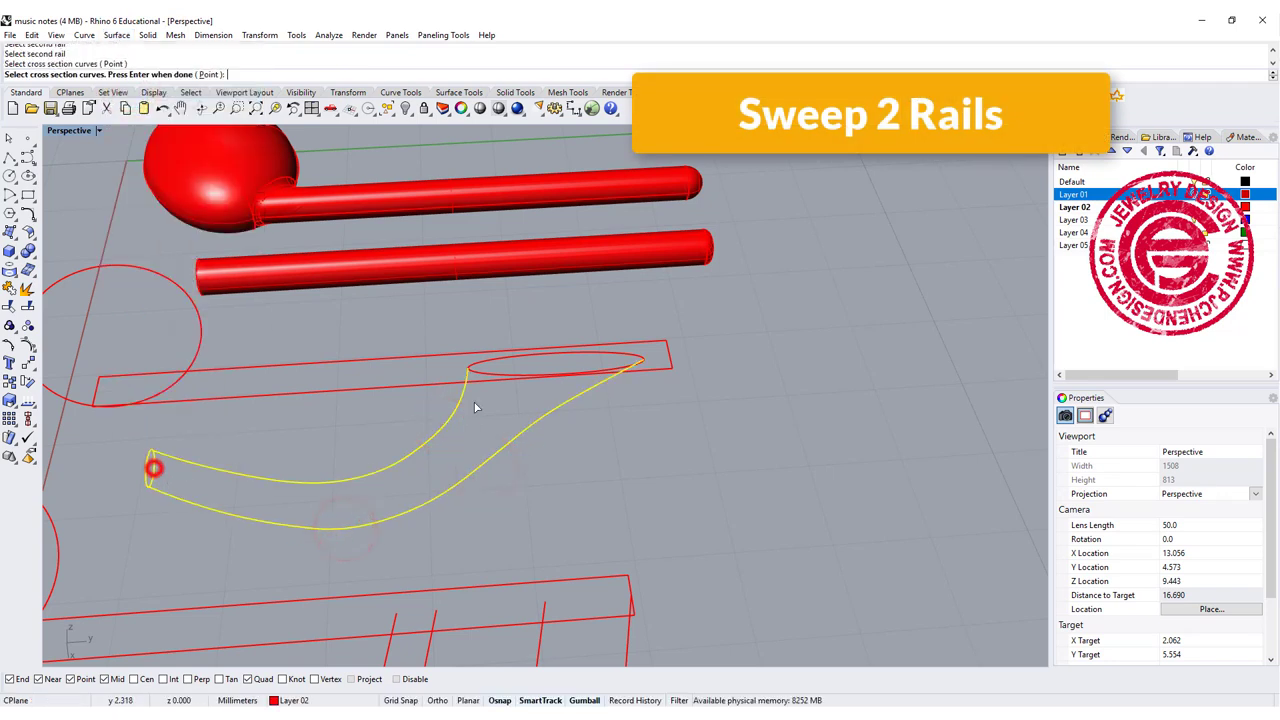
{"action": "left_click", "coordinate": [598, 354]}
{"action": "key", "text": "Return"}
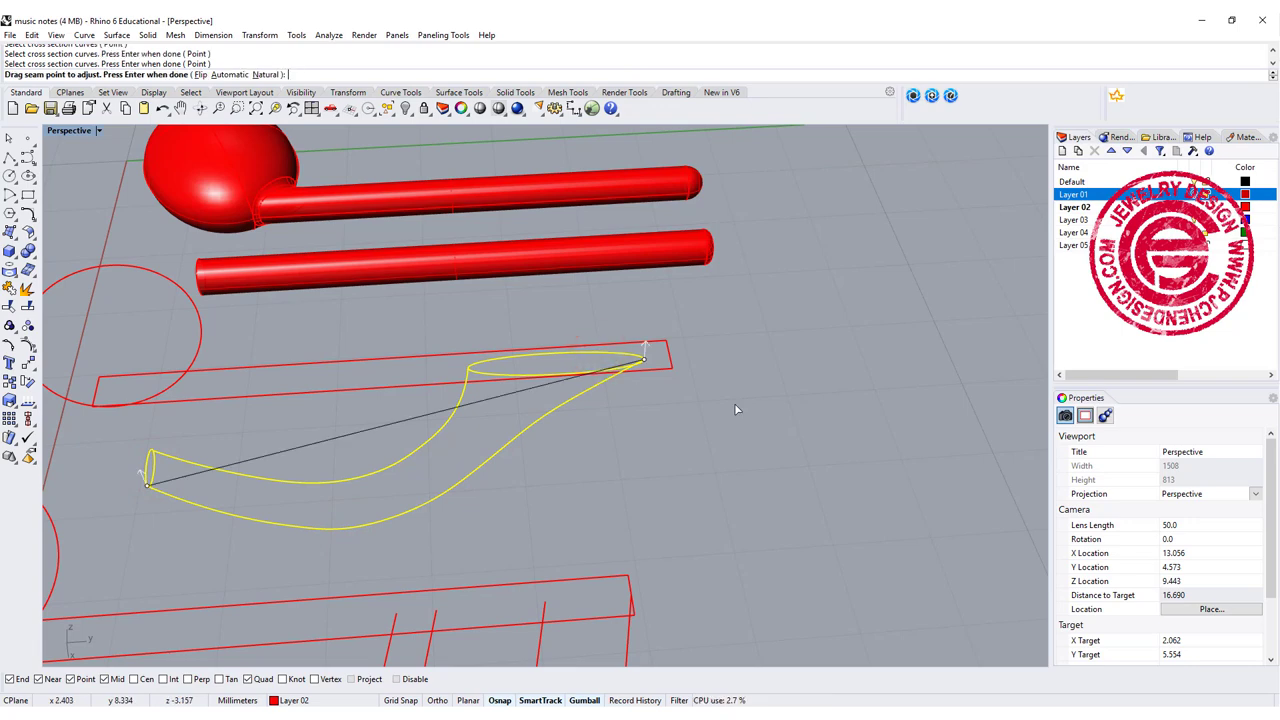
{"action": "key", "text": "Return"}
{"action": "left_click", "coordinate": [864, 414]}
{"action": "right_click_drag", "start_coordinate": [820, 410], "coordinate": [601, 380]}
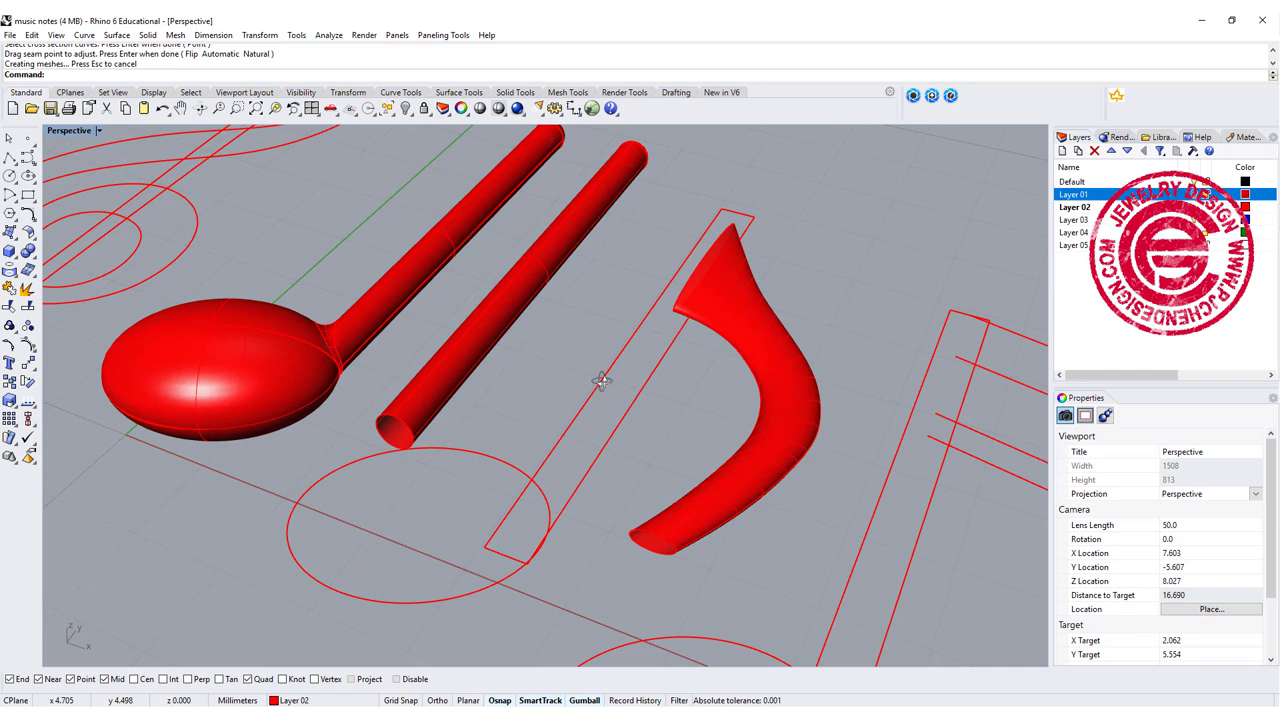
Step: Close the flag's narrow open end with a Patch surface of 10 U and 10 V spans and stiffness 5
{"action": "left_click", "coordinate": [14, 236]}
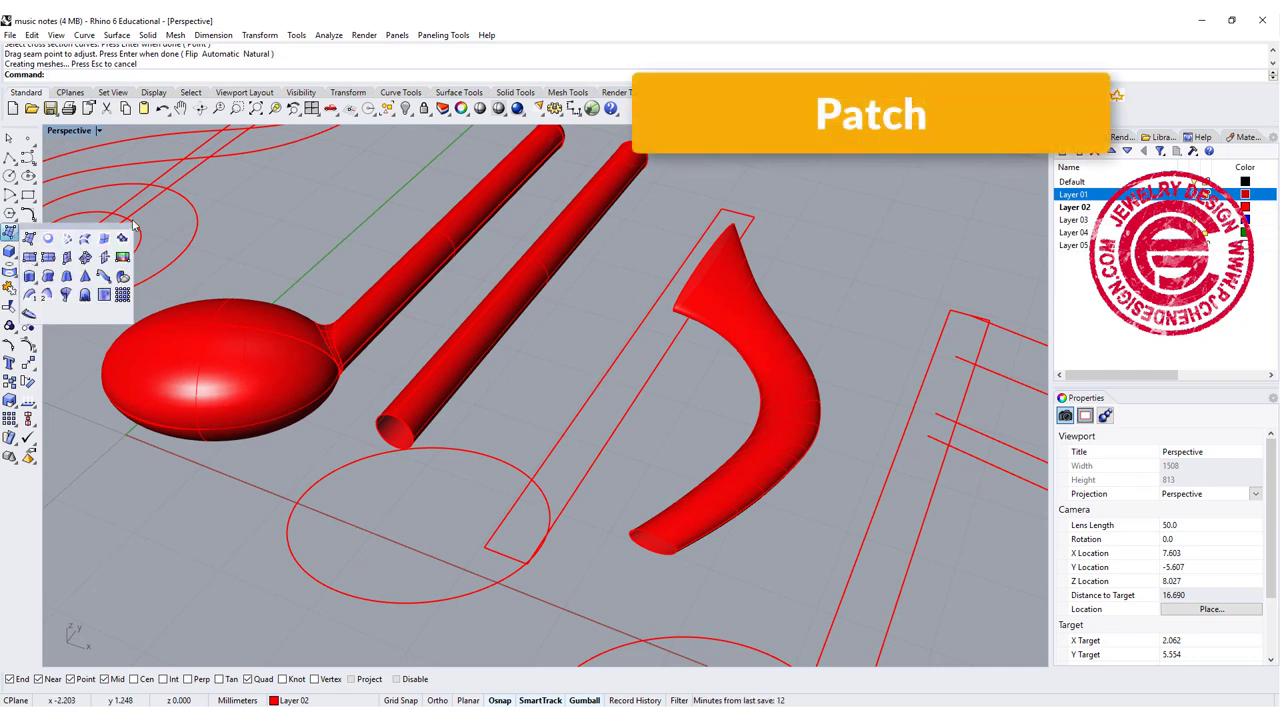
{"action": "left_click", "coordinate": [121, 239]}
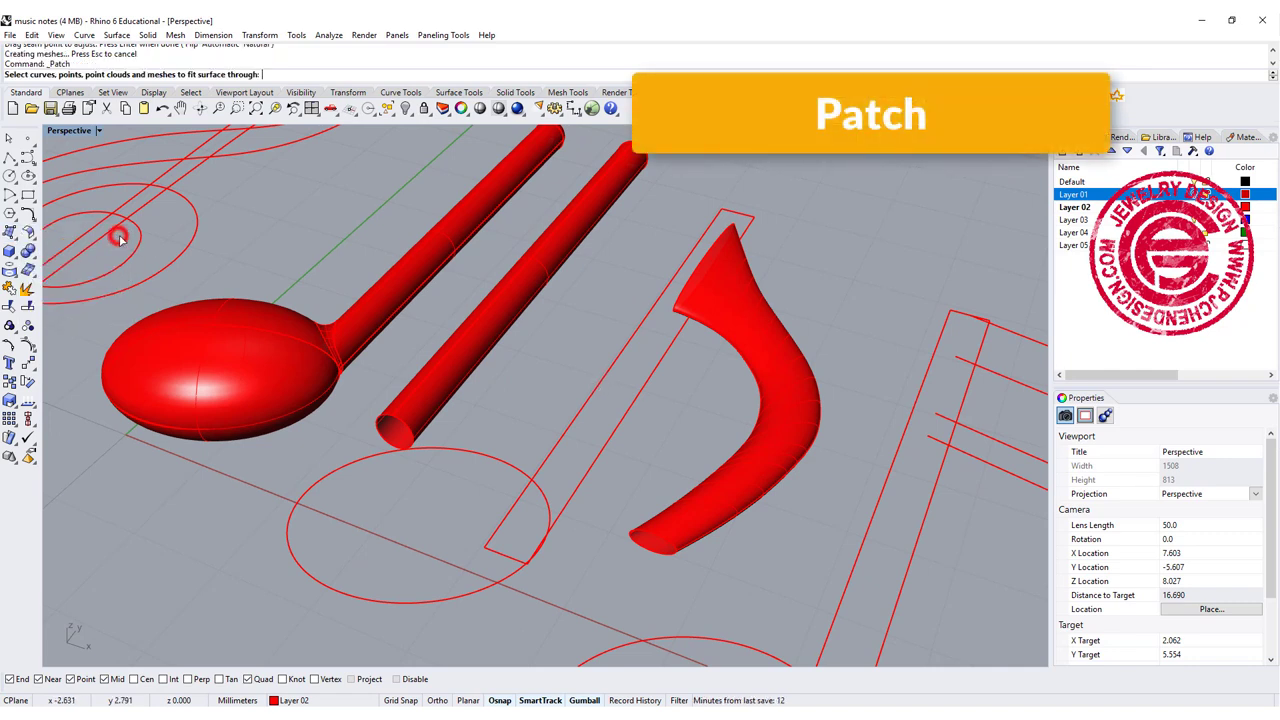
{"action": "left_click", "coordinate": [667, 542]}
{"action": "left_click", "coordinate": [724, 583]}
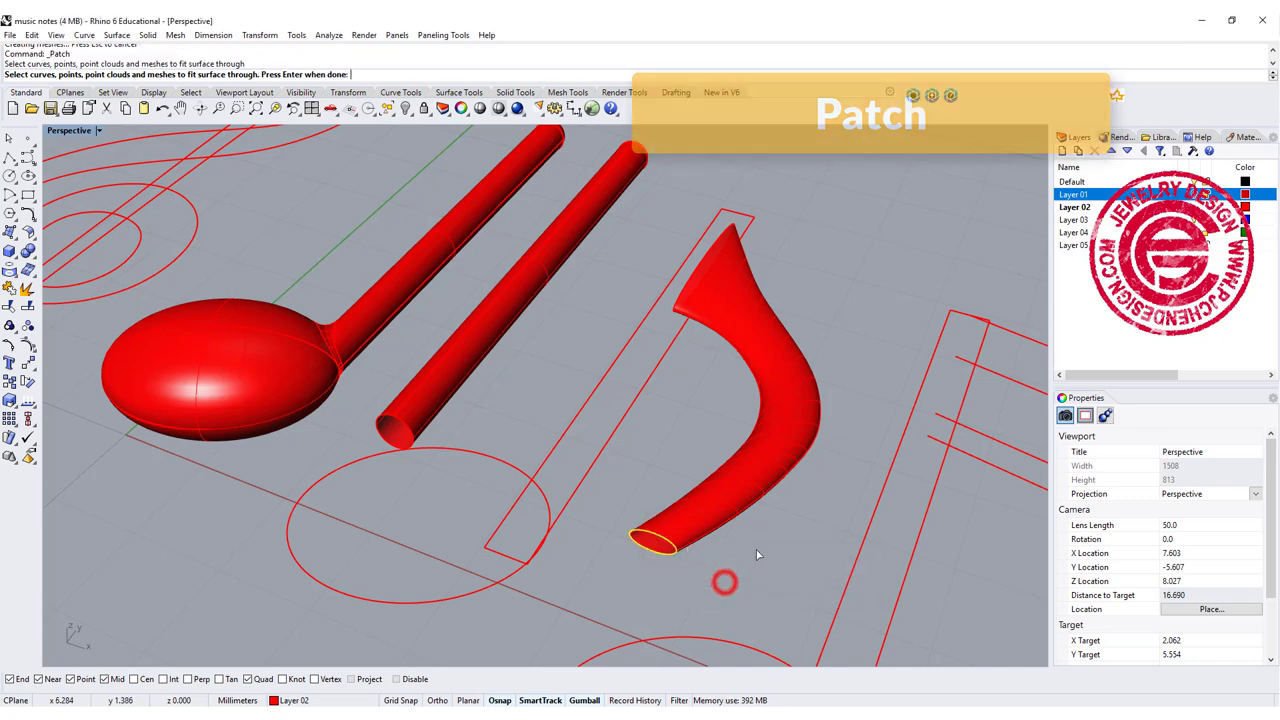
{"action": "key", "text": "Return"}
{"action": "left_click", "coordinate": [757, 420]}
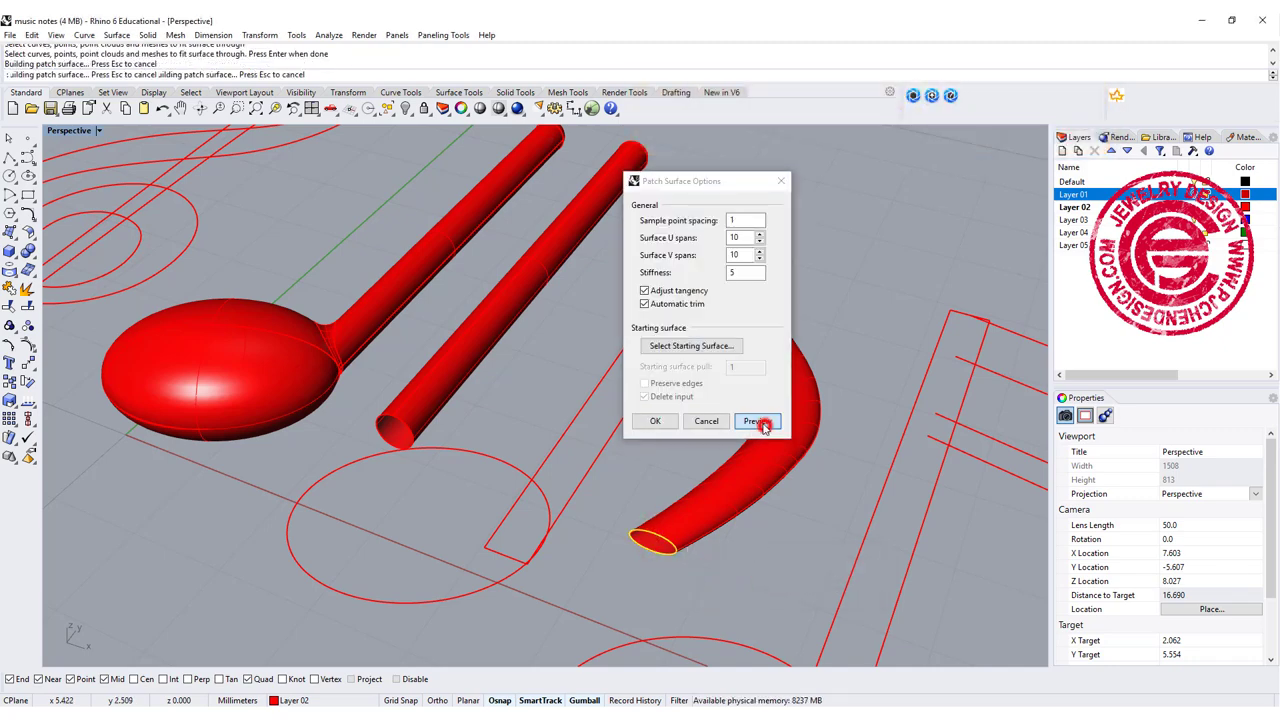
{"action": "left_click", "coordinate": [655, 421]}
{"action": "right_click_drag", "start_coordinate": [651, 450], "coordinate": [736, 578]}
Step: Join the flag's swept surface with the patch at its narrow end
{"action": "left_click", "coordinate": [736, 578]}
{"action": "left_click", "coordinate": [745, 597]}
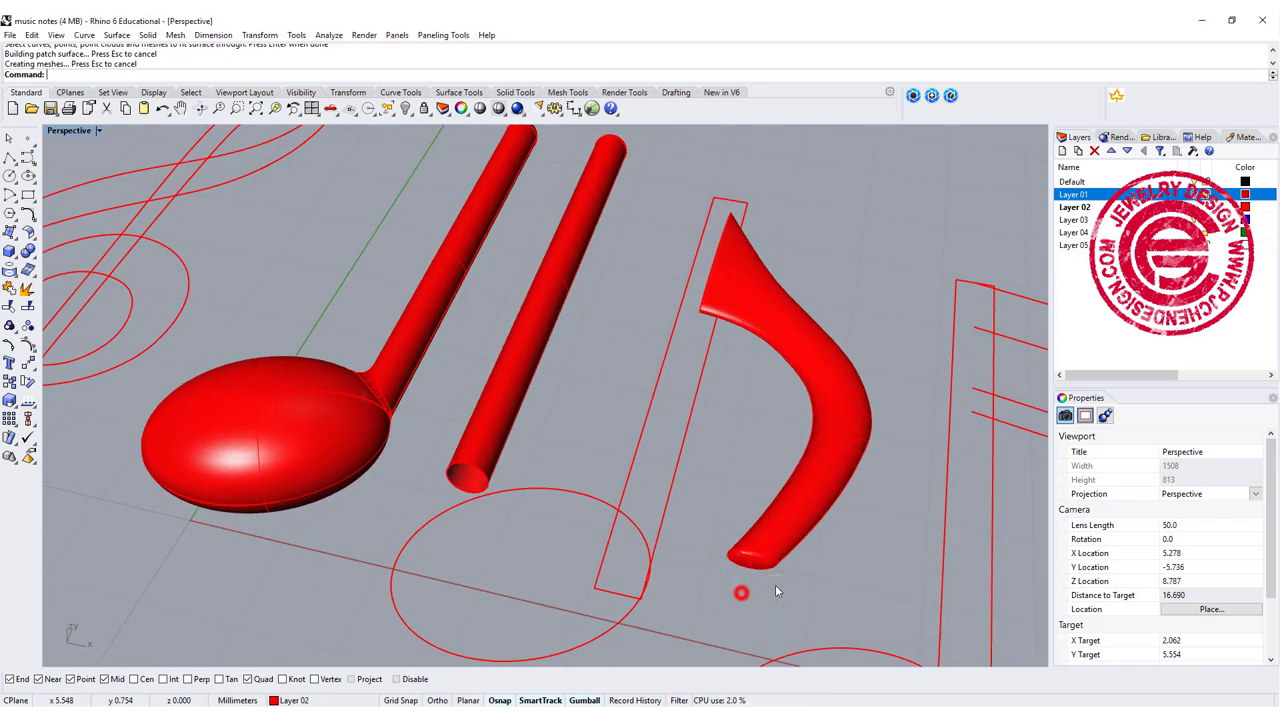
{"action": "left_click", "coordinate": [9, 288]}
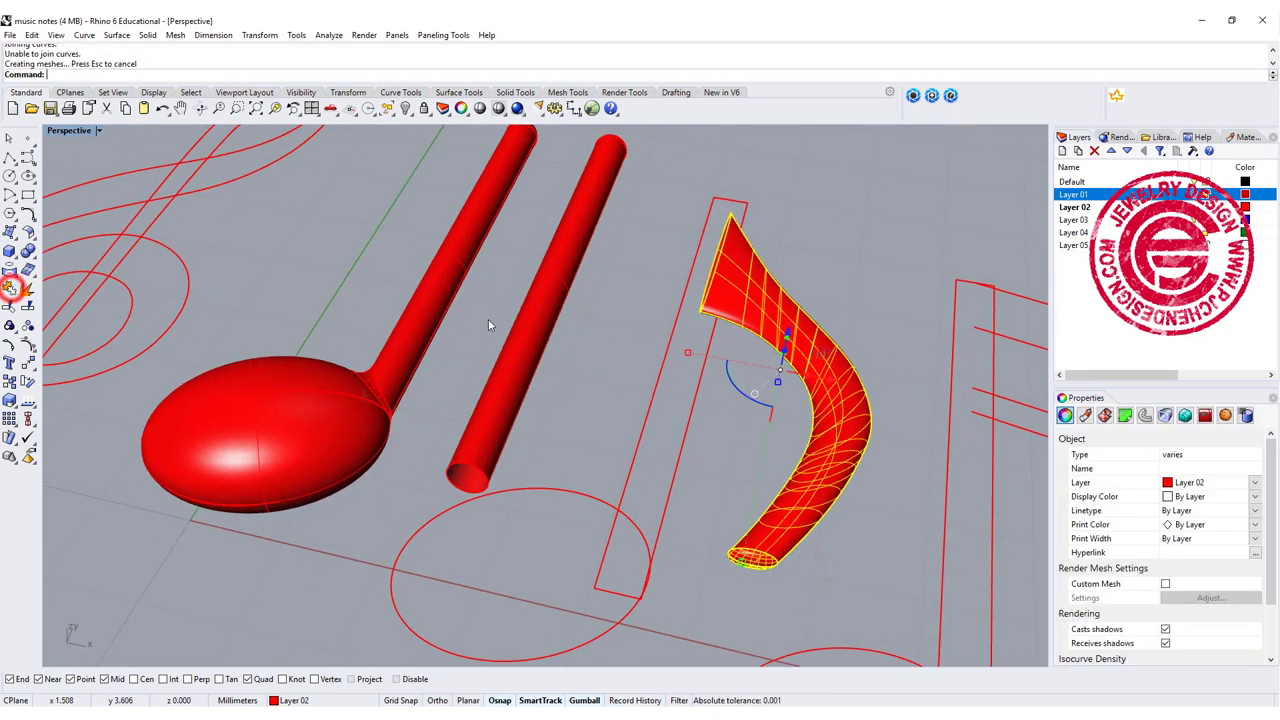
Step: Cap the flag's wide open end on the stem side
{"action": "right_click_drag", "start_coordinate": [700, 300], "coordinate": [818, 290]}
{"action": "right_click_drag", "start_coordinate": [744, 210], "coordinate": [769, 170]}
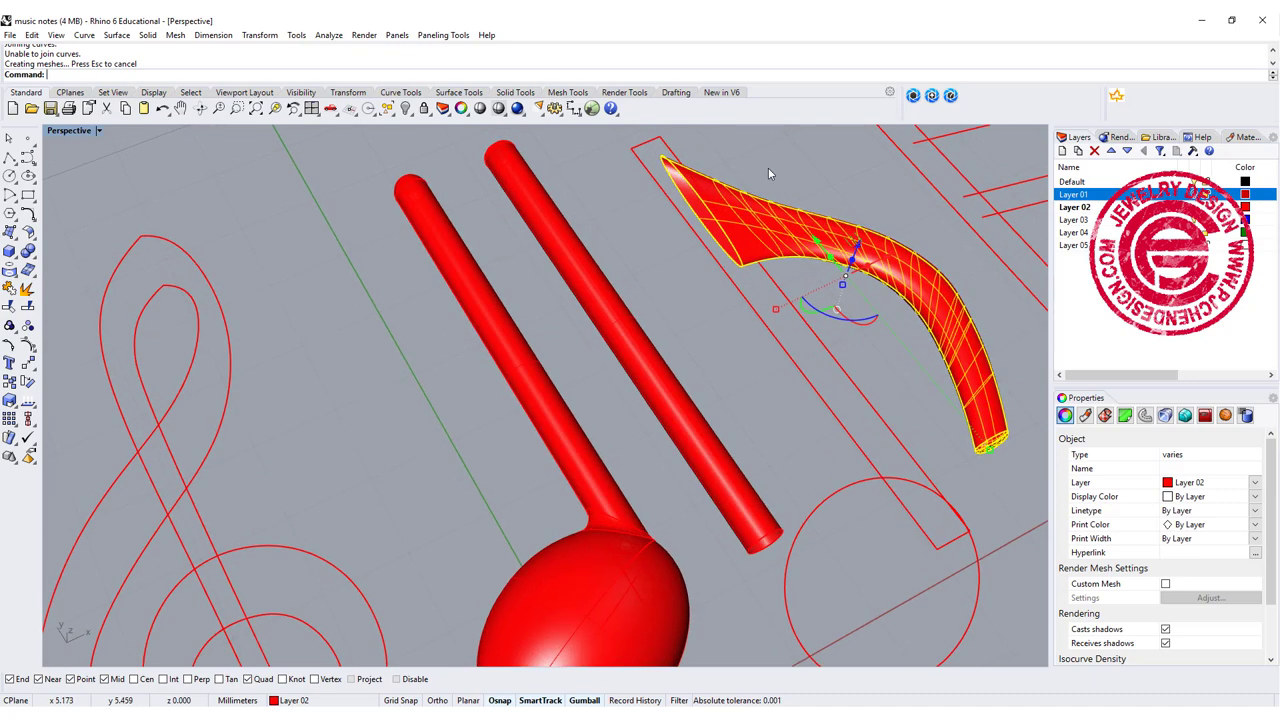
{"action": "left_click", "coordinate": [772, 158]}
{"action": "left_click", "coordinate": [762, 223]}
{"action": "type", "text": "Cap"}
{"action": "key", "text": "Return"}
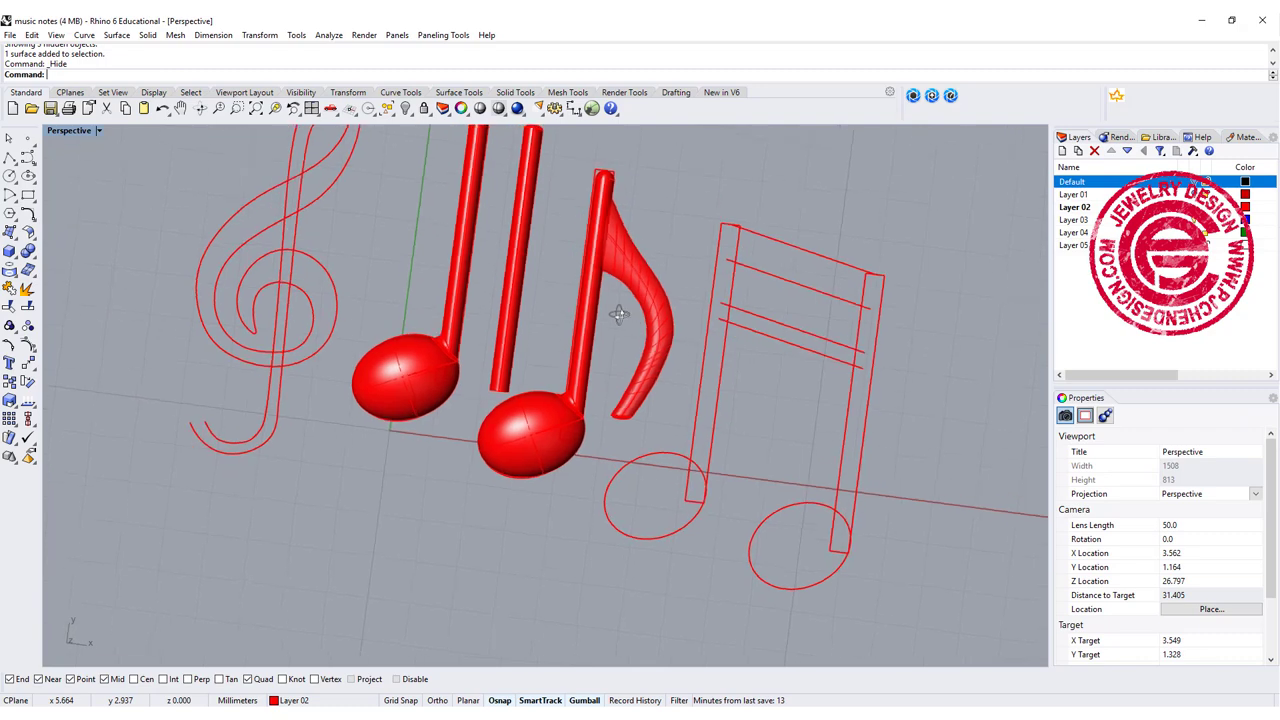
Step: Combine the flag with the eighth note's stem and head using Boolean Union
{"action": "right_click_drag", "start_coordinate": [614, 230], "coordinate": [620, 191]}
{"action": "scroll", "coordinate": [652, 290], "scroll_direction": "up", "scroll_amount": 8}
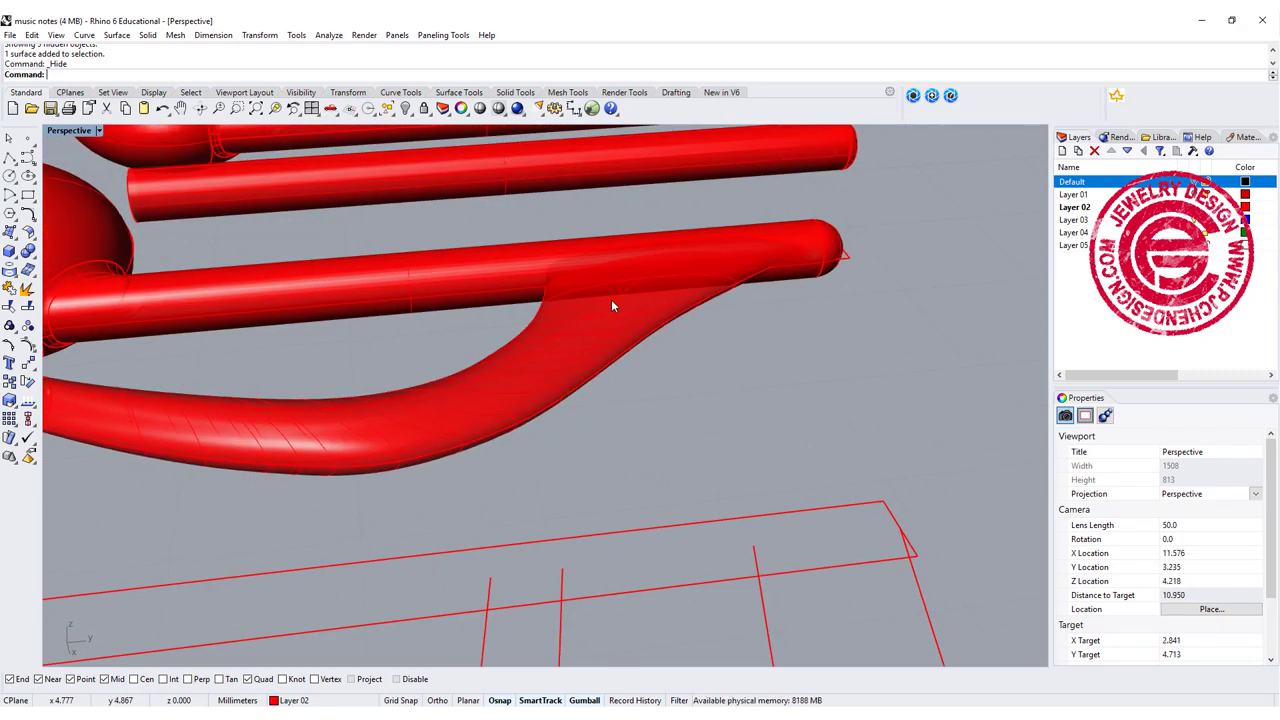
{"action": "right_click_drag", "start_coordinate": [613, 306], "coordinate": [677, 403]}
{"action": "right_click_drag", "start_coordinate": [709, 443], "coordinate": [700, 484]}
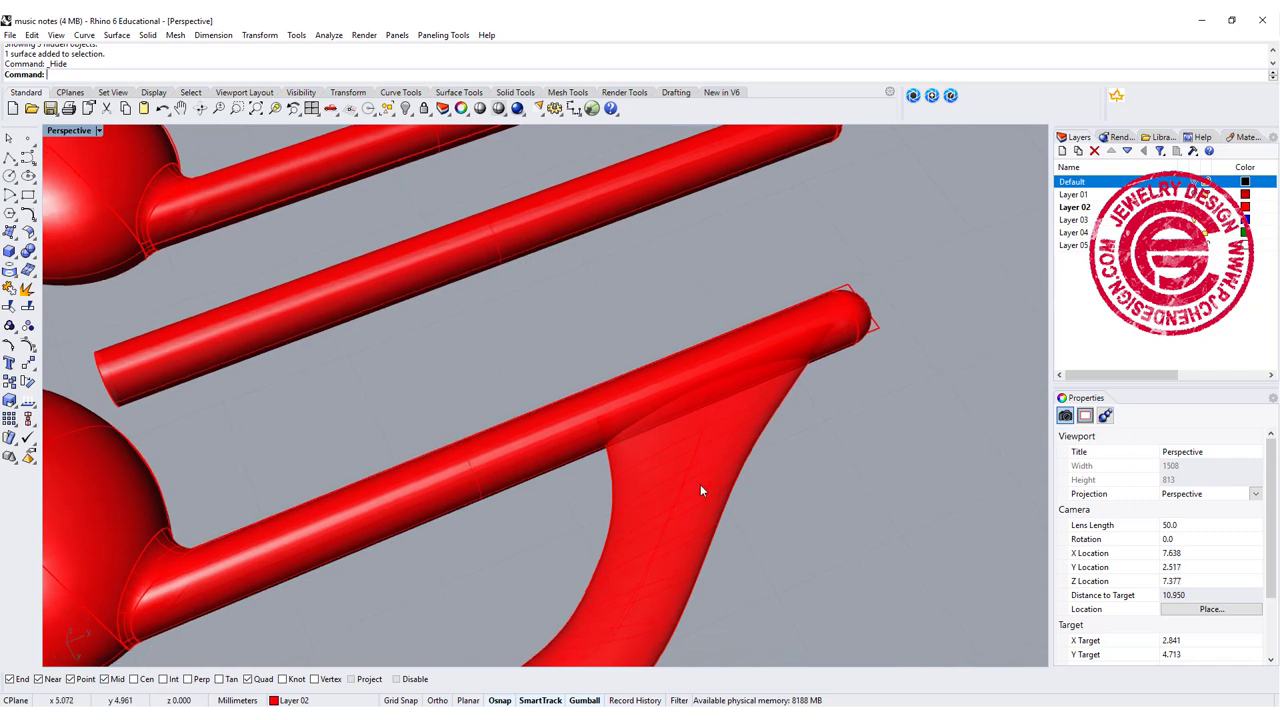
{"action": "left_click", "coordinate": [700, 484]}
{"action": "left_click", "coordinate": [547, 449], "text": "shift"}
{"action": "left_click", "coordinate": [27, 252]}
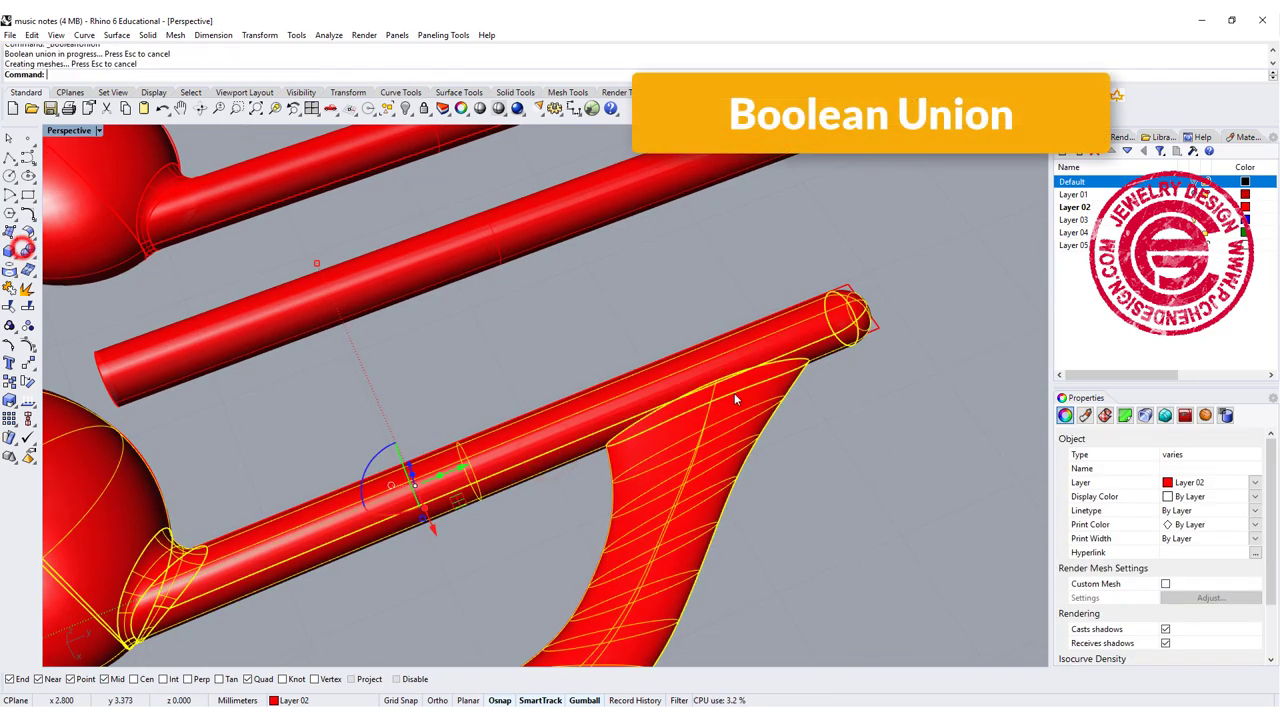
{"action": "right_click_drag", "start_coordinate": [903, 450], "coordinate": [431, 303]}
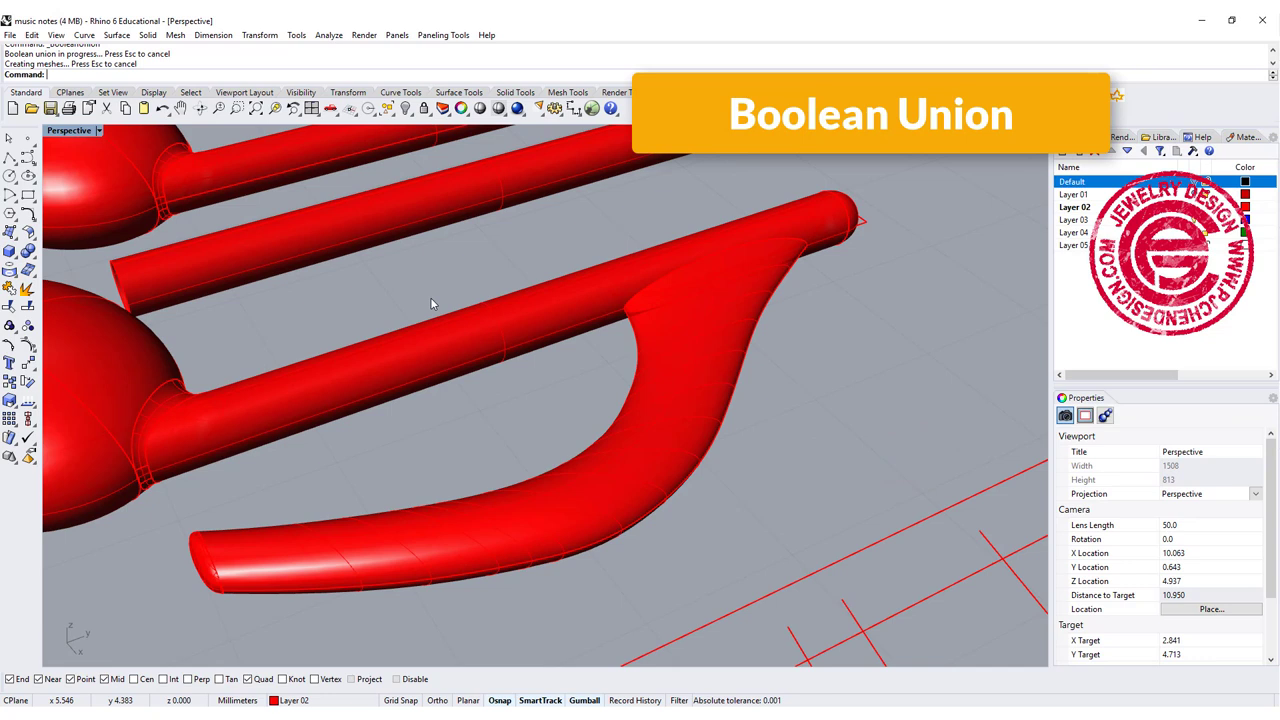
Step: Fillet the edge where the flag meets the stem with a 0.2 mm radius
{"action": "left_click", "coordinate": [27, 252]}
{"action": "left_click", "coordinate": [142, 290]}
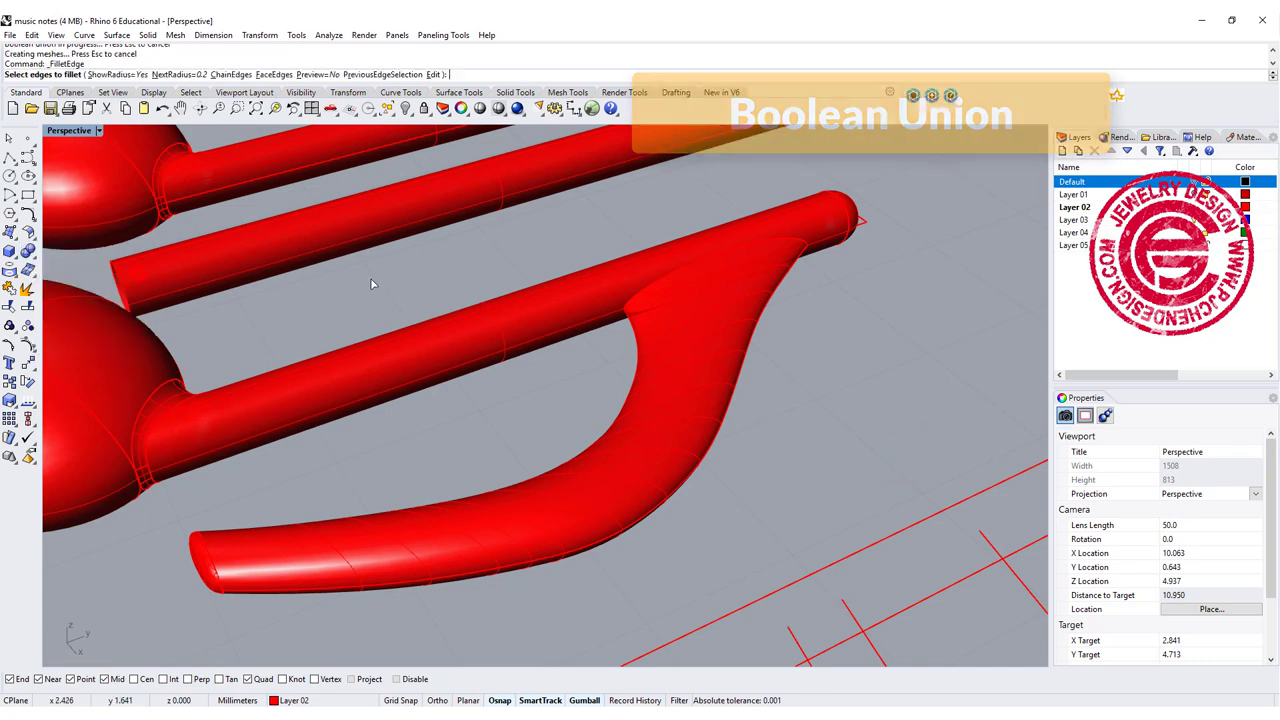
{"action": "left_click", "coordinate": [688, 264]}
{"action": "key", "text": "Return"}
{"action": "key", "text": "Return"}
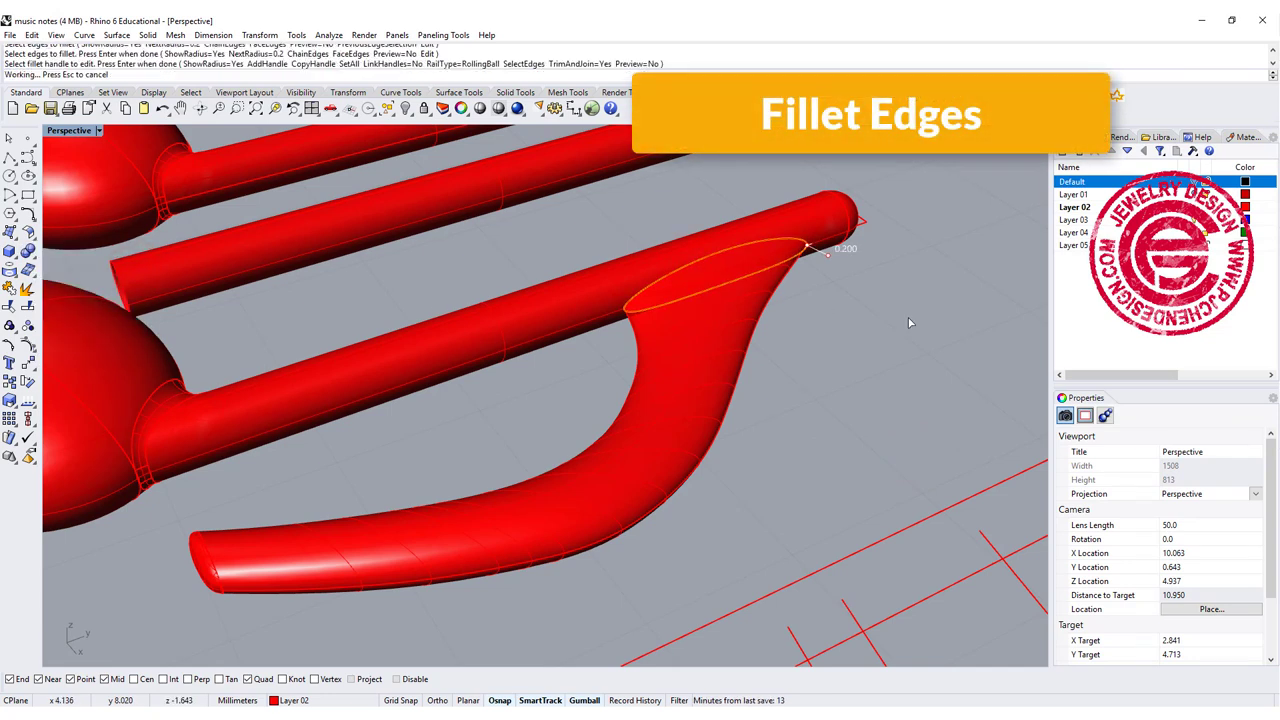
Step: Copy the finished quarter note solid onto the beamed note's head and stem outline
{"action": "scroll", "coordinate": [756, 304], "scroll_direction": "down", "scroll_amount": 10}
{"action": "right_click_drag", "start_coordinate": [751, 305], "coordinate": [700, 295]}
{"action": "left_click_drag", "start_coordinate": [406, 334], "coordinate": [648, 403]}
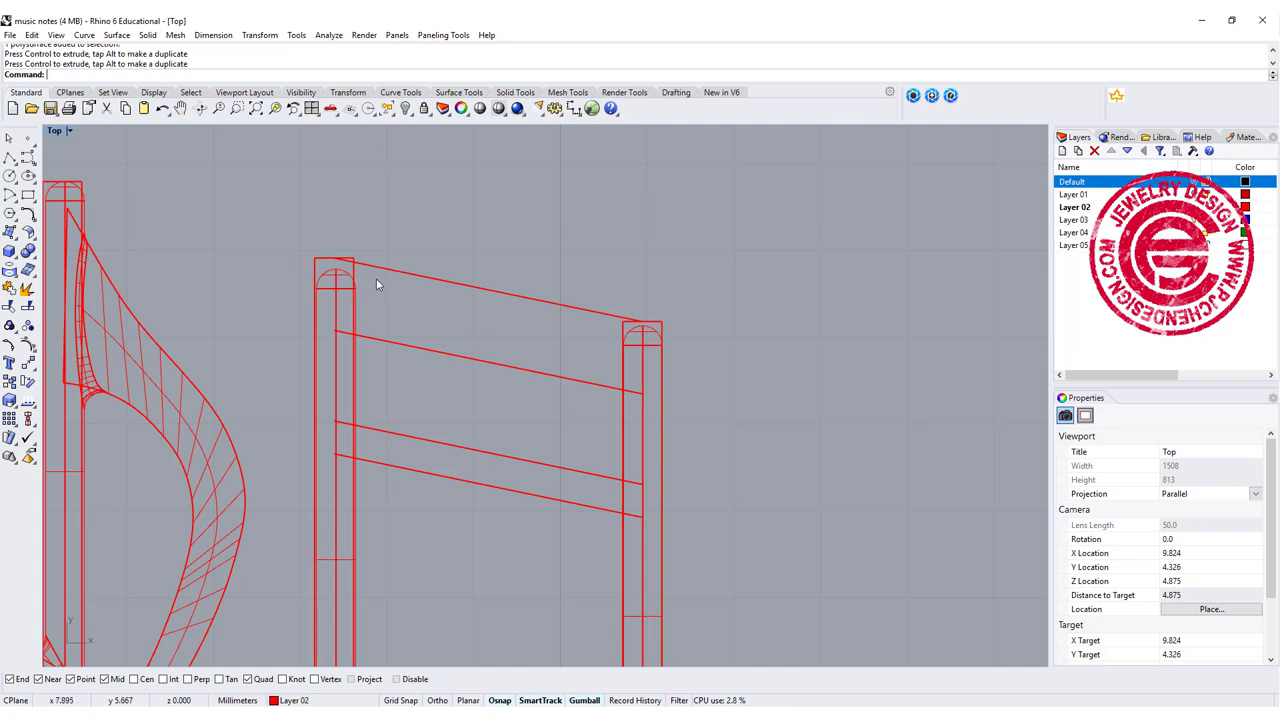
Step: Delete the two rectangular stem outline curves around the beamed notes' stems
{"action": "left_click", "coordinate": [355, 272]}
{"action": "key", "text": "Delete"}
{"action": "left_click", "coordinate": [663, 327]}
{"action": "key", "text": "Delete"}
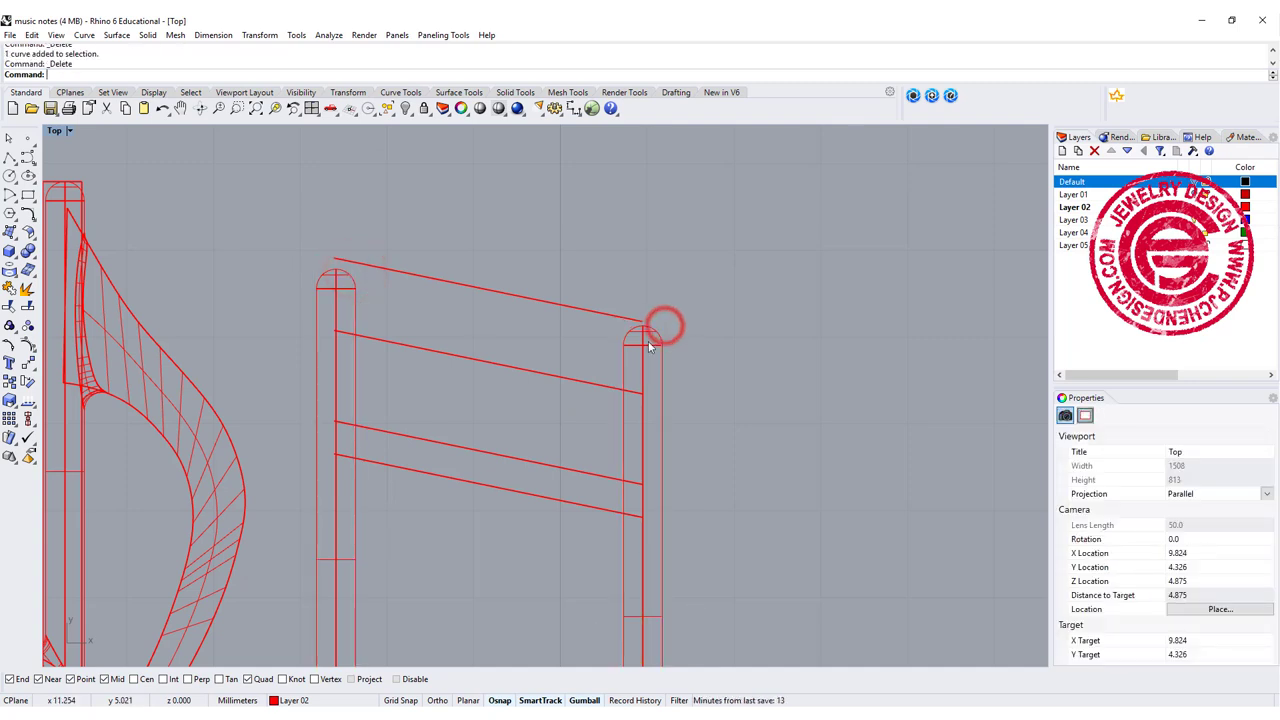
Step: Nudge the four beam lines vertically, and move both note solids so the first stem's tip meets the uppermost line's start
{"action": "left_click_drag", "start_coordinate": [489, 270], "coordinate": [489, 268]}
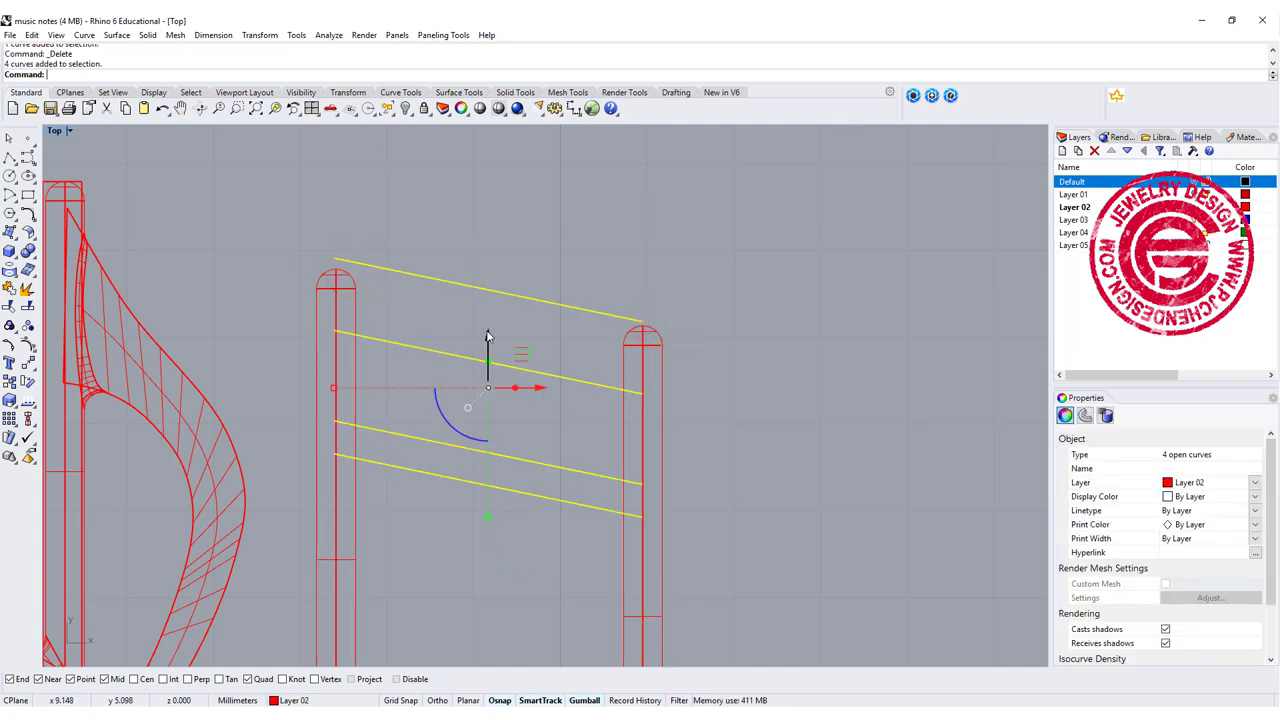
{"action": "mouse_move", "coordinate": [487, 335]}
{"action": "left_mouse_down"}
{"action": "mouse_move", "coordinate": [490, 372]}
{"action": "mouse_move", "coordinate": [500, 357]}
{"action": "left_mouse_up"}
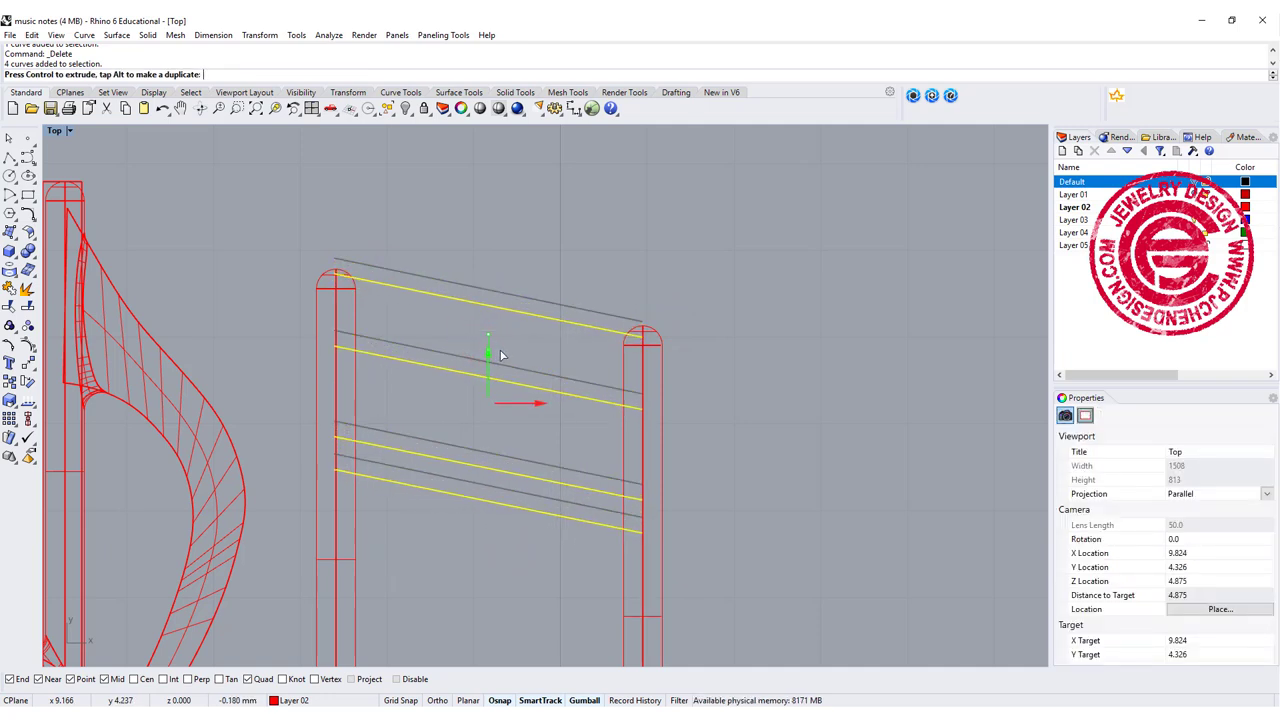
{"action": "left_click", "coordinate": [619, 338]}
{"action": "left_click", "coordinate": [358, 281], "text": "shift"}
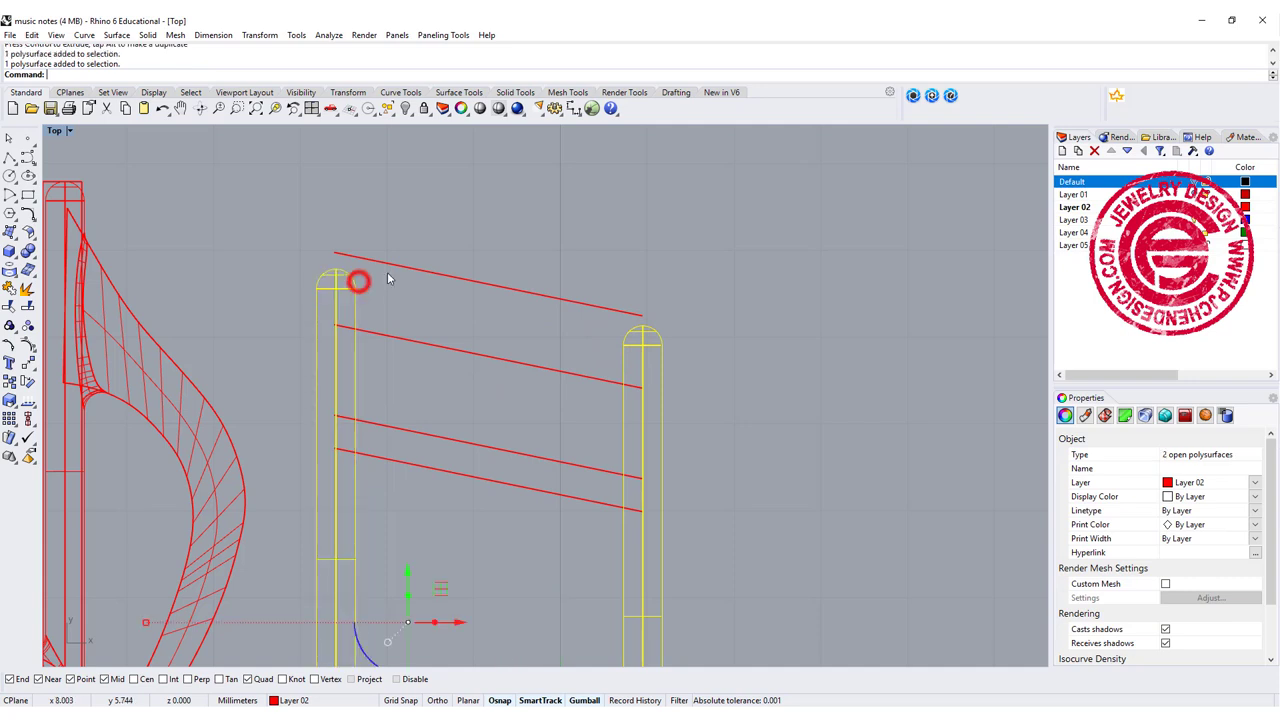
{"action": "left_click", "coordinate": [25, 362]}
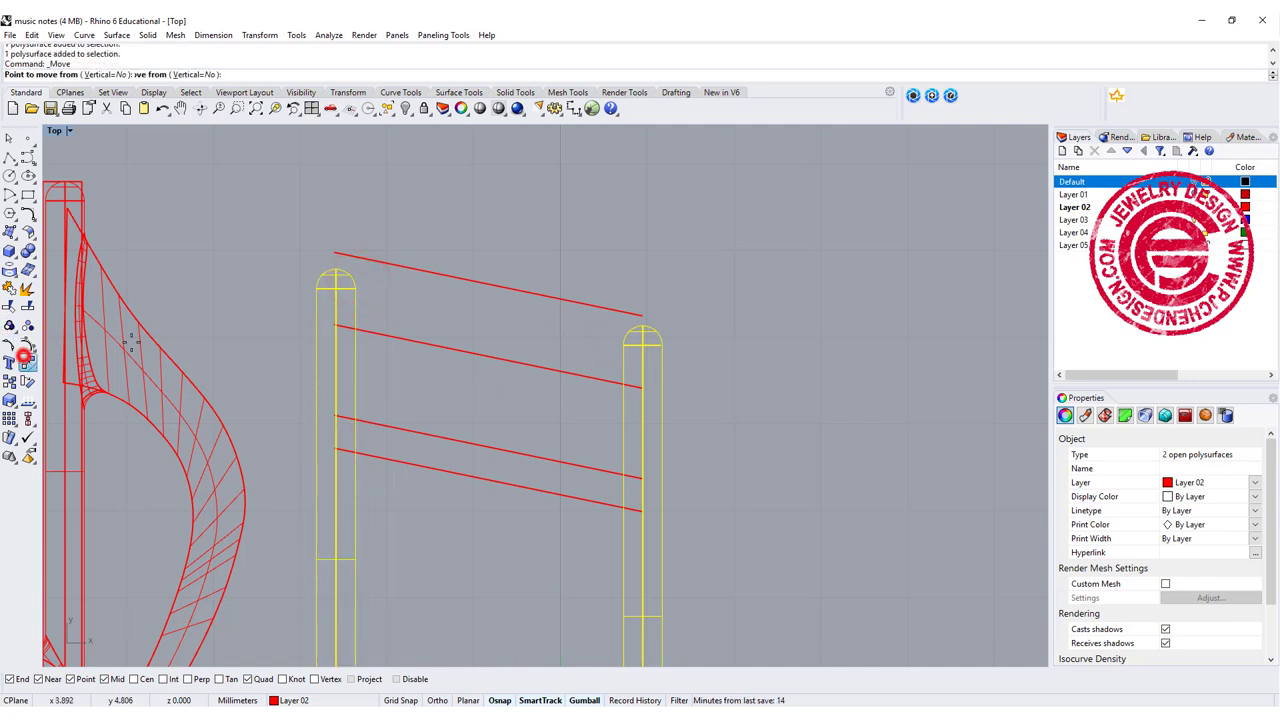
{"action": "left_click", "coordinate": [334, 267]}
{"action": "left_click", "coordinate": [333, 251]}
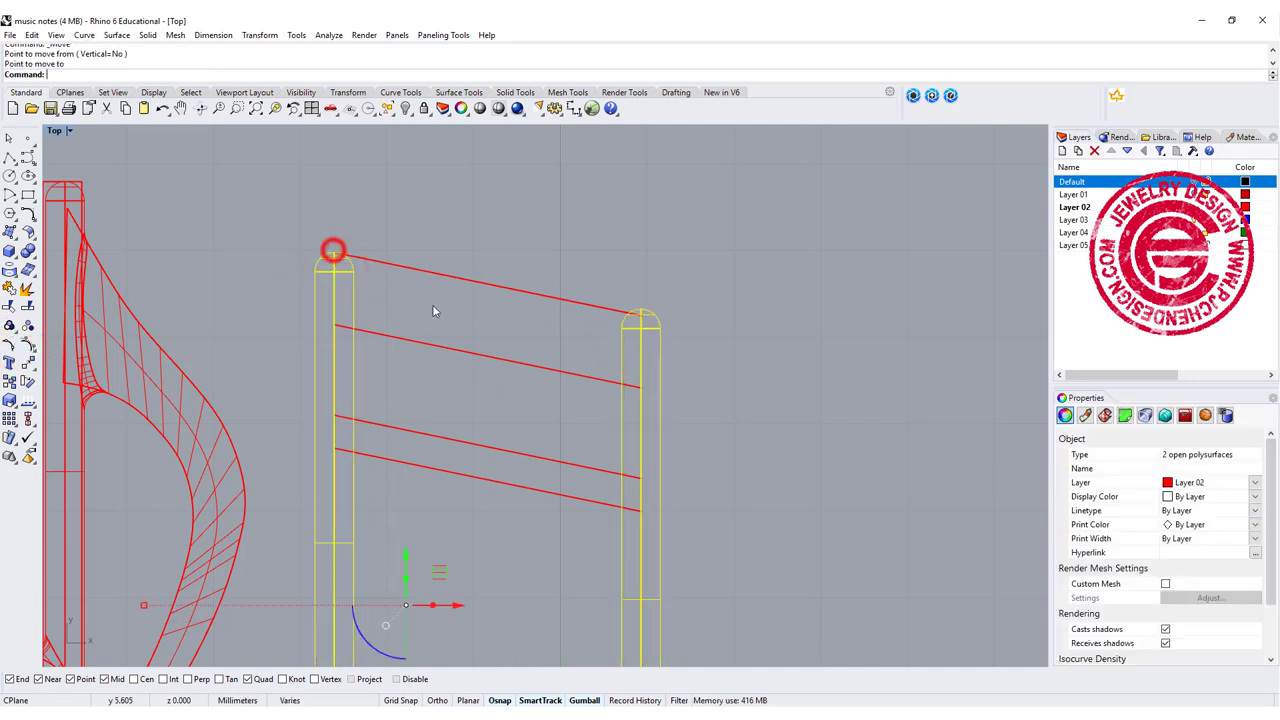
Step: Move the second note solid so its stem tip meets the far end of the uppermost beam line
{"action": "left_click", "coordinate": [643, 341]}
{"action": "left_click", "coordinate": [737, 330]}
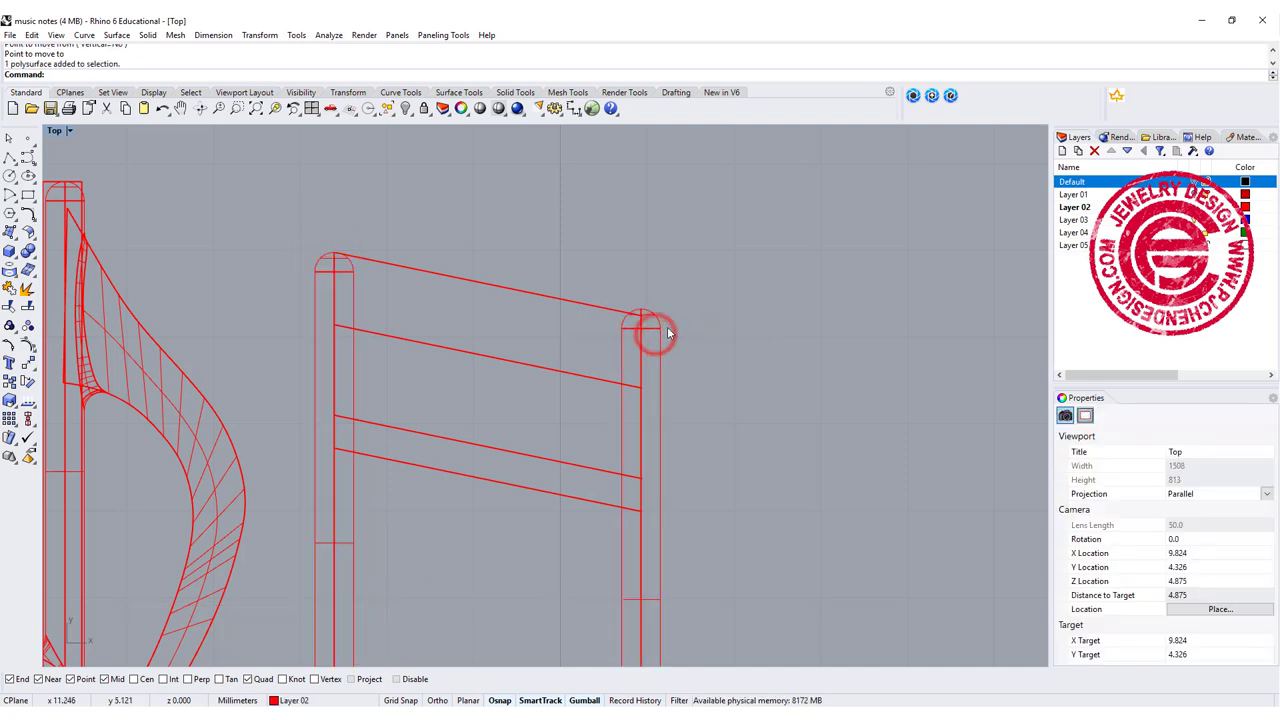
{"action": "left_click", "coordinate": [660, 332]}
{"action": "key", "text": "Return"}
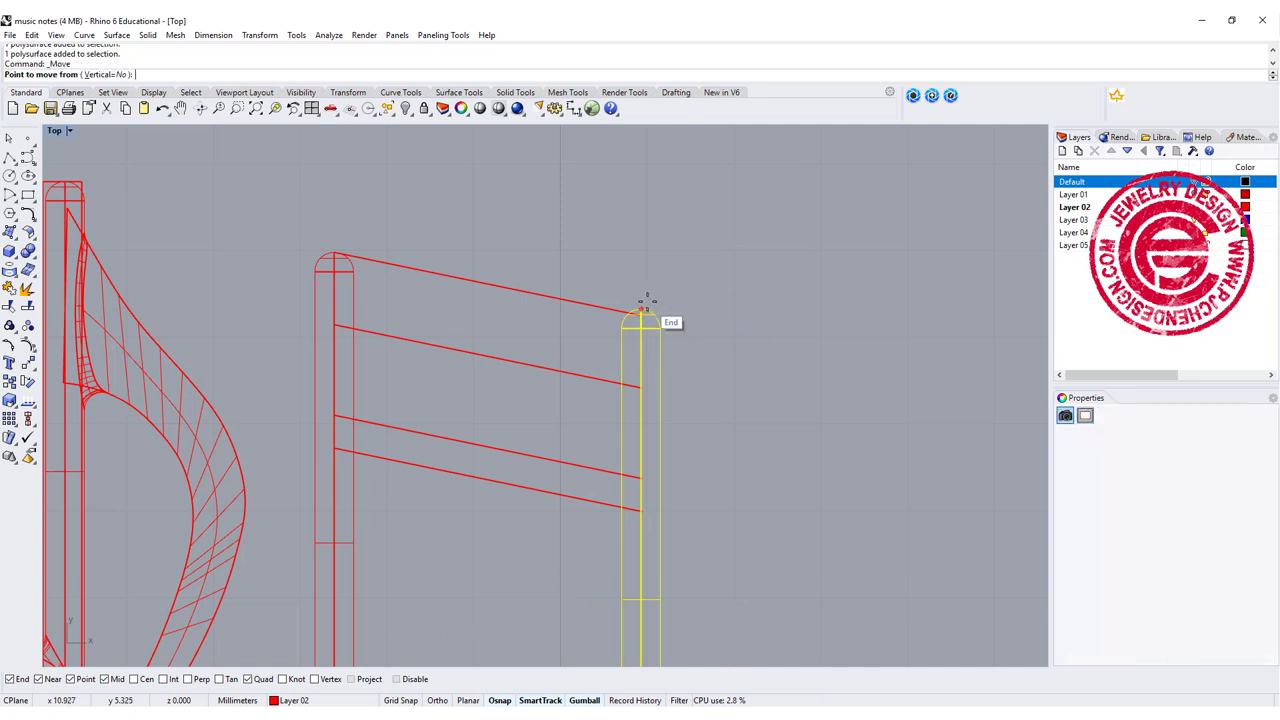
{"action": "left_click", "coordinate": [644, 301]}
{"action": "left_click", "coordinate": [643, 312]}
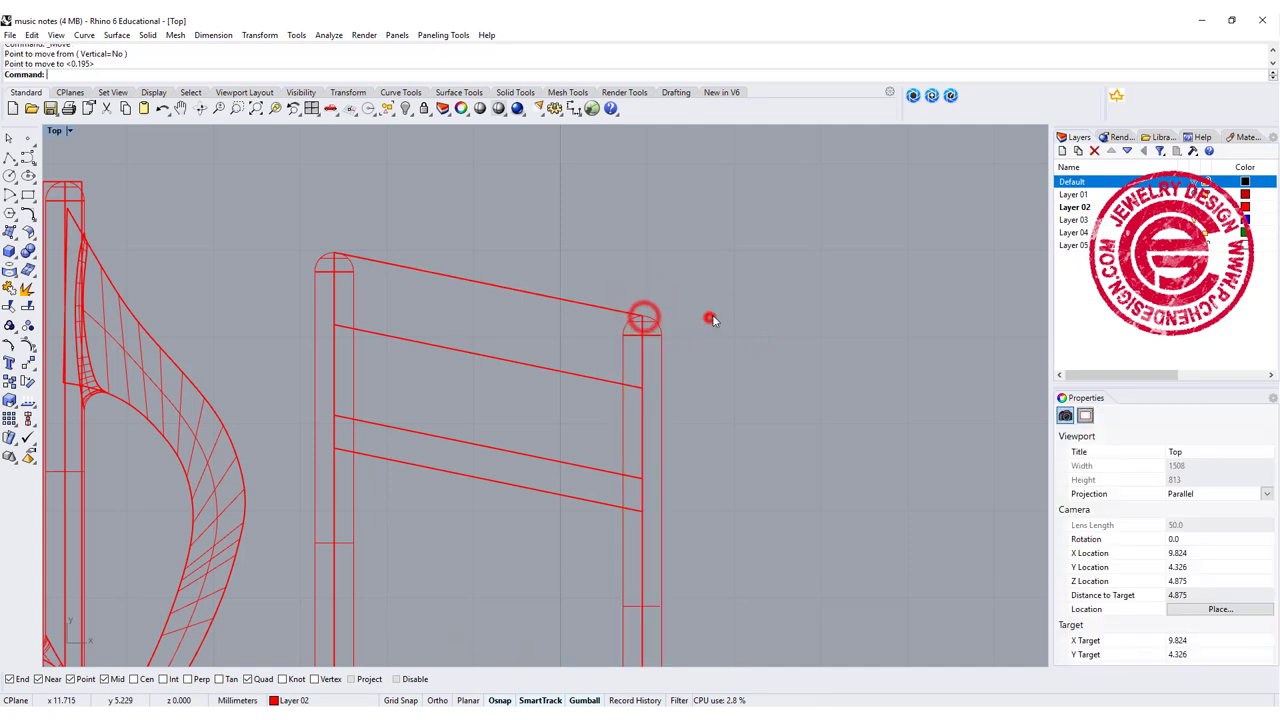
Step: Draw an upright diameter ellipse about 0.83 mm tall between the upper beam's two line ends on the first stem
{"action": "scroll", "coordinate": [709, 317], "scroll_direction": "down", "scroll_amount": 2}
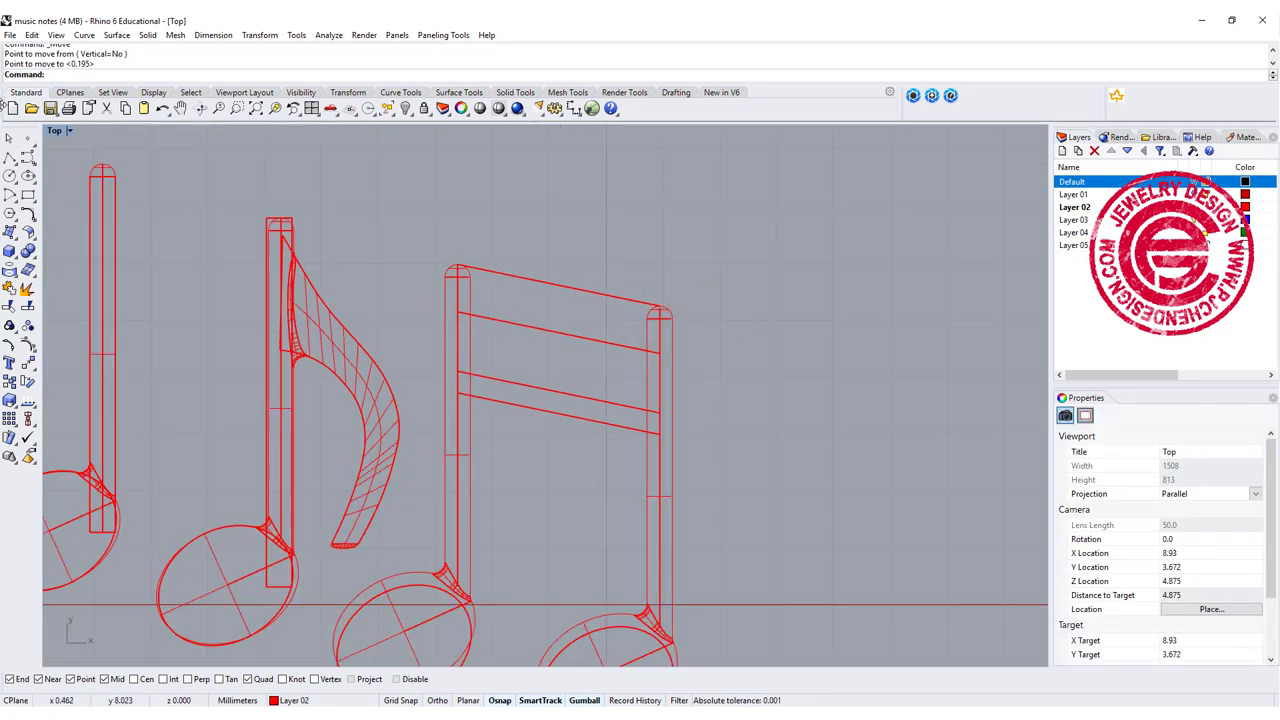
{"action": "left_click", "coordinate": [29, 176]}
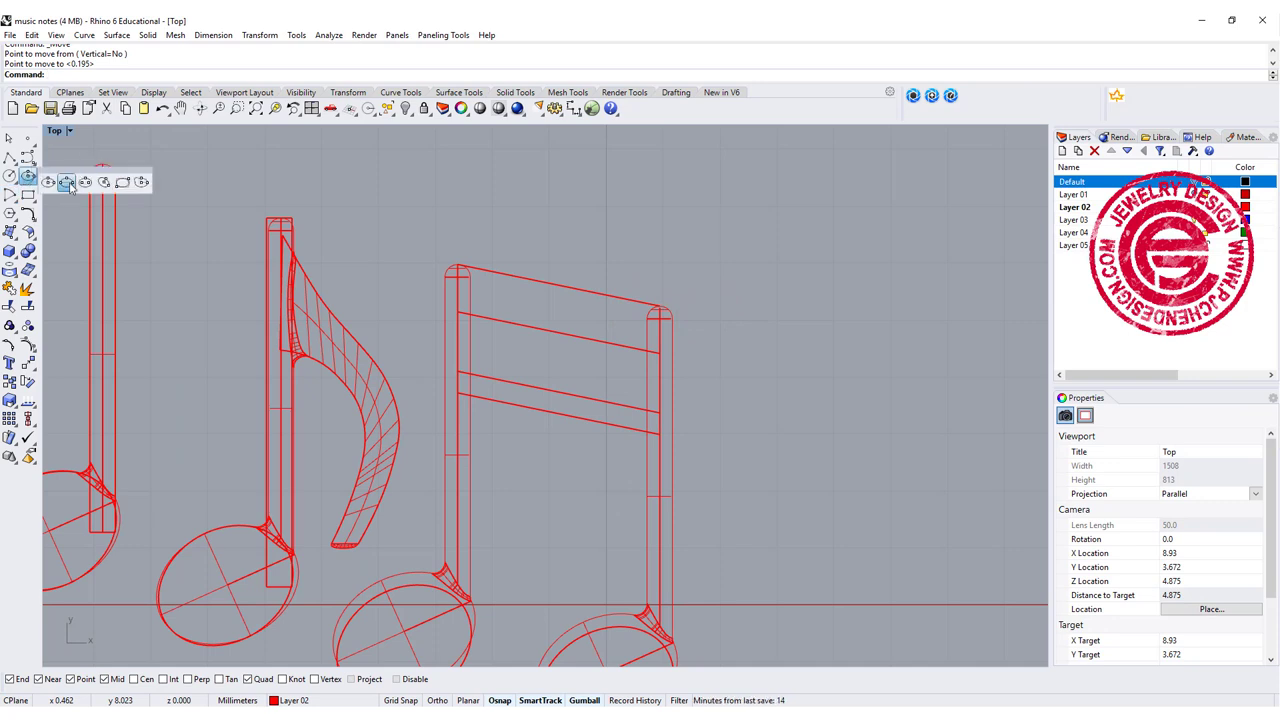
{"action": "left_click", "coordinate": [66, 182]}
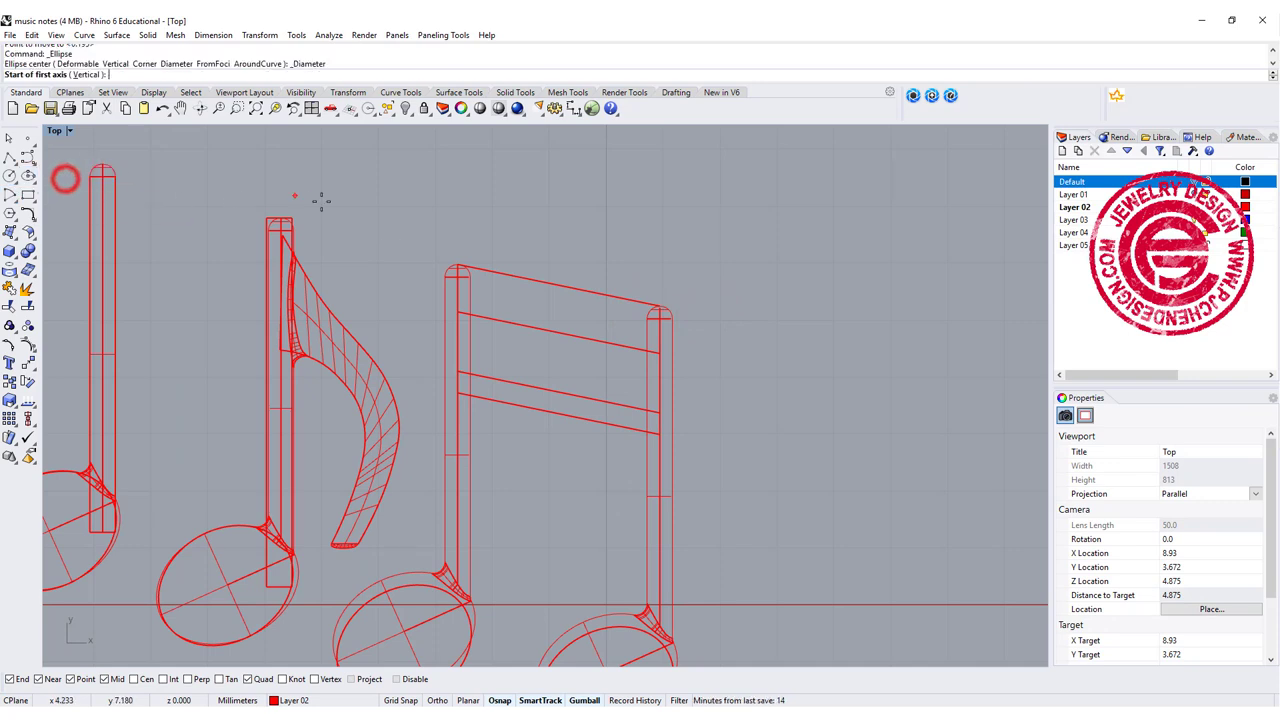
{"action": "left_click", "coordinate": [457, 313]}
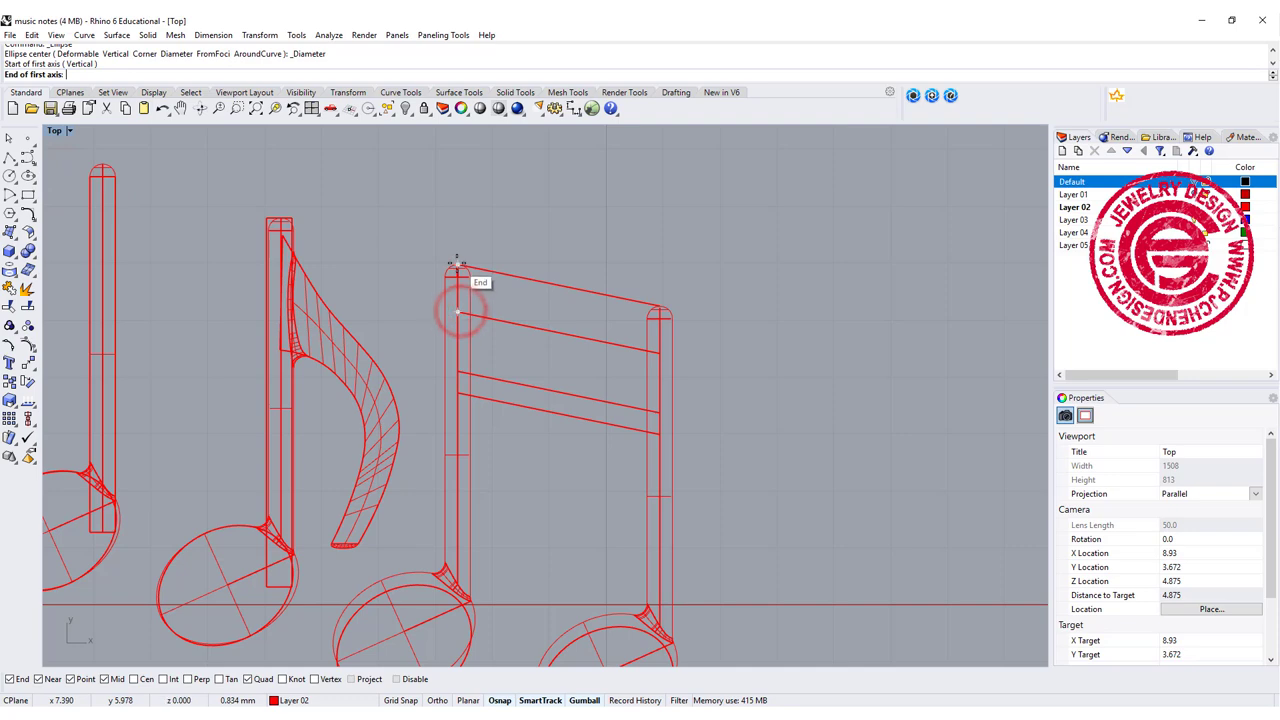
{"action": "left_click", "coordinate": [457, 265]}
{"action": "double_click", "coordinate": [54, 130]}
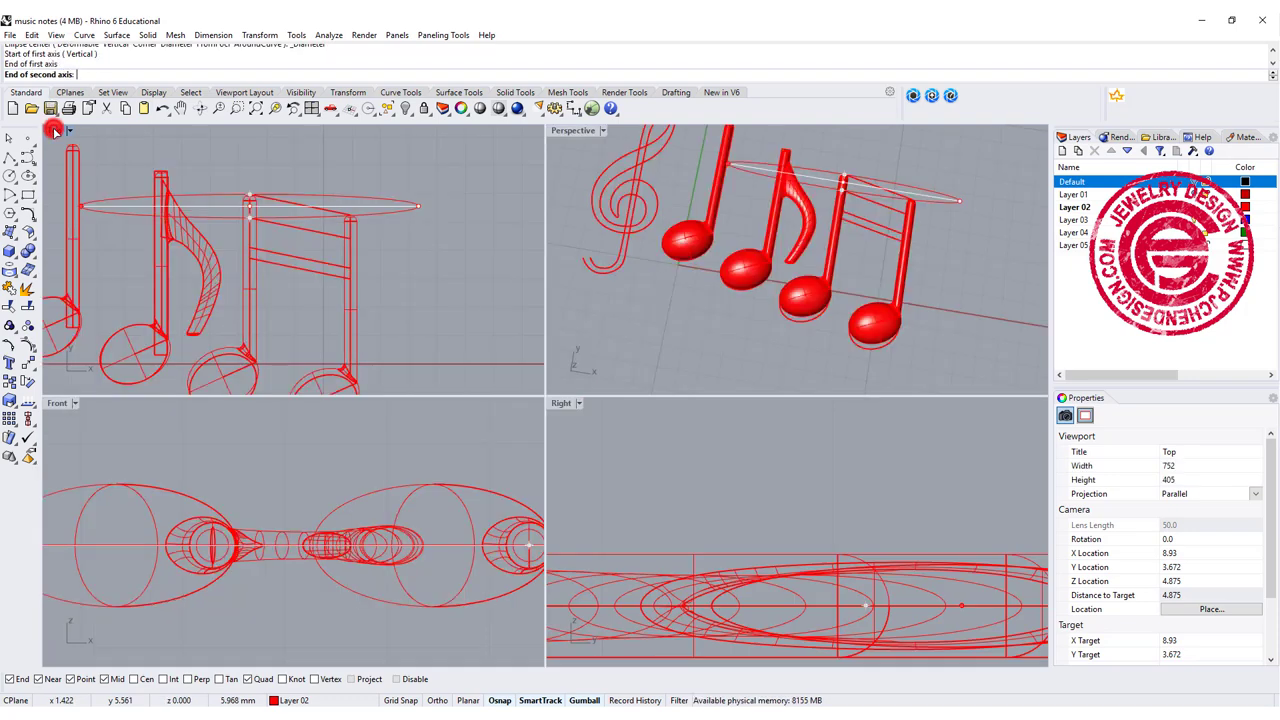
{"action": "right_click_drag", "start_coordinate": [889, 529], "coordinate": [655, 494]}
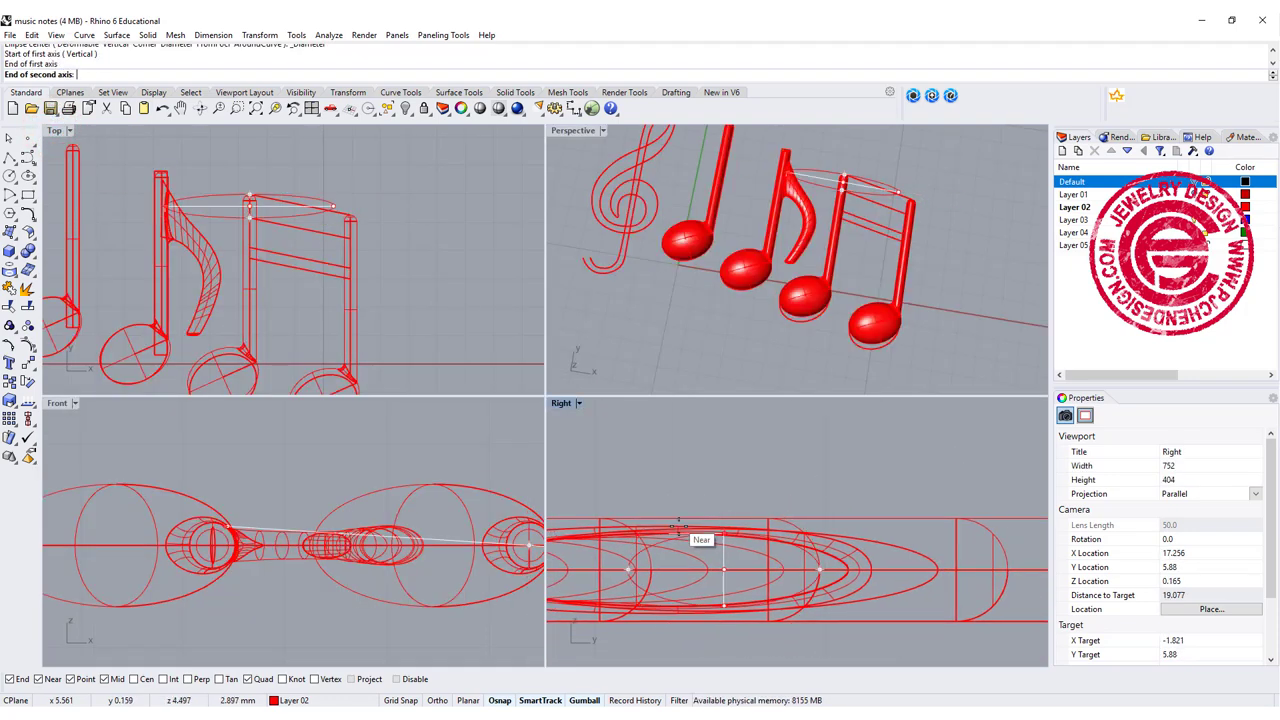
{"action": "left_click", "coordinate": [722, 529]}
Step: Draw an upright ellipse about 0.38 mm tall, with a half-depth of about 0.18 mm, between the lower beam's line ends
{"action": "scroll", "coordinate": [849, 200], "scroll_direction": "up", "scroll_amount": 3}
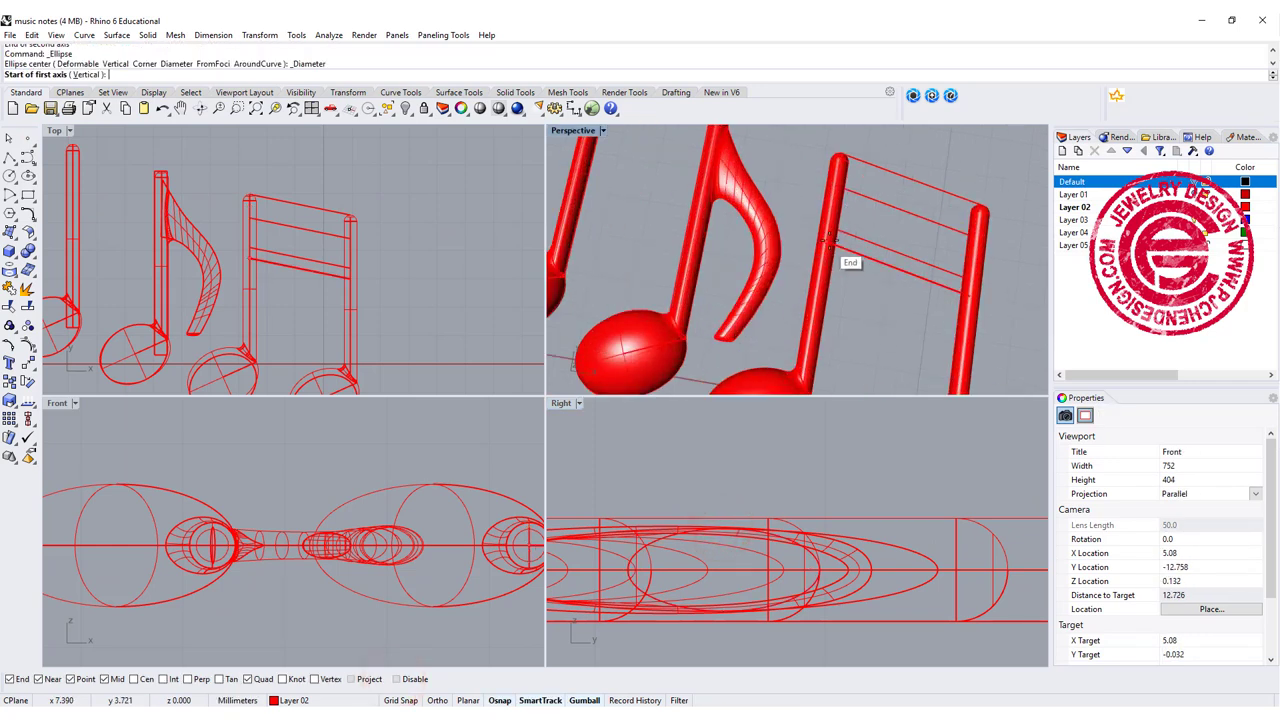
{"action": "left_click", "coordinate": [828, 240]}
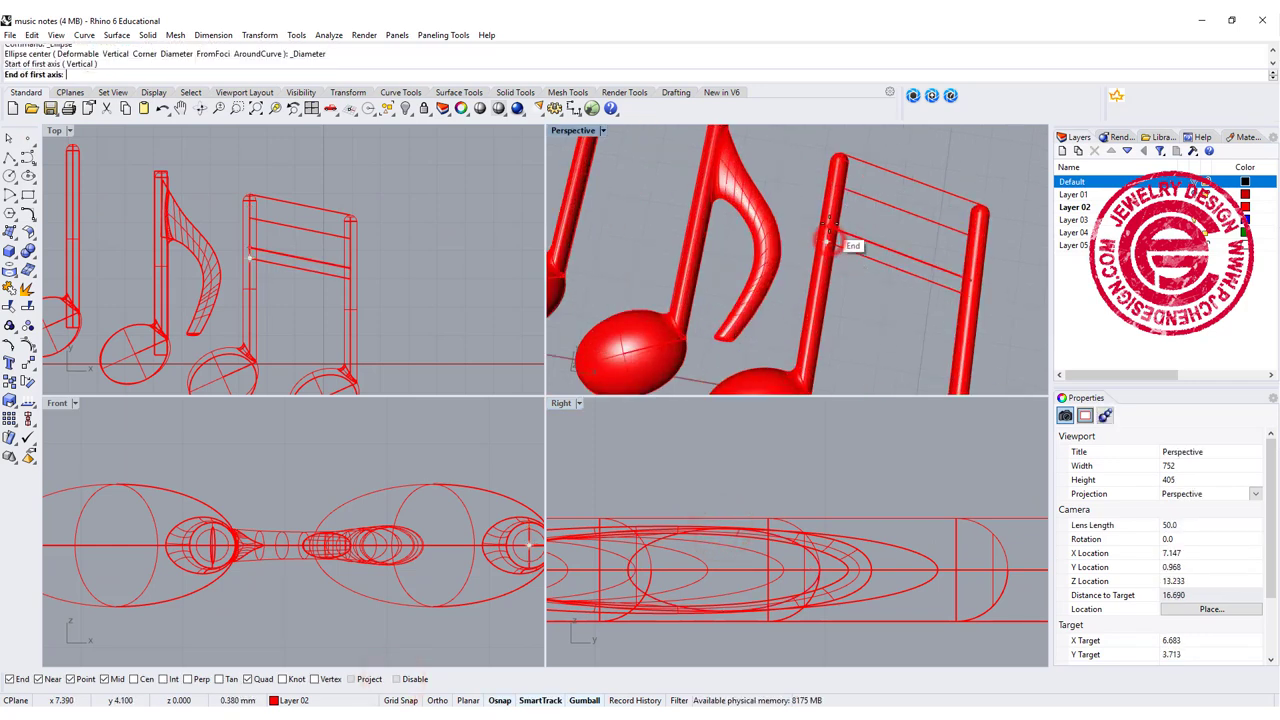
{"action": "left_click", "coordinate": [829, 212]}
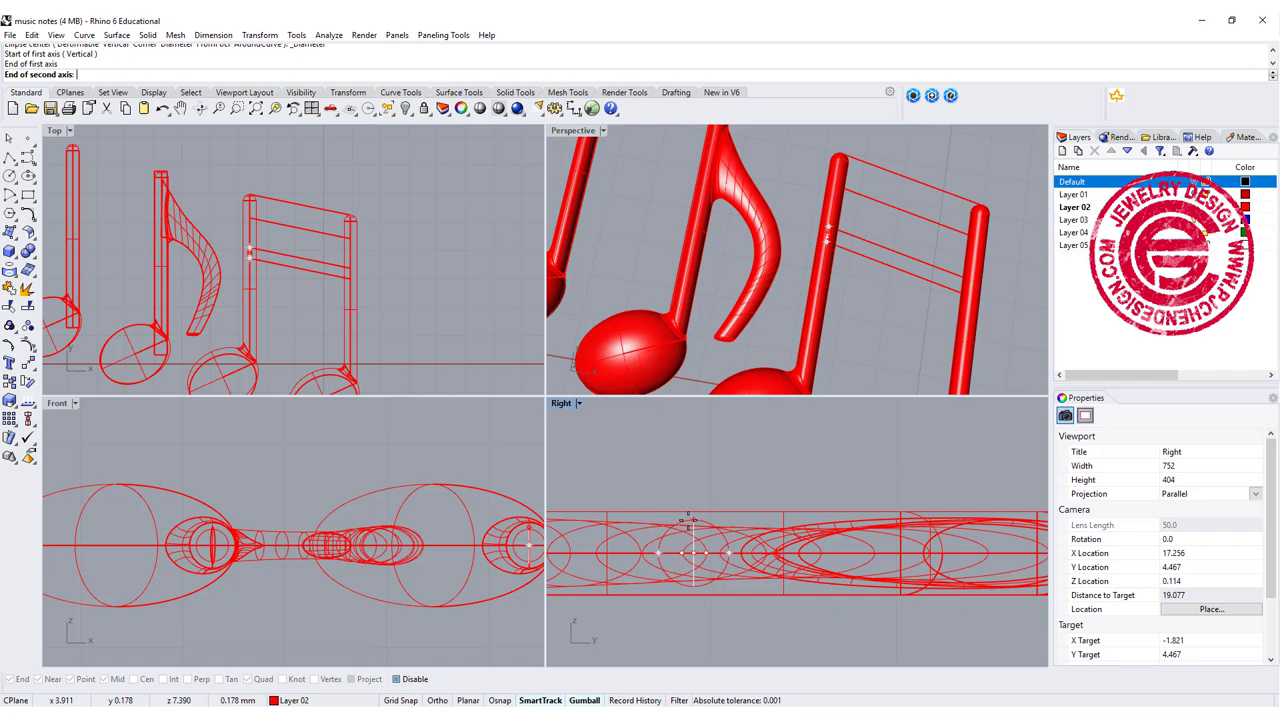
{"action": "left_click", "coordinate": [690, 521]}
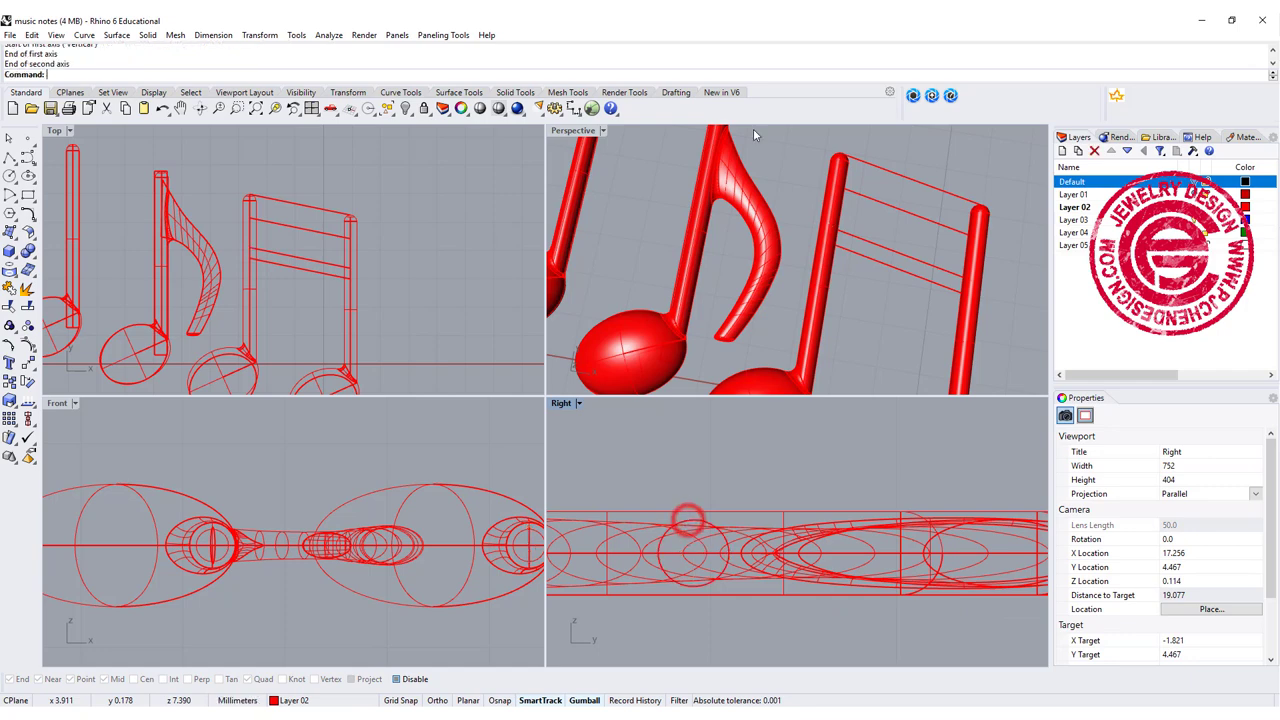
Step: Create the upper beam surface with Sweep 2 Rails along its two lines, using the larger ellipse as cross section
{"action": "double_click", "coordinate": [570, 131]}
{"action": "left_click", "coordinate": [112, 35]}
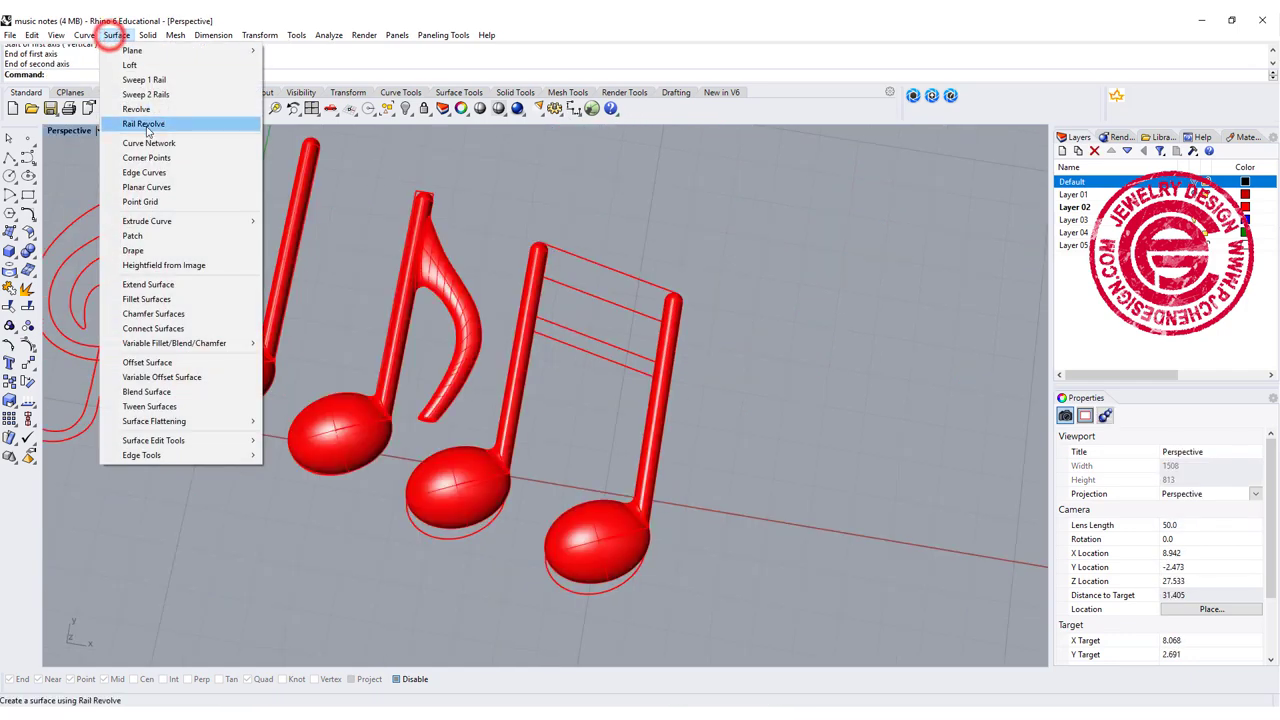
{"action": "left_click", "coordinate": [153, 92]}
{"action": "left_click", "coordinate": [569, 288]}
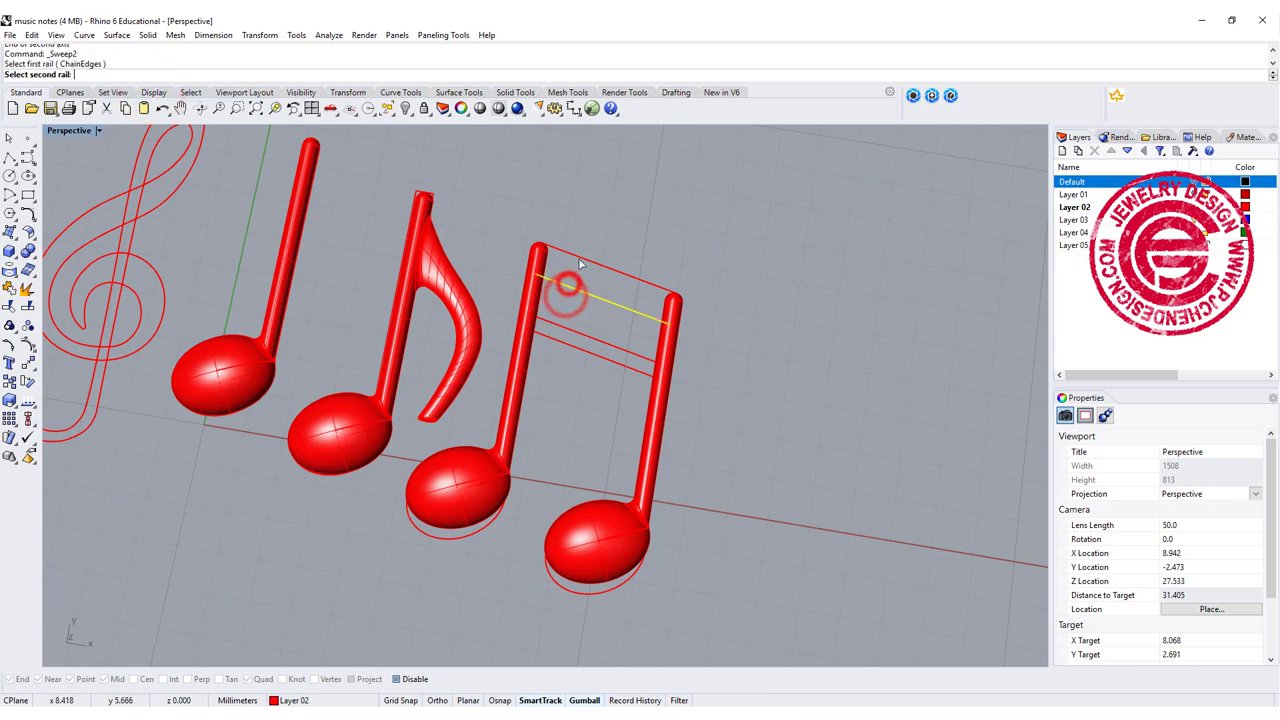
{"action": "left_click", "coordinate": [579, 260]}
{"action": "key", "text": "Return"}
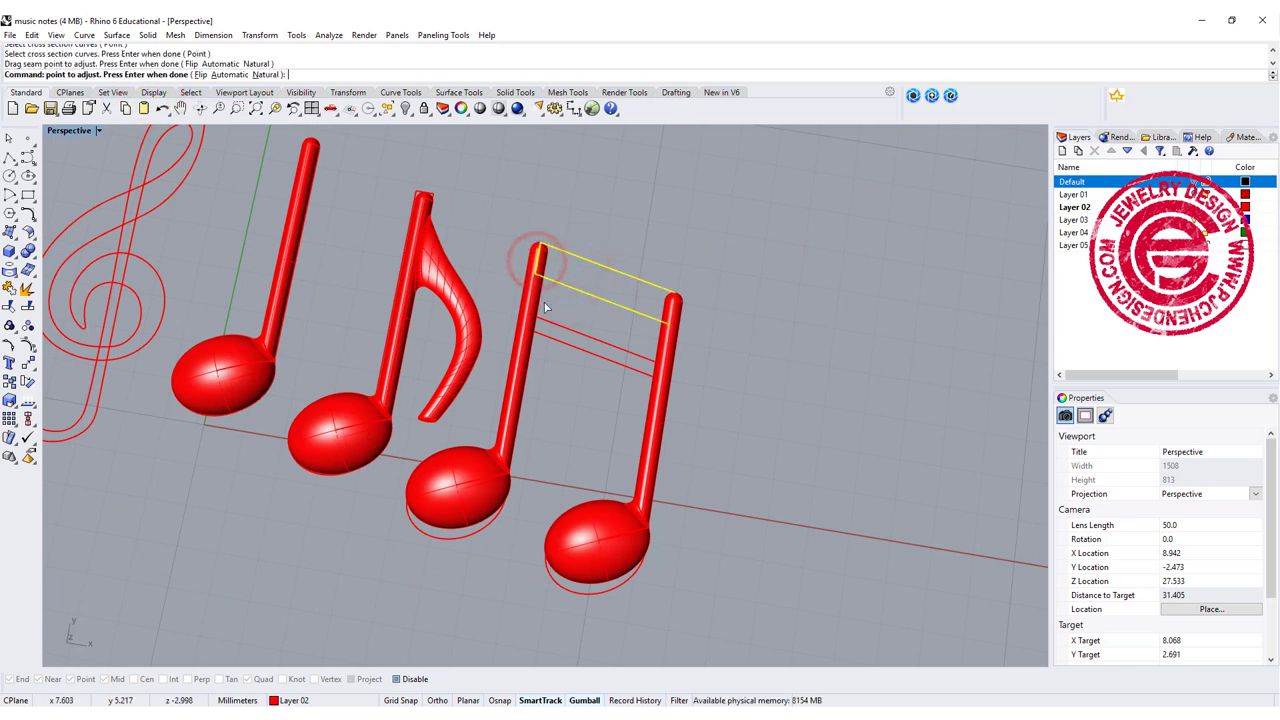
{"action": "key", "text": "Return"}
{"action": "key", "text": "Return"}
Step: Create the lower beam surface with Sweep 2 Rails along its two lines, using the smaller ellipse as cross section
{"action": "key", "text": "Return"}
{"action": "left_click", "coordinate": [557, 345]}
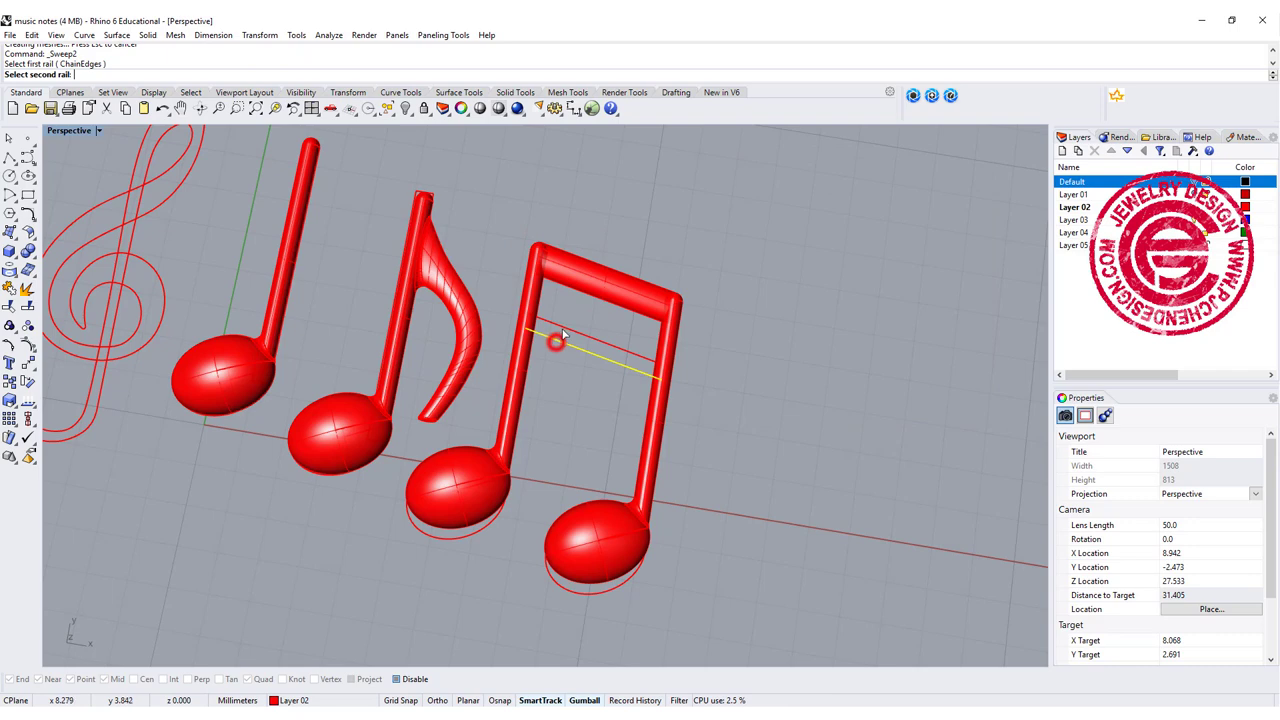
{"action": "left_click", "coordinate": [562, 332]}
{"action": "key", "text": "Return"}
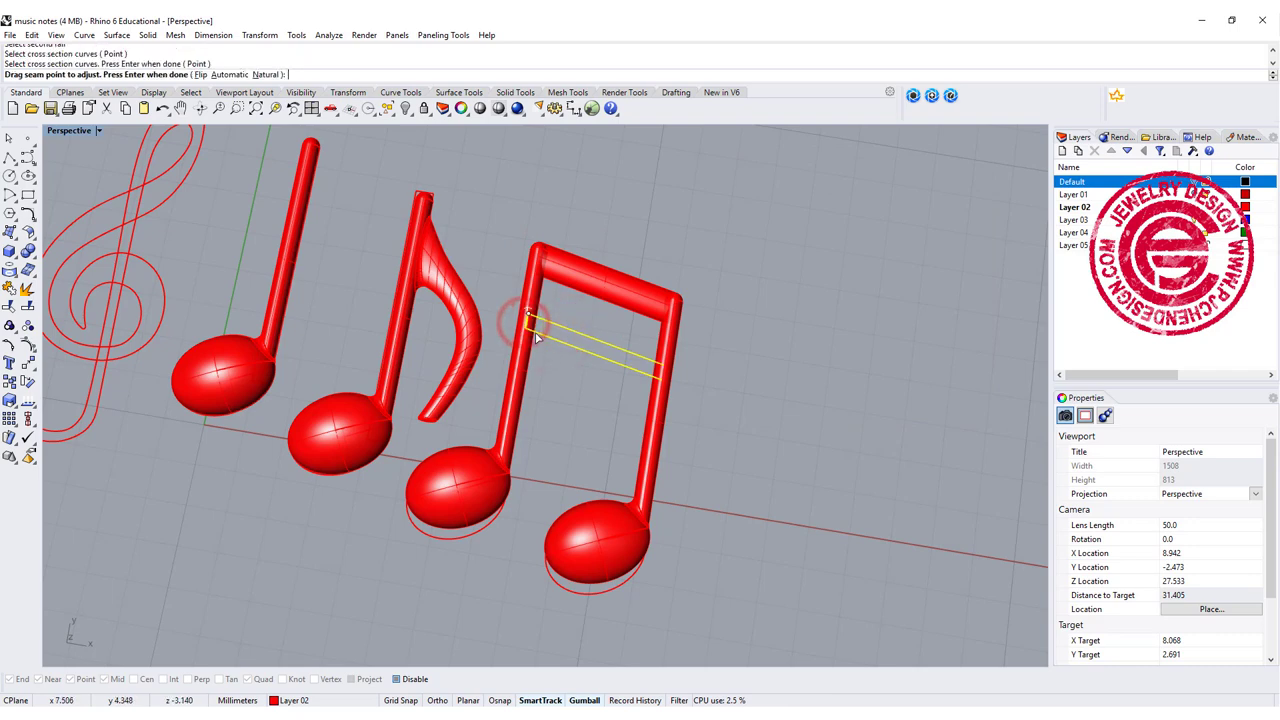
{"action": "key", "text": "Return"}
{"action": "left_click", "coordinate": [858, 413]}
Step: Cap the open ends of both swept beams between the stems
{"action": "right_click_drag", "start_coordinate": [851, 414], "coordinate": [745, 415]}
{"action": "scroll", "coordinate": [600, 368], "scroll_direction": "up", "scroll_amount": 5}
{"action": "left_click_drag", "start_coordinate": [551, 228], "coordinate": [548, 226]}
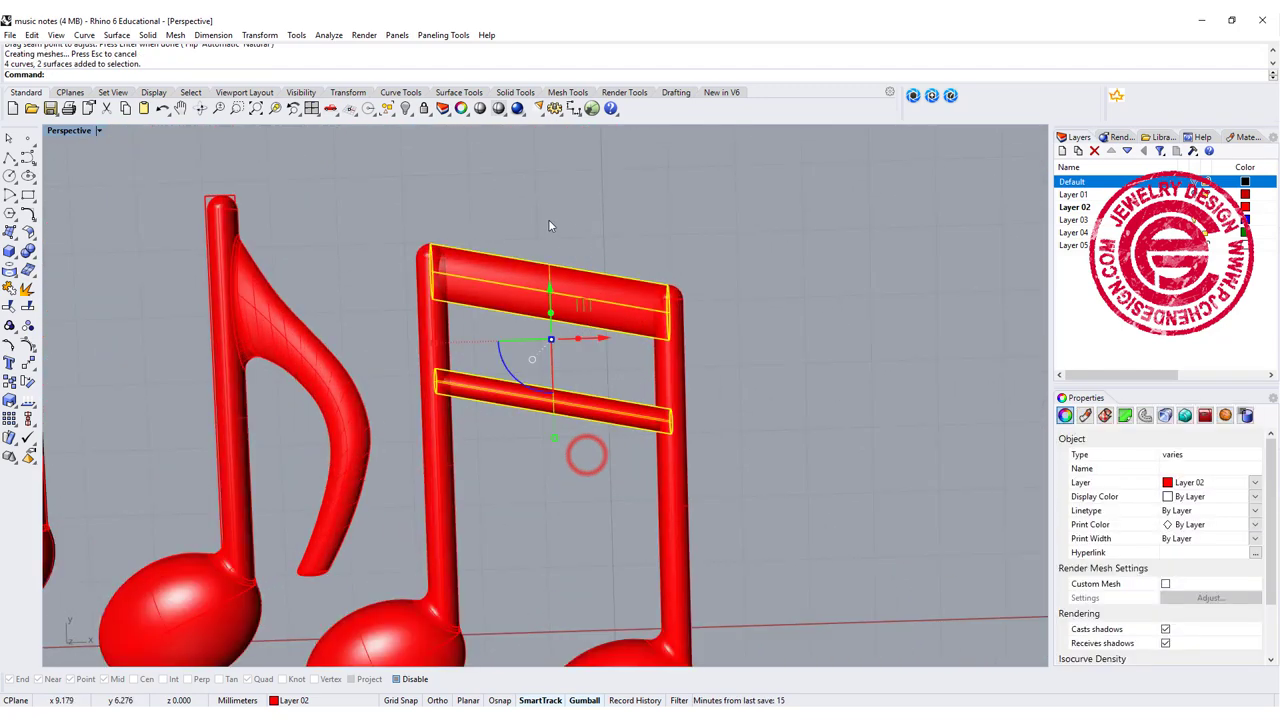
{"action": "type", "text": "cap"}
{"action": "key", "text": "Return"}
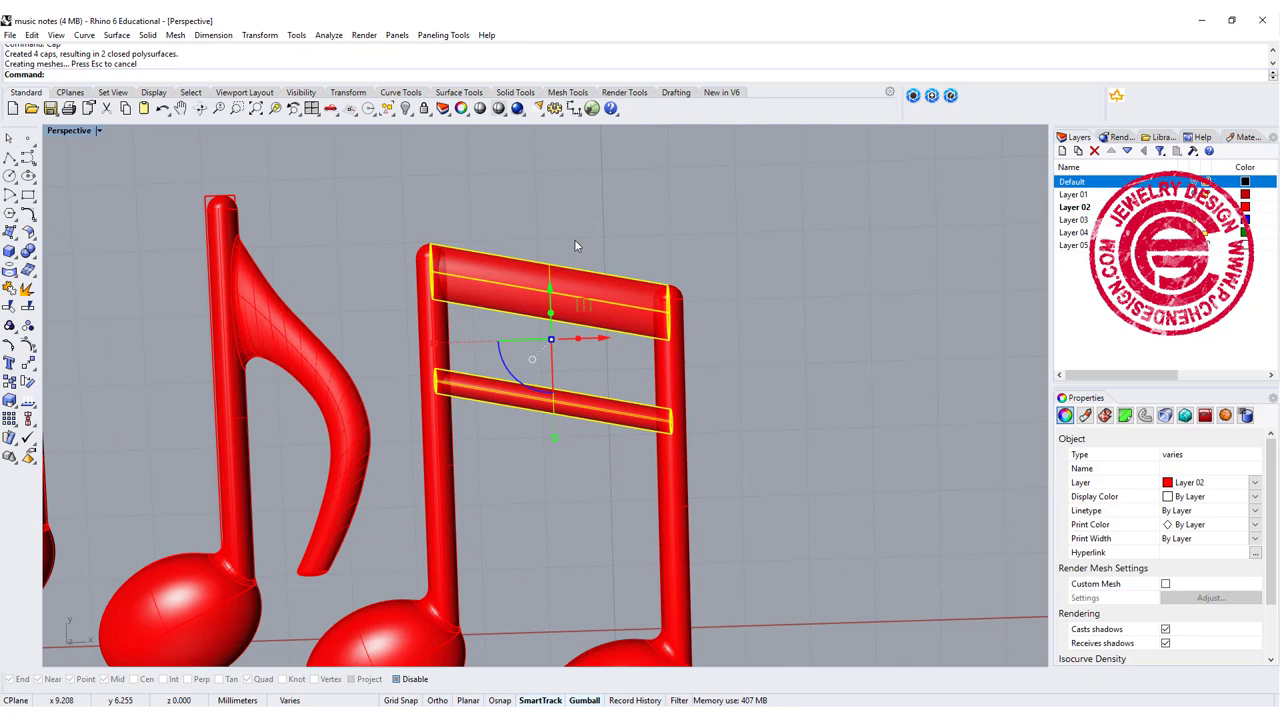
Step: Combine both beams with the two note solids using Boolean Union
{"action": "left_click", "coordinate": [740, 271]}
{"action": "right_click_drag", "start_coordinate": [767, 301], "coordinate": [797, 345]}
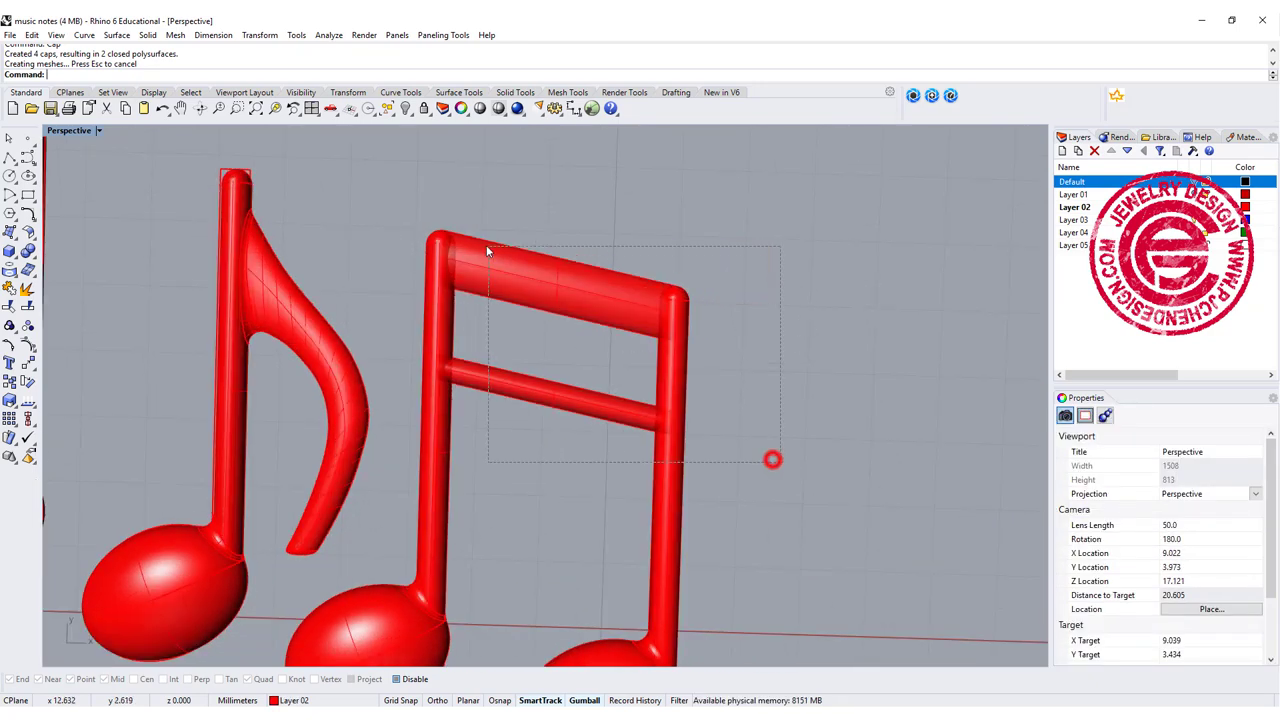
{"action": "left_click_drag", "start_coordinate": [487, 251], "coordinate": [488, 247]}
{"action": "left_click", "coordinate": [447, 306], "text": "shift"}
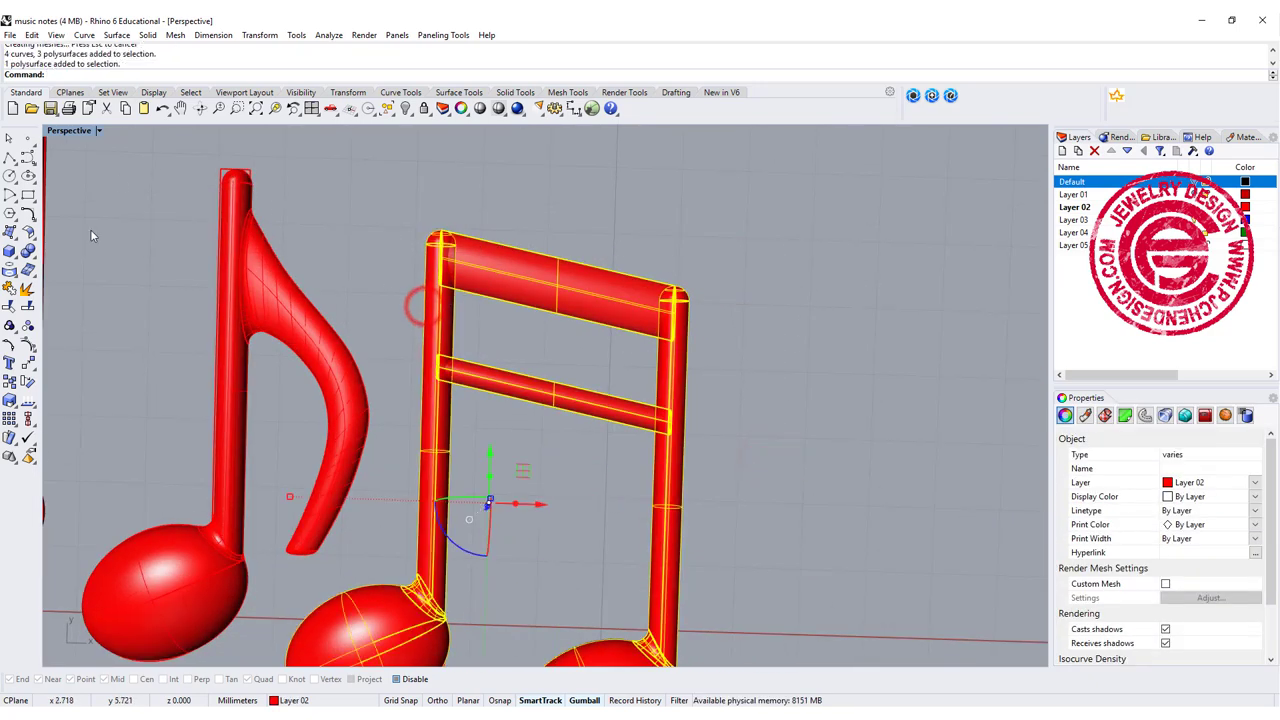
{"action": "left_click", "coordinate": [27, 251]}
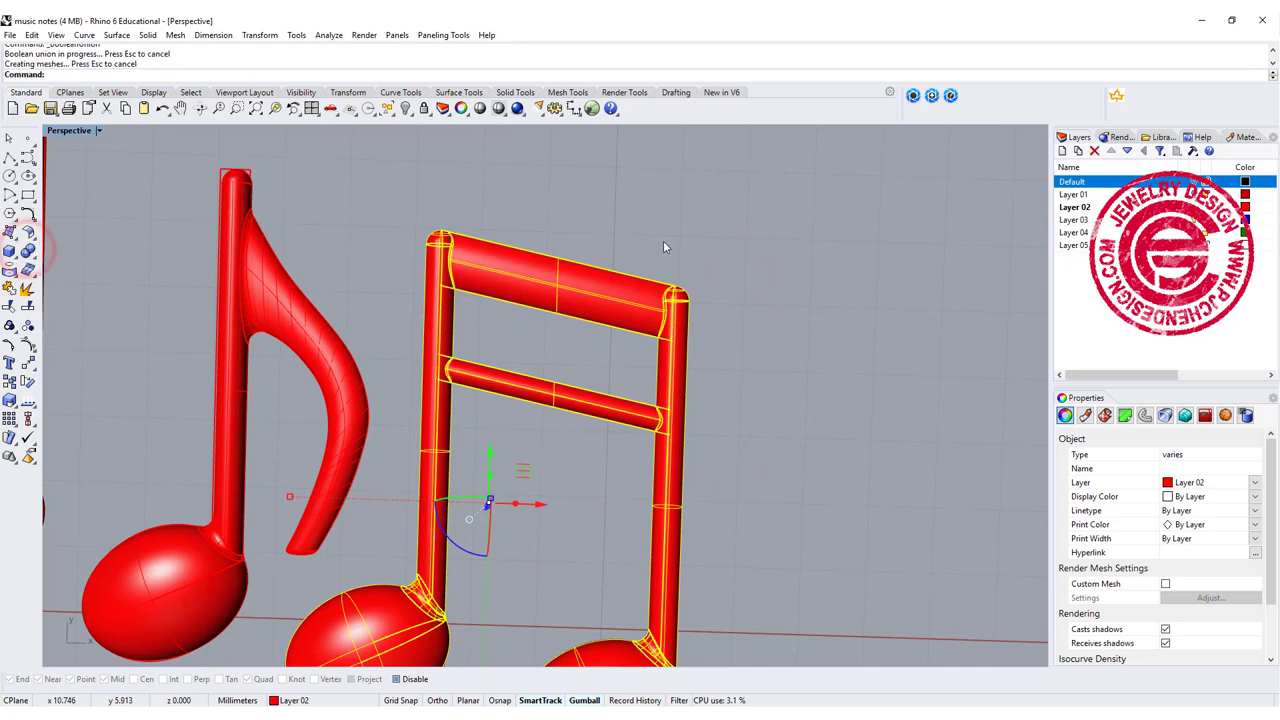
{"action": "left_click", "coordinate": [664, 247]}
Step: Fillet all the edges where the two beams meet both stems with a 0.2 mm radius
{"action": "right_click_drag", "start_coordinate": [664, 247], "coordinate": [700, 330]}
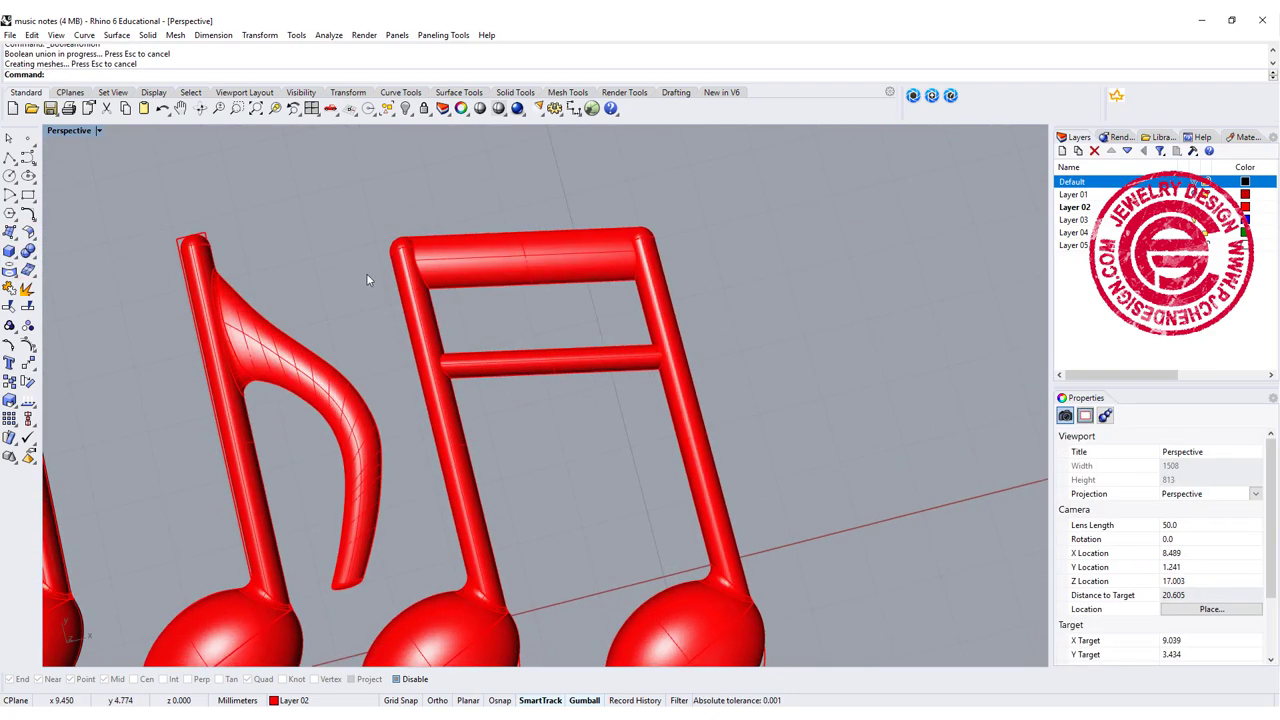
{"action": "left_click", "coordinate": [30, 257]}
{"action": "left_click", "coordinate": [142, 277]}
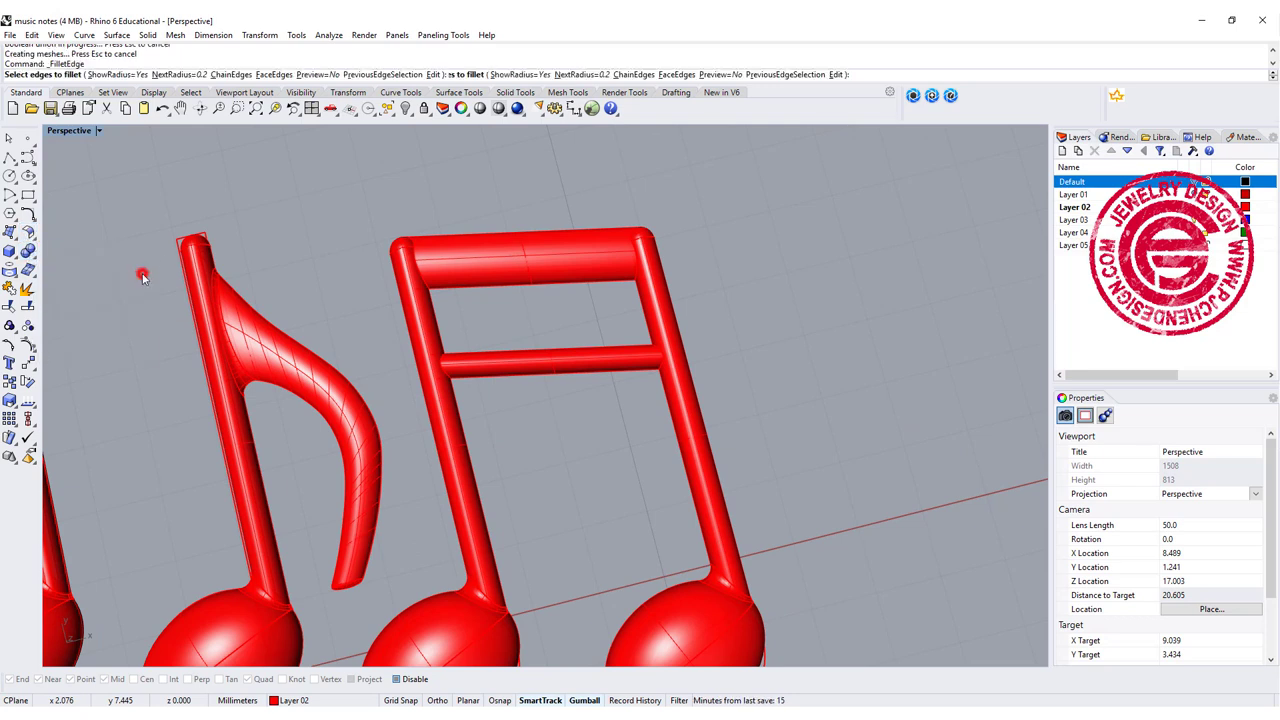
{"action": "left_click_drag", "start_coordinate": [365, 201], "coordinate": [486, 396]}
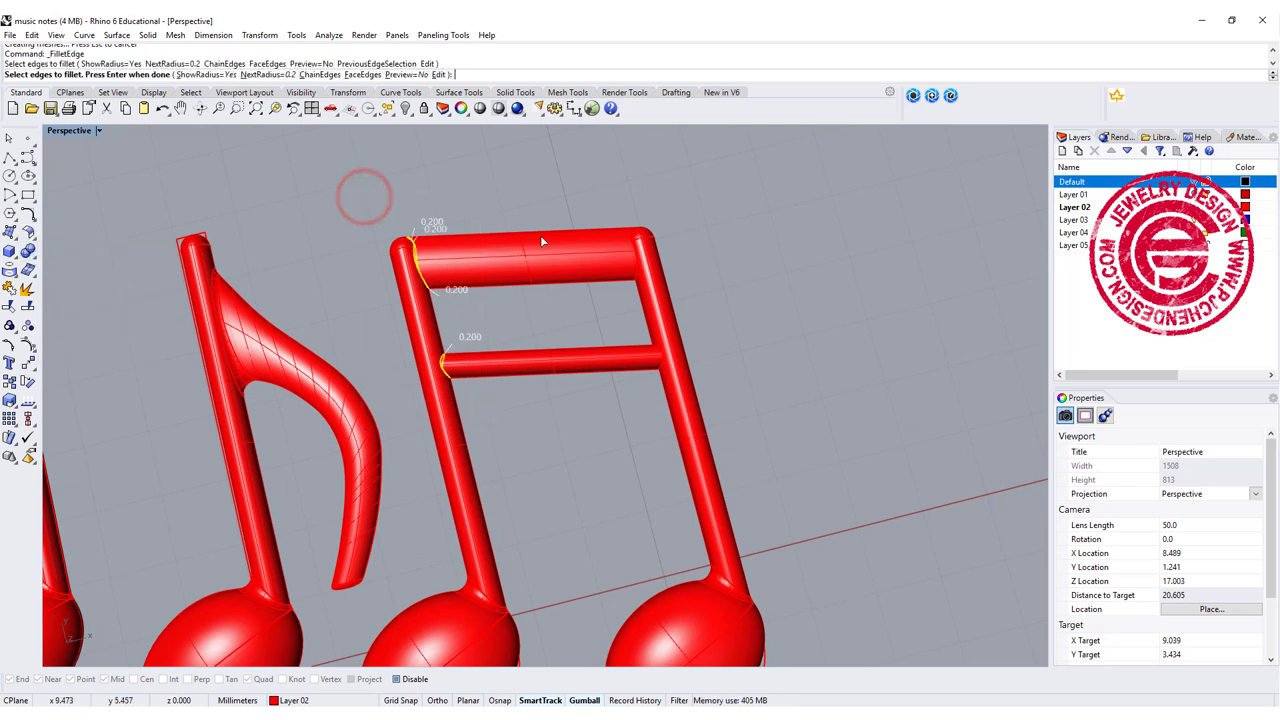
{"action": "left_click_drag", "start_coordinate": [585, 205], "coordinate": [728, 394]}
{"action": "right_click_drag", "start_coordinate": [737, 325], "coordinate": [745, 307]}
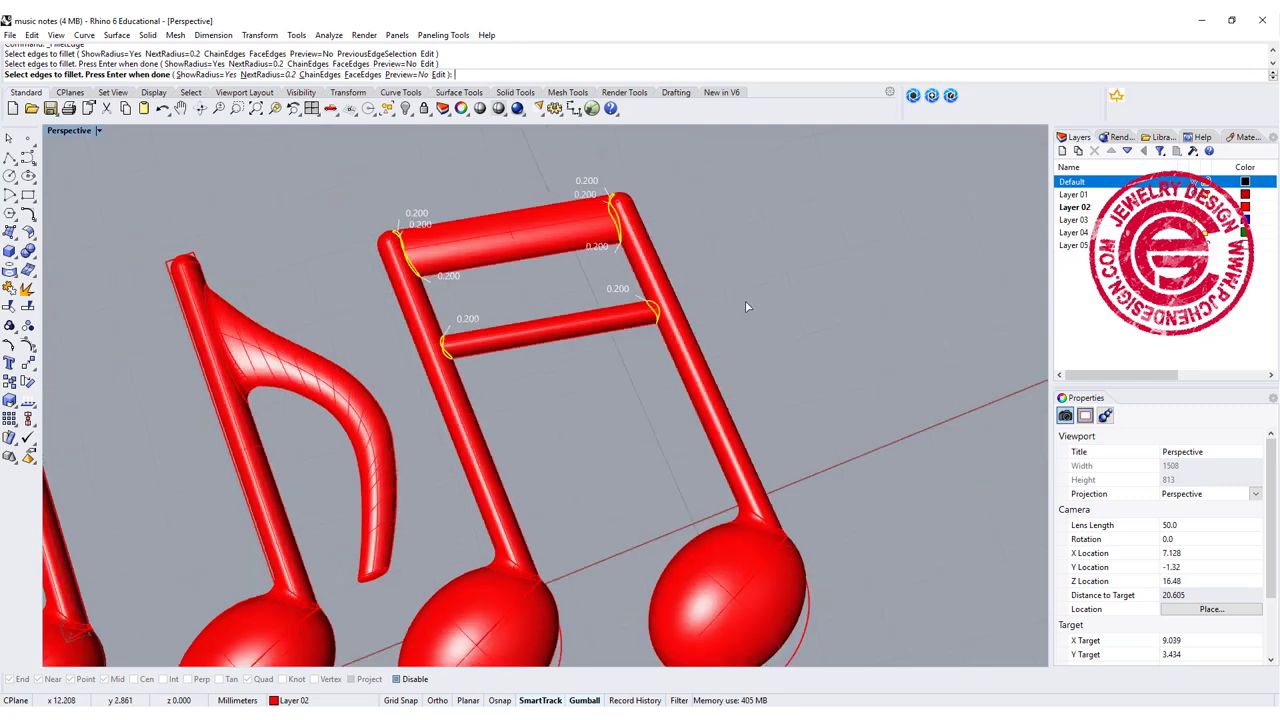
{"action": "key", "text": "Return"}
{"action": "key", "text": "Return"}
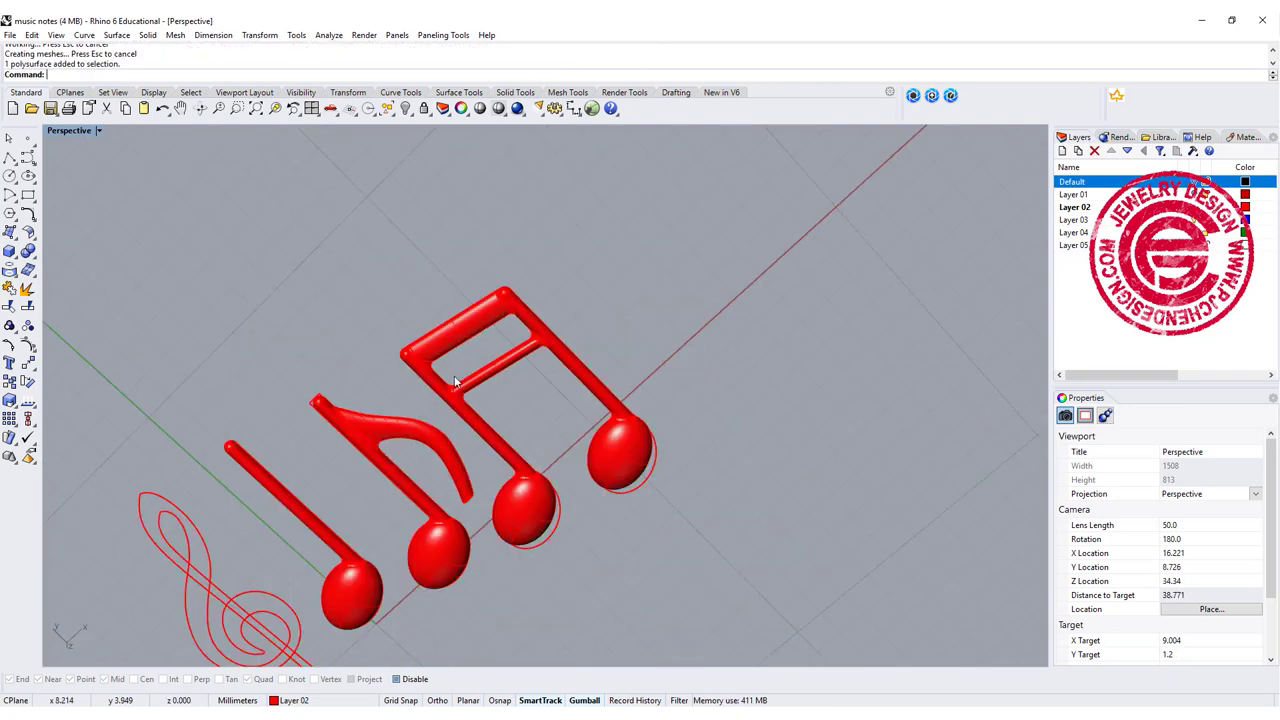
{"action": "right_click_drag", "start_coordinate": [454, 380], "coordinate": [555, 335]}
{"action": "scroll", "coordinate": [550, 346], "scroll_direction": "up", "scroll_amount": 3}
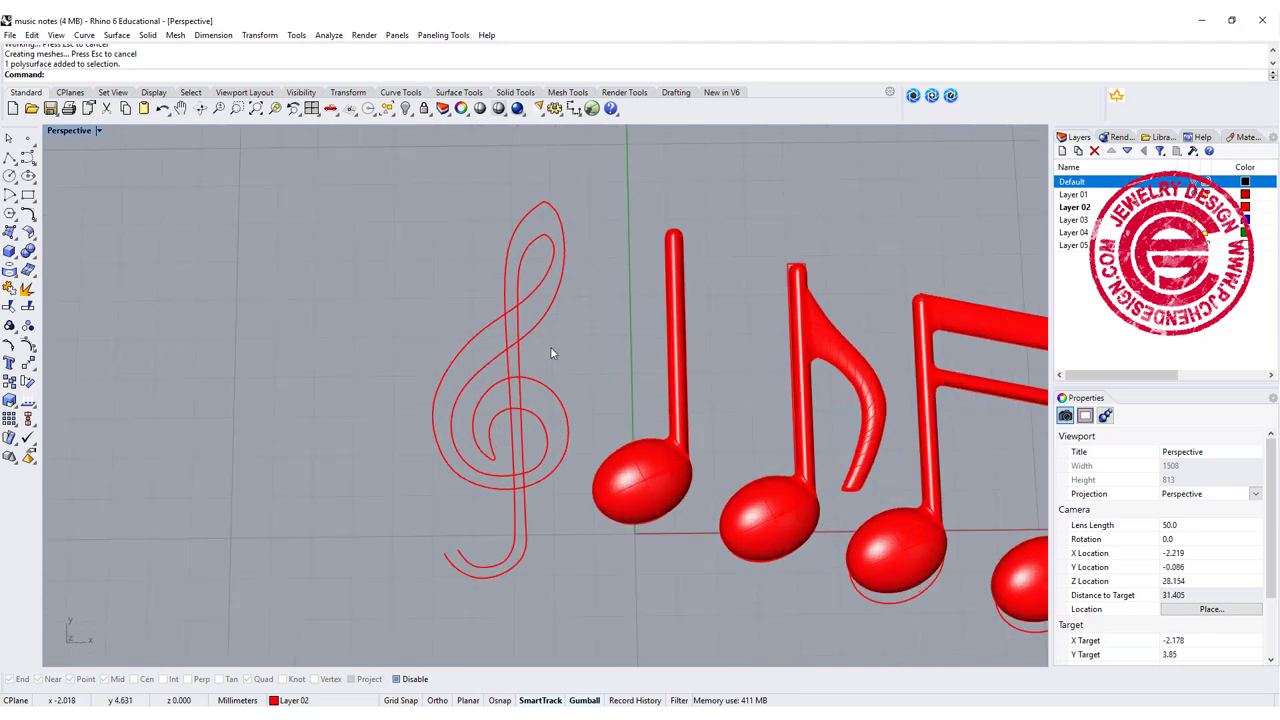
Step: Draw an upright ellipse by diameter spanning the inner and outer peaks of the treble clef, setting its second axis in the Right view
{"action": "scroll", "coordinate": [487, 326], "scroll_direction": "up", "scroll_amount": 2}
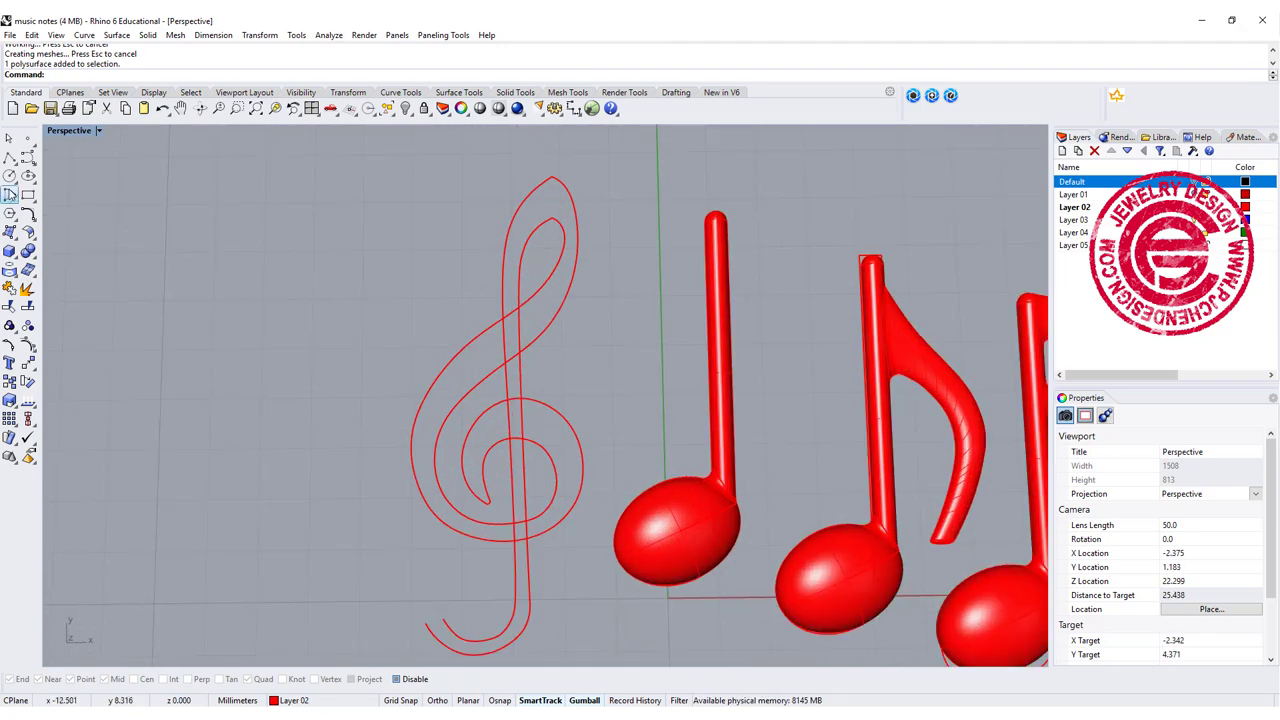
{"action": "left_click", "coordinate": [28, 176]}
{"action": "left_click", "coordinate": [65, 183]}
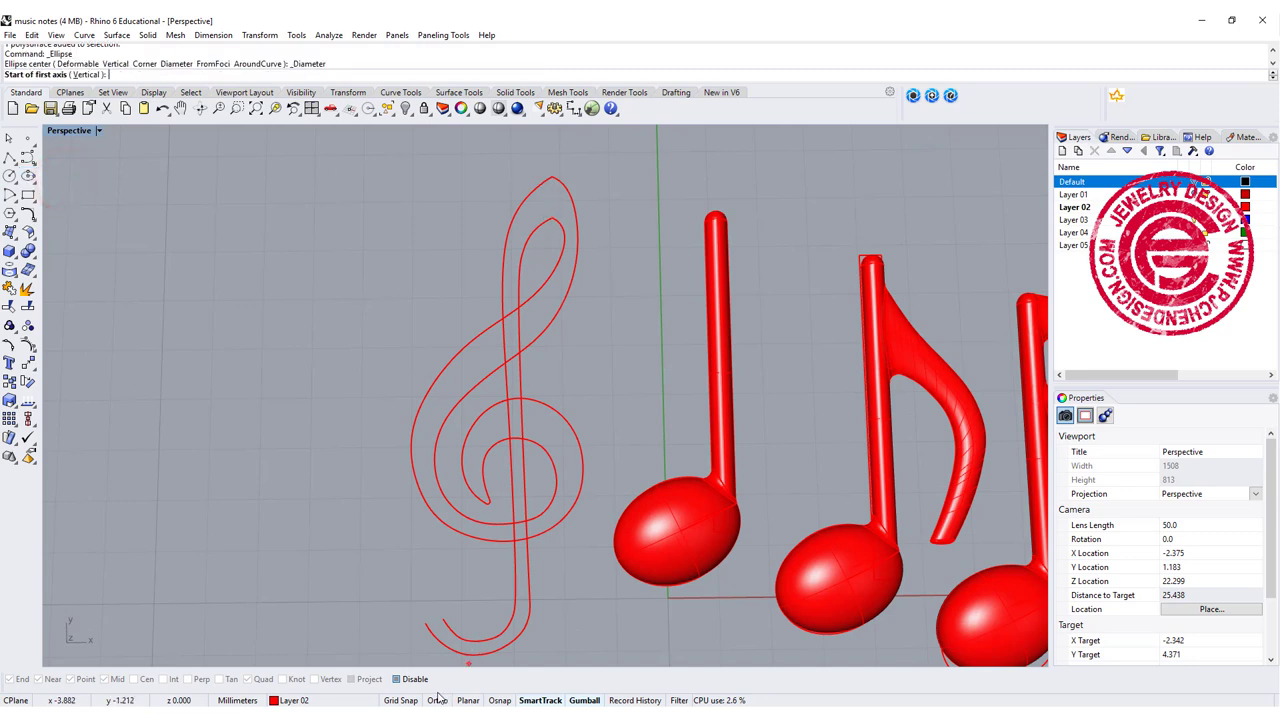
{"action": "left_click", "coordinate": [397, 679]}
{"action": "left_click", "coordinate": [552, 217]}
{"action": "left_click", "coordinate": [551, 176]}
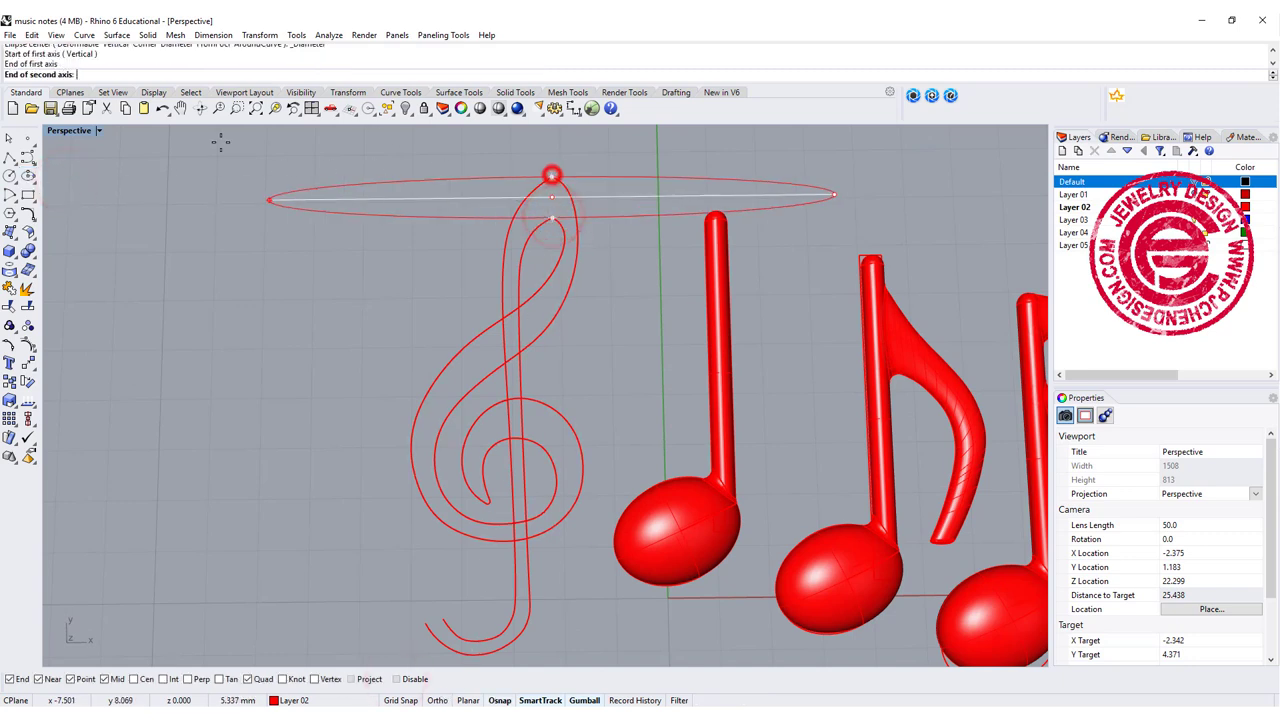
{"action": "double_click", "coordinate": [72, 126]}
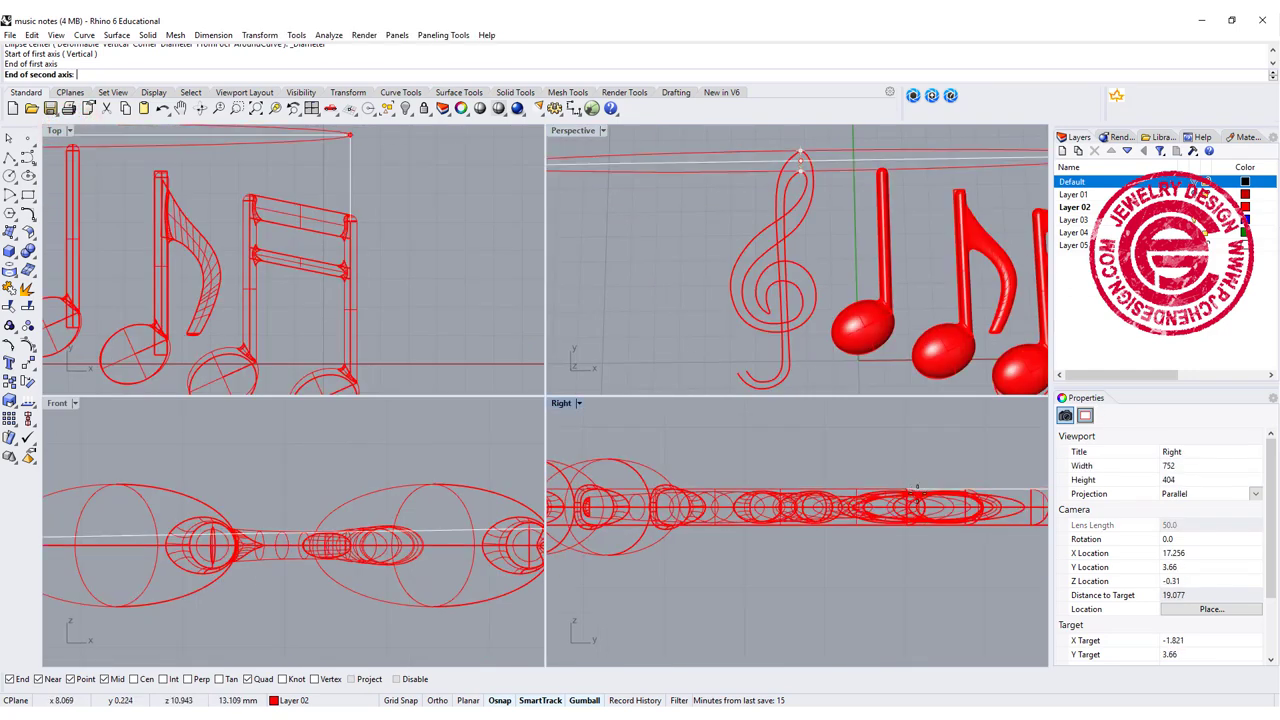
{"action": "scroll", "coordinate": [917, 500], "scroll_direction": "up", "scroll_amount": 5}
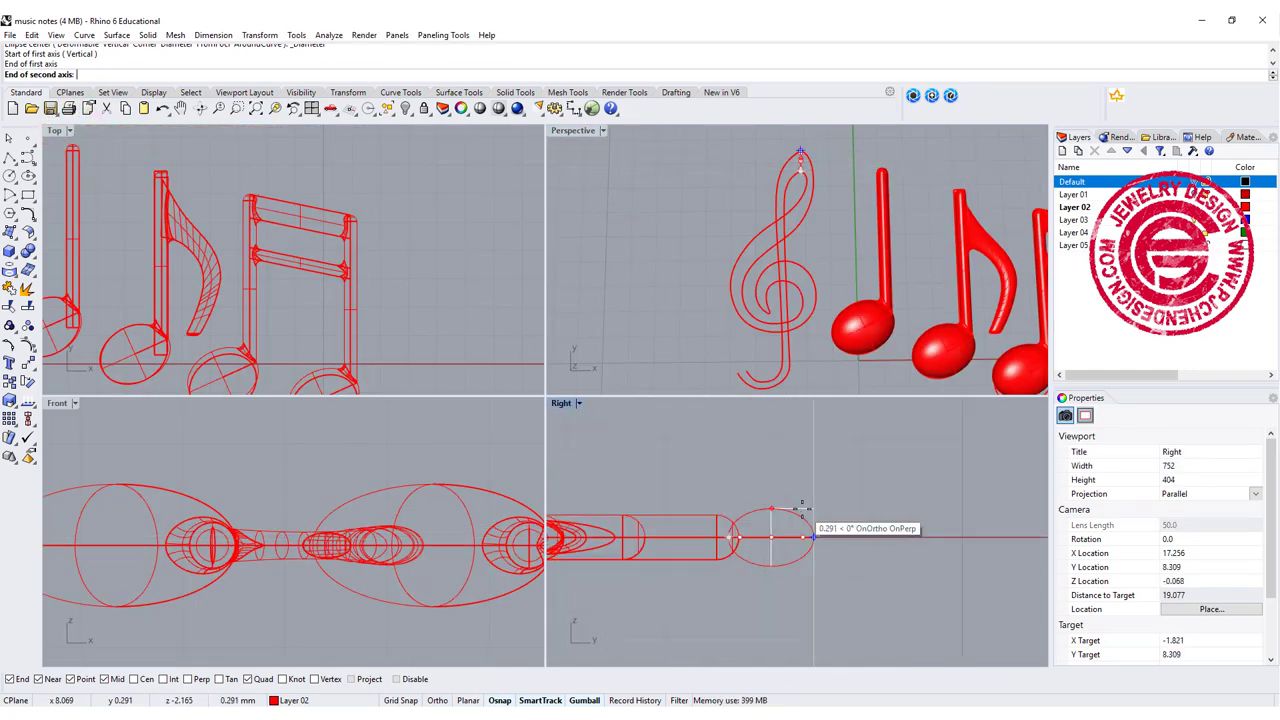
{"action": "scroll", "coordinate": [795, 514], "scroll_direction": "up", "scroll_amount": 3}
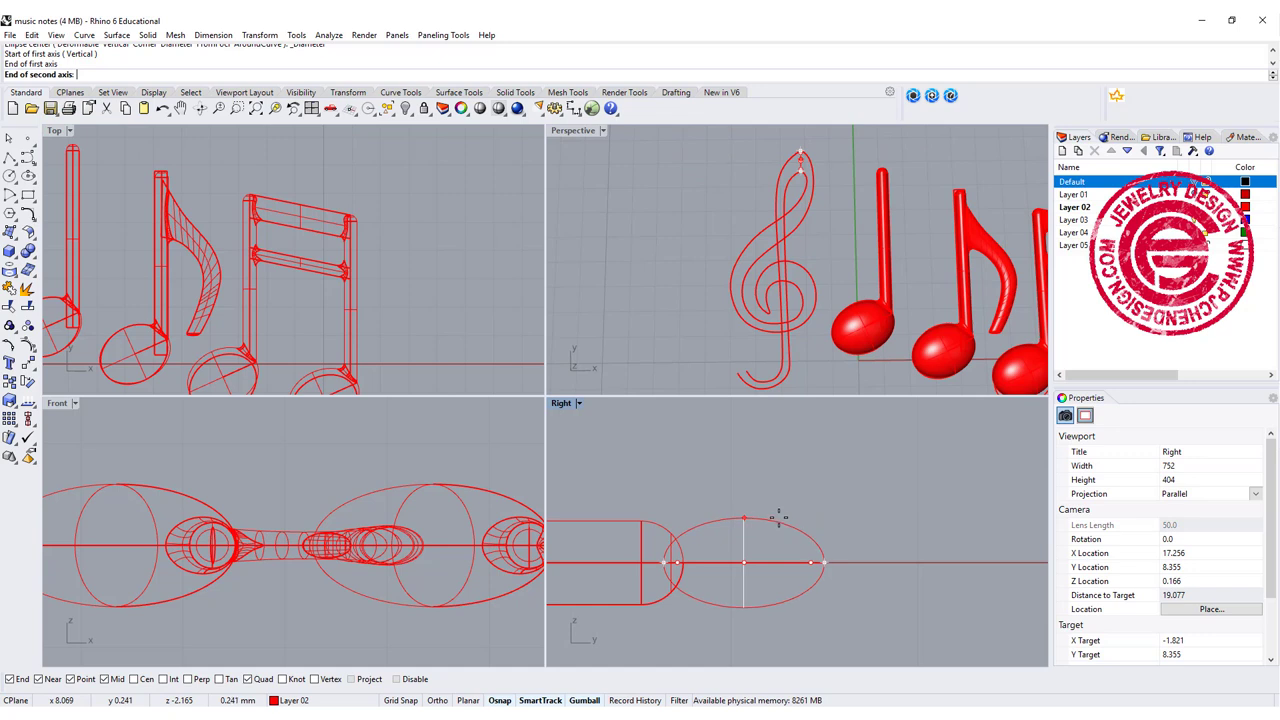
{"action": "left_click", "coordinate": [779, 517]}
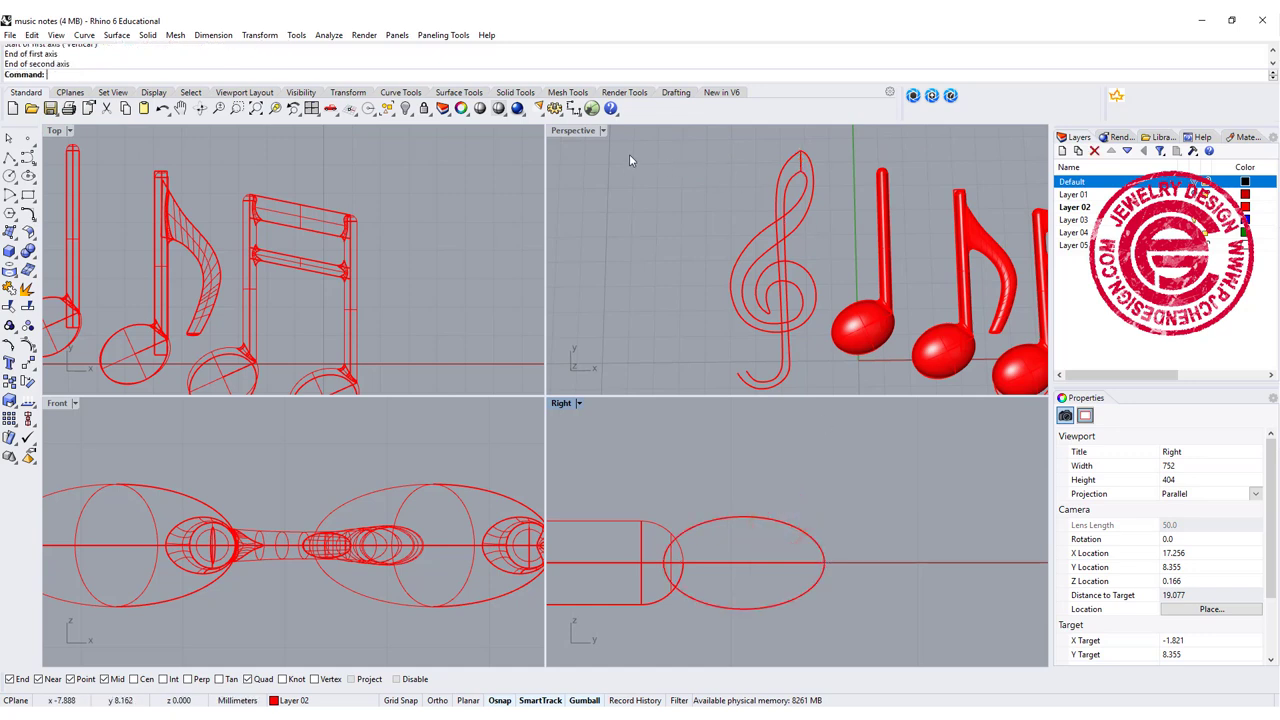
Step: Draw a second upright ellipse by diameter across the two open curve ends of the clef's lower hook
{"action": "scroll", "coordinate": [712, 306], "scroll_direction": "up", "scroll_amount": 5}
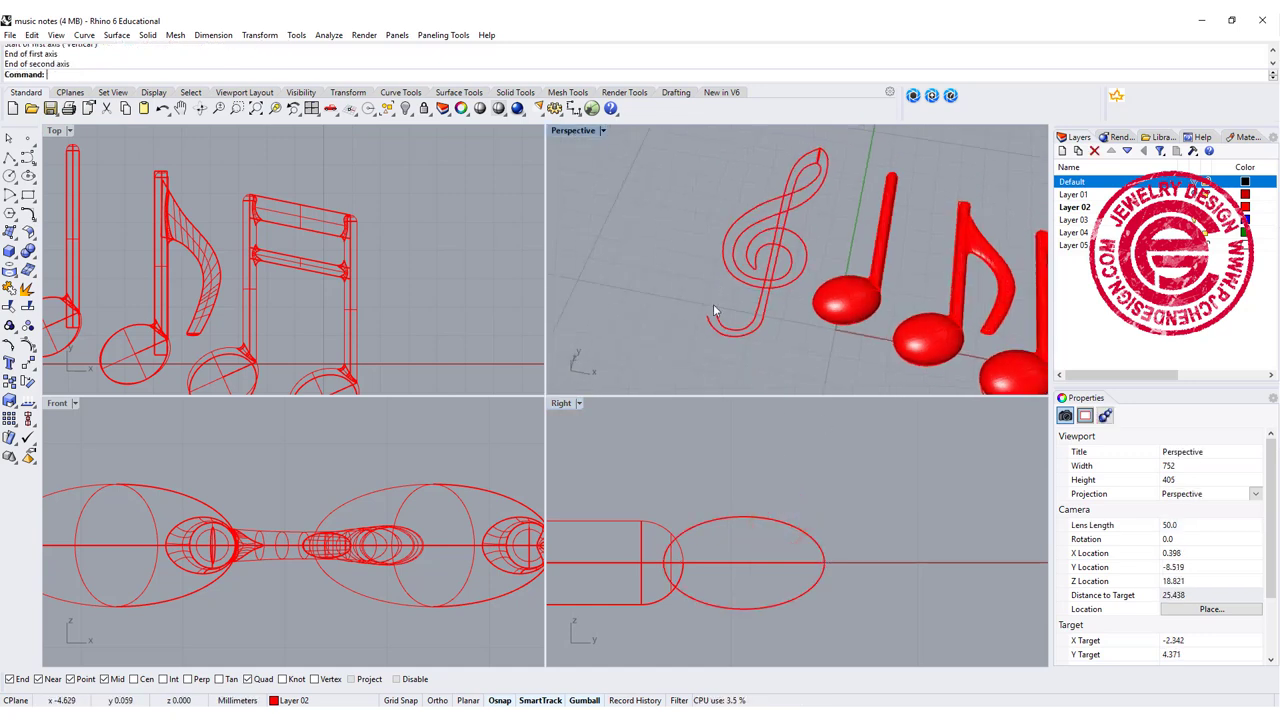
{"action": "right_click", "coordinate": [712, 306]}
{"action": "left_click", "coordinate": [697, 326]}
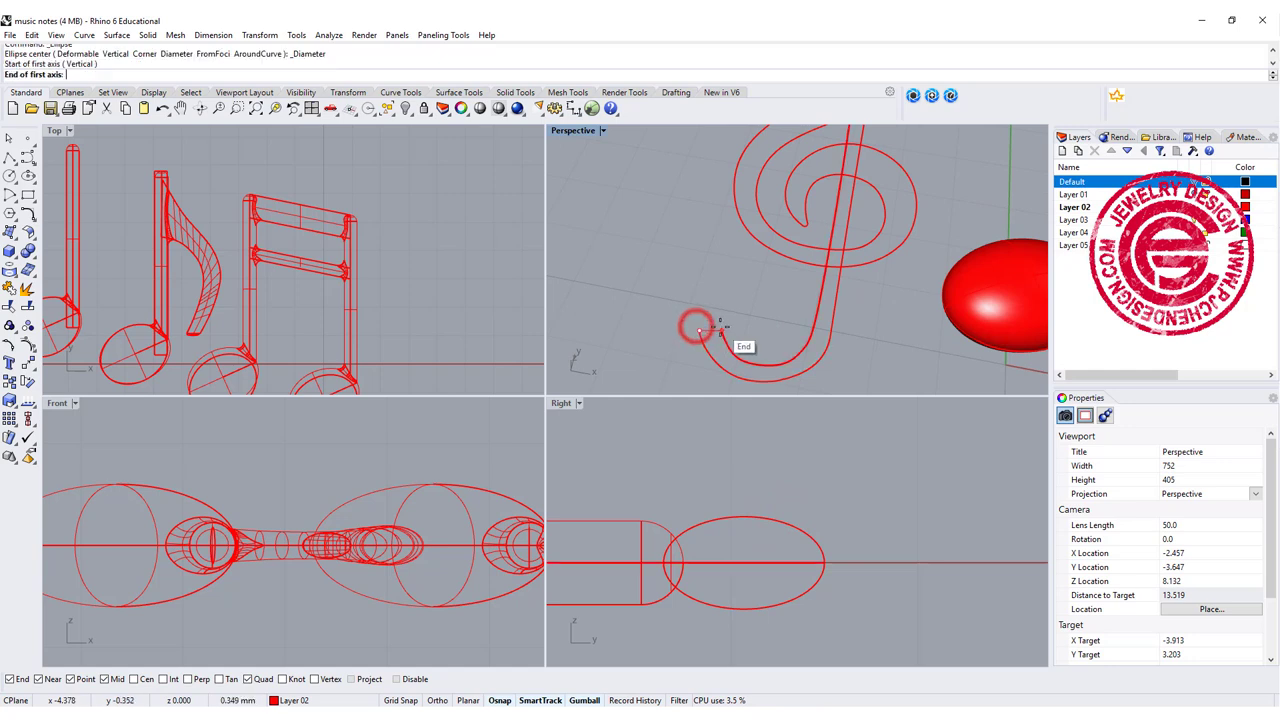
{"action": "left_click", "coordinate": [721, 330]}
{"action": "scroll", "coordinate": [660, 544], "scroll_direction": "down", "scroll_amount": 1}
{"action": "scroll", "coordinate": [665, 540], "scroll_direction": "down", "scroll_amount": 5}
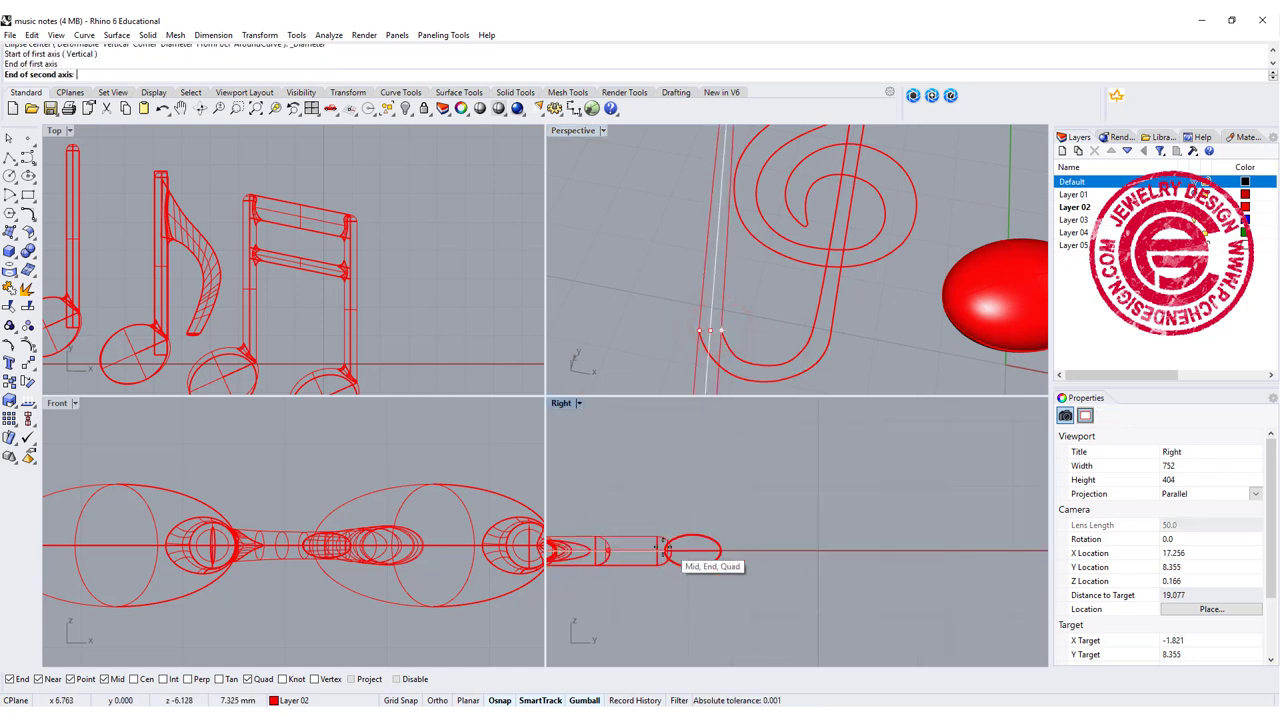
{"action": "right_click_drag", "start_coordinate": [680, 550], "coordinate": [828, 505]}
{"action": "scroll", "coordinate": [828, 505], "scroll_direction": "up", "scroll_amount": 6}
{"action": "key", "text": "alt"}
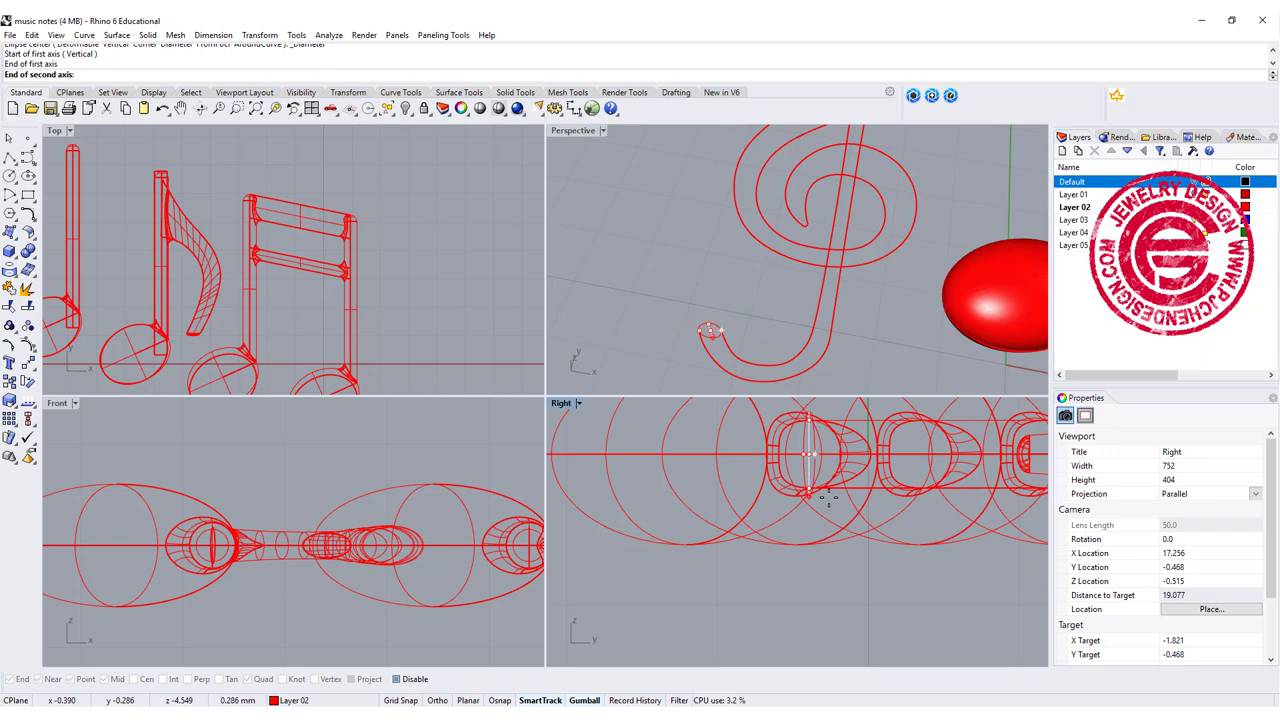
{"action": "left_click", "coordinate": [829, 500]}
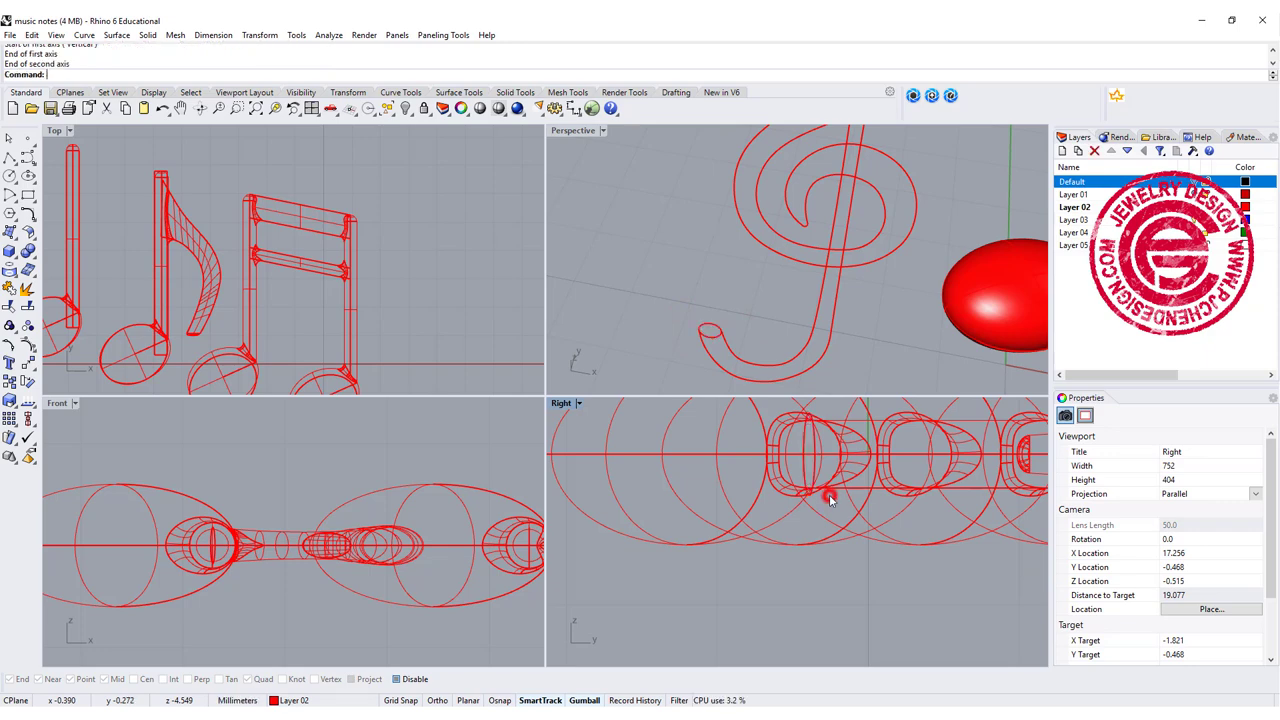
Step: With Record History on, run Sweep 2 Rails along the clef's two spiral curves using the peak ellipse as cross section
{"action": "double_click", "coordinate": [580, 131]}
{"action": "scroll", "coordinate": [628, 271], "scroll_direction": "down", "scroll_amount": 12}
{"action": "right_click_drag", "start_coordinate": [640, 234], "coordinate": [535, 330], "text": "shift"}
{"action": "right_click_drag", "start_coordinate": [535, 330], "coordinate": [580, 346]}
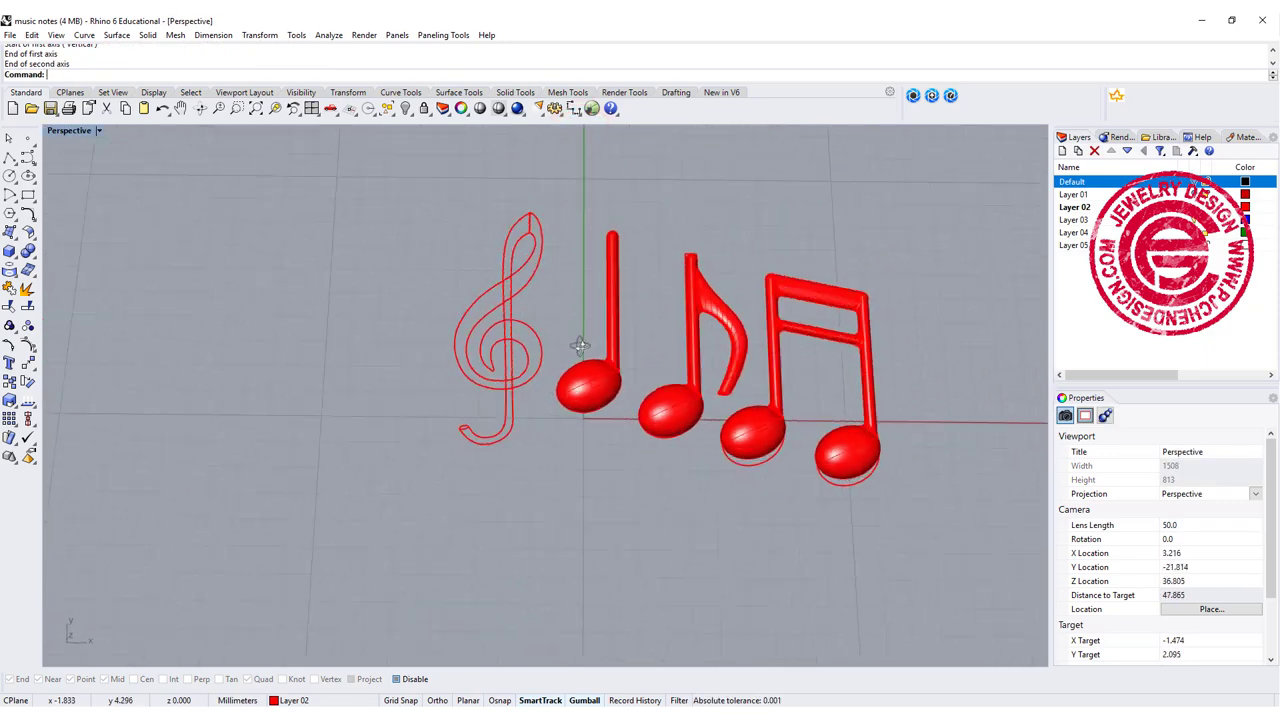
{"action": "scroll", "coordinate": [542, 288], "scroll_direction": "up", "scroll_amount": 5}
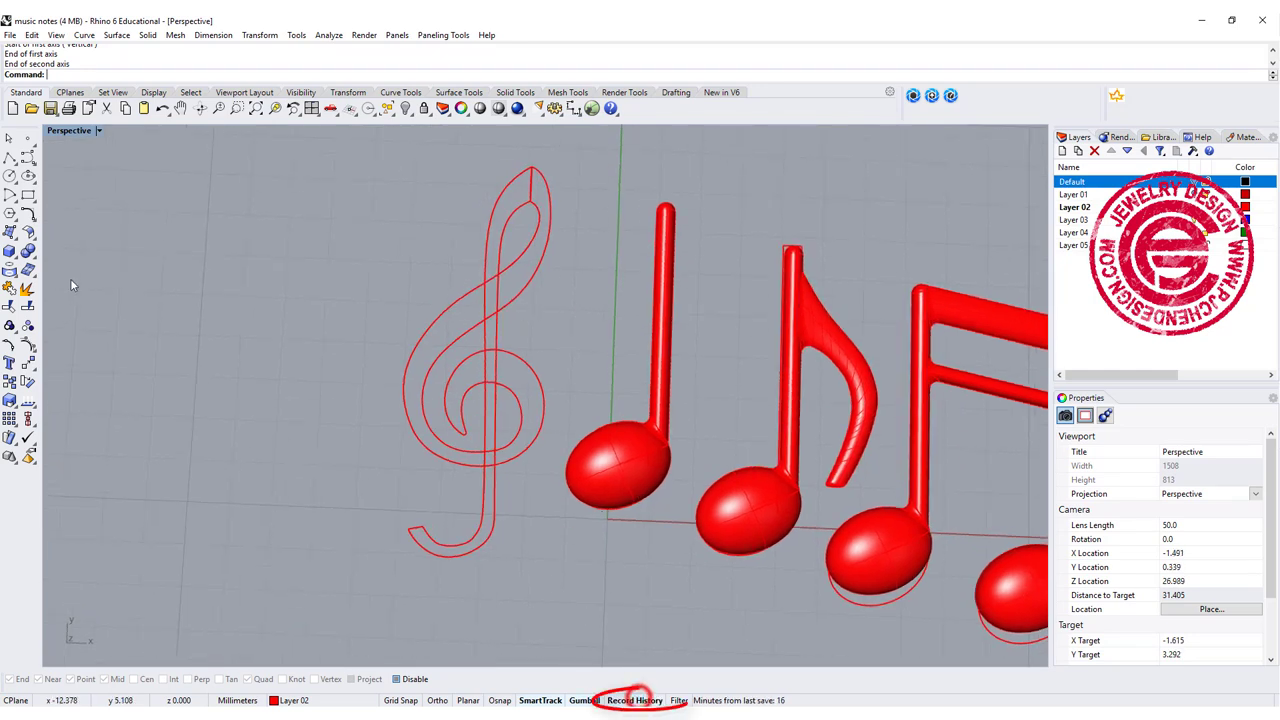
{"action": "left_click", "coordinate": [117, 35]}
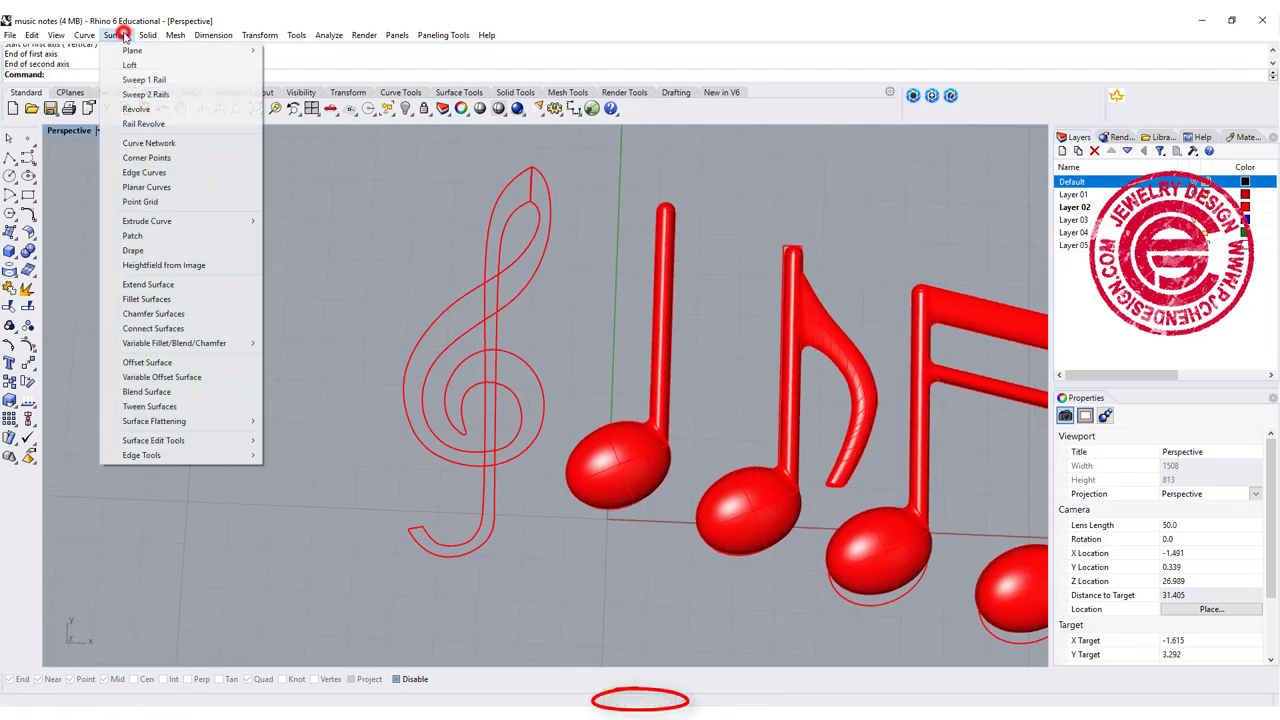
{"action": "left_click", "coordinate": [150, 93]}
{"action": "left_click", "coordinate": [520, 262]}
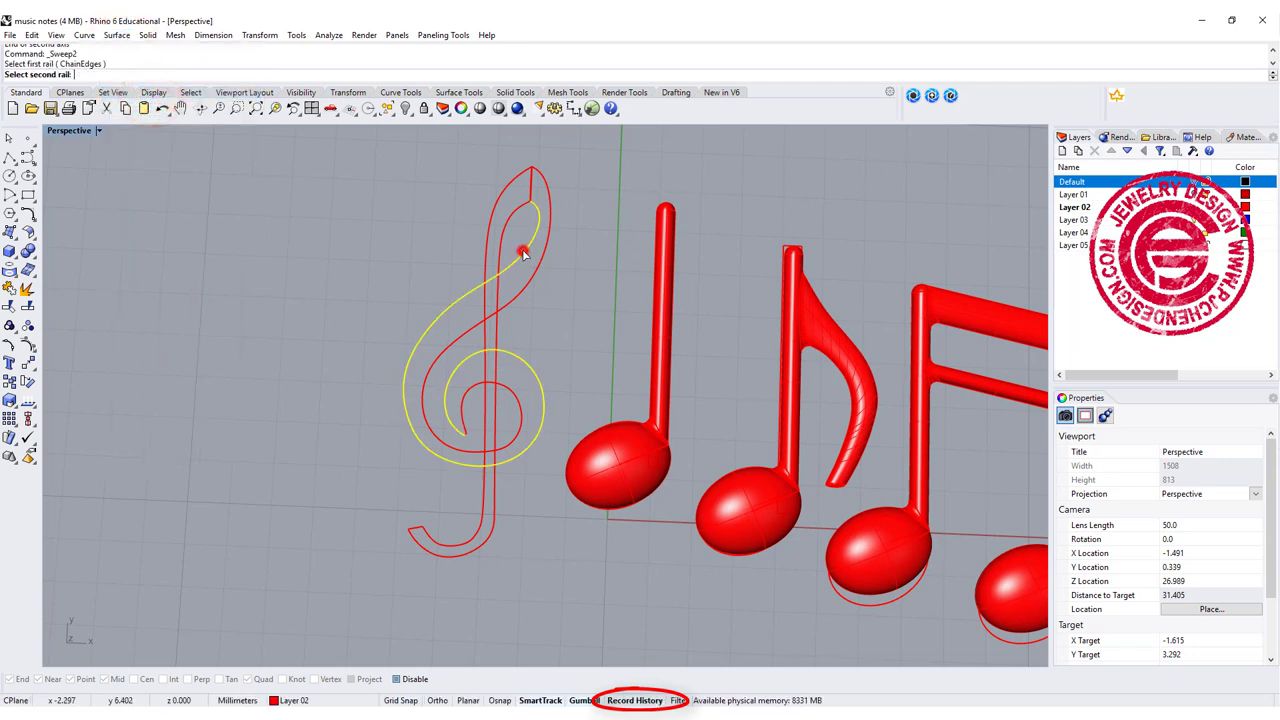
{"action": "left_click", "coordinate": [543, 258]}
{"action": "left_click", "coordinate": [531, 189]}
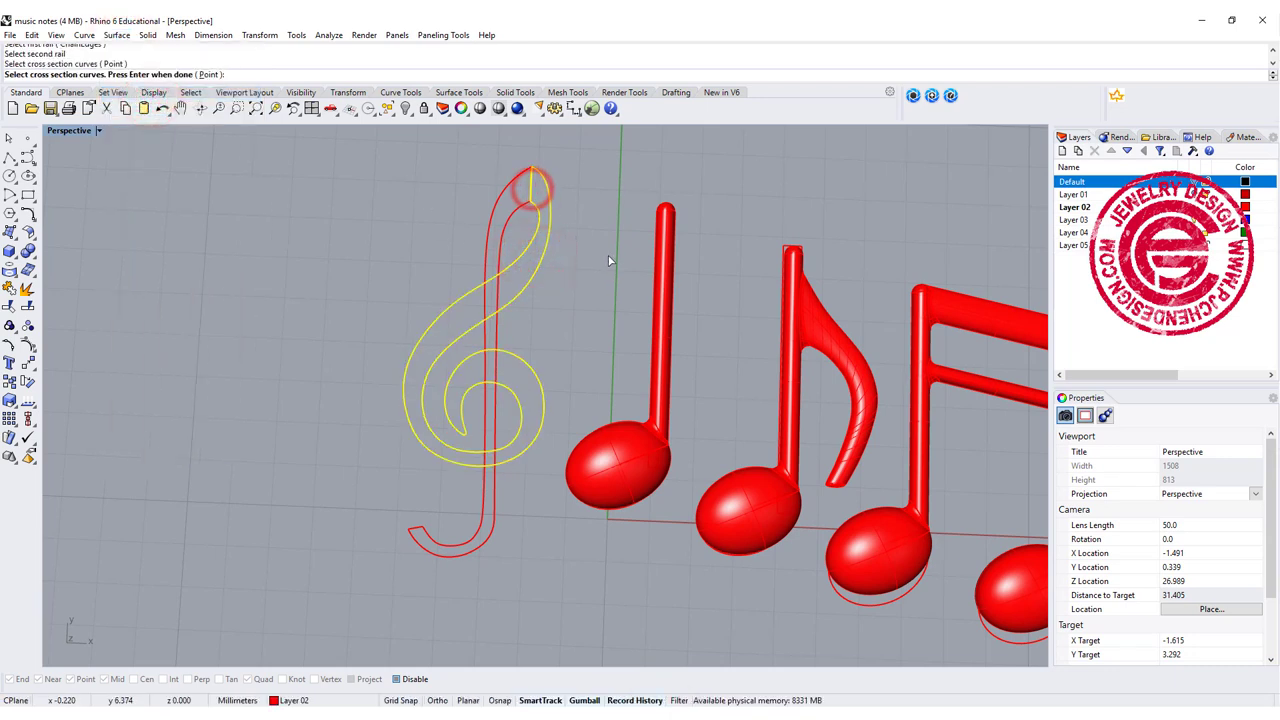
{"action": "key", "text": "Return"}
{"action": "key", "text": "Return"}
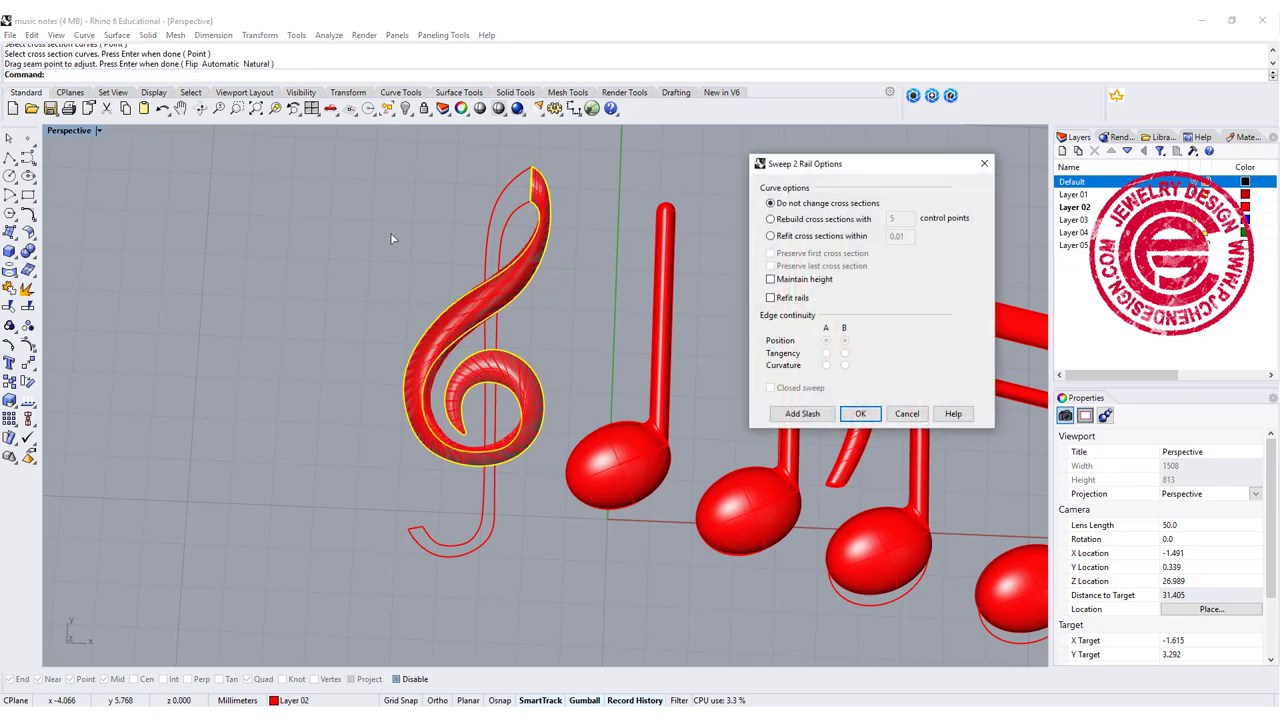
Step: Add slashes to the spiral sweep across the diagonal neck and the underside of the large loop, working in the Top view
{"action": "double_click", "coordinate": [47, 133]}
{"action": "double_click", "coordinate": [57, 126]}
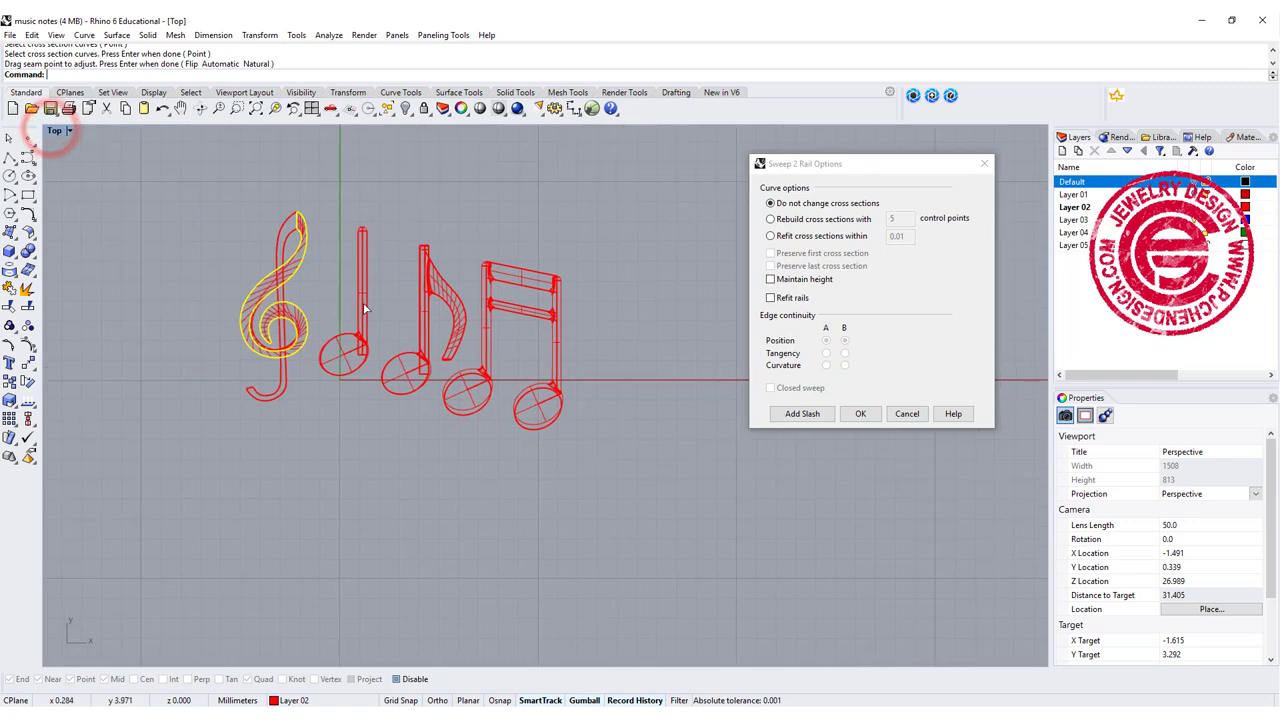
{"action": "scroll", "coordinate": [365, 310], "scroll_direction": "up", "scroll_amount": 8}
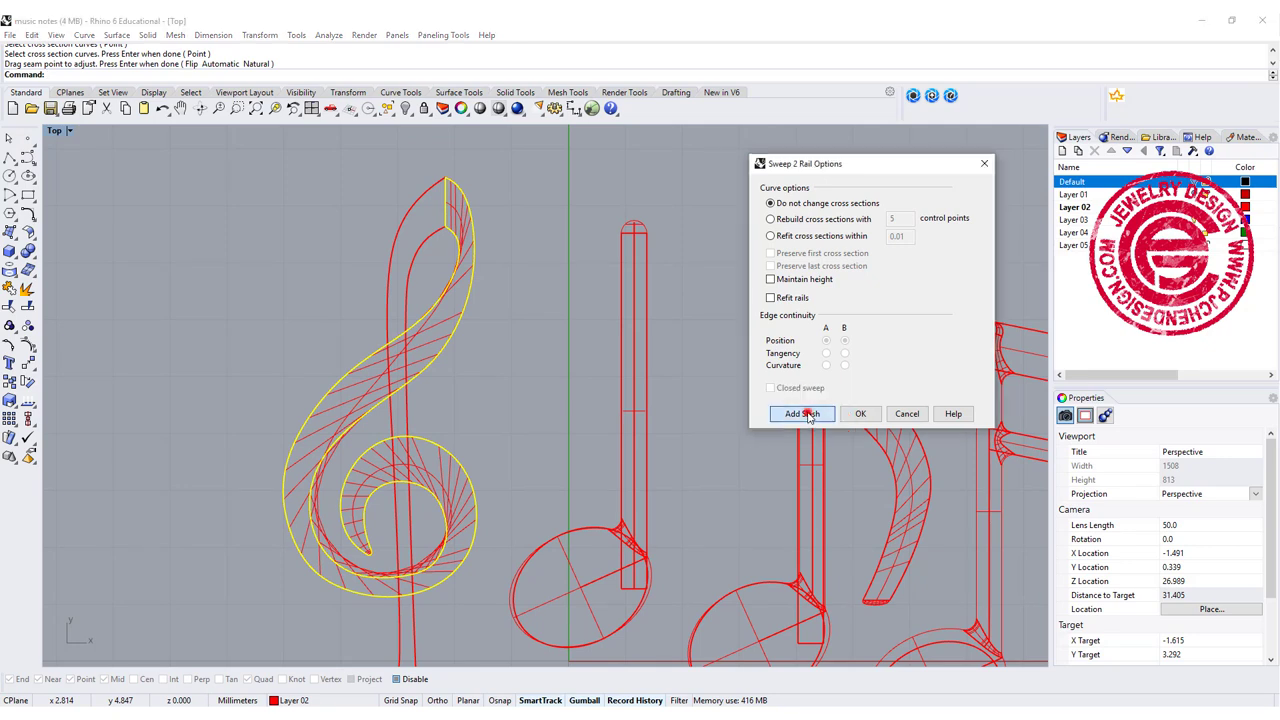
{"action": "left_click", "coordinate": [808, 414]}
{"action": "left_click", "coordinate": [356, 375]}
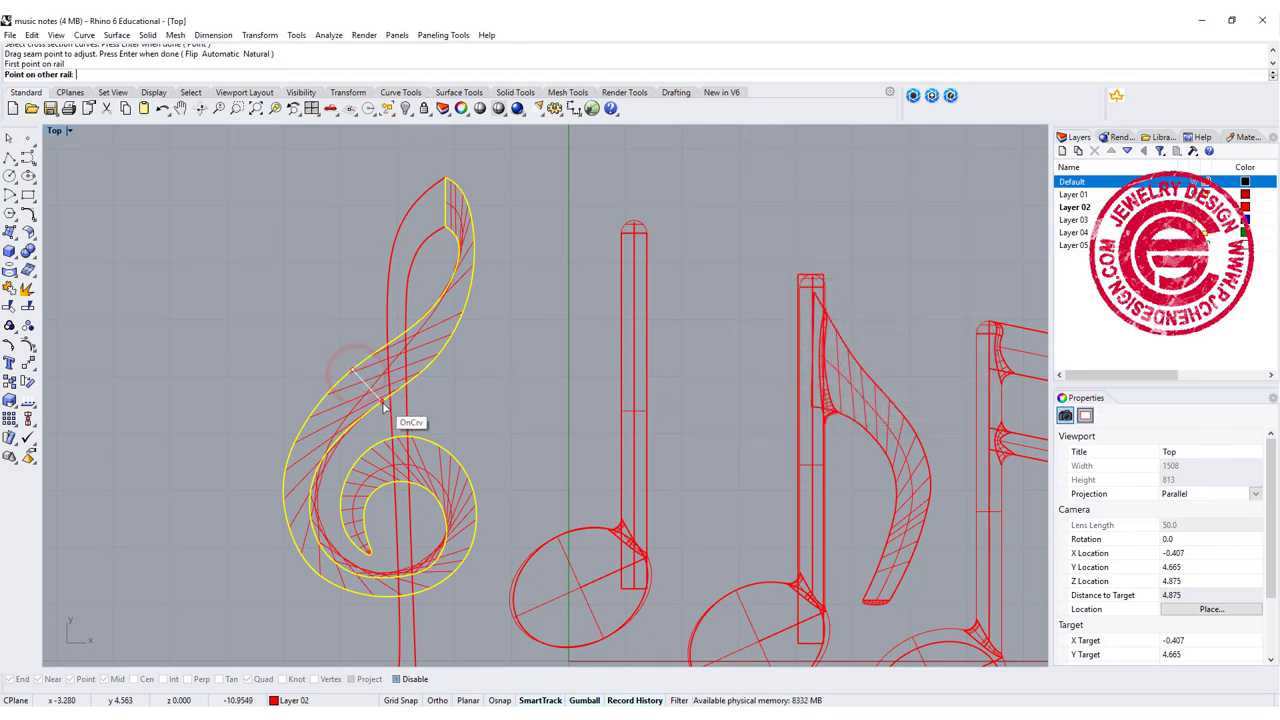
{"action": "left_click", "coordinate": [376, 395]}
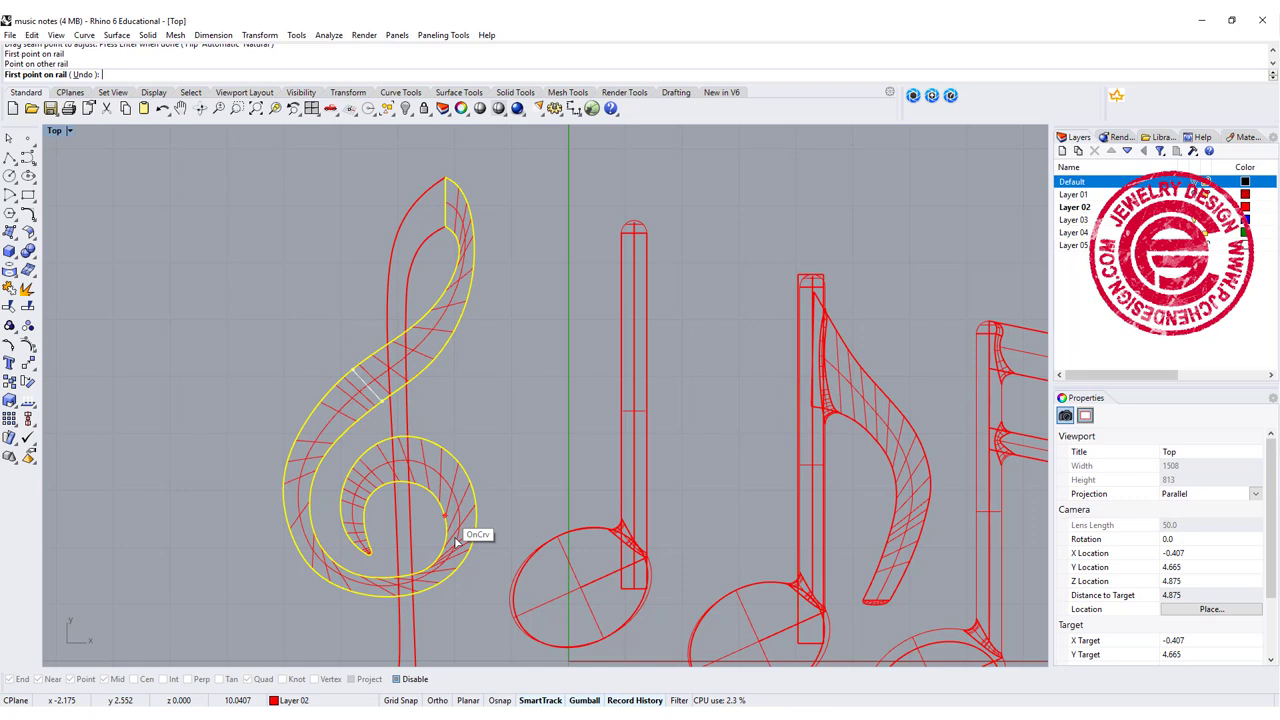
{"action": "left_click", "coordinate": [377, 582]}
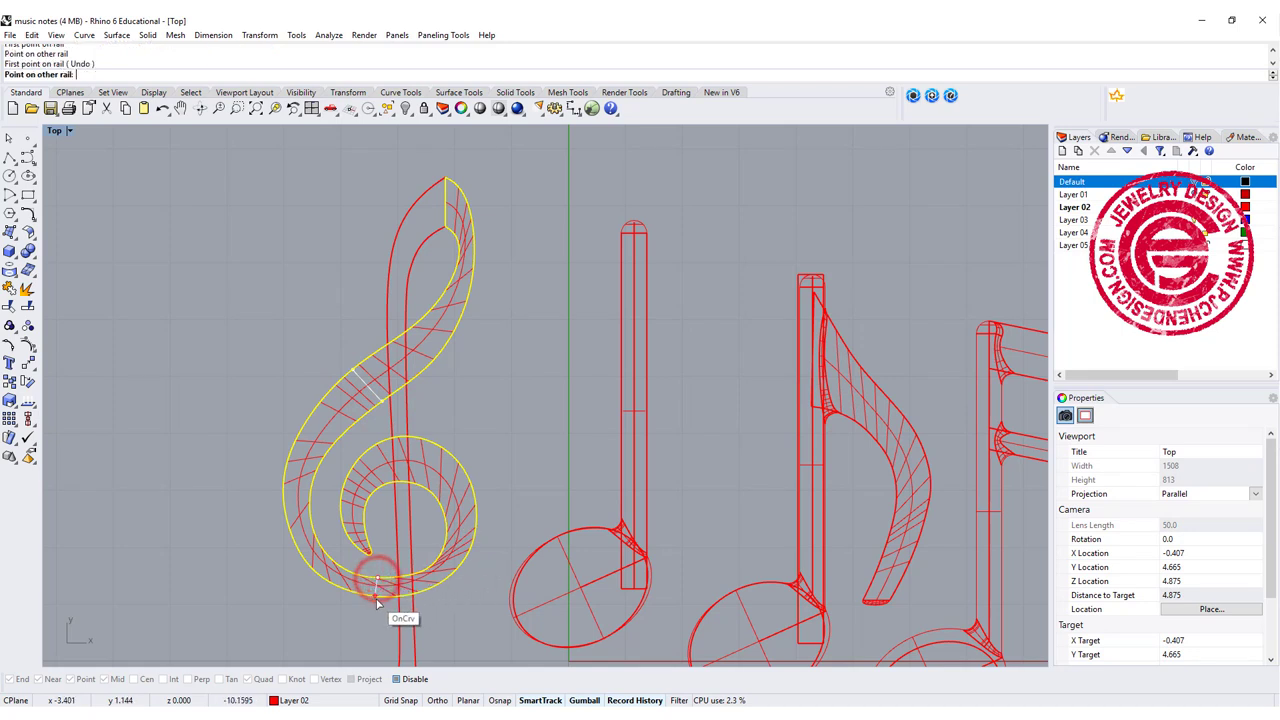
{"action": "left_click", "coordinate": [379, 601]}
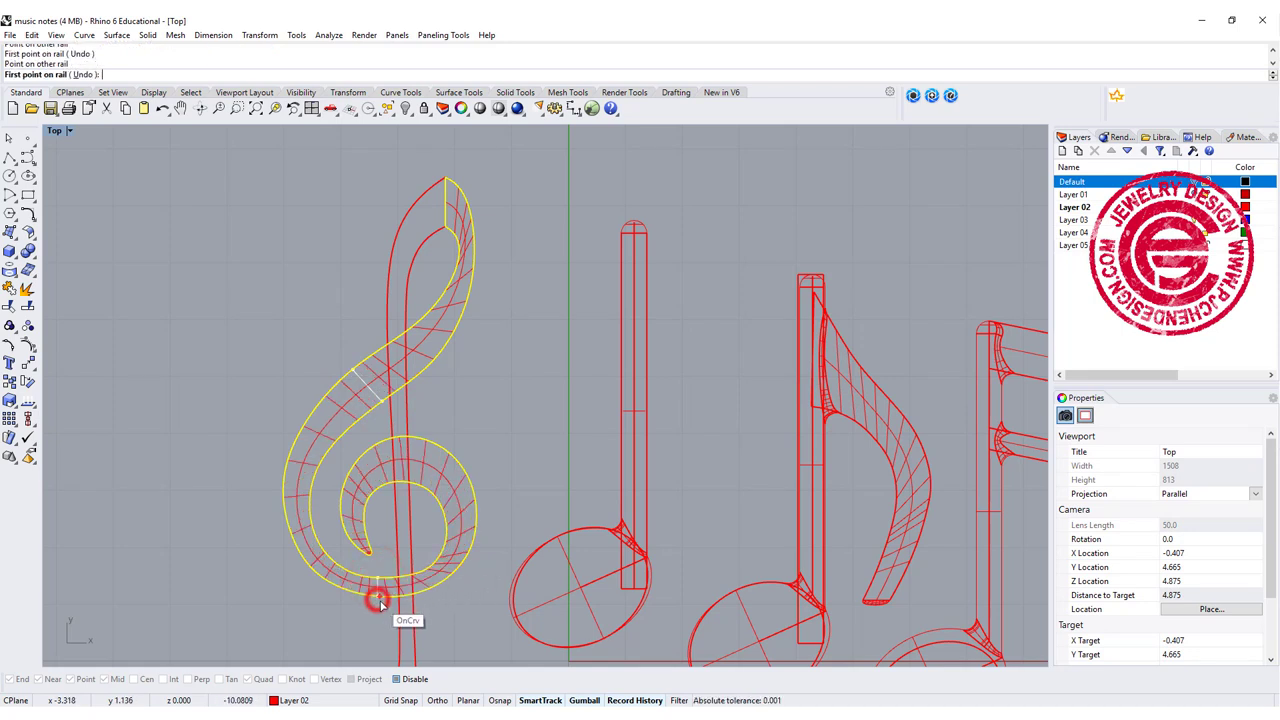
Step: Add slashes across the inner spiral's crest, near its tip and across the upper neck, and complete the spiral sweep
{"action": "left_click", "coordinate": [413, 439]}
{"action": "left_click", "coordinate": [409, 487]}
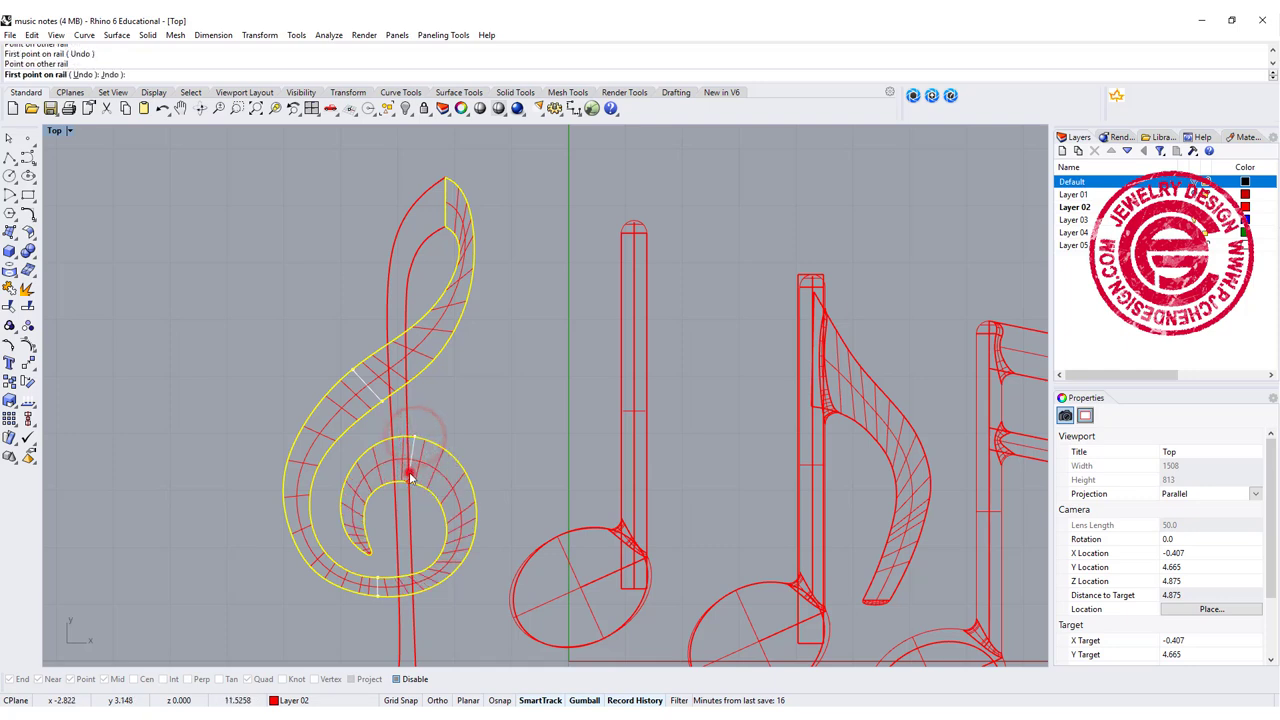
{"action": "left_click", "coordinate": [340, 516]}
{"action": "left_click", "coordinate": [363, 517]}
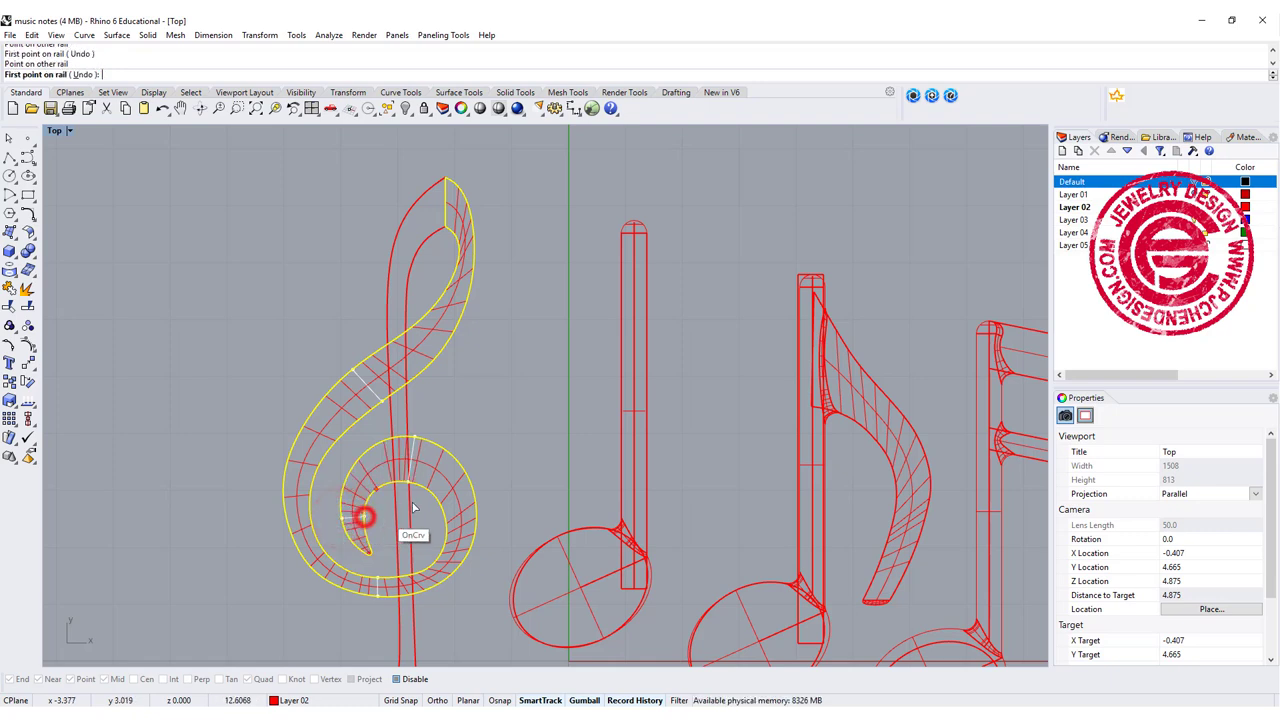
{"action": "left_click", "coordinate": [462, 272]}
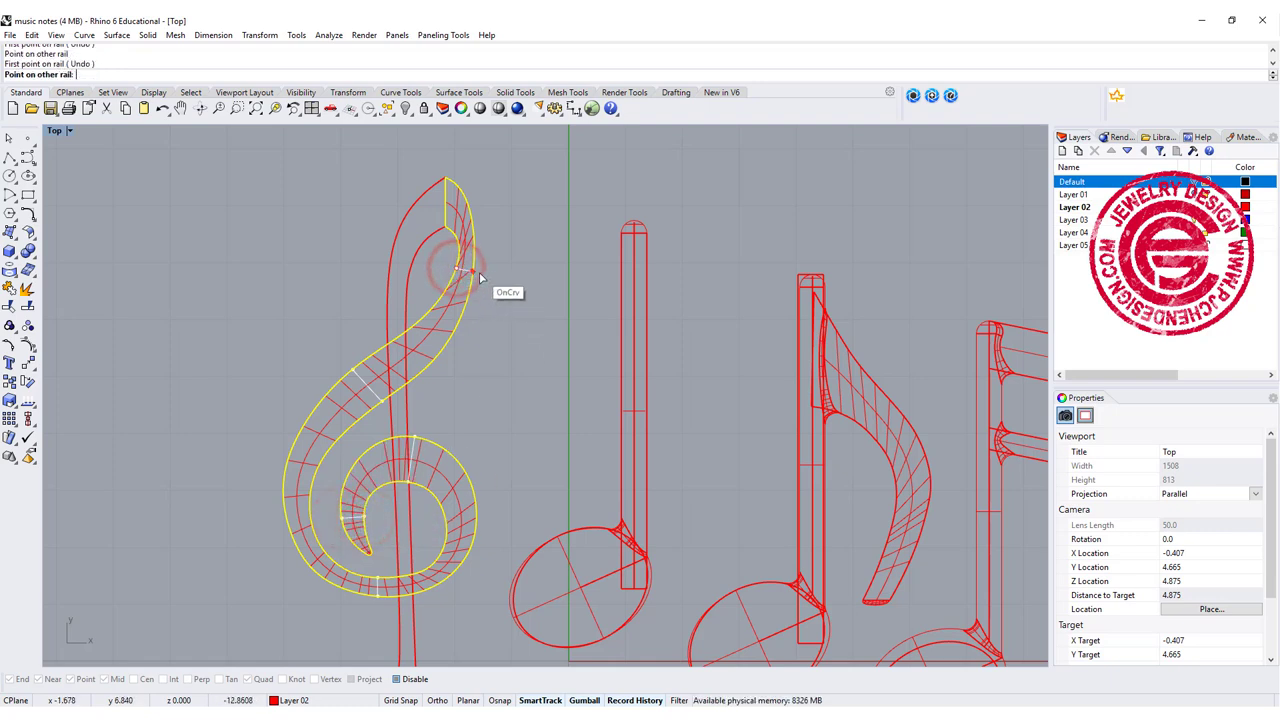
{"action": "left_click", "coordinate": [472, 271]}
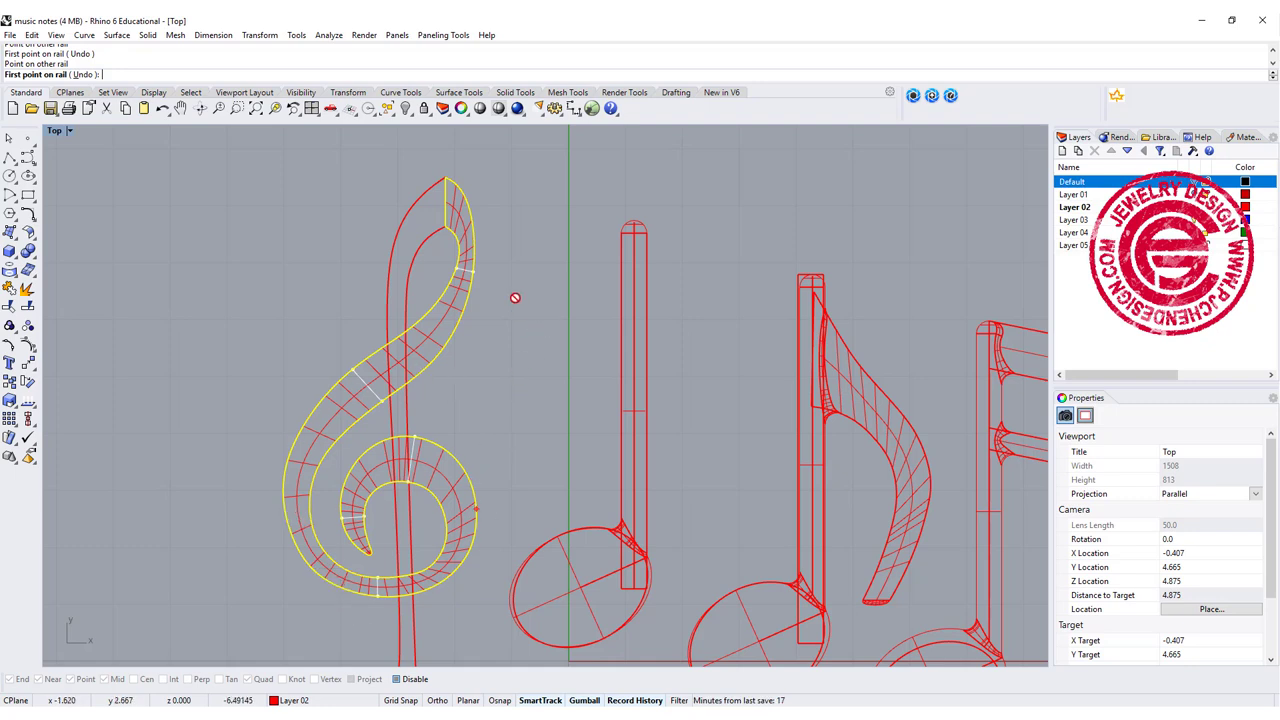
{"action": "key", "text": "Return"}
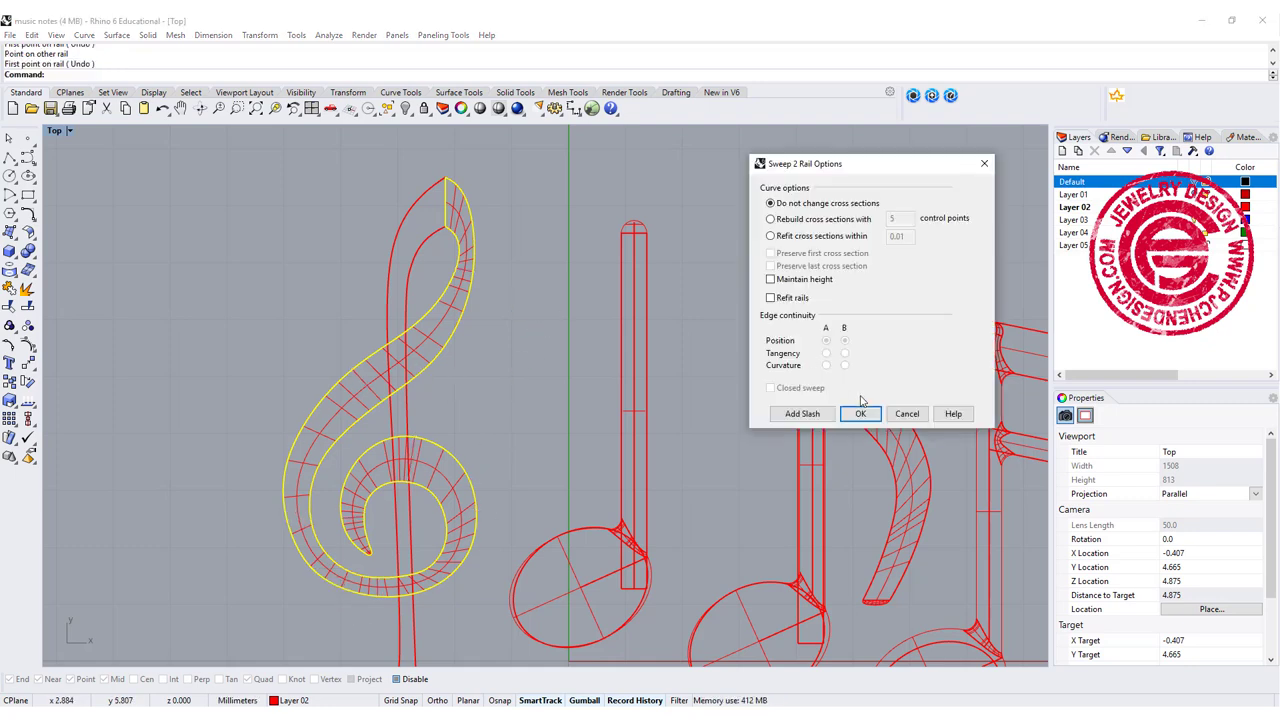
{"action": "left_click", "coordinate": [861, 414]}
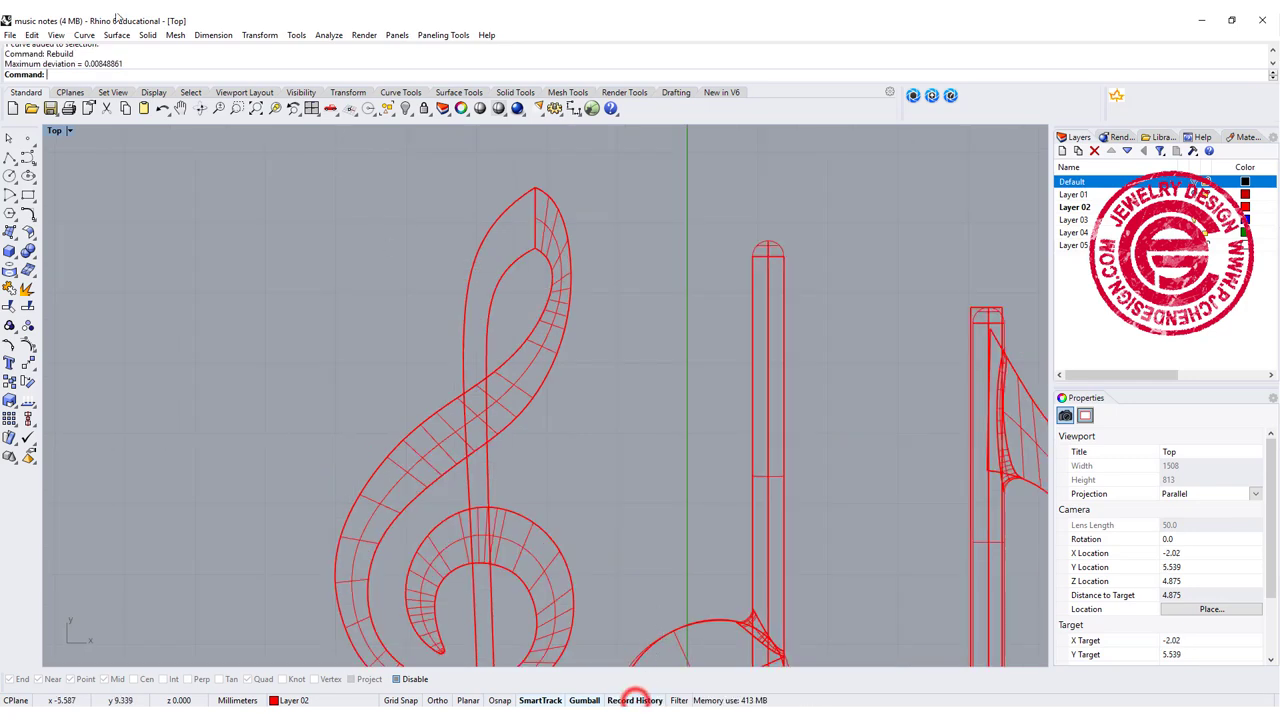
Step: Run Sweep 2 Rails along the clef's two stem curves, using the peak ellipse and the hook-end ellipse as cross sections
{"action": "left_click", "coordinate": [125, 40]}
{"action": "left_click", "coordinate": [153, 77]}
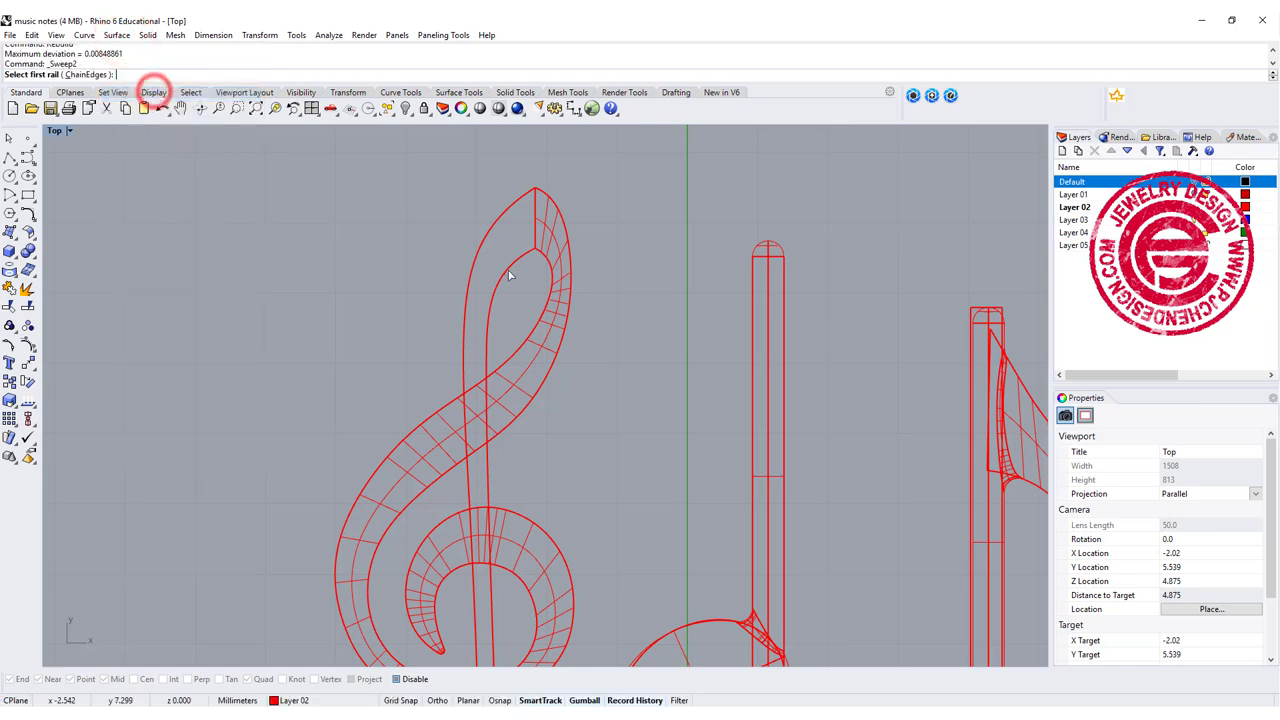
{"action": "left_click", "coordinate": [508, 268]}
{"action": "left_click", "coordinate": [491, 231]}
{"action": "left_click", "coordinate": [533, 226]}
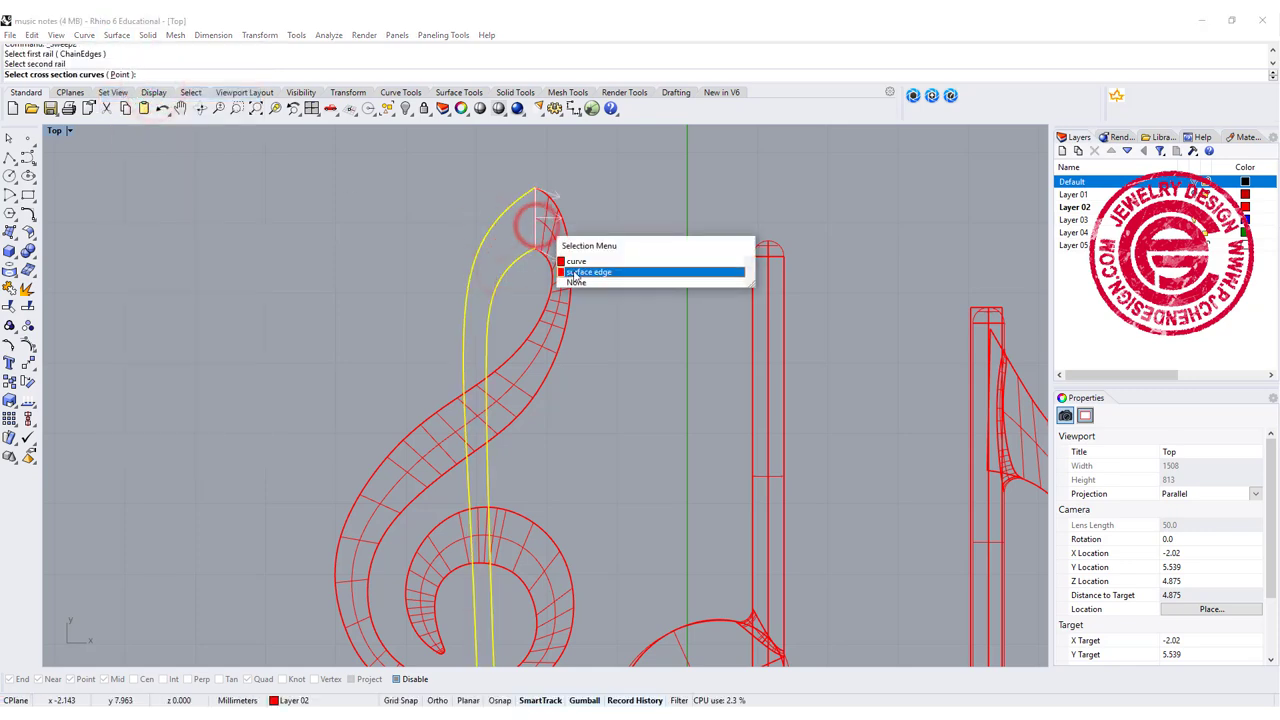
{"action": "left_click", "coordinate": [579, 260]}
{"action": "scroll", "coordinate": [563, 283], "scroll_direction": "down", "scroll_amount": 5}
{"action": "scroll", "coordinate": [454, 466], "scroll_direction": "up", "scroll_amount": 5}
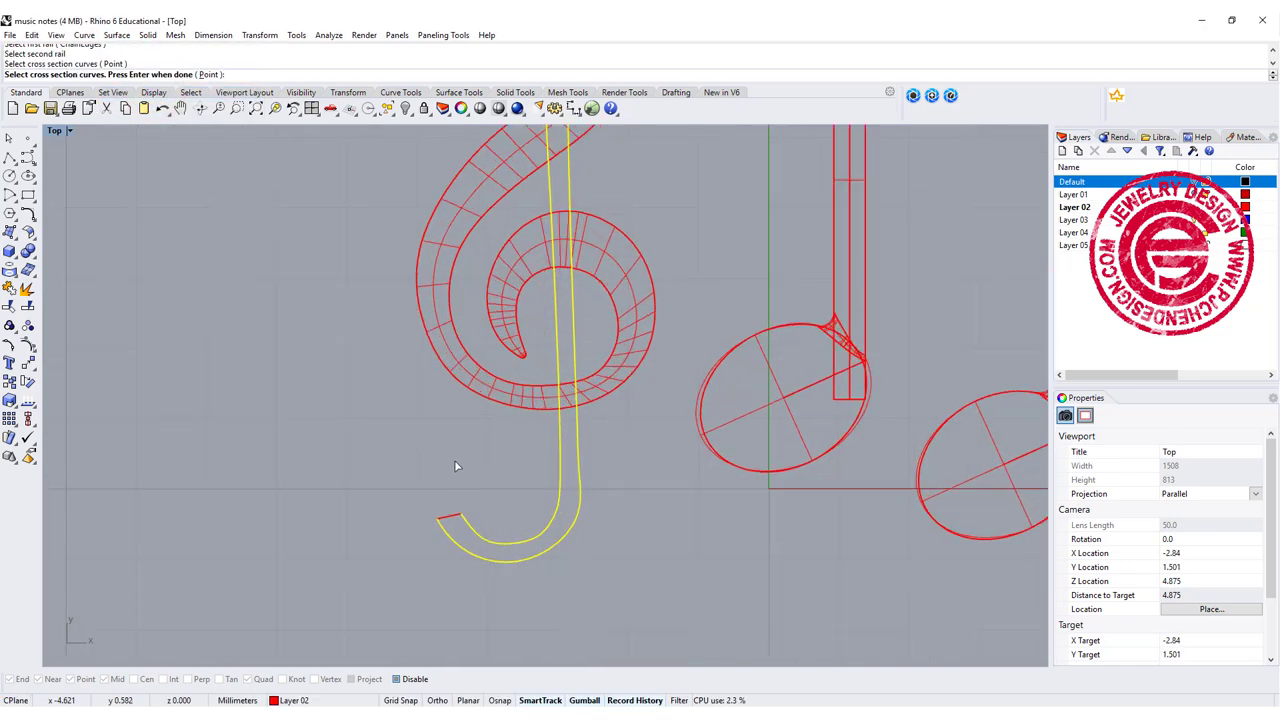
{"action": "left_click", "coordinate": [449, 520]}
{"action": "key", "text": "Return"}
{"action": "key", "text": "Return"}
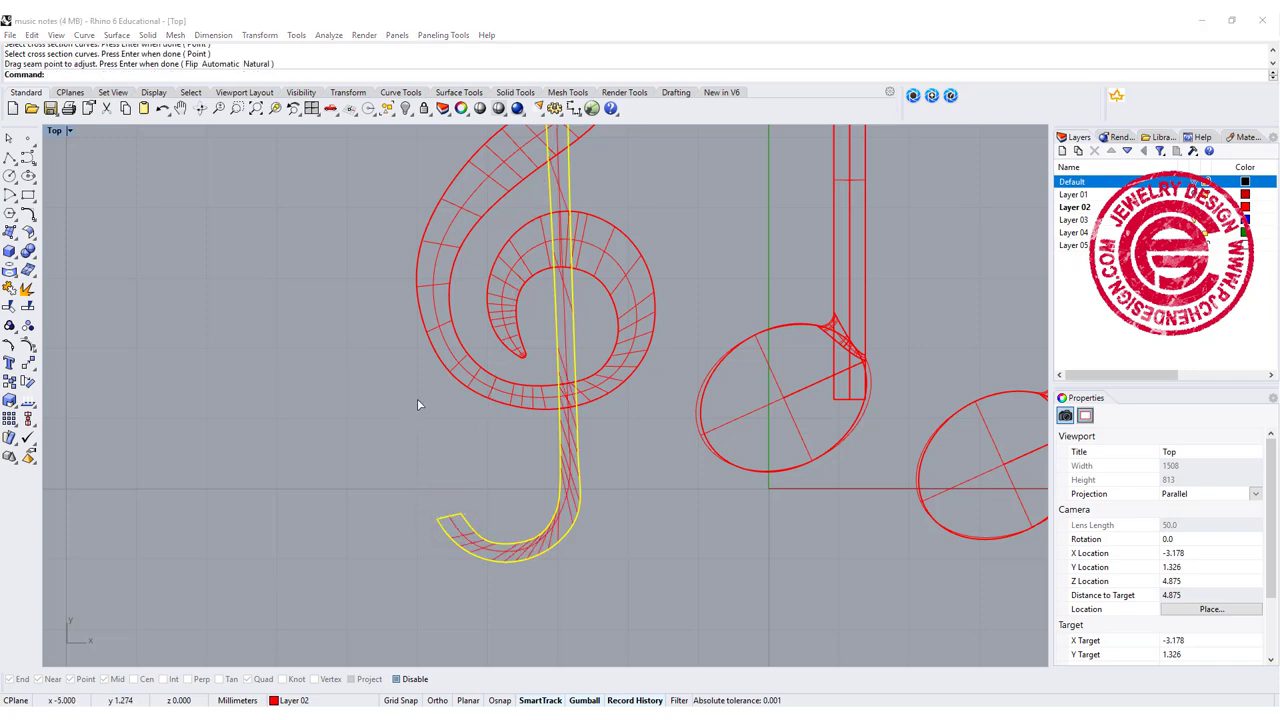
Step: Add slashes to the stem sweep across its upper part below the peak loop and just above the lower hook's bend
{"action": "right_click_drag", "start_coordinate": [593, 328], "coordinate": [482, 470]}
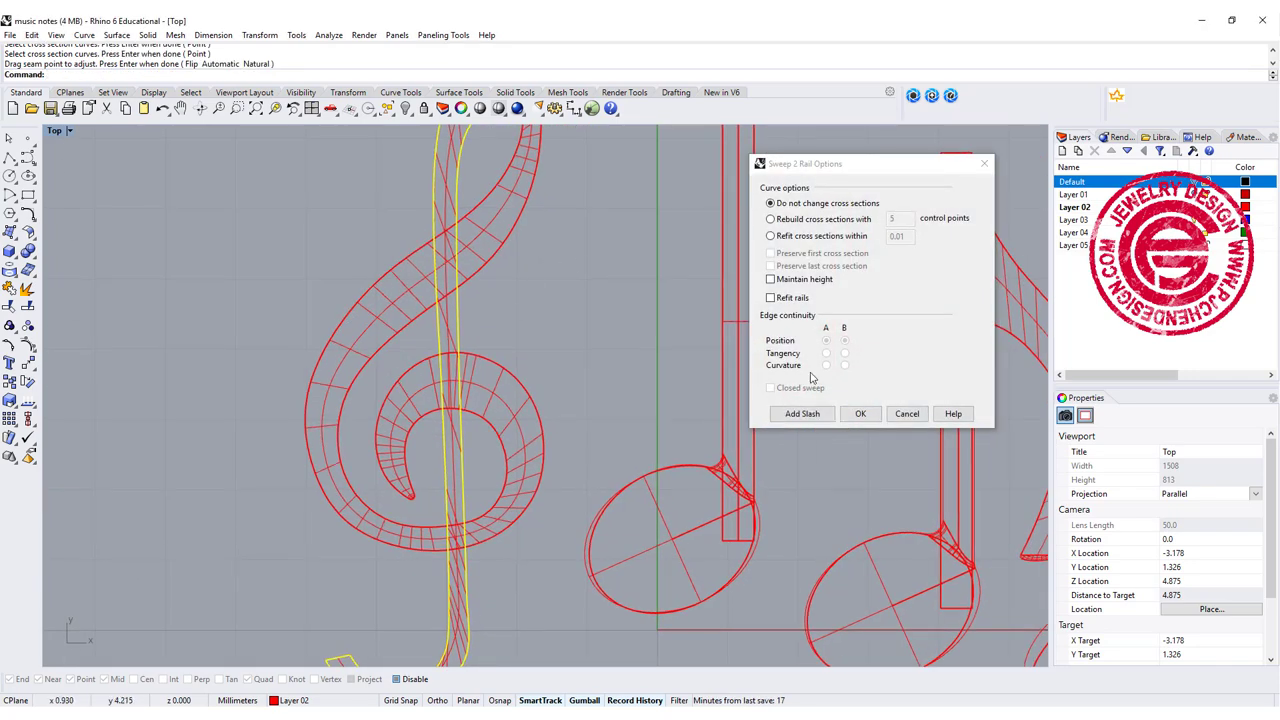
{"action": "left_click", "coordinate": [802, 414]}
{"action": "scroll", "coordinate": [475, 290], "scroll_direction": "down", "scroll_amount": 4}
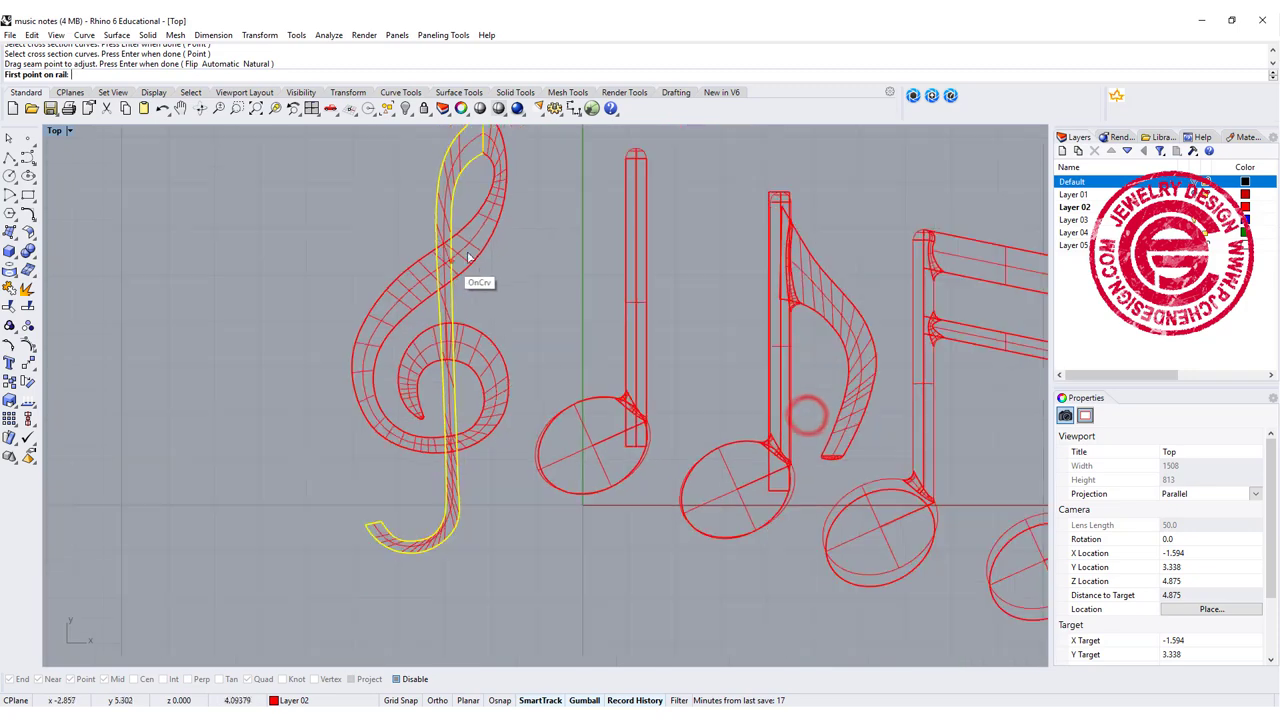
{"action": "left_click", "coordinate": [445, 306]}
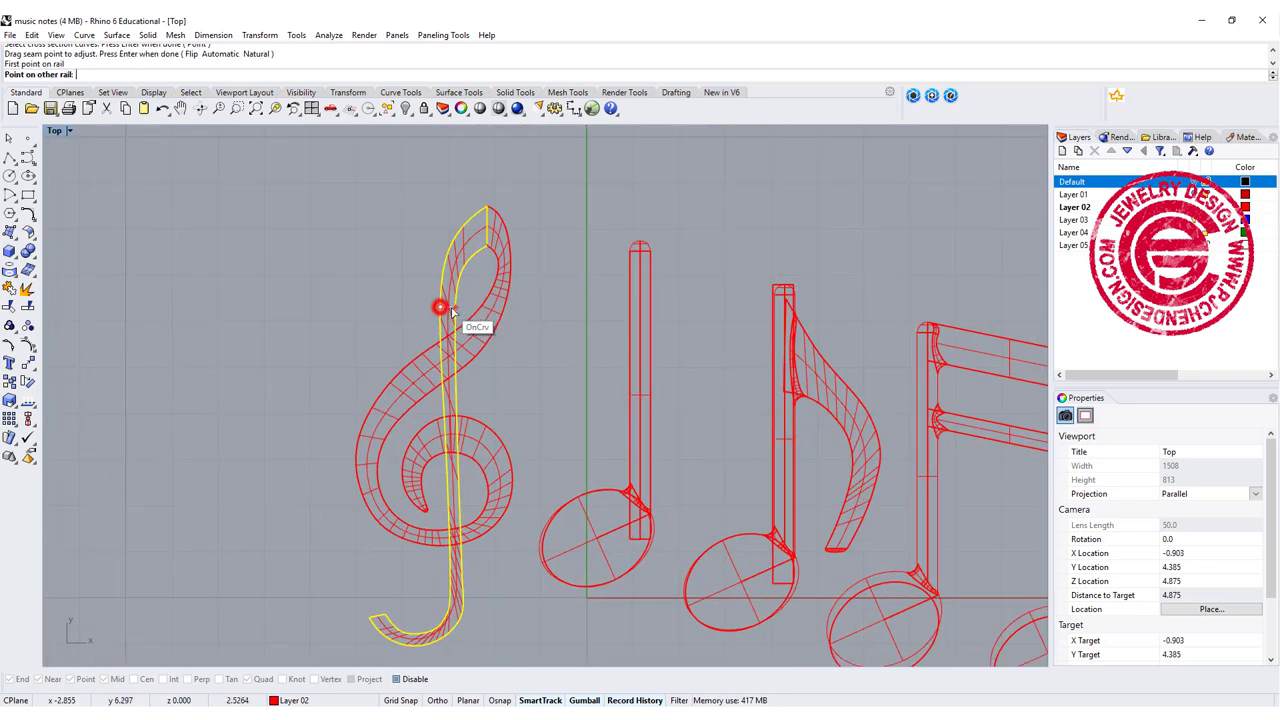
{"action": "left_click", "coordinate": [456, 307]}
{"action": "right_click_drag", "start_coordinate": [485, 503], "coordinate": [491, 350]}
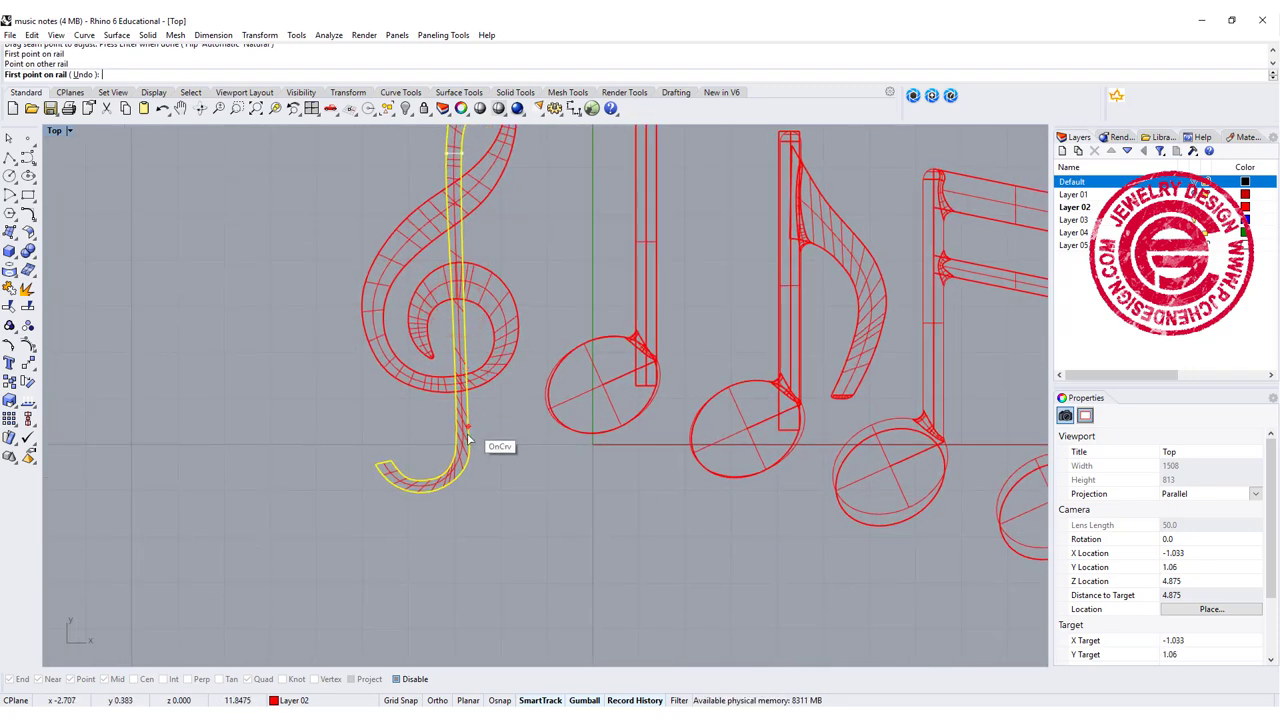
{"action": "left_click", "coordinate": [450, 441]}
{"action": "left_click", "coordinate": [465, 444]}
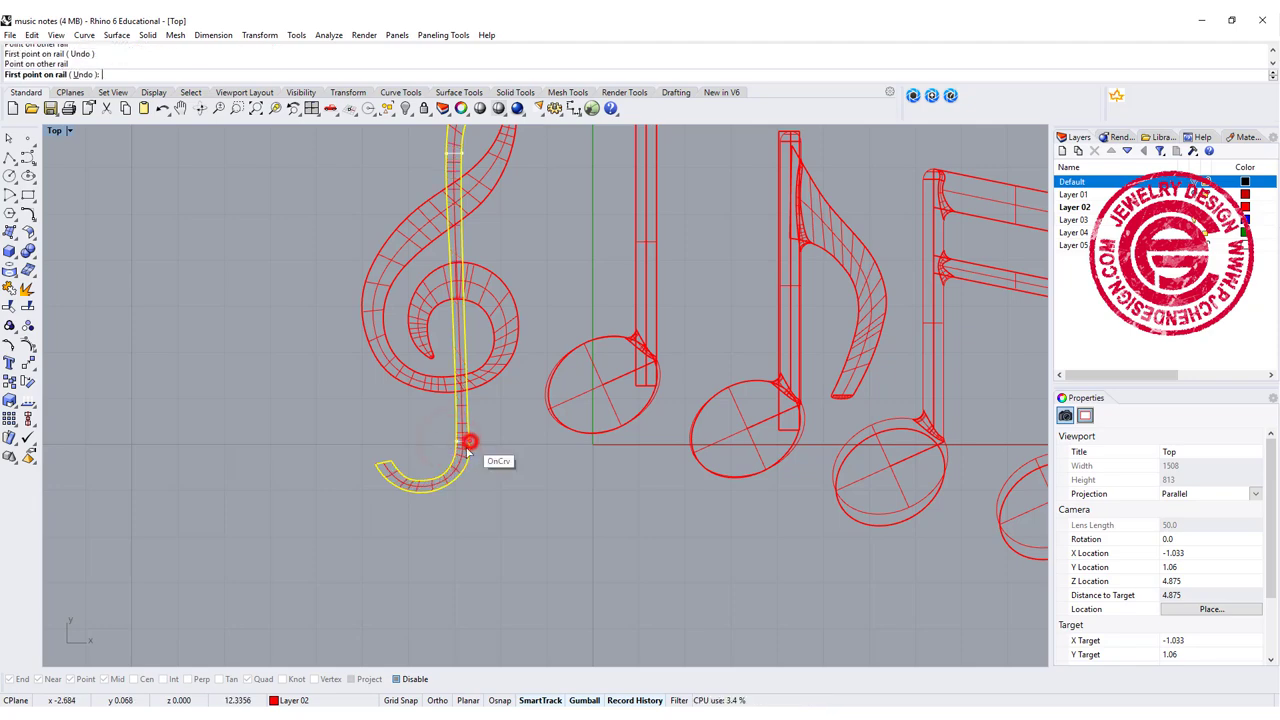
Step: Add a slash across the lowest part of the hook and complete the stem sweep with cross sections unchanged
{"action": "scroll", "coordinate": [425, 487], "scroll_direction": "up", "scroll_amount": 2}
{"action": "left_click", "coordinate": [435, 480]}
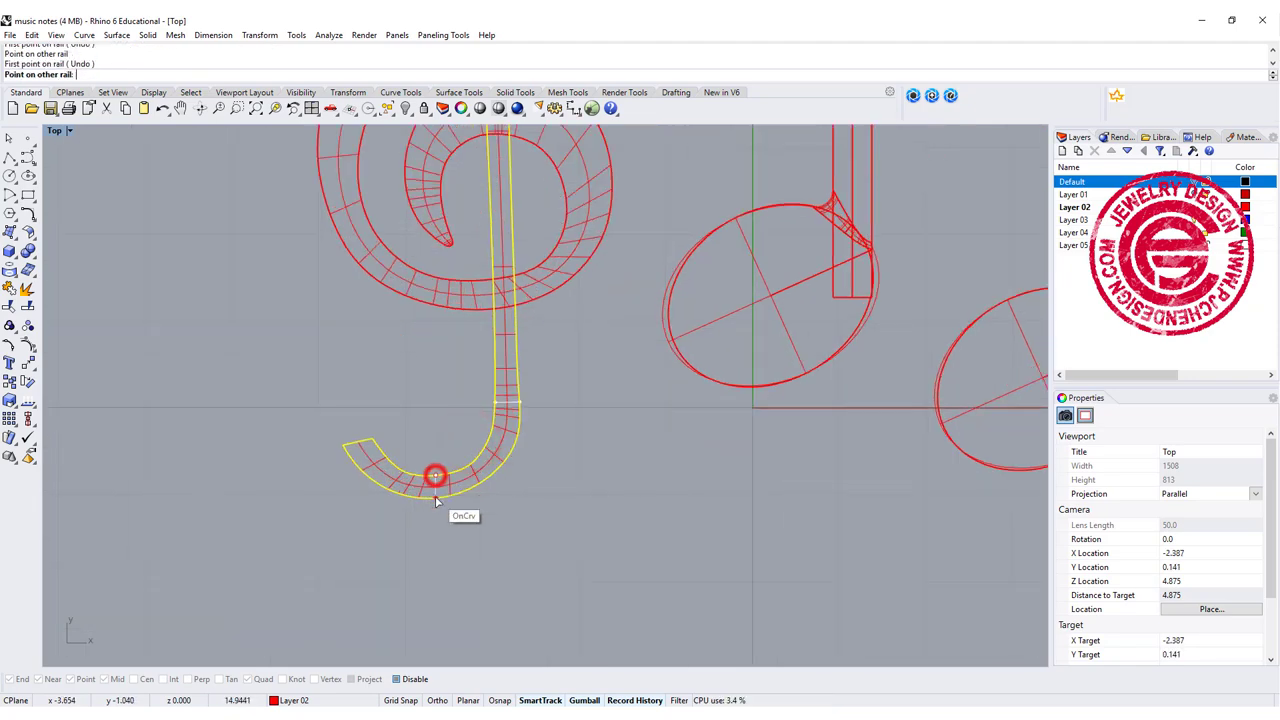
{"action": "left_click", "coordinate": [437, 499]}
{"action": "scroll", "coordinate": [468, 410], "scroll_direction": "down", "scroll_amount": 2}
{"action": "right_click_drag", "start_coordinate": [468, 410], "coordinate": [447, 527]}
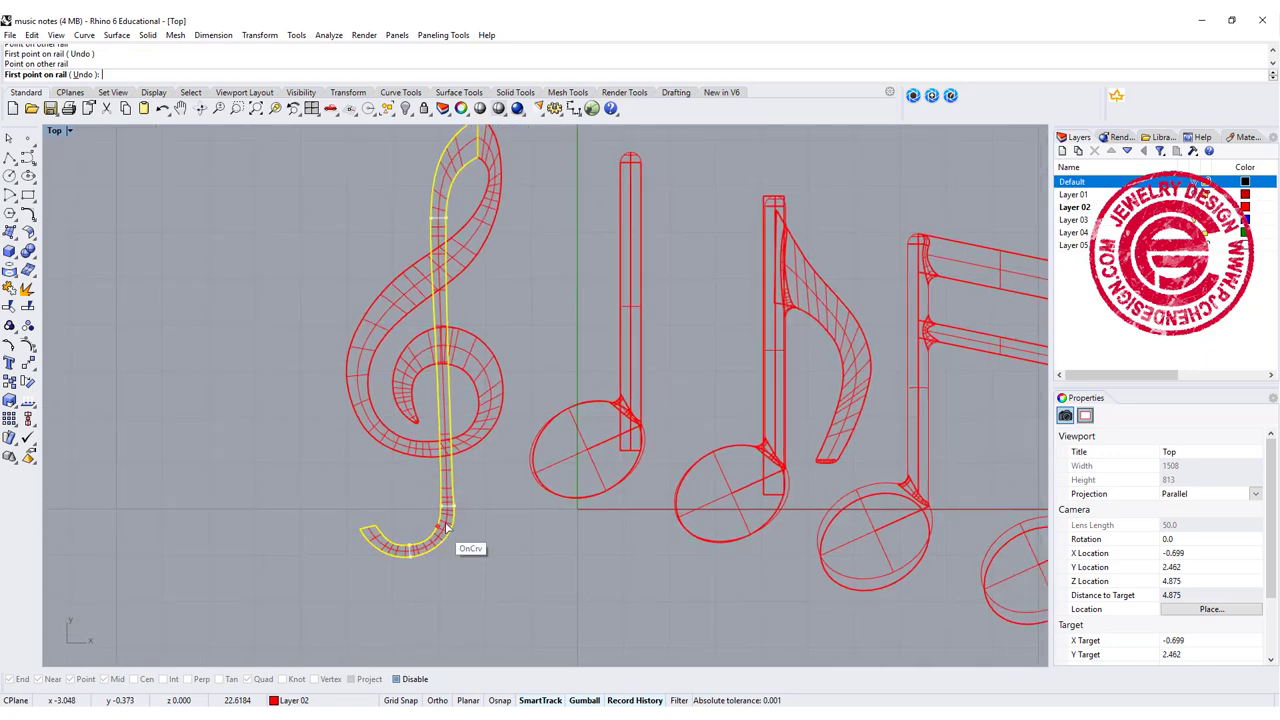
{"action": "key", "text": "Return"}
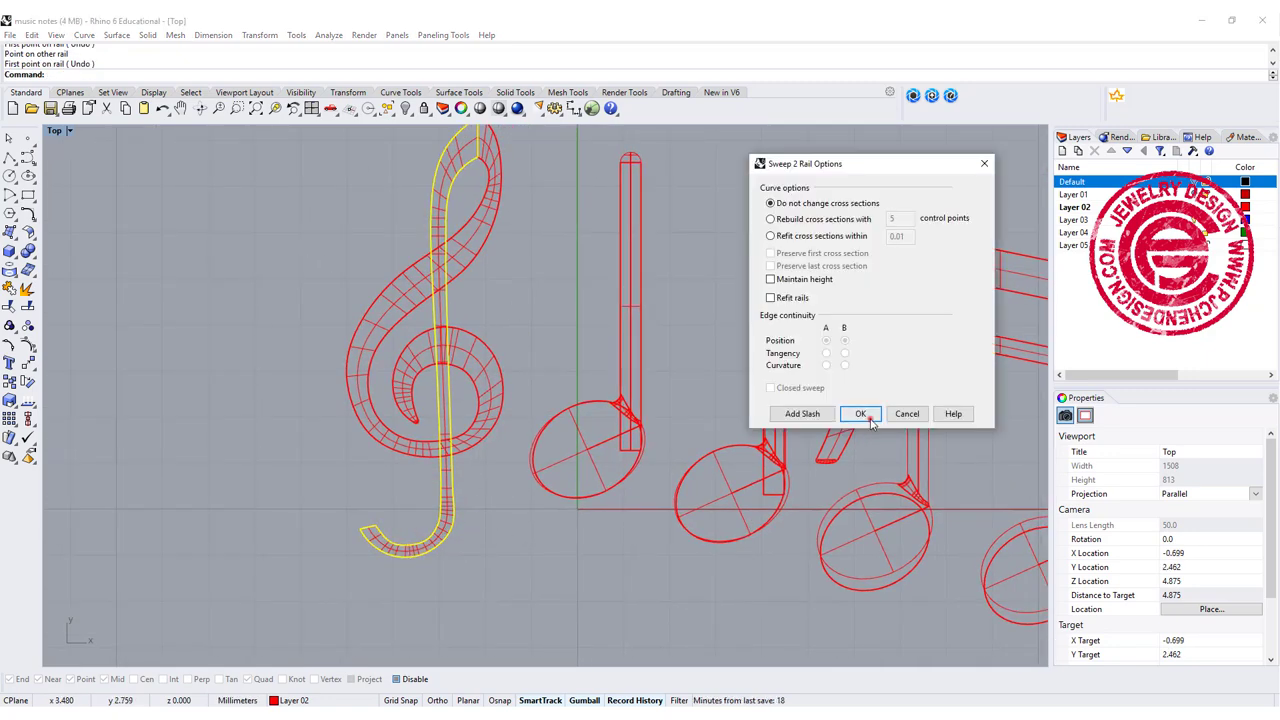
{"action": "left_click", "coordinate": [862, 414]}
Step: Draw a sphere about 0.9 mm in diameter centred at the open end of the clef's lower hook in the Top view
{"action": "double_click", "coordinate": [53, 130]}
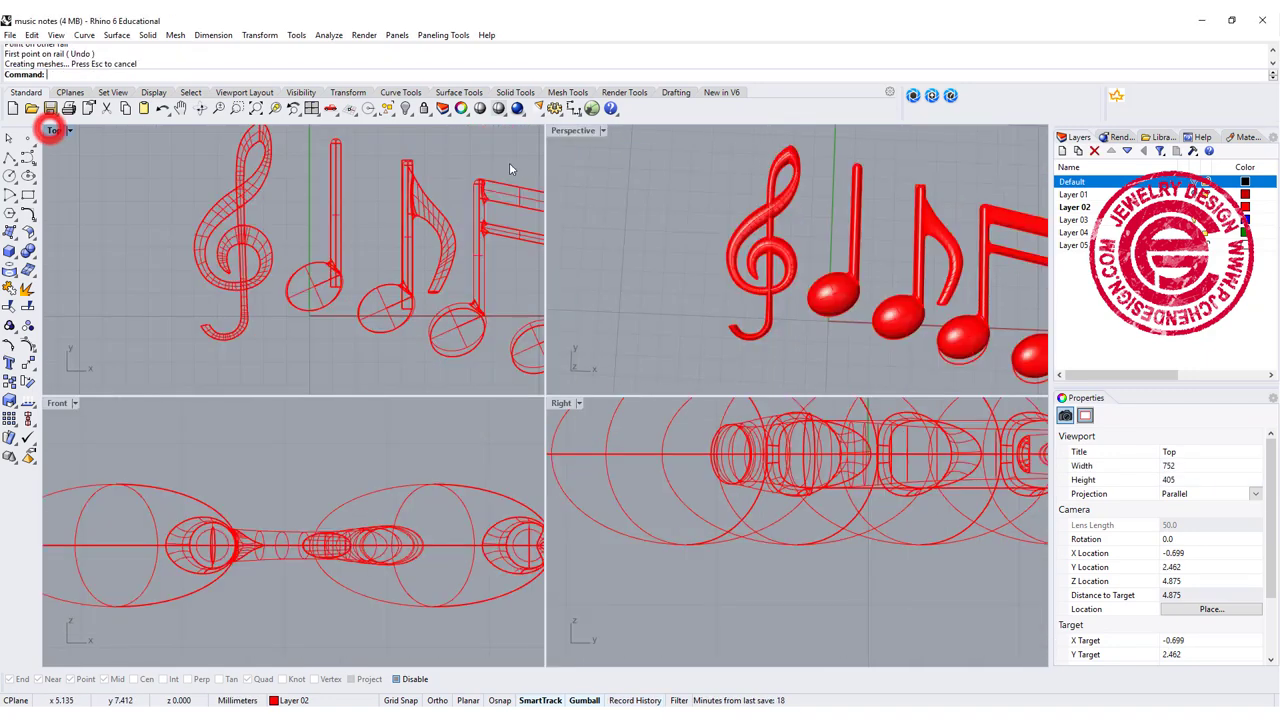
{"action": "right_click_drag", "start_coordinate": [800, 290], "coordinate": [744, 226]}
{"action": "scroll", "coordinate": [771, 271], "scroll_direction": "up", "scroll_amount": 3}
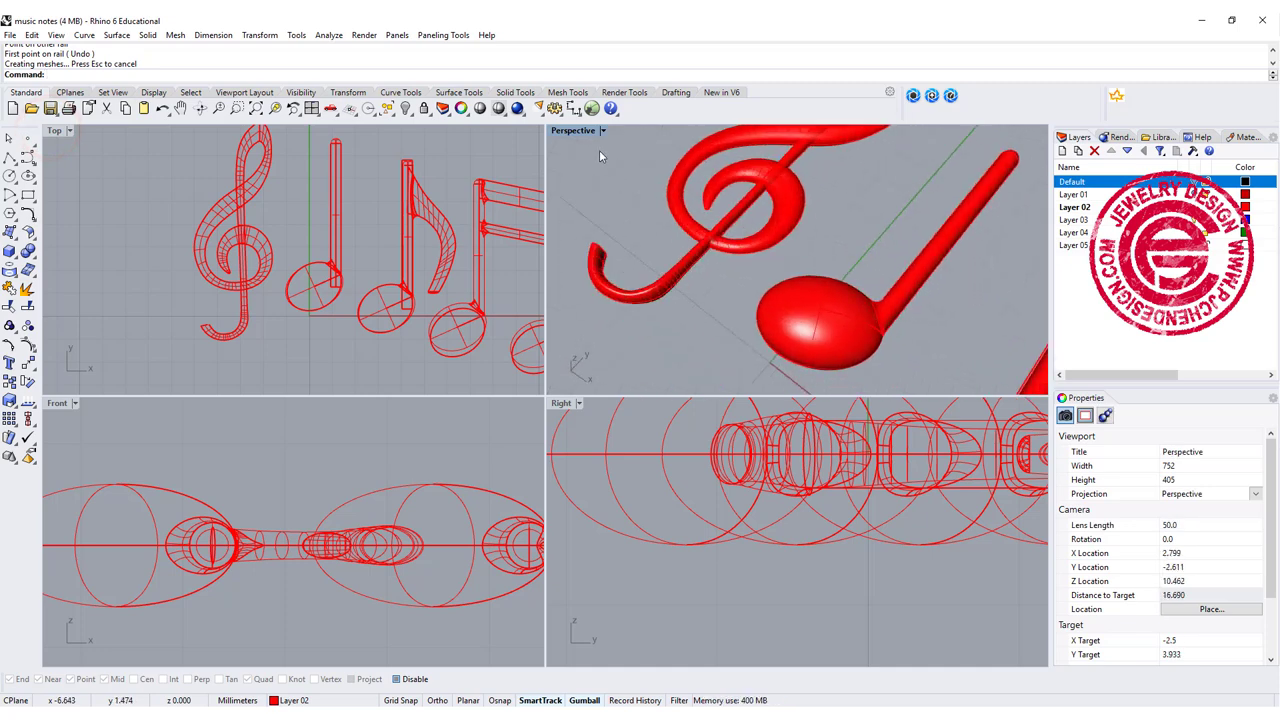
{"action": "double_click", "coordinate": [575, 131]}
{"action": "scroll", "coordinate": [575, 133], "scroll_direction": "up", "scroll_amount": 2}
{"action": "scroll", "coordinate": [403, 375], "scroll_direction": "up", "scroll_amount": 2}
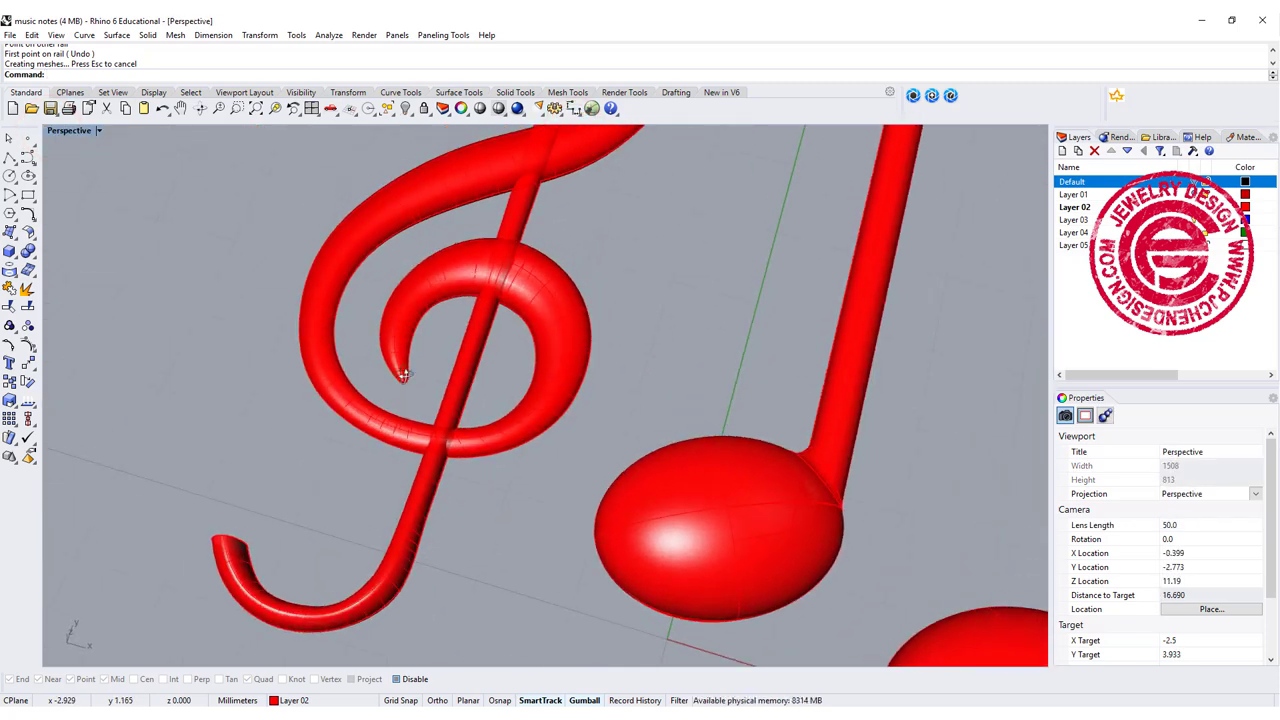
{"action": "left_click", "coordinate": [9, 253]}
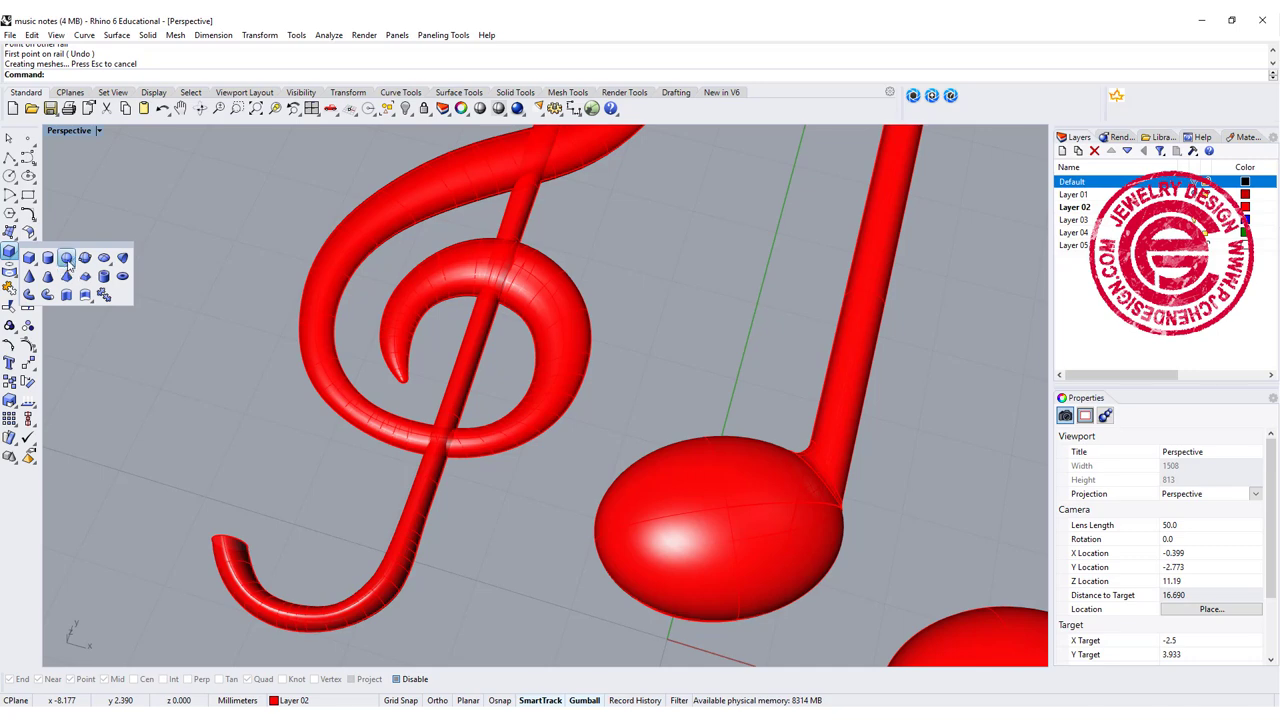
{"action": "left_click", "coordinate": [67, 259]}
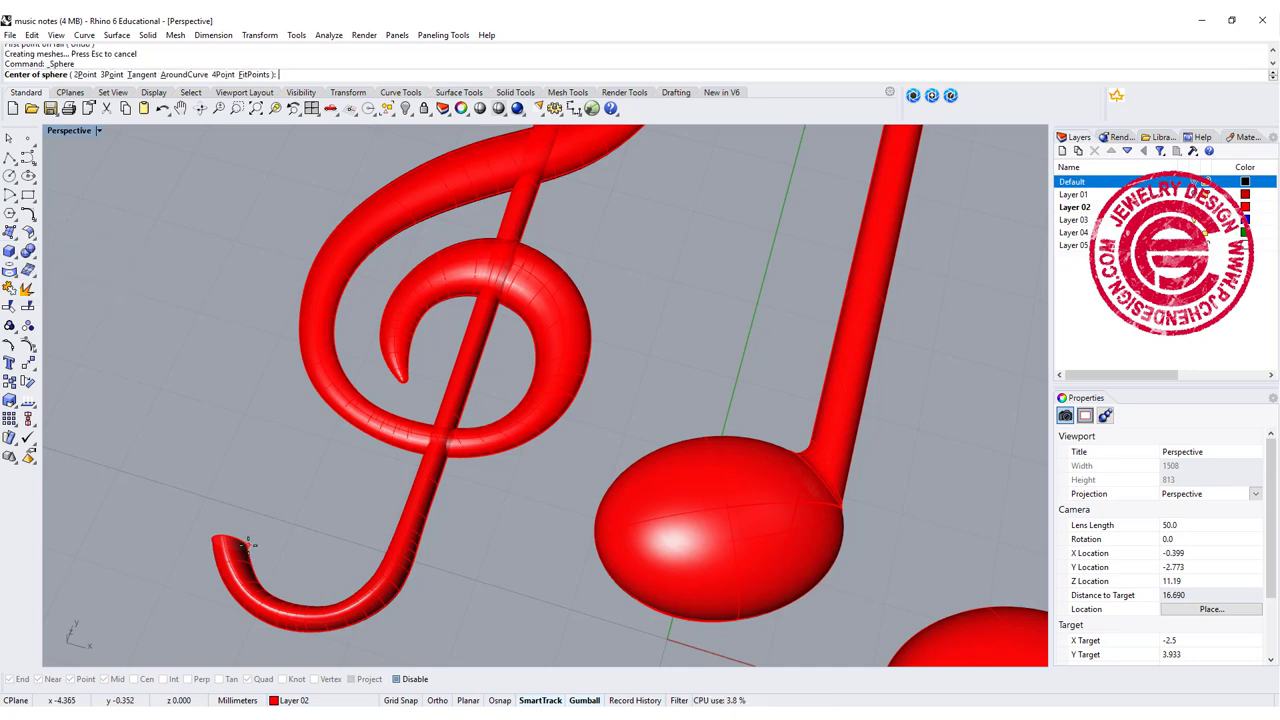
{"action": "left_click", "coordinate": [205, 315]}
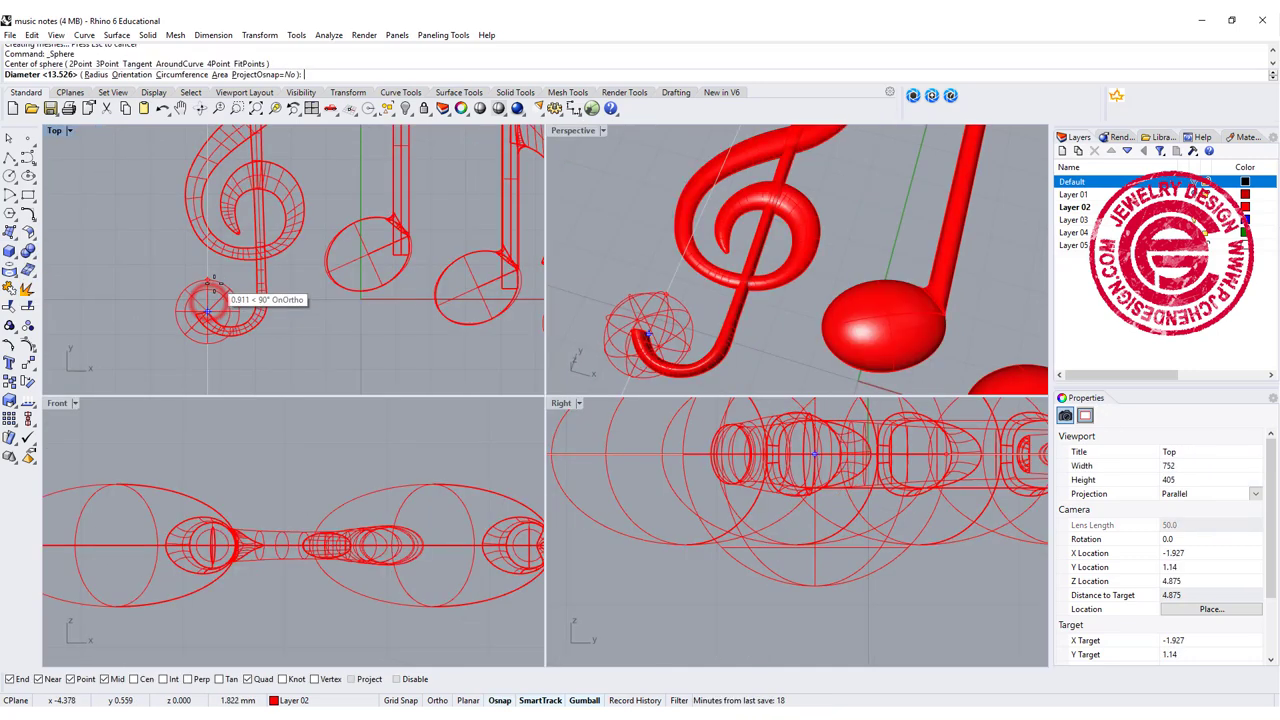
{"action": "scroll", "coordinate": [208, 300], "scroll_direction": "up", "scroll_amount": 2}
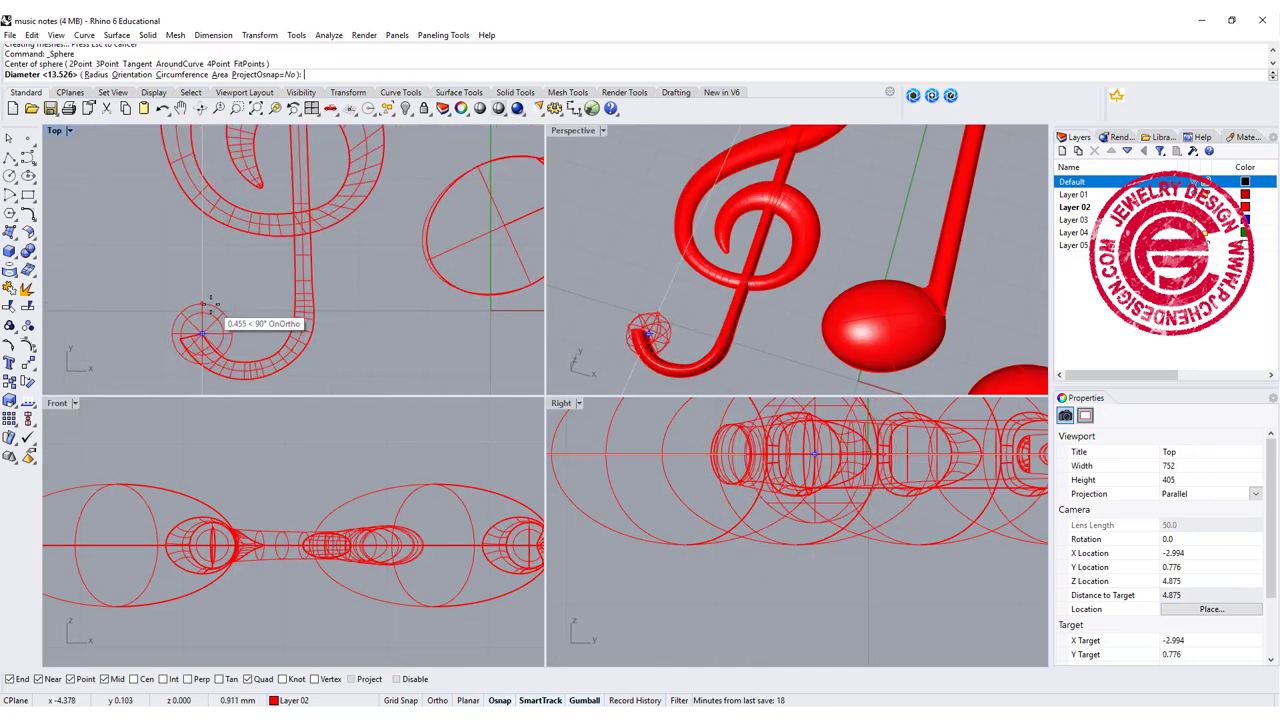
{"action": "left_click", "coordinate": [210, 300]}
Step: Move the sphere slightly up and inward in the Top view so it caps the hook's end
{"action": "scroll", "coordinate": [219, 340], "scroll_direction": "up", "scroll_amount": 2}
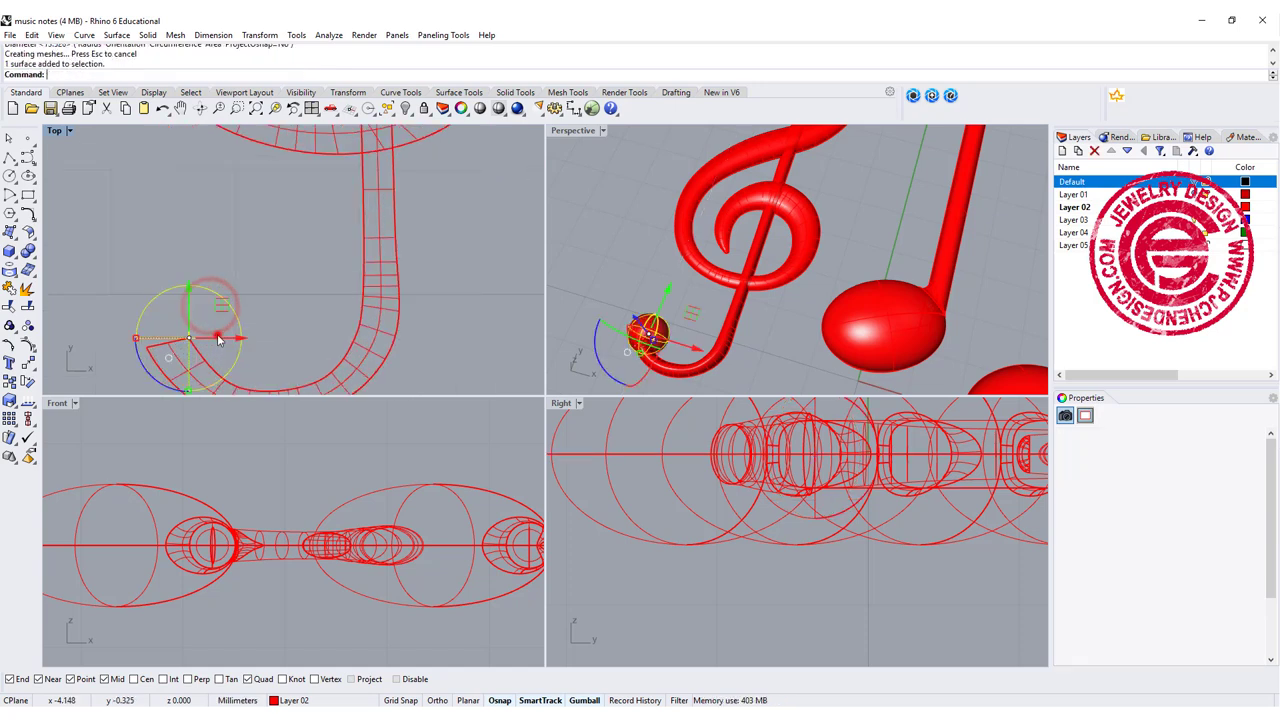
{"action": "left_click_drag", "start_coordinate": [220, 306], "coordinate": [224, 288]}
{"action": "left_click", "coordinate": [270, 286]}
{"action": "scroll", "coordinate": [278, 265], "scroll_direction": "down", "scroll_amount": 3}
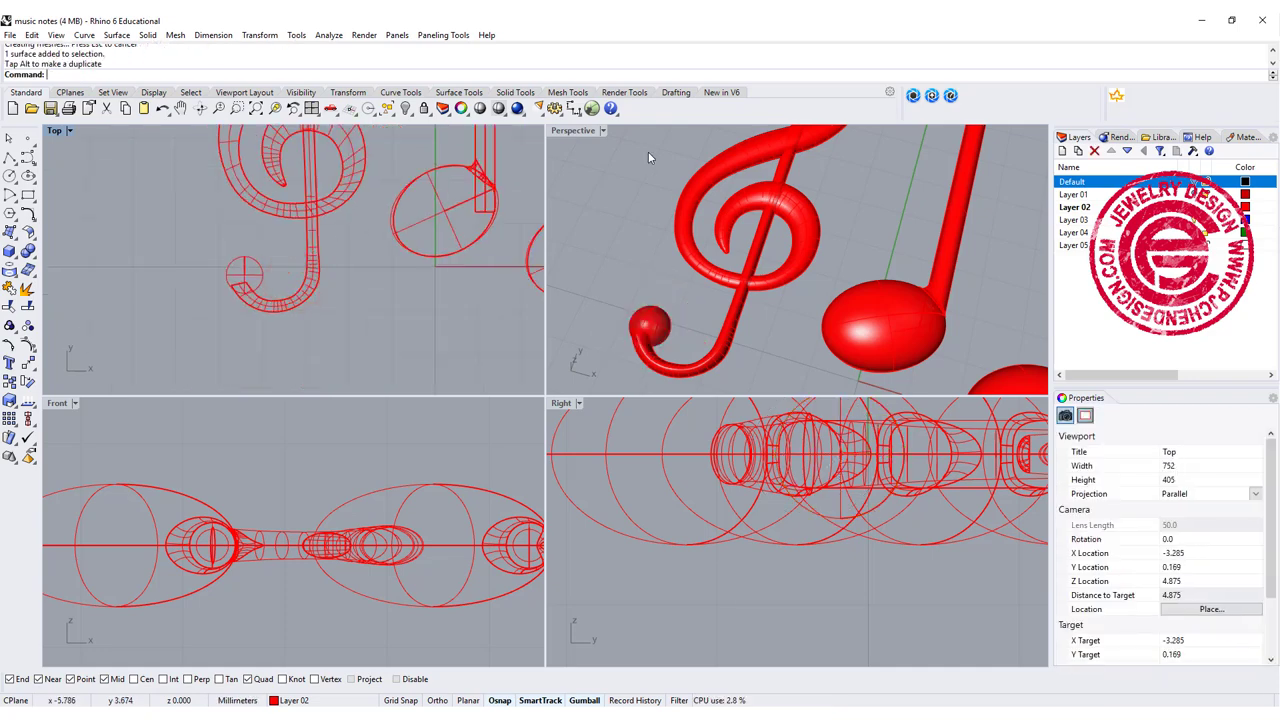
Step: Scale the ellipse curve at the clef's peak vertically to make it taller, updating both sweeps through history
{"action": "double_click", "coordinate": [580, 131]}
{"action": "scroll", "coordinate": [586, 250], "scroll_direction": "down", "scroll_amount": 9}
{"action": "scroll", "coordinate": [586, 276], "scroll_direction": "up", "scroll_amount": 7}
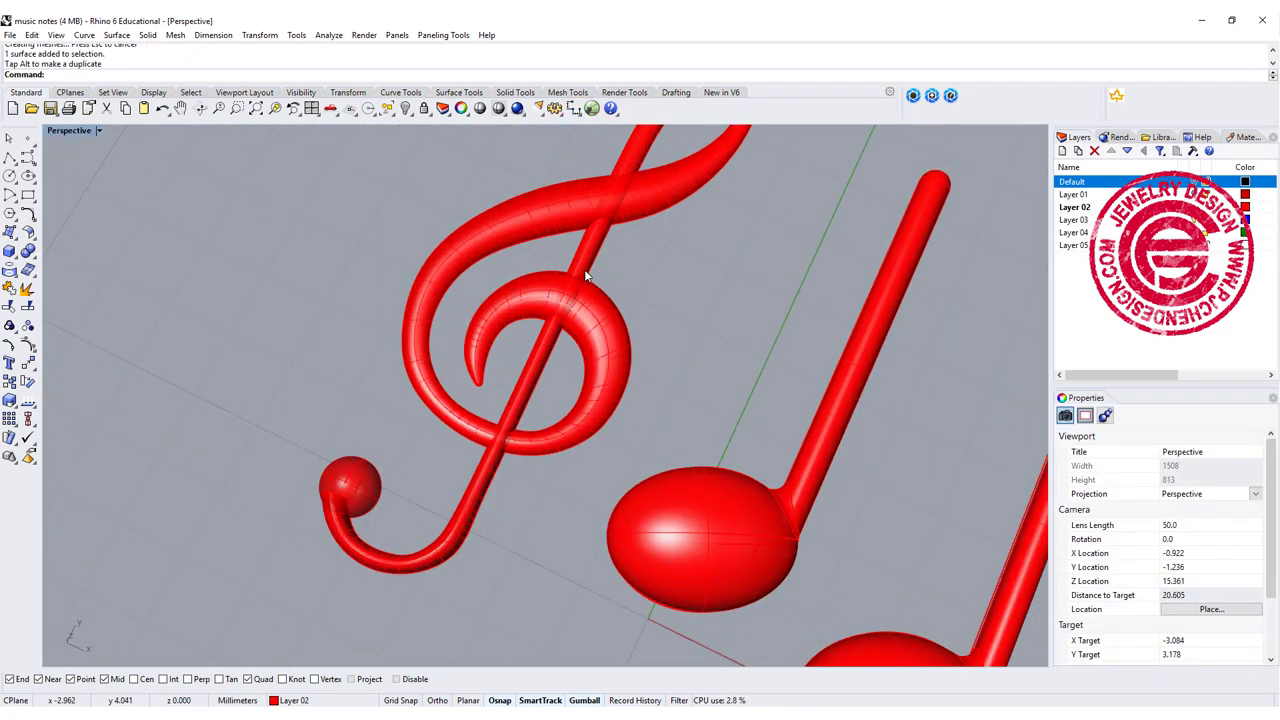
{"action": "scroll", "coordinate": [520, 335], "scroll_direction": "up", "scroll_amount": 3}
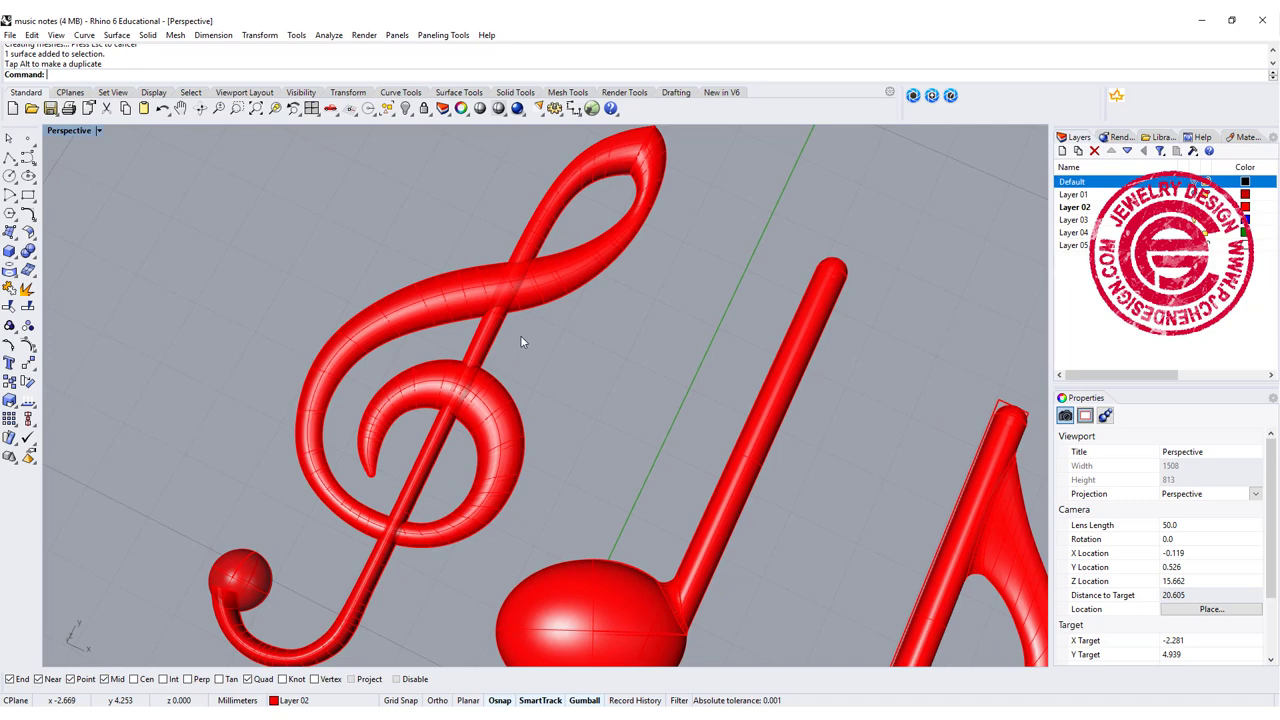
{"action": "scroll", "coordinate": [636, 165], "scroll_direction": "up", "scroll_amount": 2}
{"action": "left_click", "coordinate": [636, 163]}
{"action": "left_click", "coordinate": [682, 197]}
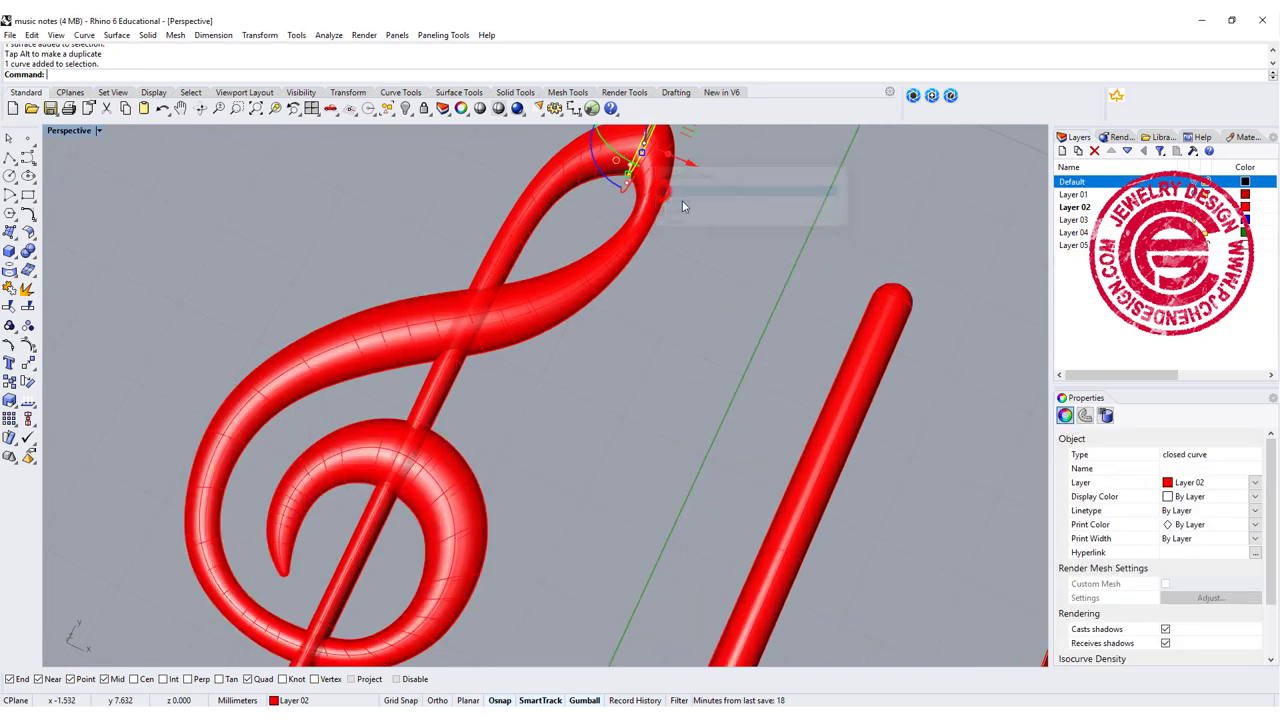
{"action": "scroll", "coordinate": [640, 310], "scroll_direction": "down", "scroll_amount": 5}
{"action": "scroll", "coordinate": [600, 250], "scroll_direction": "up", "scroll_amount": 6}
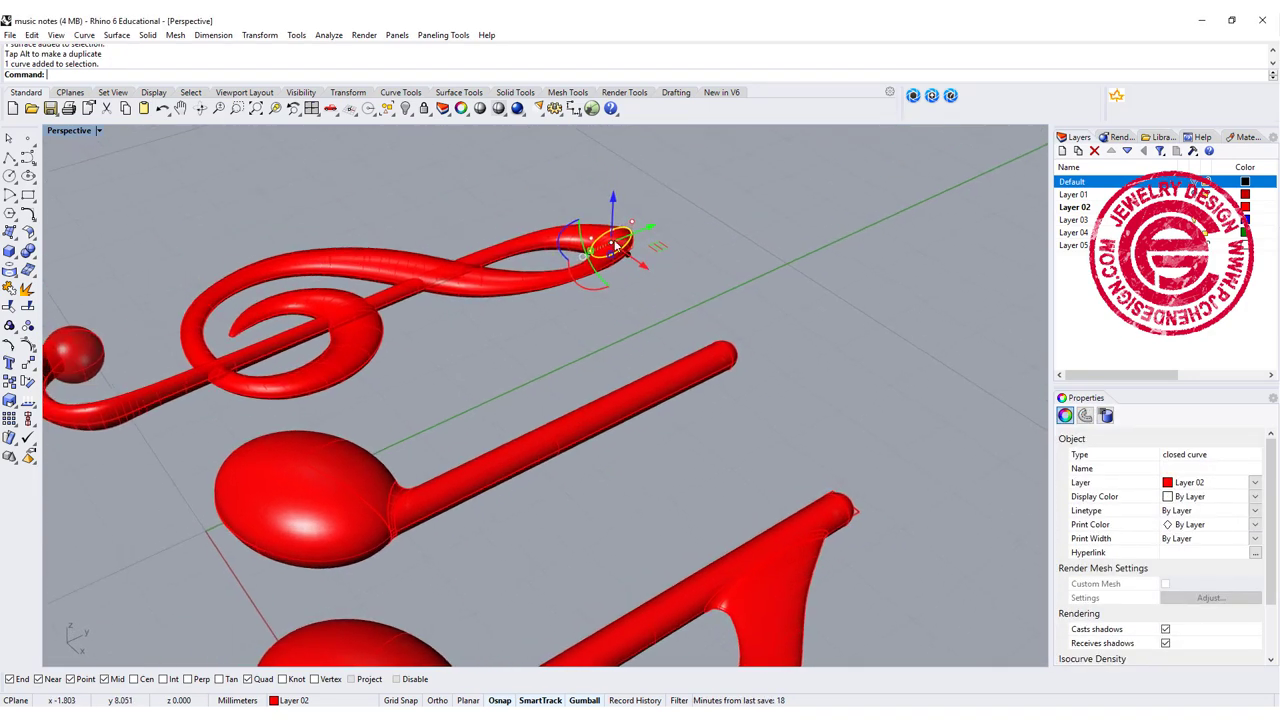
{"action": "left_click_drag", "start_coordinate": [609, 270], "coordinate": [605, 286]}
{"action": "scroll", "coordinate": [360, 320], "scroll_direction": "down", "scroll_amount": 6}
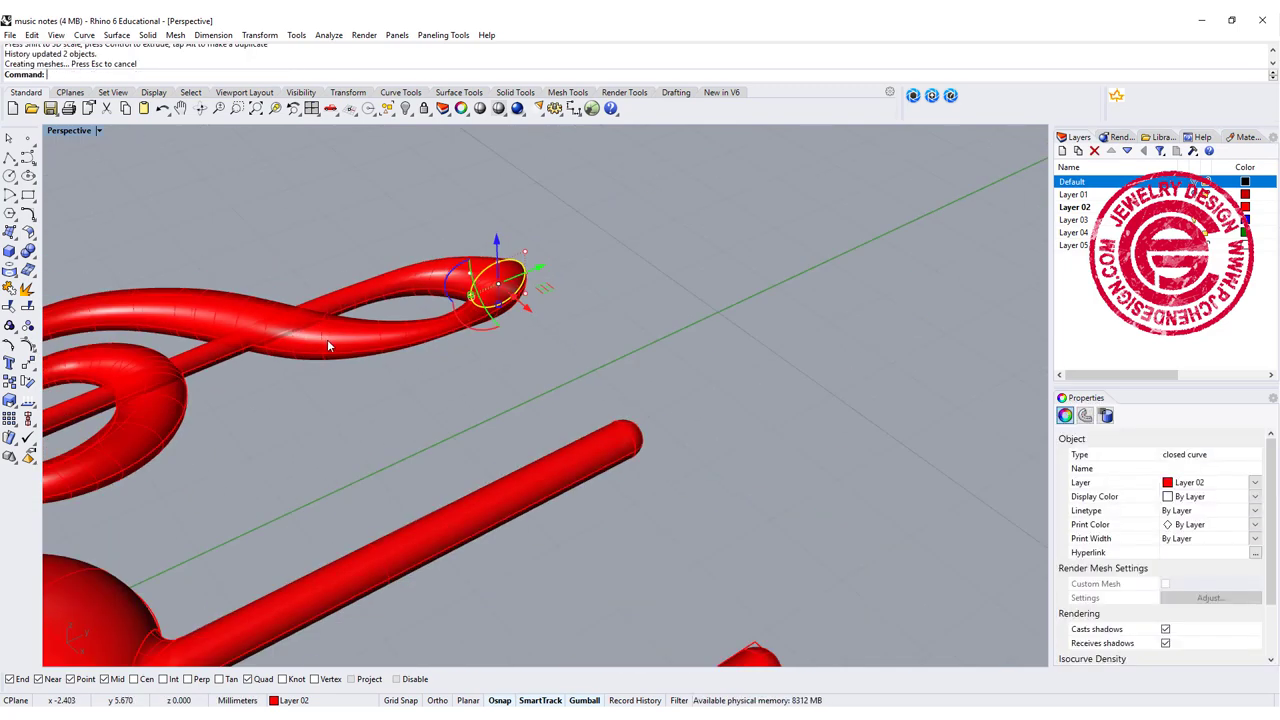
{"action": "right_click_drag", "start_coordinate": [327, 340], "coordinate": [433, 320]}
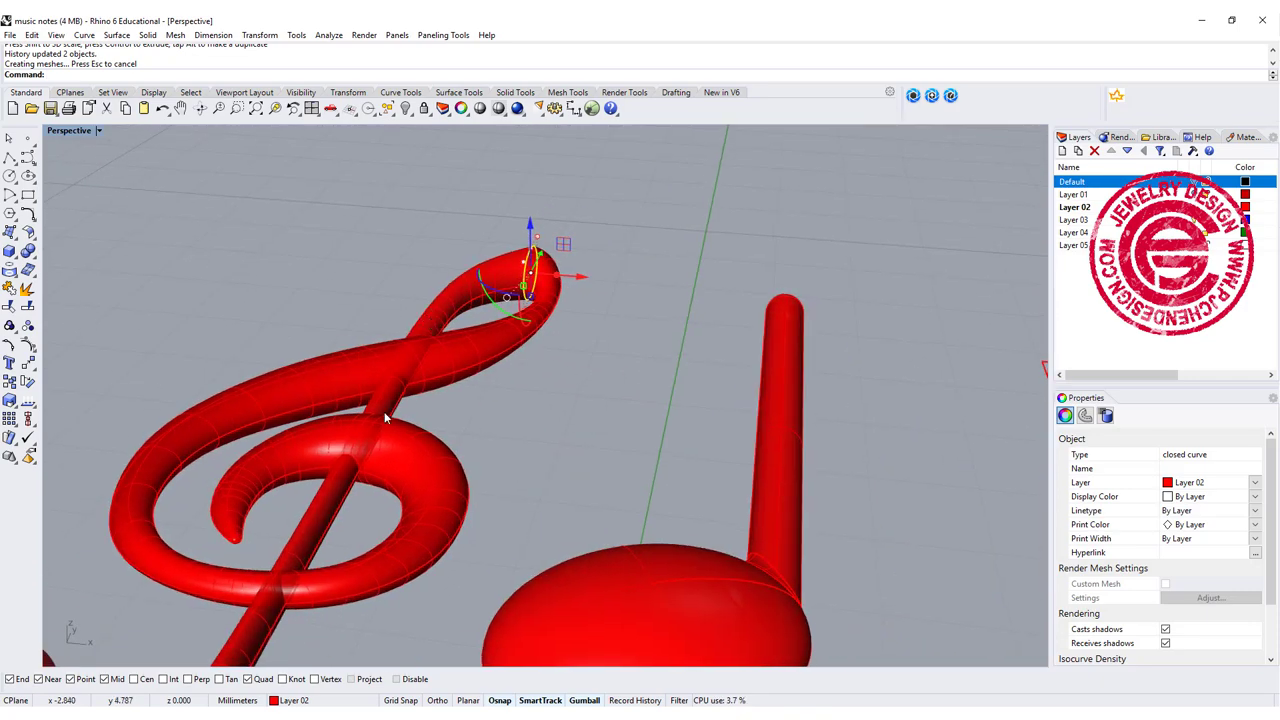
{"action": "scroll", "coordinate": [407, 416], "scroll_direction": "down", "scroll_amount": 5}
{"action": "right_click_drag", "start_coordinate": [407, 416], "coordinate": [363, 393]}
{"action": "scroll", "coordinate": [250, 397], "scroll_direction": "up", "scroll_amount": 3}
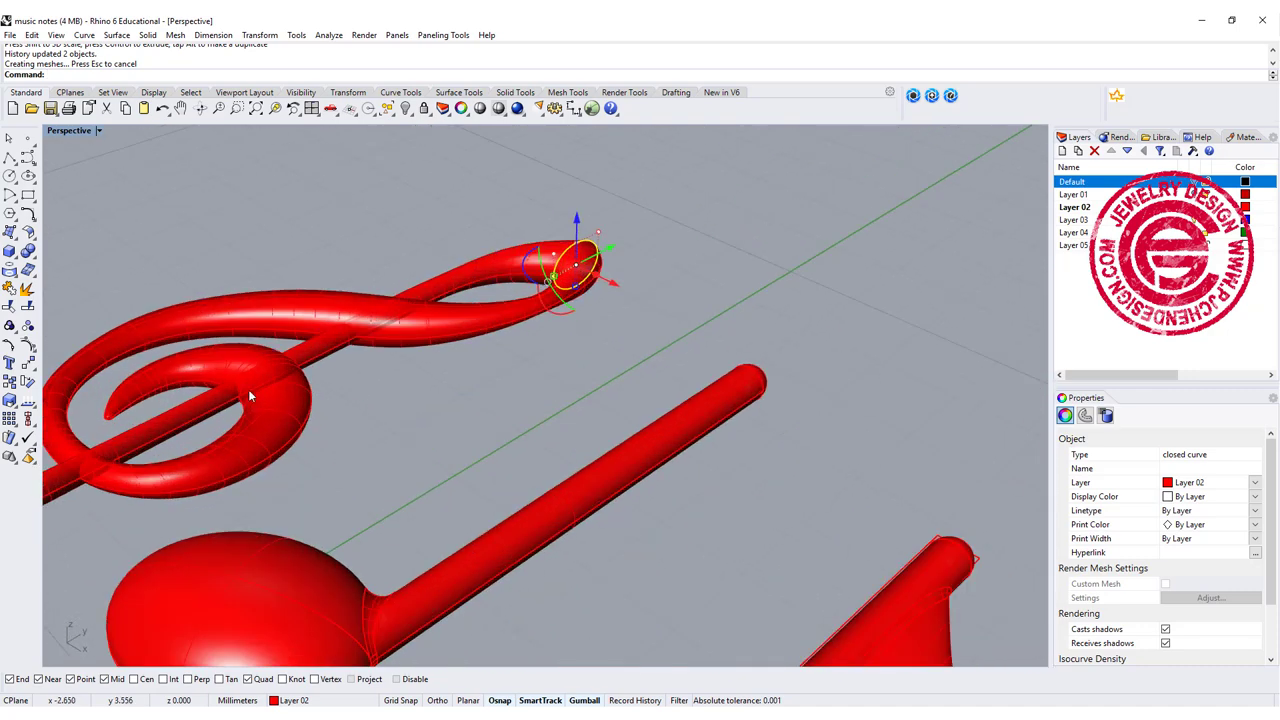
{"action": "left_click", "coordinate": [215, 416]}
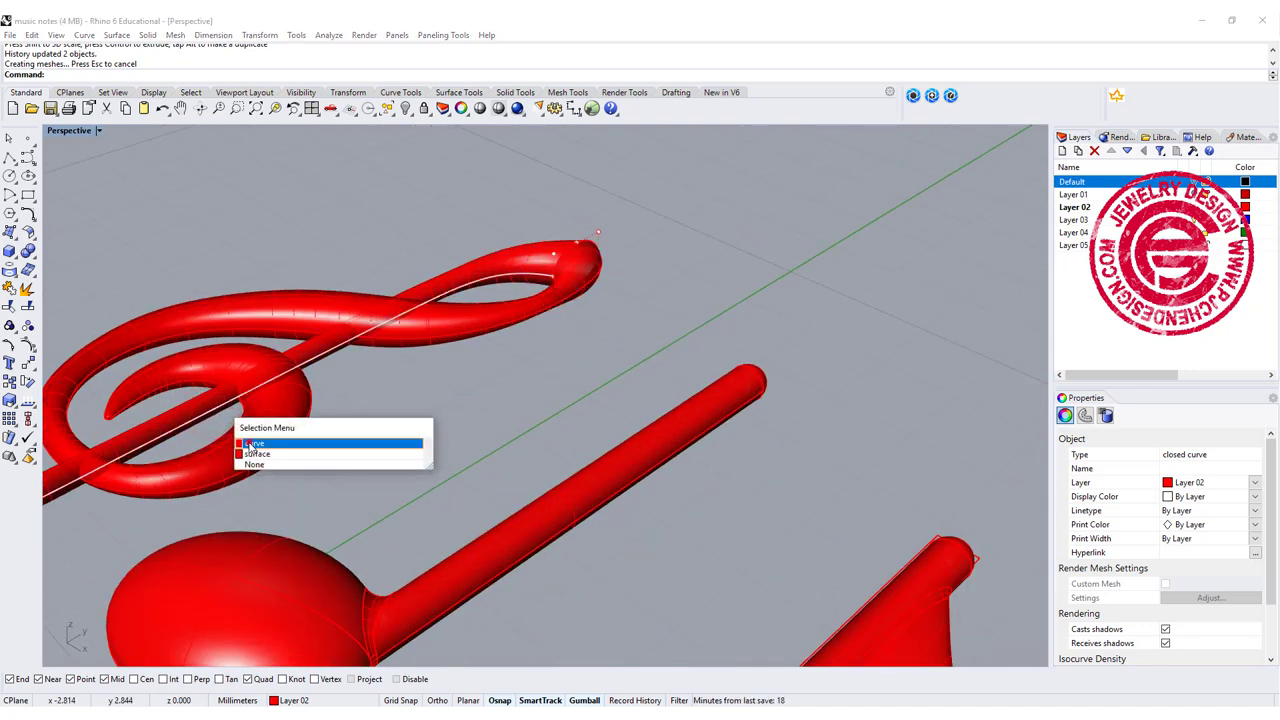
{"action": "left_click", "coordinate": [250, 443]}
{"action": "left_click", "coordinate": [195, 402], "text": "shift"}
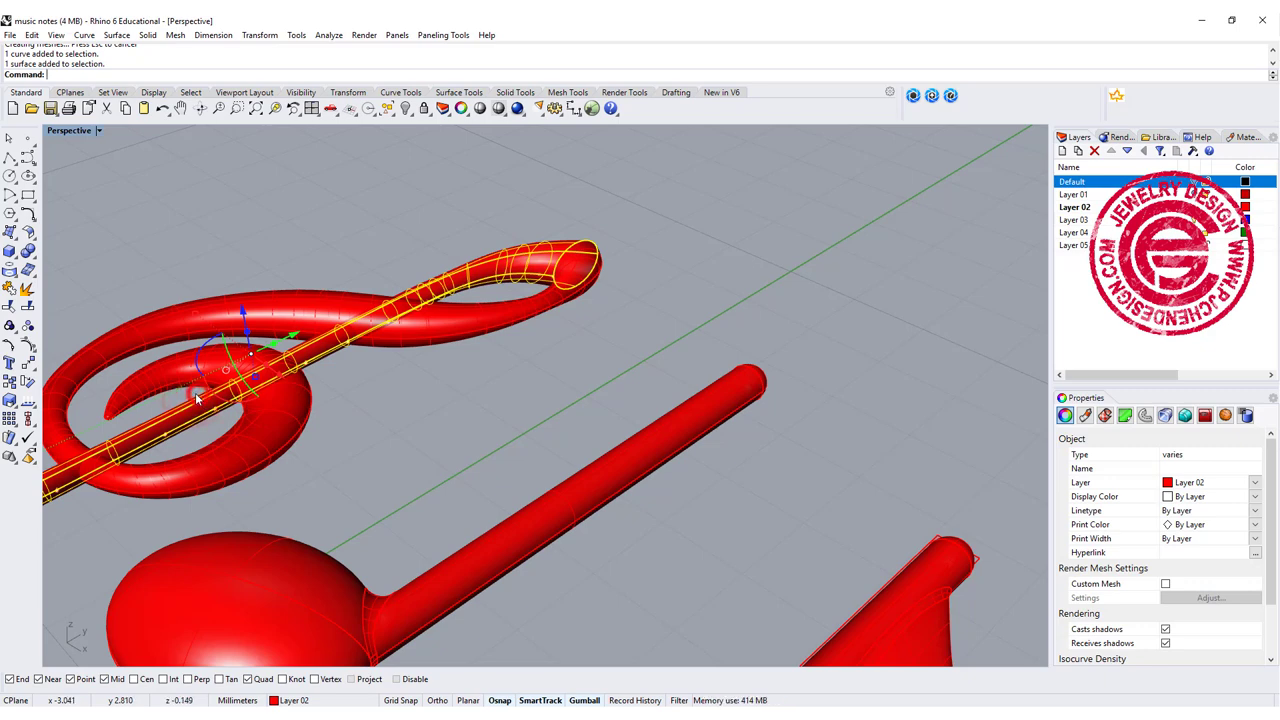
{"action": "left_click_drag", "start_coordinate": [211, 432], "coordinate": [177, 403]}
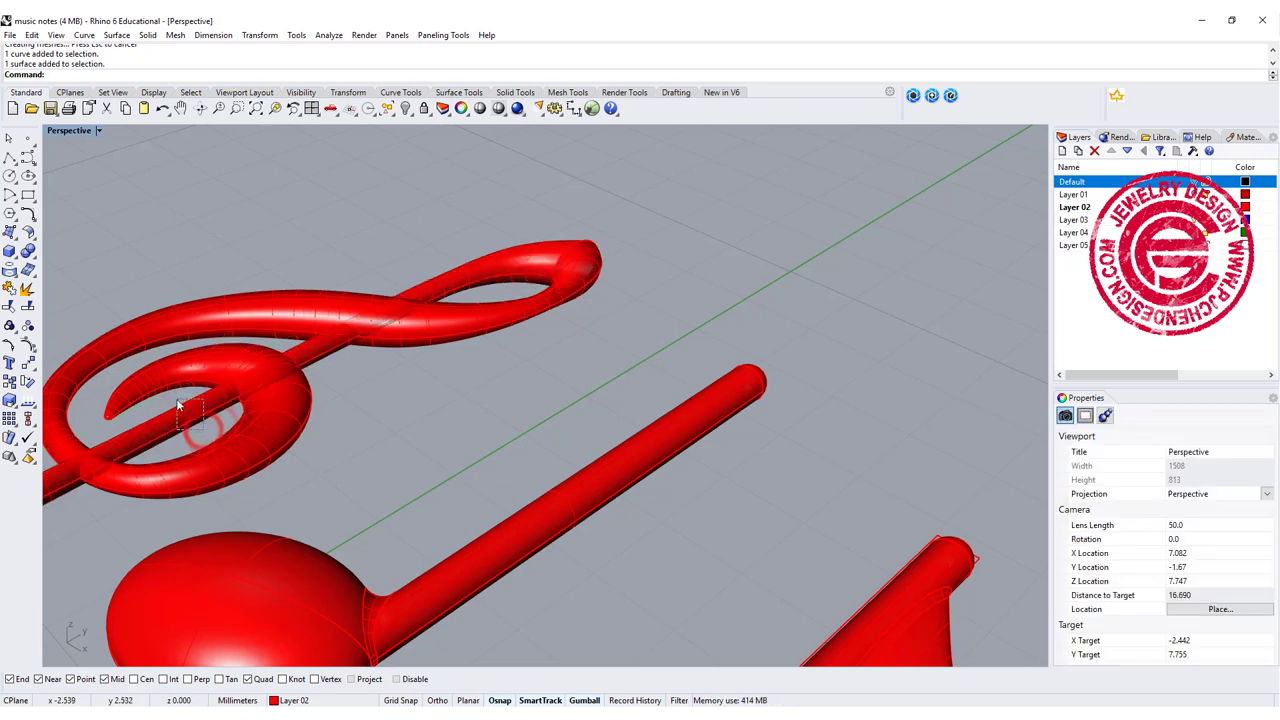
{"action": "left_click", "coordinate": [250, 439]}
{"action": "left_click", "coordinate": [297, 490]}
Step: Select only the two spiral rail curves, leaving out the swept surface, and turn on their control points
{"action": "left_click_drag", "start_coordinate": [246, 493], "coordinate": [190, 437]}
{"action": "left_click", "coordinate": [285, 440], "text": "ctrl"}
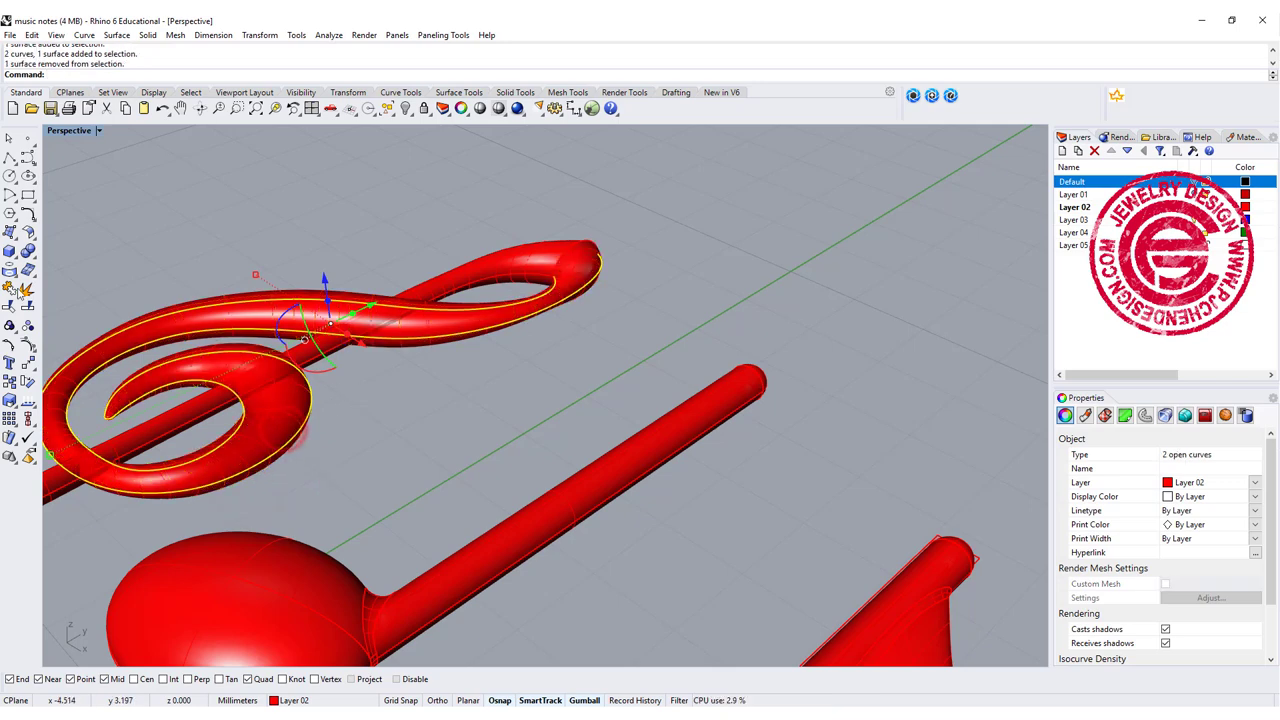
{"action": "left_click", "coordinate": [28, 362]}
Step: Select the control points around the spiral's inner tip on both rails and raise them in the Perspective view
{"action": "right_click_drag", "start_coordinate": [371, 405], "coordinate": [465, 410]}
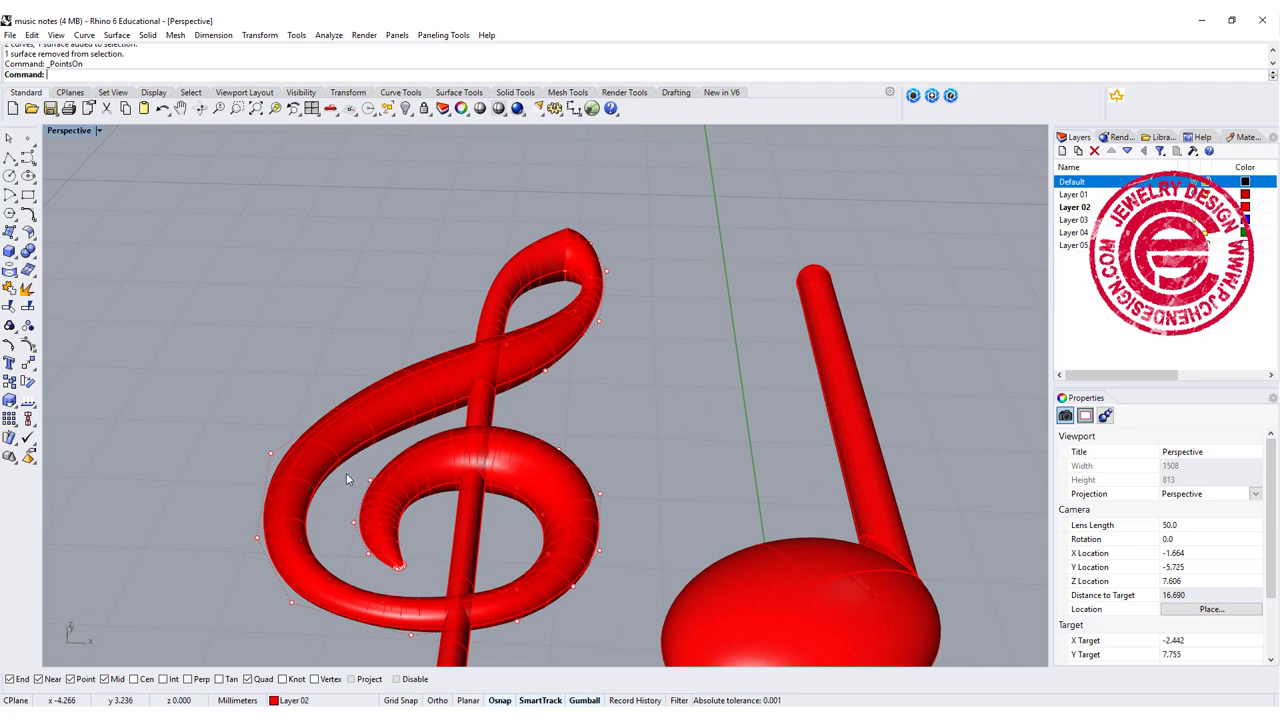
{"action": "mouse_move", "coordinate": [423, 578]}
{"action": "left_mouse_down"}
{"action": "mouse_move", "coordinate": [350, 487]}
{"action": "mouse_move", "coordinate": [379, 482]}
{"action": "mouse_move", "coordinate": [376, 466]}
{"action": "left_mouse_up"}
{"action": "left_click", "coordinate": [407, 468], "text": "ctrl"}
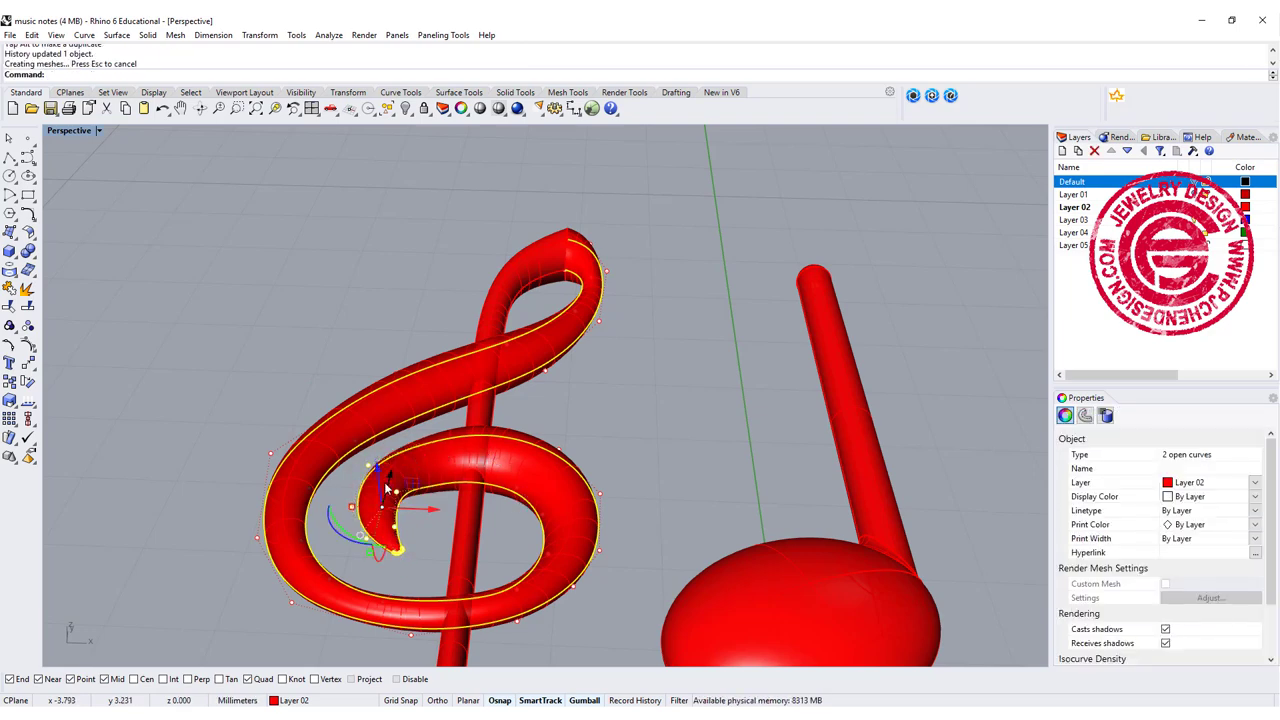
{"action": "right_click_drag", "start_coordinate": [424, 551], "coordinate": [441, 511]}
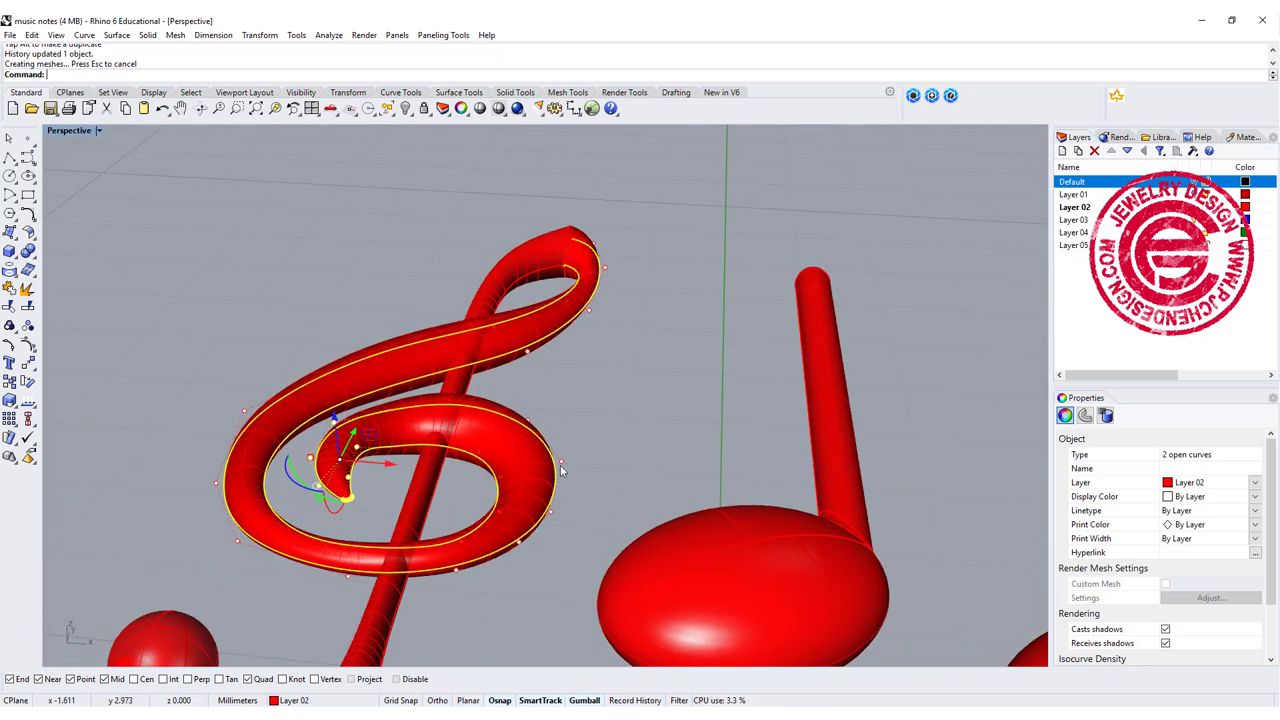
Step: Undo the last raise of the spiral tip's control points and raise the single control point at the upper-left outer bend of the spiral
{"action": "key", "text": "ctrl+z"}
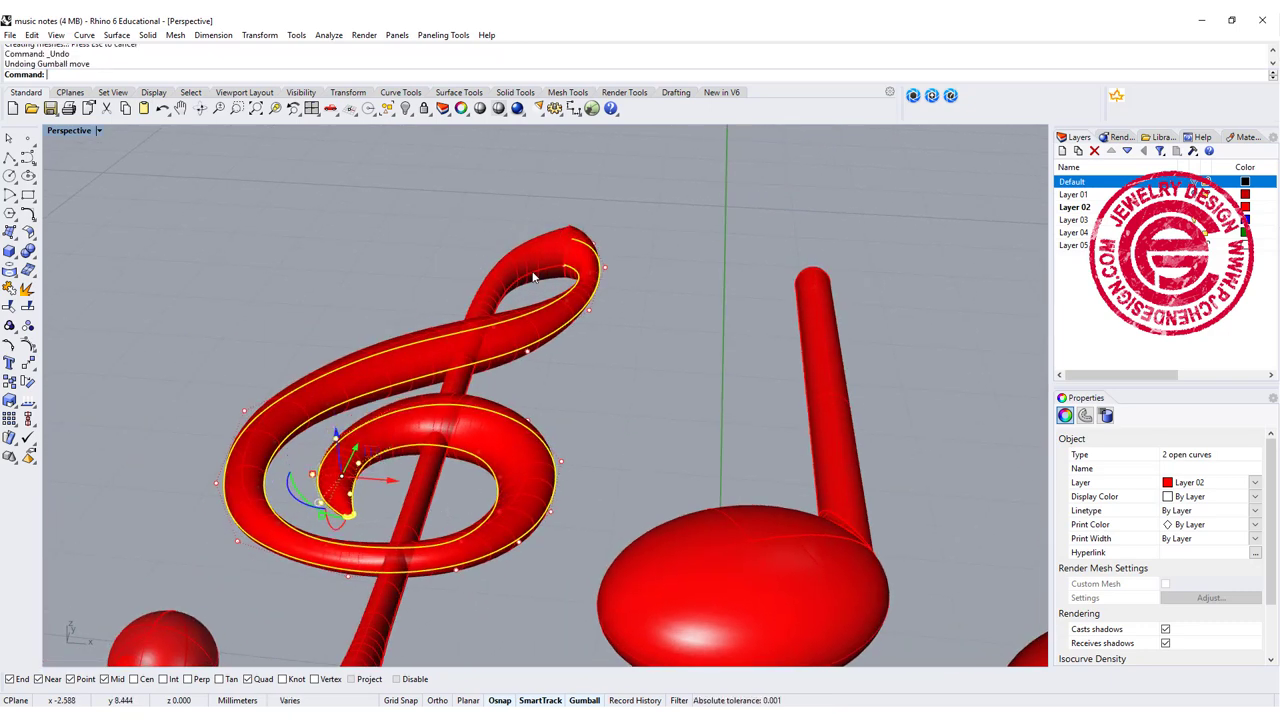
{"action": "left_click", "coordinate": [245, 412]}
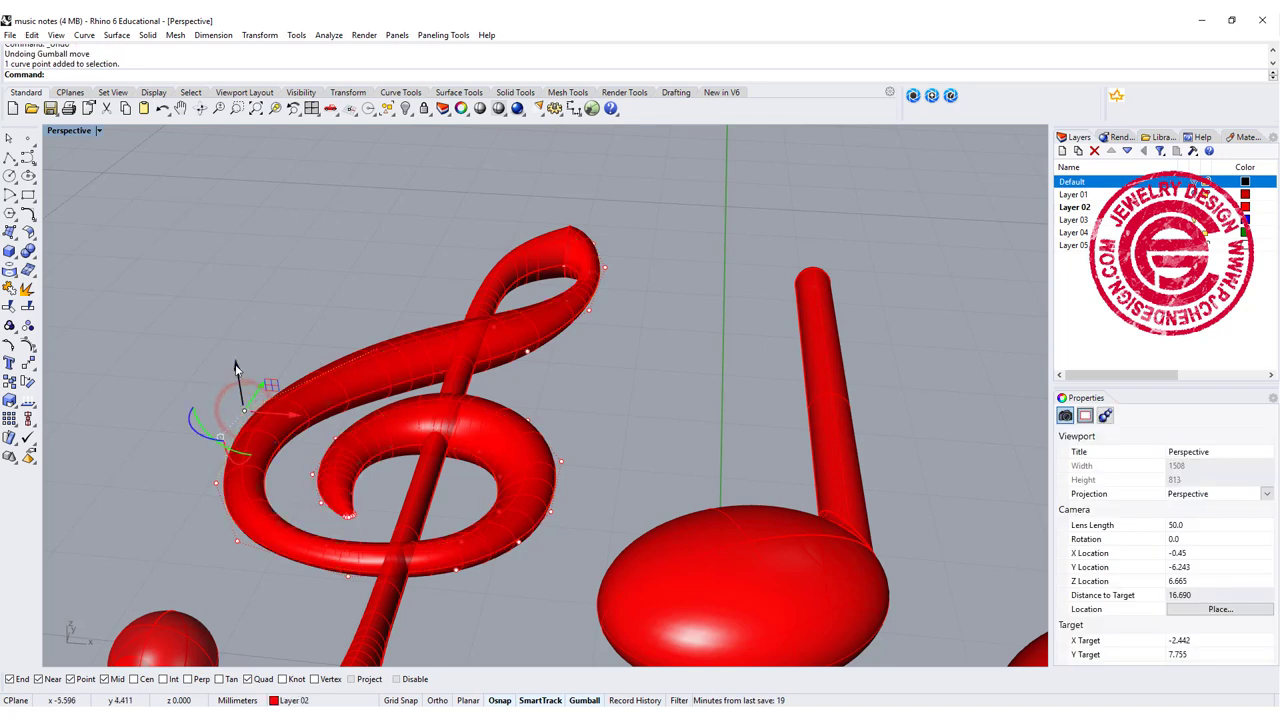
{"action": "left_click_drag", "start_coordinate": [235, 364], "coordinate": [230, 343]}
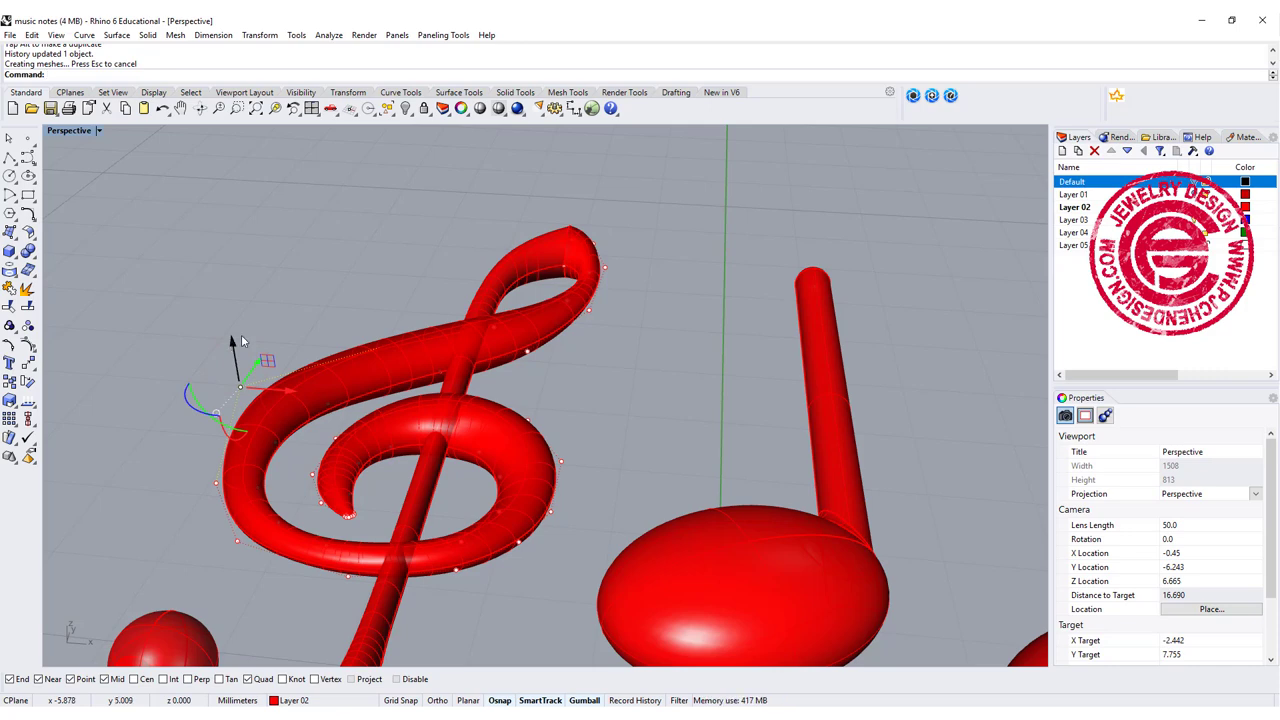
Step: Examine the clef's underside hook where it meets the sphere, and the clef's overall shape beside the notes
{"action": "scroll", "coordinate": [471, 298], "scroll_direction": "down", "scroll_amount": 6}
{"action": "right_click_drag", "start_coordinate": [476, 296], "coordinate": [484, 543]}
{"action": "scroll", "coordinate": [542, 320], "scroll_direction": "down", "scroll_amount": 4}
{"action": "left_click", "coordinate": [571, 408]}
{"action": "scroll", "coordinate": [449, 520], "scroll_direction": "up", "scroll_amount": 5}
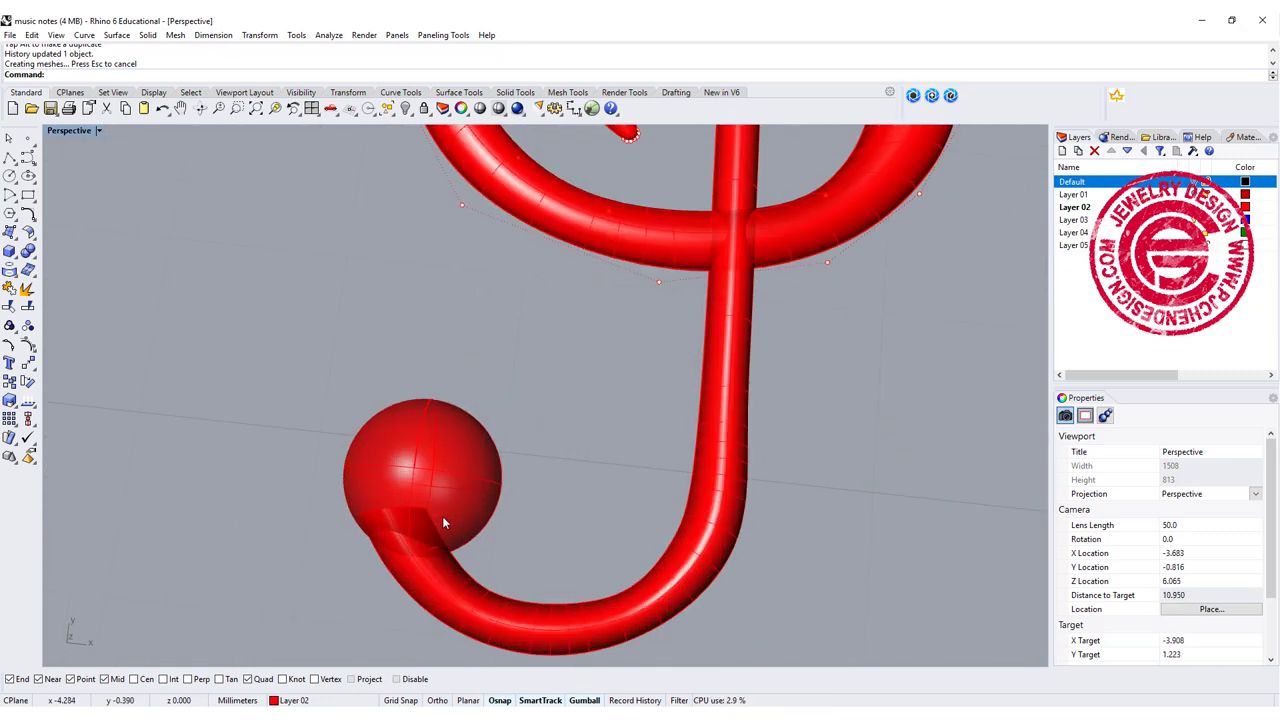
{"action": "scroll", "coordinate": [442, 516], "scroll_direction": "down", "scroll_amount": 3}
{"action": "scroll", "coordinate": [449, 517], "scroll_direction": "up", "scroll_amount": 2}
{"action": "scroll", "coordinate": [558, 402], "scroll_direction": "down", "scroll_amount": 4}
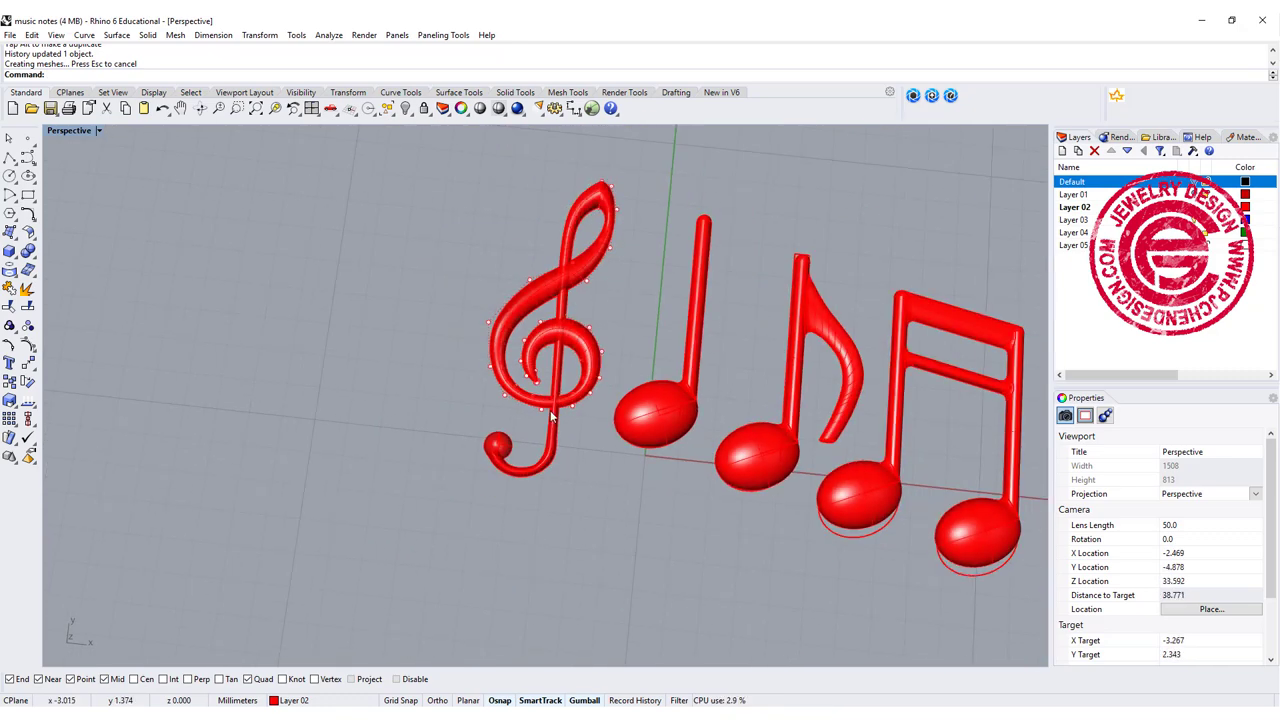
Step: Join the treble clef's two swept surfaces together with their curves, accepting that this breaks their history
{"action": "left_click_drag", "start_coordinate": [560, 400], "coordinate": [556, 396]}
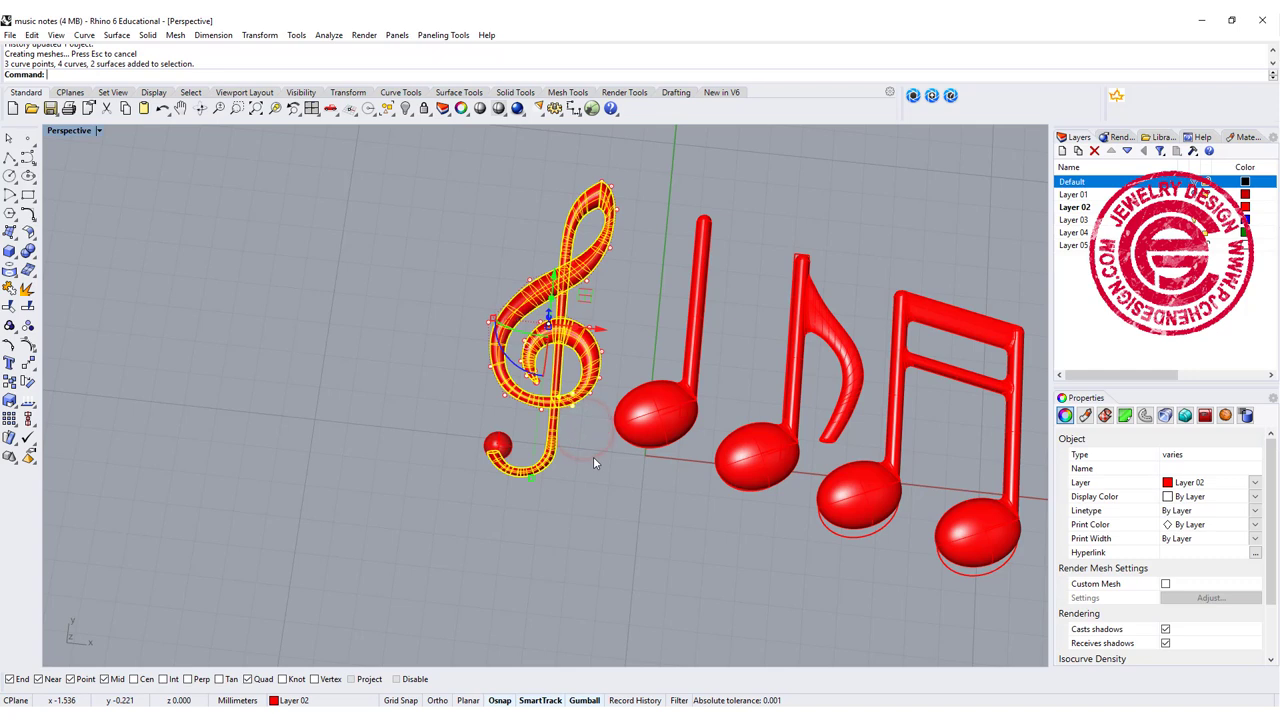
{"action": "left_click", "coordinate": [12, 289]}
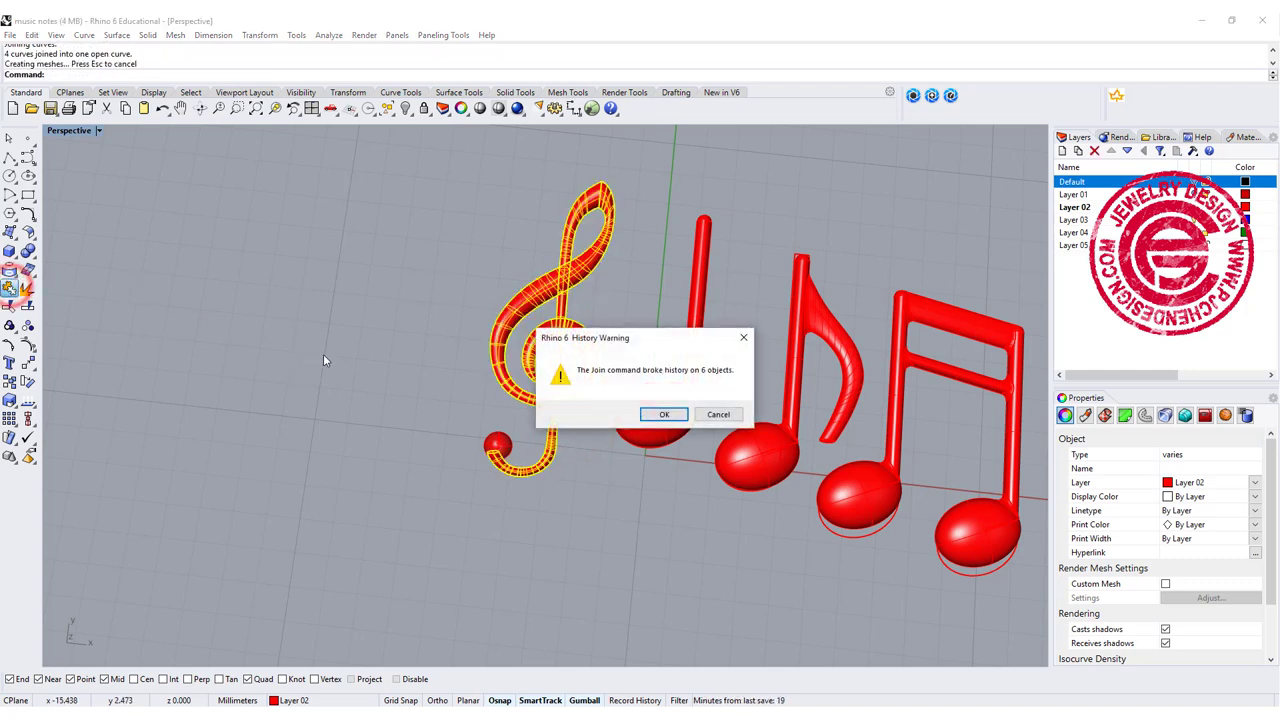
{"action": "left_click", "coordinate": [661, 415]}
Step: Cap the joined treble clef polysurface to close its open end
{"action": "left_click", "coordinate": [527, 428]}
{"action": "scroll", "coordinate": [537, 462], "scroll_direction": "up", "scroll_amount": 2}
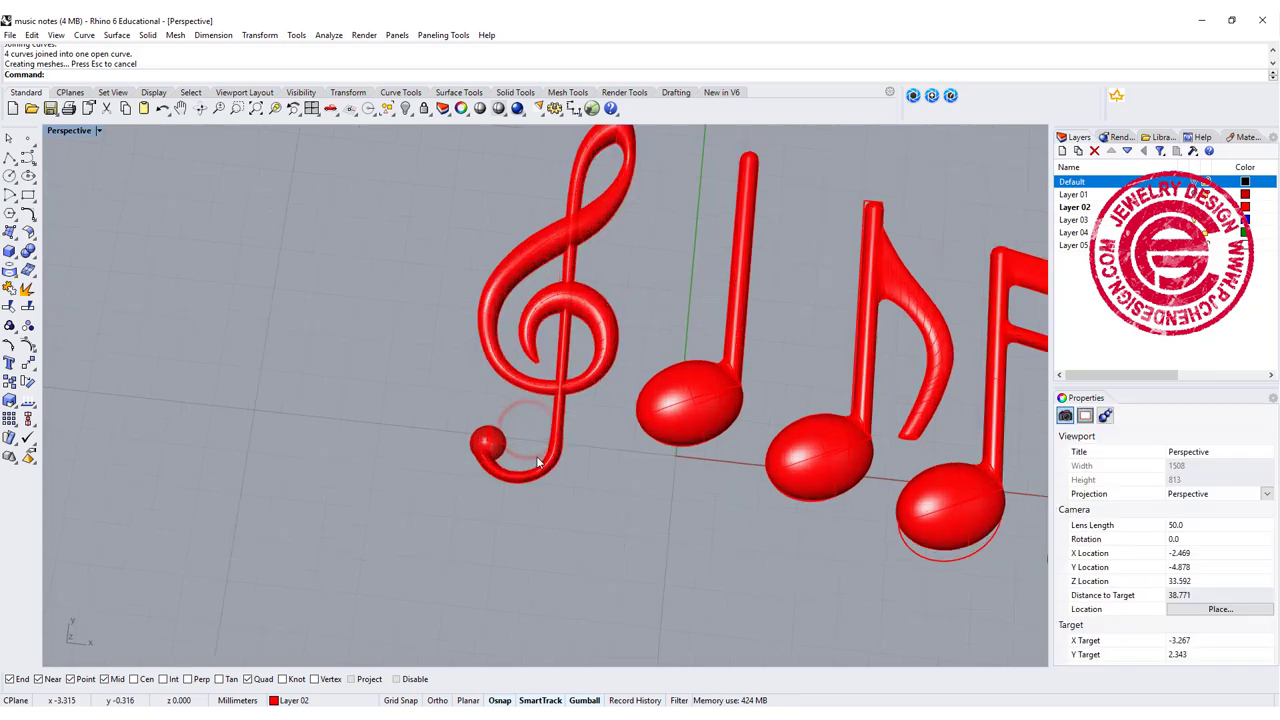
{"action": "left_click", "coordinate": [555, 452]}
{"action": "type", "text": "C"}
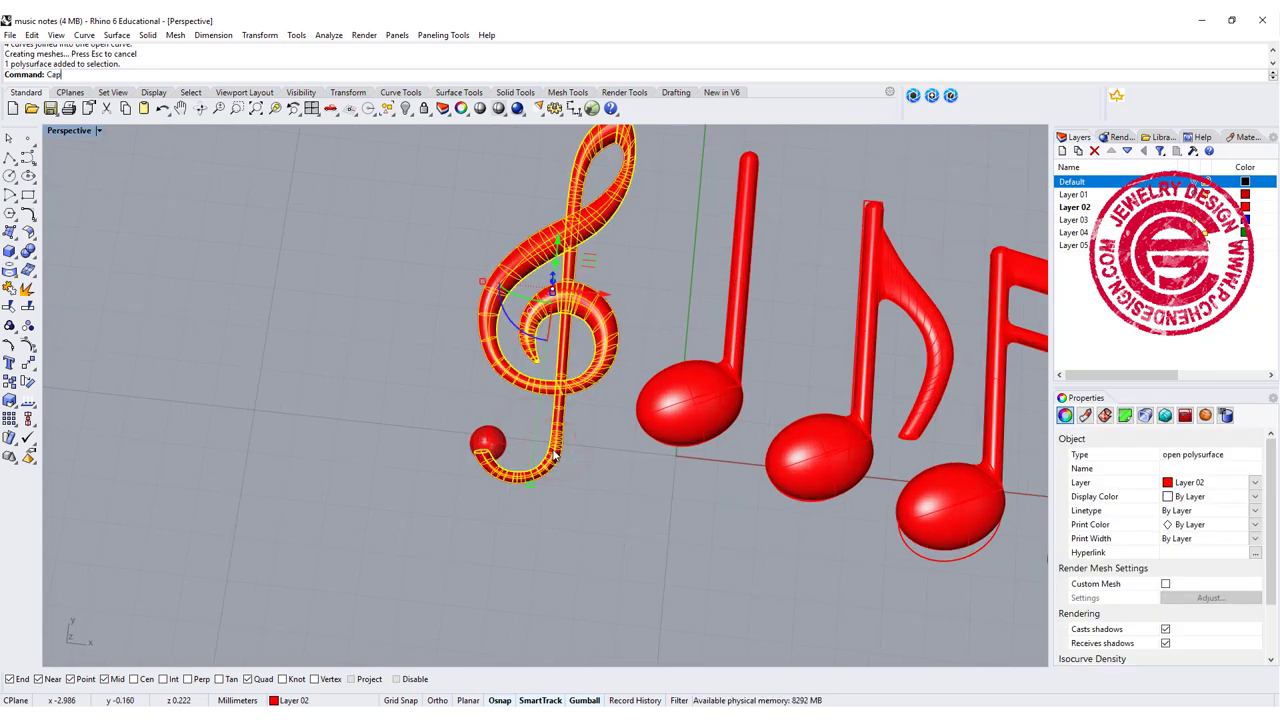
{"action": "type", "text": "ap"}
{"action": "key", "text": "Return"}
Step: Boolean union the treble clef polysurface with the sphere at the hook's end
{"action": "left_click", "coordinate": [600, 492]}
{"action": "left_click", "coordinate": [547, 457]}
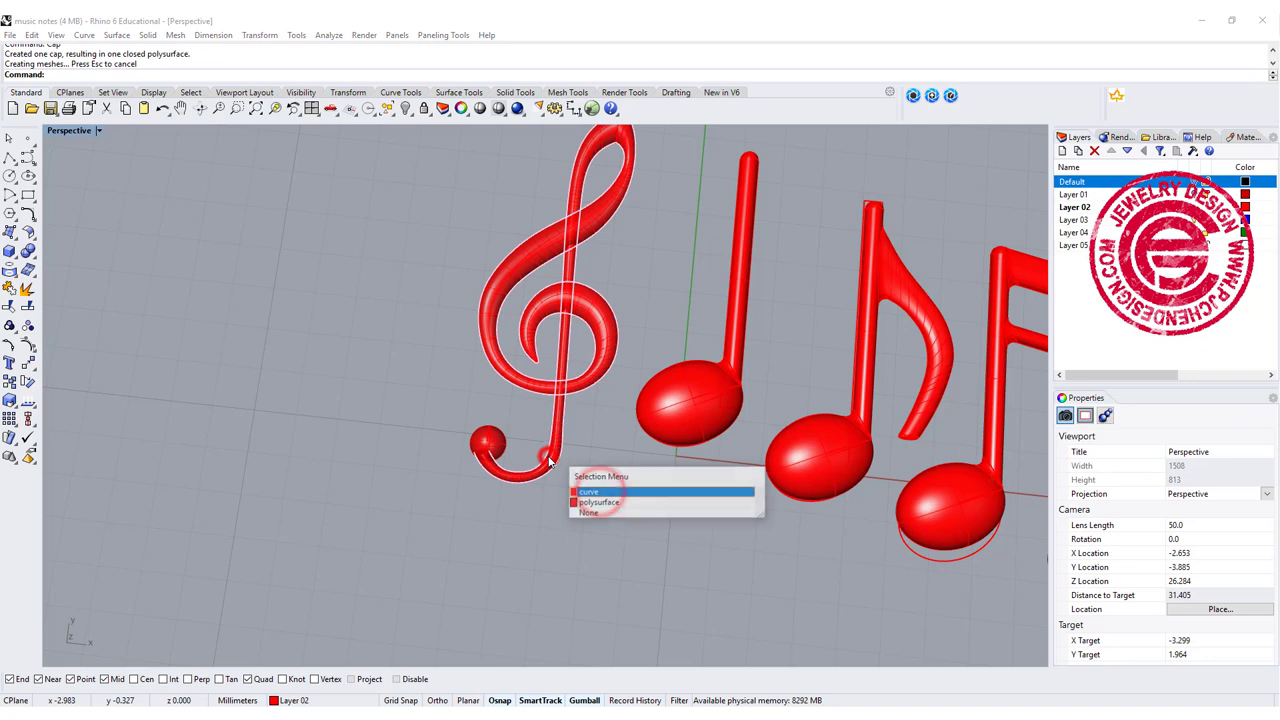
{"action": "left_click", "coordinate": [549, 462]}
{"action": "left_click", "coordinate": [487, 443], "text": "shift"}
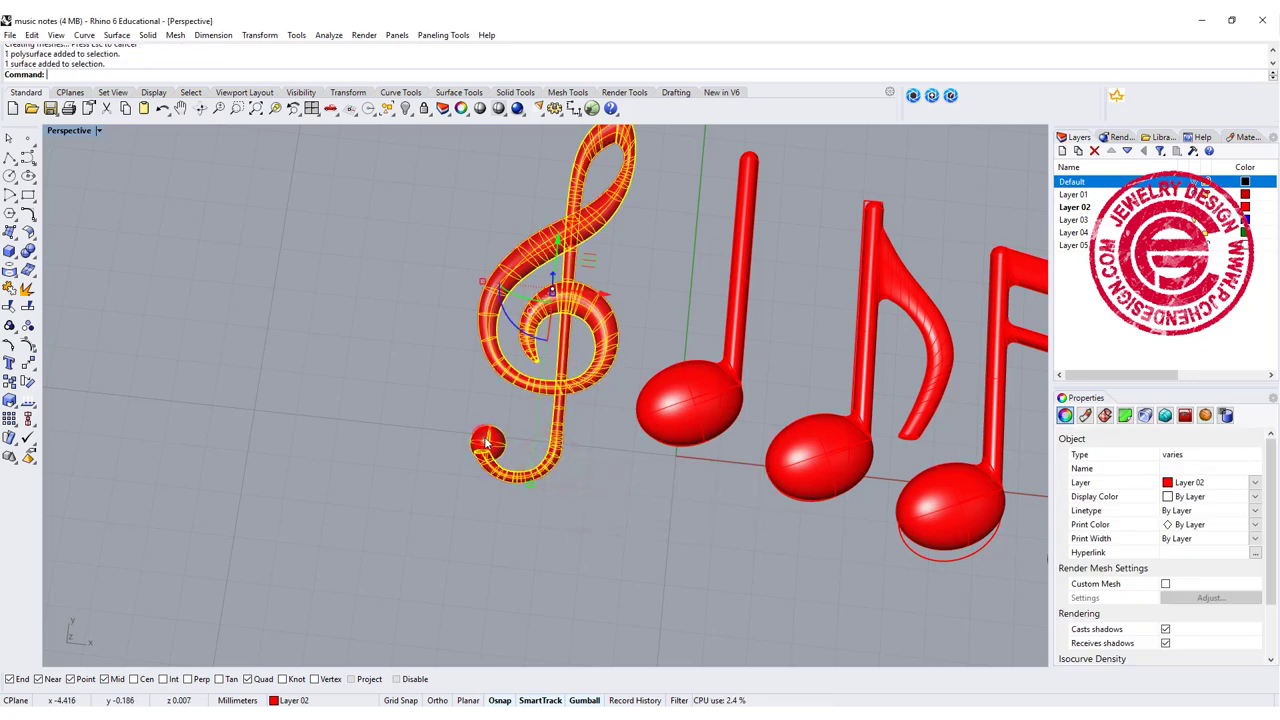
{"action": "left_click", "coordinate": [29, 253]}
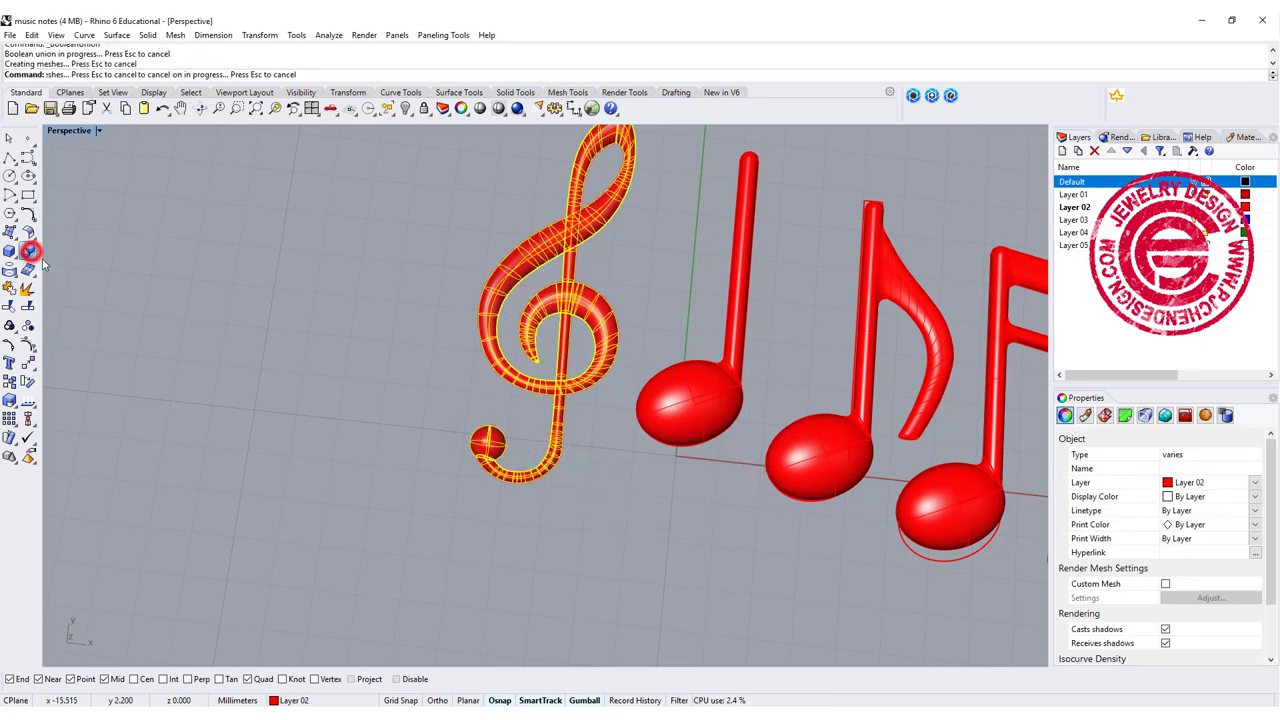
{"action": "left_click", "coordinate": [298, 378]}
Step: Fillet the edge where the sphere meets the end of the clef's hook
{"action": "scroll", "coordinate": [443, 444], "scroll_direction": "up", "scroll_amount": 5}
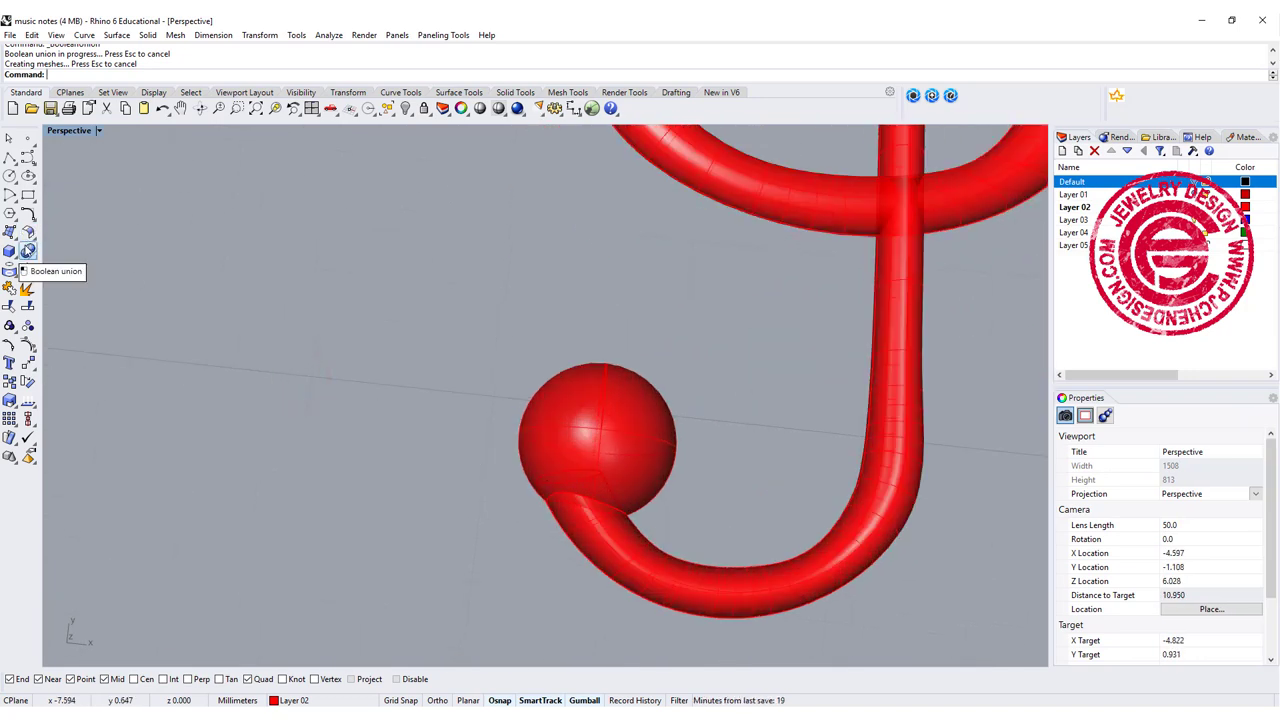
{"action": "left_click", "coordinate": [28, 253]}
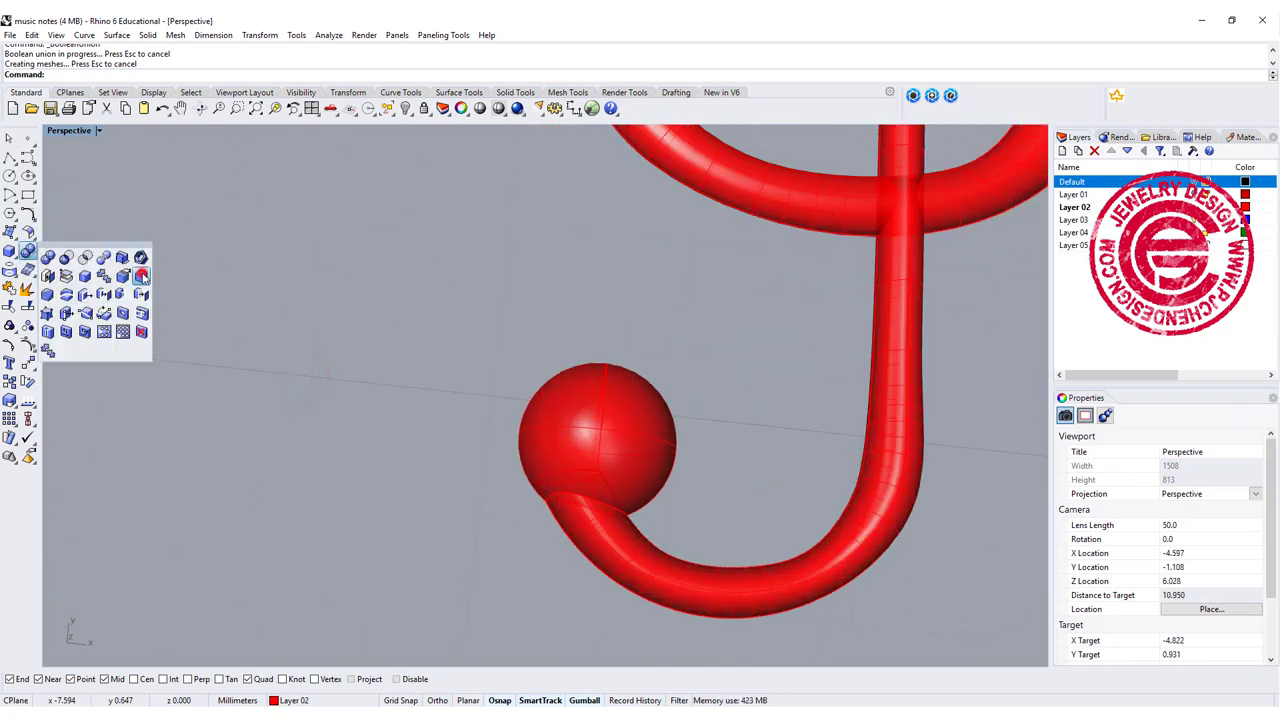
{"action": "left_click", "coordinate": [142, 277]}
{"action": "left_click", "coordinate": [520, 472]}
{"action": "key", "text": "Return"}
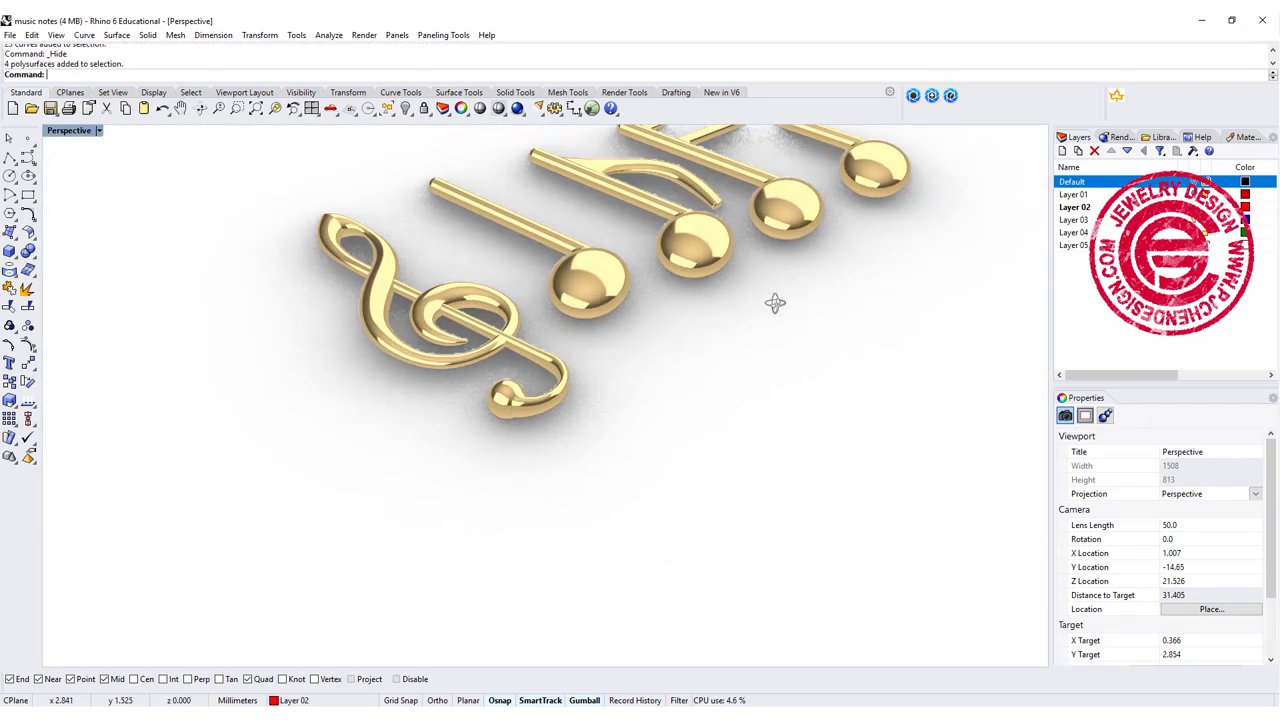
{"action": "right_click_drag", "start_coordinate": [774, 300], "coordinate": [679, 374]}
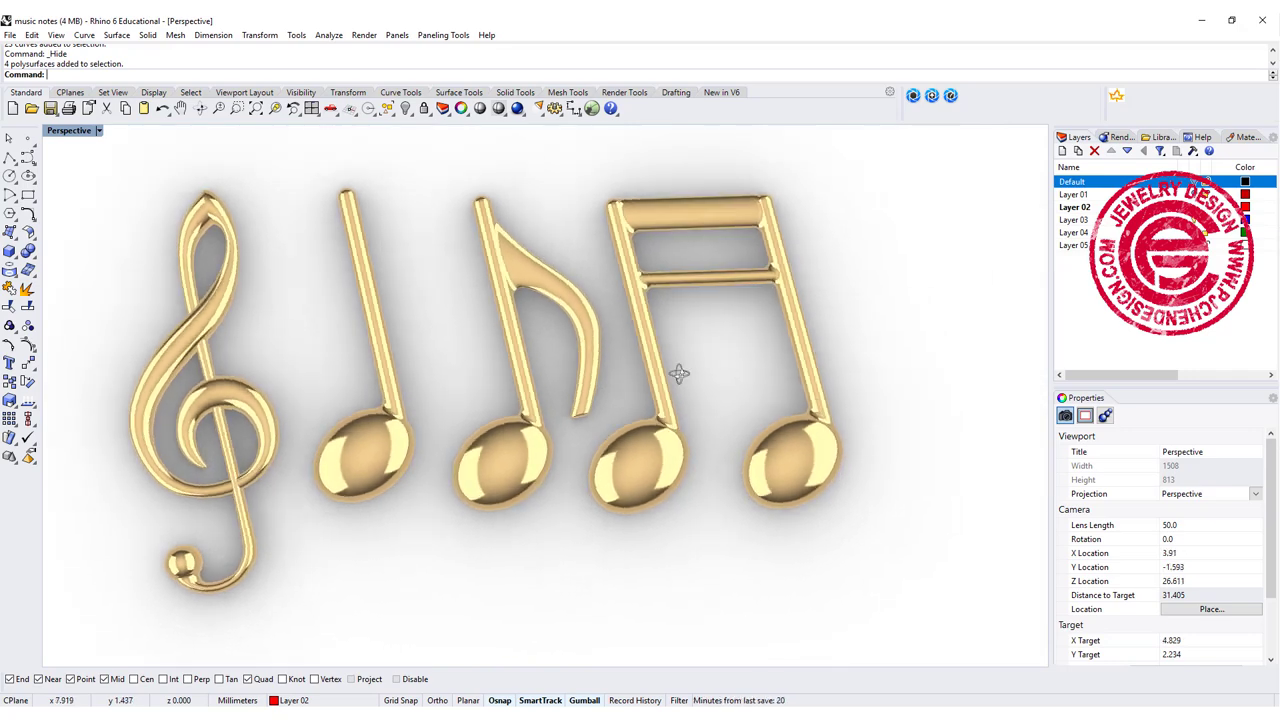